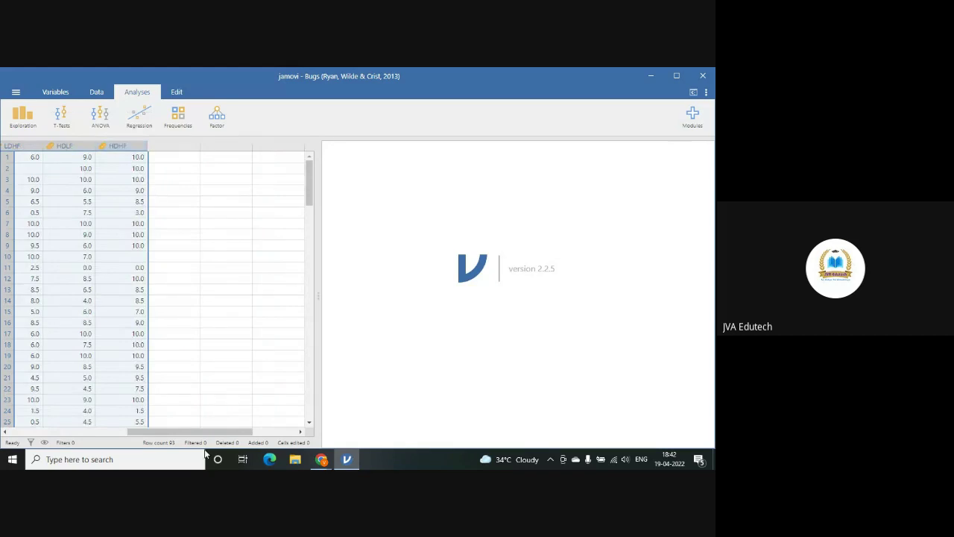
- Delete all variables, from Subject through HDHF, from the data sheet and confirm the deletion
{"action": "left_click_drag", "start_coordinate": [219, 432], "coordinate": [102, 433]}
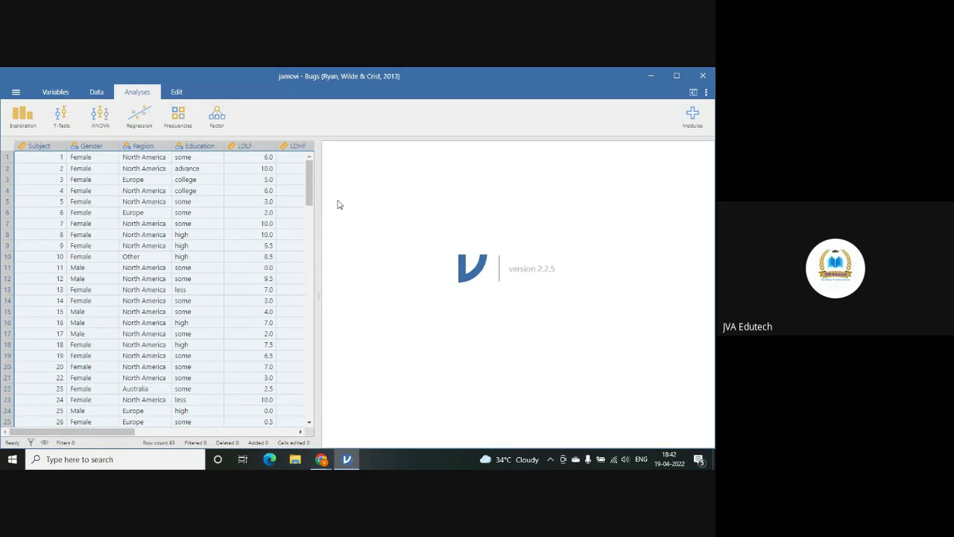
{"action": "left_click", "coordinate": [291, 177]}
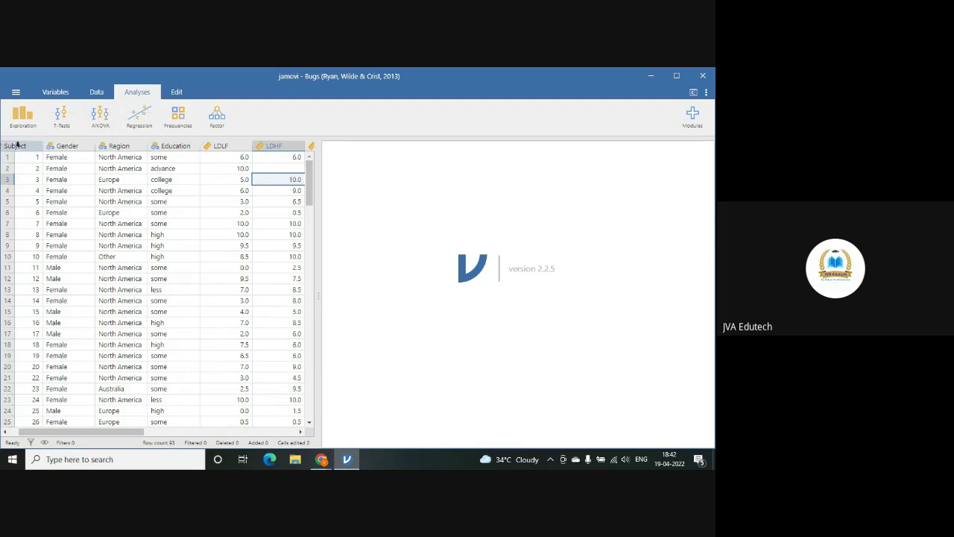
{"action": "left_click_drag", "start_coordinate": [110, 147], "coordinate": [264, 152]}
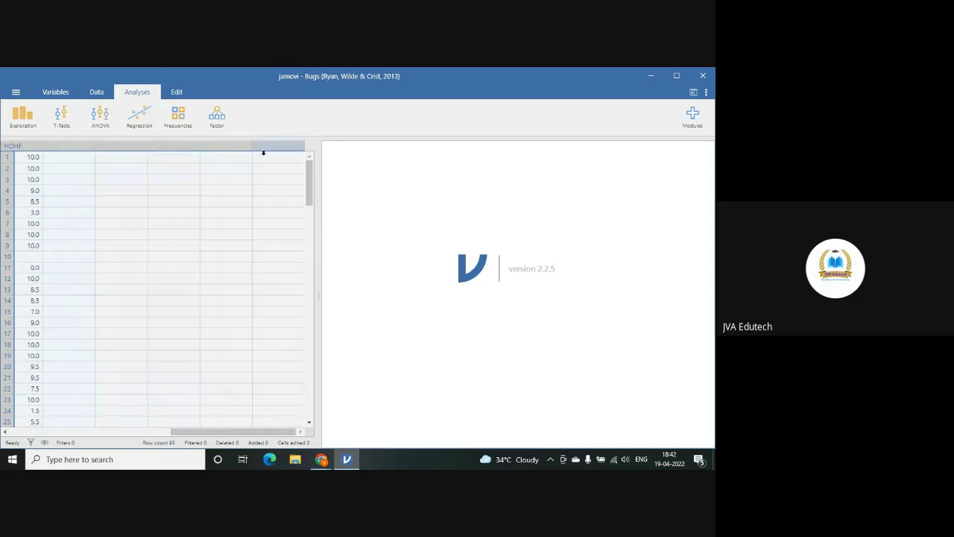
{"action": "right_click", "coordinate": [168, 150]}
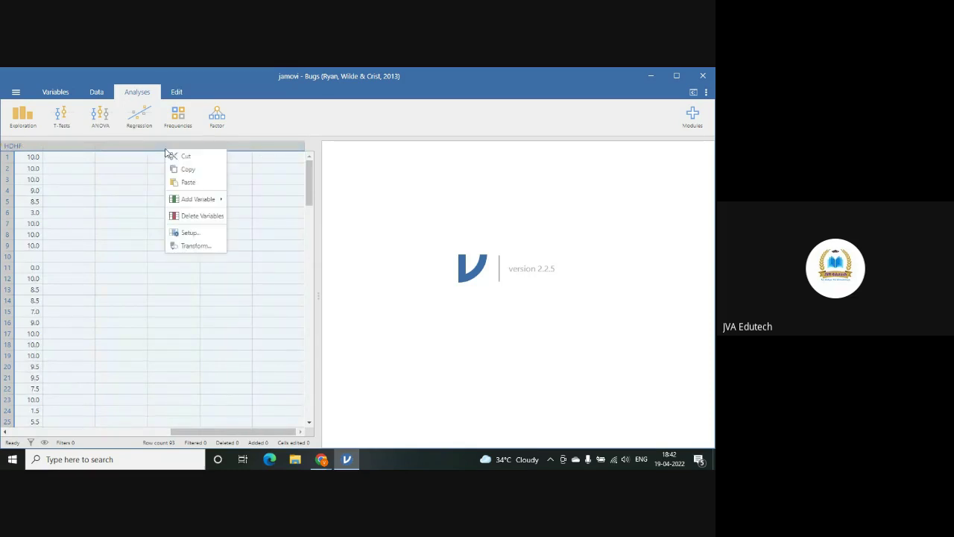
{"action": "left_click", "coordinate": [215, 217]}
{"action": "left_click", "coordinate": [335, 179]}
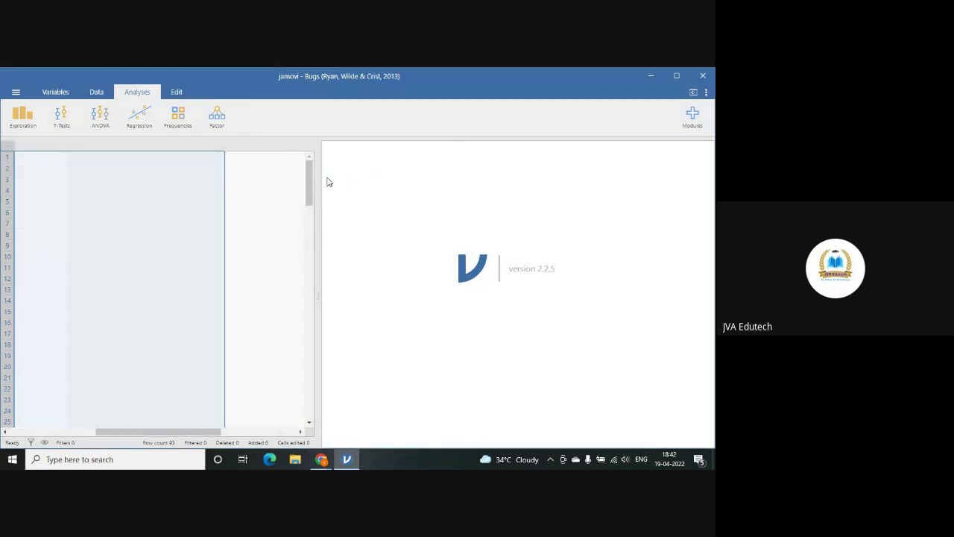
{"action": "left_click", "coordinate": [272, 220]}
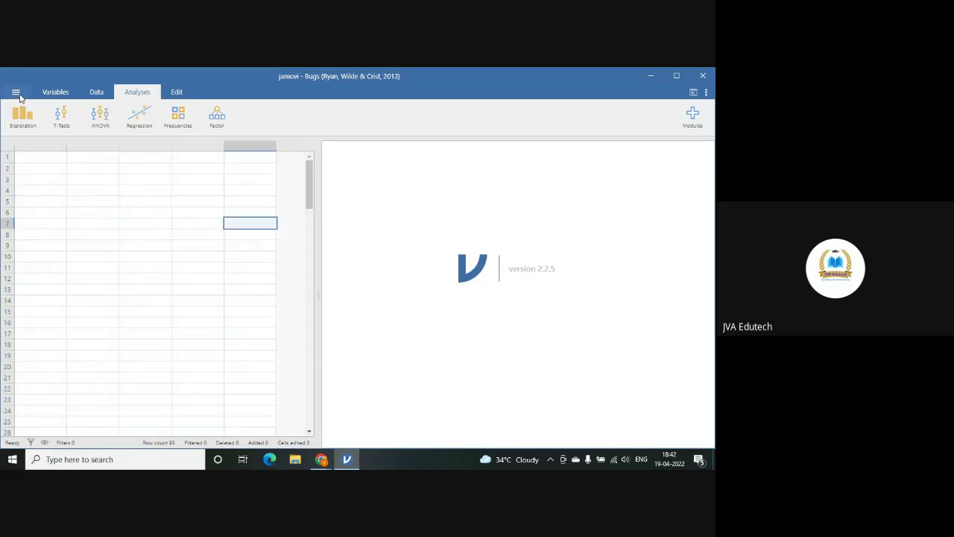
- Open the Bugs (Ryan, Wilde & Crist, 2013) sample data set from the Data Library
{"action": "left_click", "coordinate": [15, 92]}
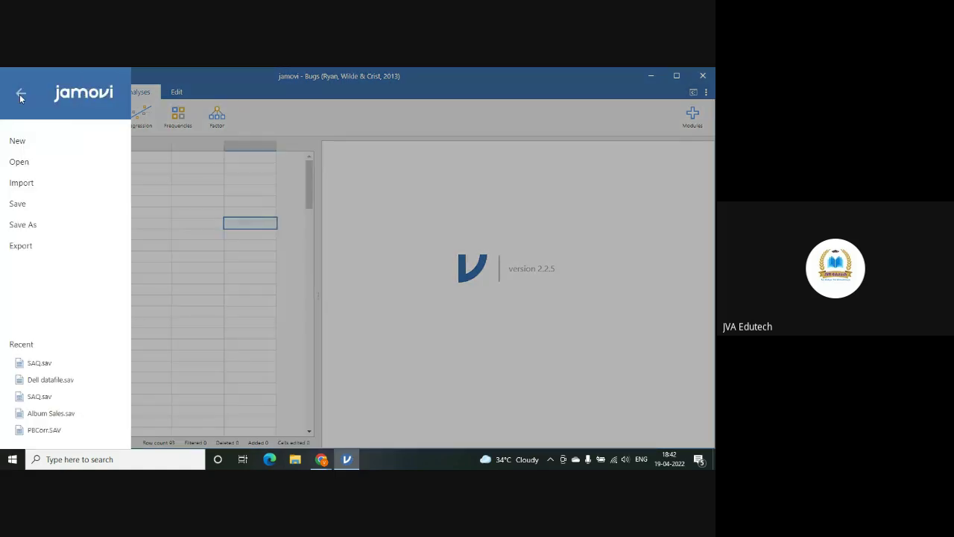
{"action": "left_click", "coordinate": [36, 166]}
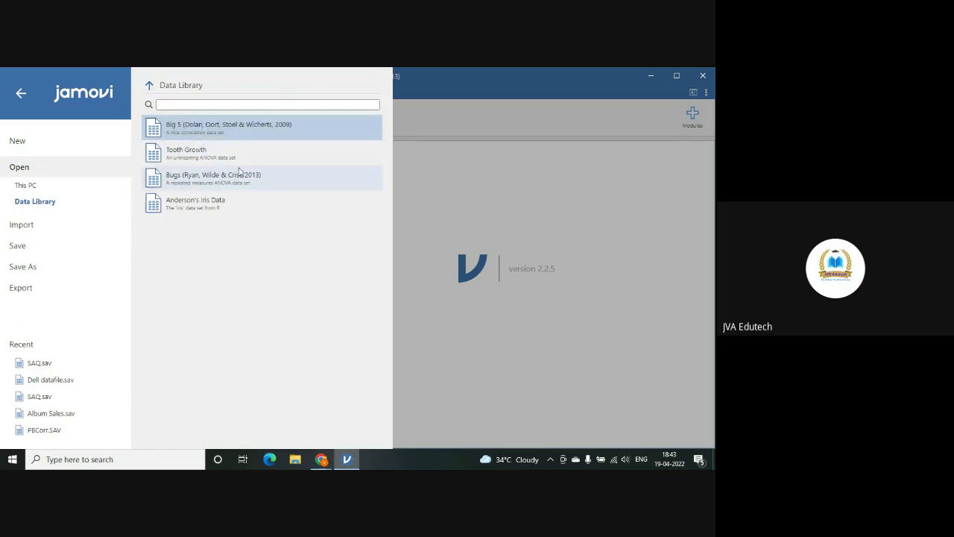
{"action": "left_click", "coordinate": [213, 124]}
{"action": "left_click", "coordinate": [239, 185]}
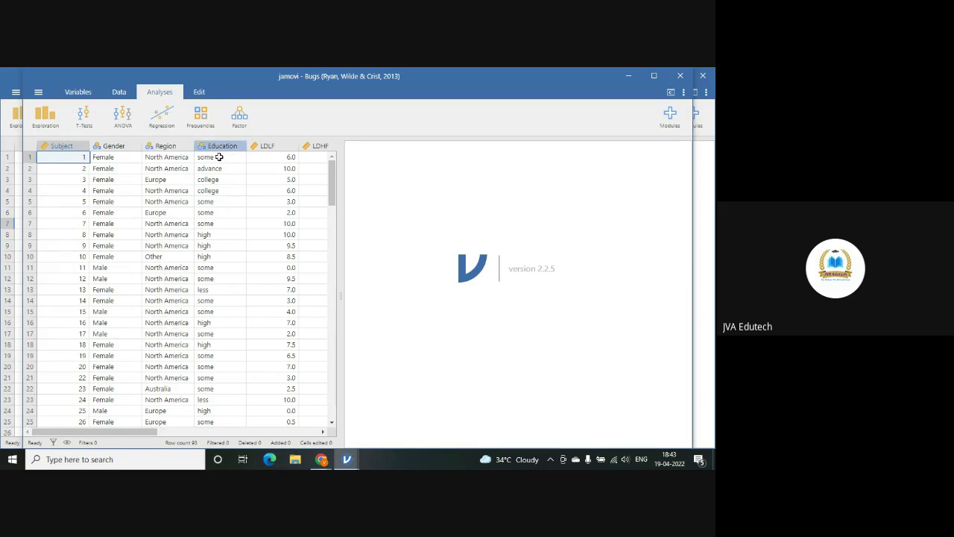
- Examine the data set's columns, from Subject, Gender, Region and Education to LDLF, LDHF, HDLF and HDHF
{"action": "left_click_drag", "start_coordinate": [145, 436], "coordinate": [215, 436]}
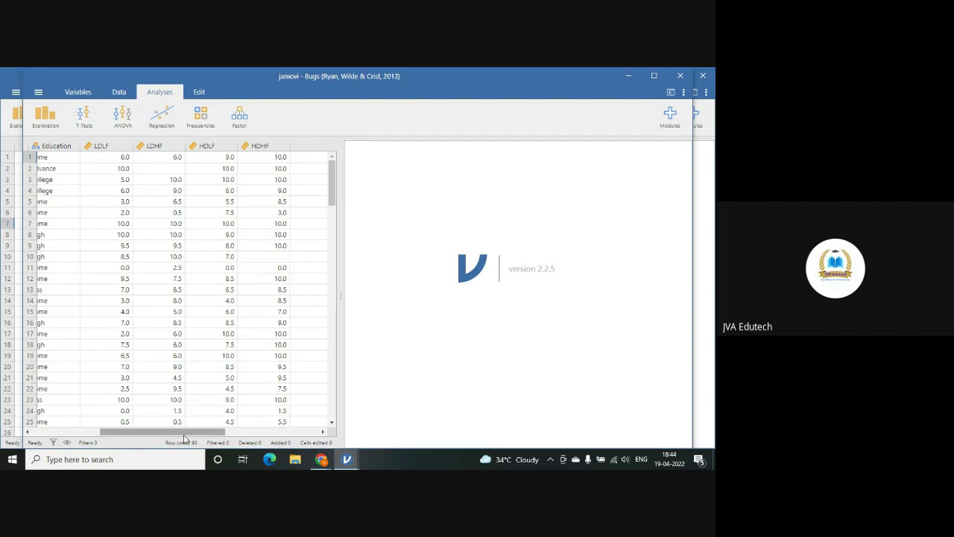
{"action": "left_click_drag", "start_coordinate": [184, 432], "coordinate": [114, 449]}
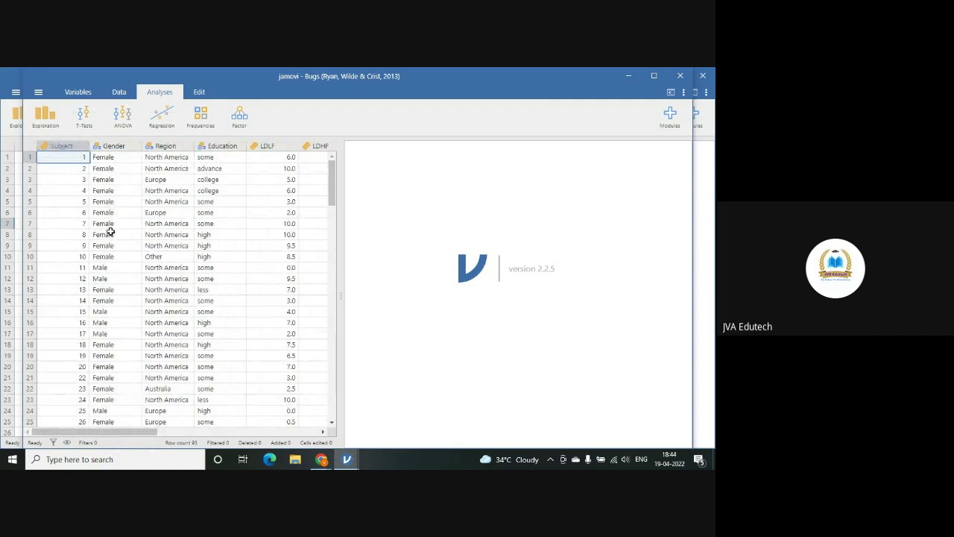
{"action": "left_click_drag", "start_coordinate": [136, 436], "coordinate": [216, 436]}
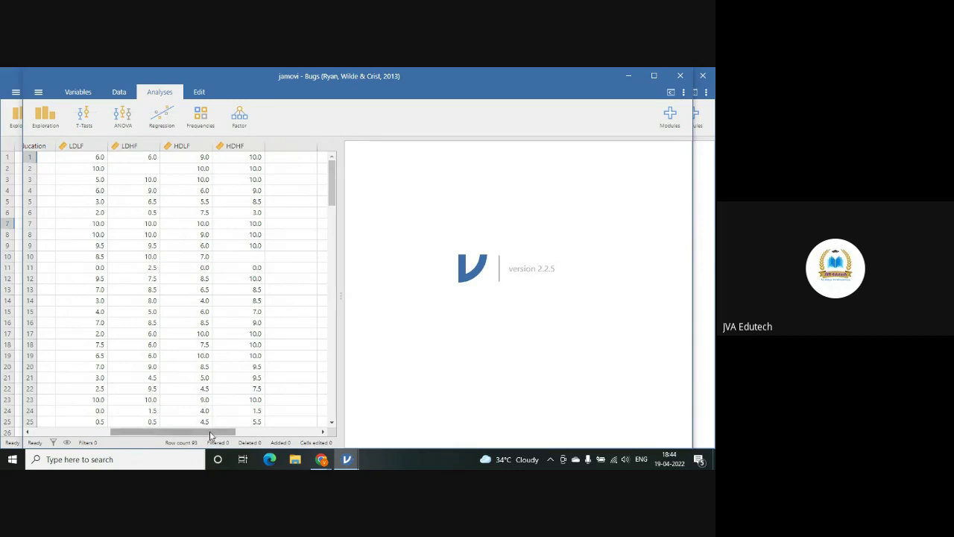
{"action": "left_click_drag", "start_coordinate": [210, 433], "coordinate": [112, 434]}
{"action": "left_click", "coordinate": [101, 178]}
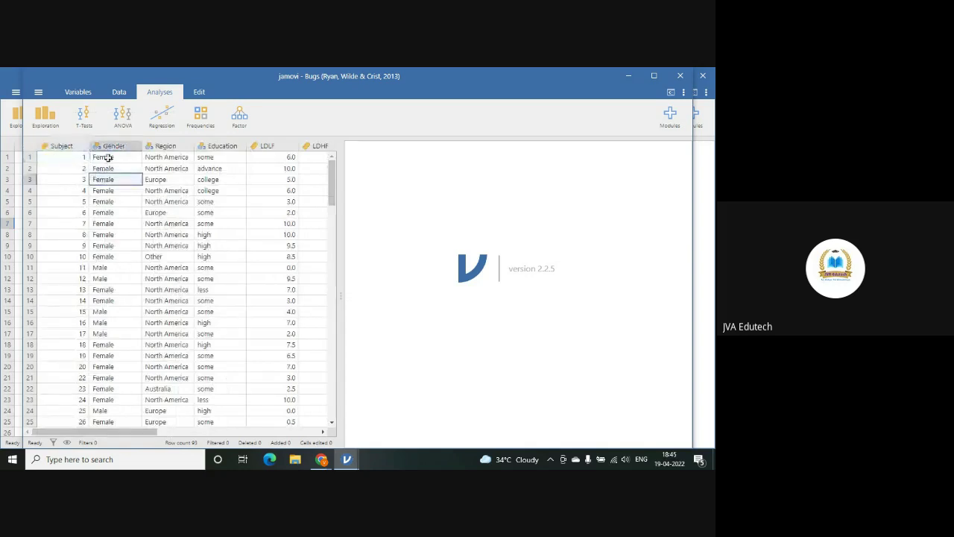
{"action": "left_click", "coordinate": [109, 158]}
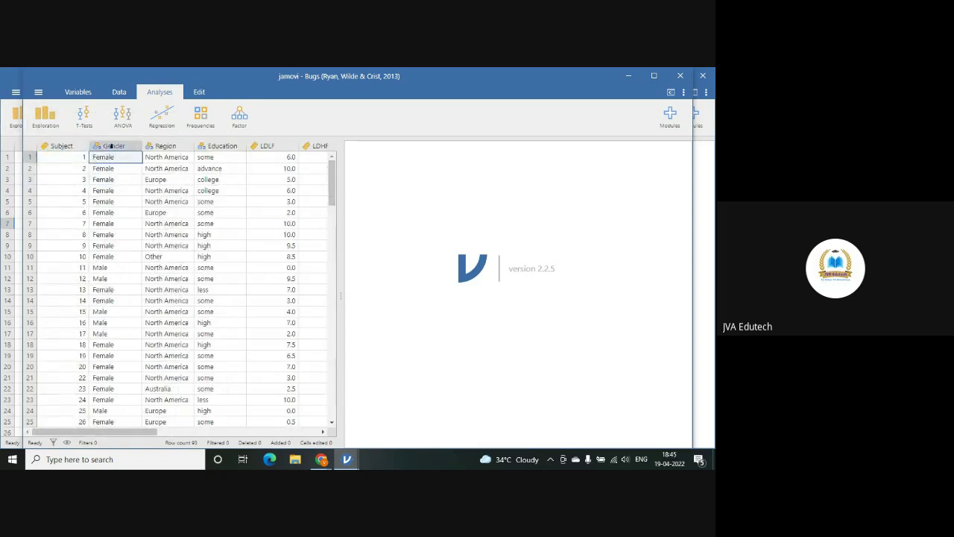
- Start a Descriptives analysis with Gender as the analysed variable
{"action": "left_click", "coordinate": [46, 121]}
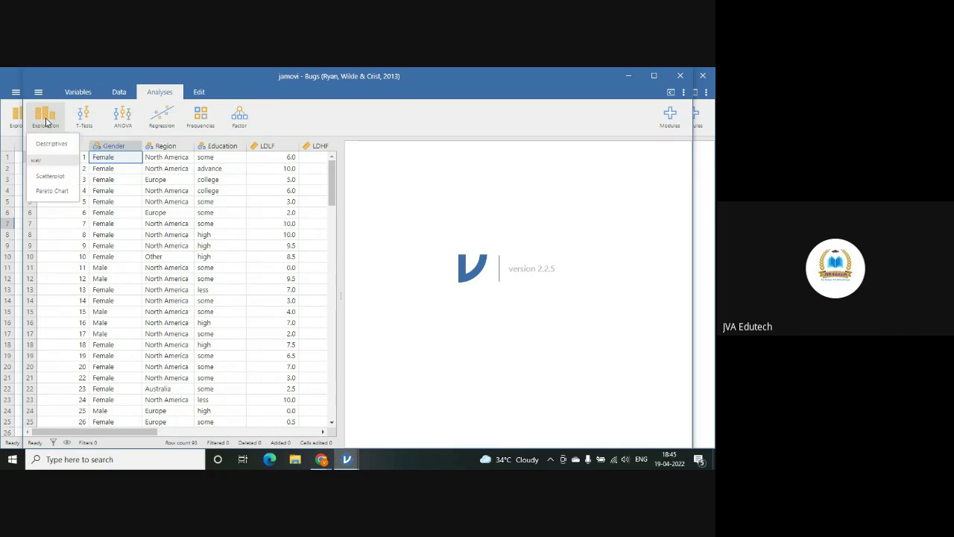
{"action": "left_click", "coordinate": [52, 145]}
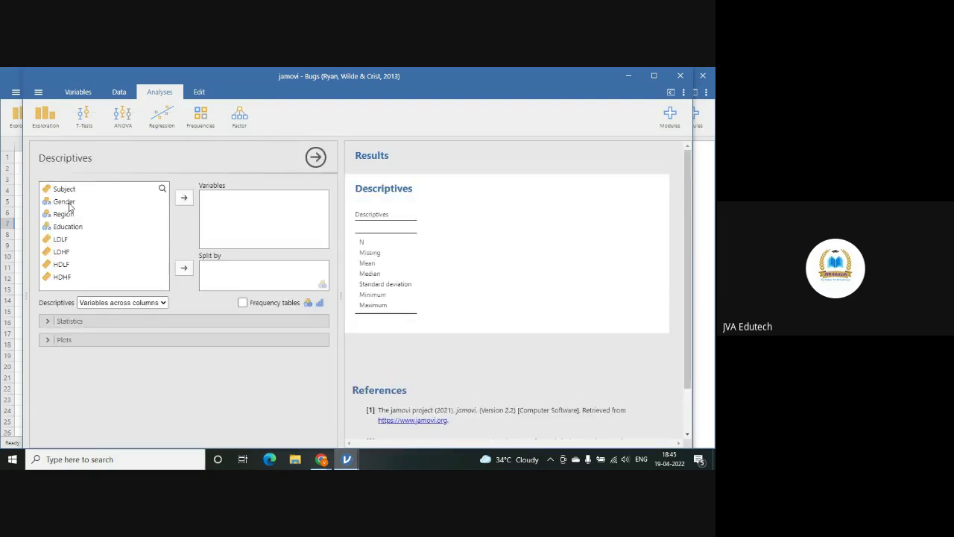
{"action": "left_click", "coordinate": [144, 201]}
{"action": "left_click", "coordinate": [184, 197]}
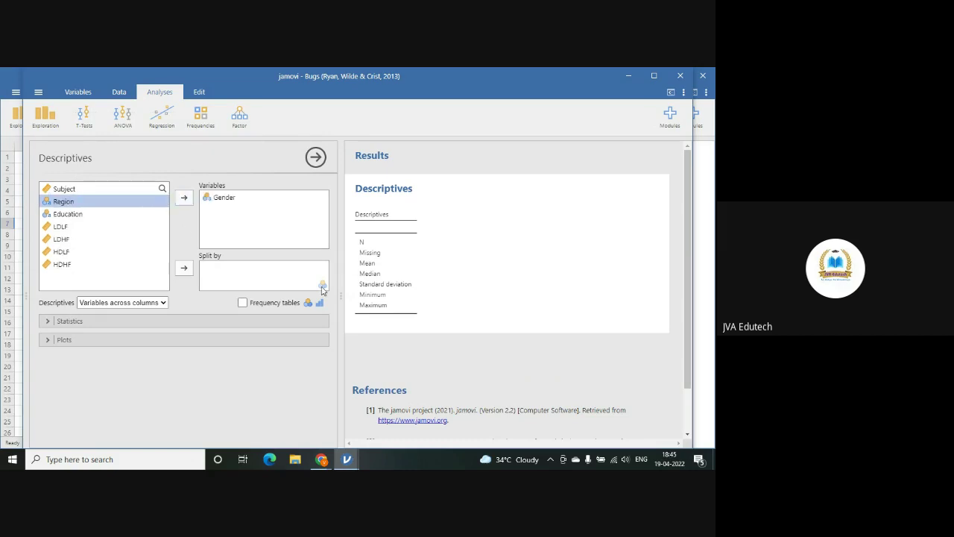
- Exclude mean, median, standard deviation, minimum and maximum from the descriptive statistics, keeping only N and Missing
{"action": "left_click", "coordinate": [79, 323]}
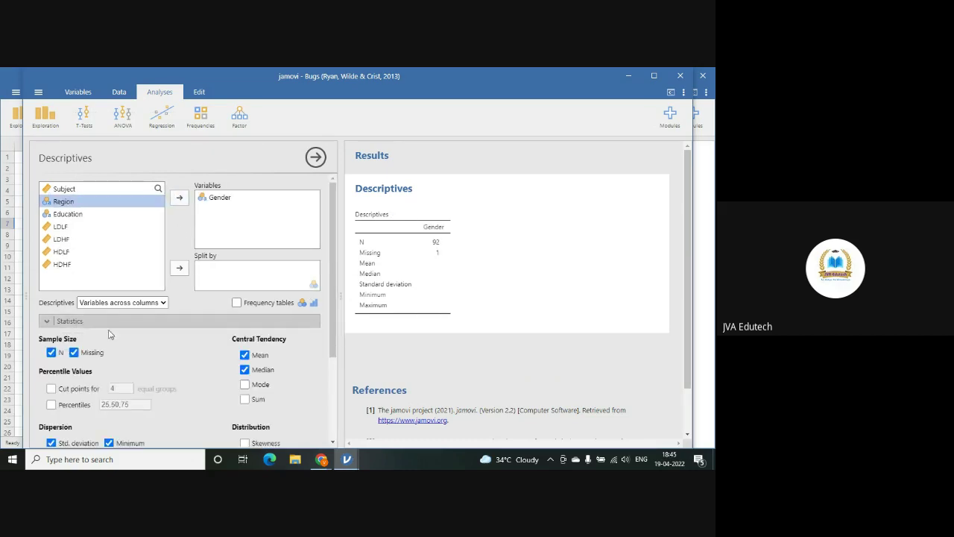
{"action": "scroll", "coordinate": [177, 355], "scroll_direction": "down", "scroll_amount": 1}
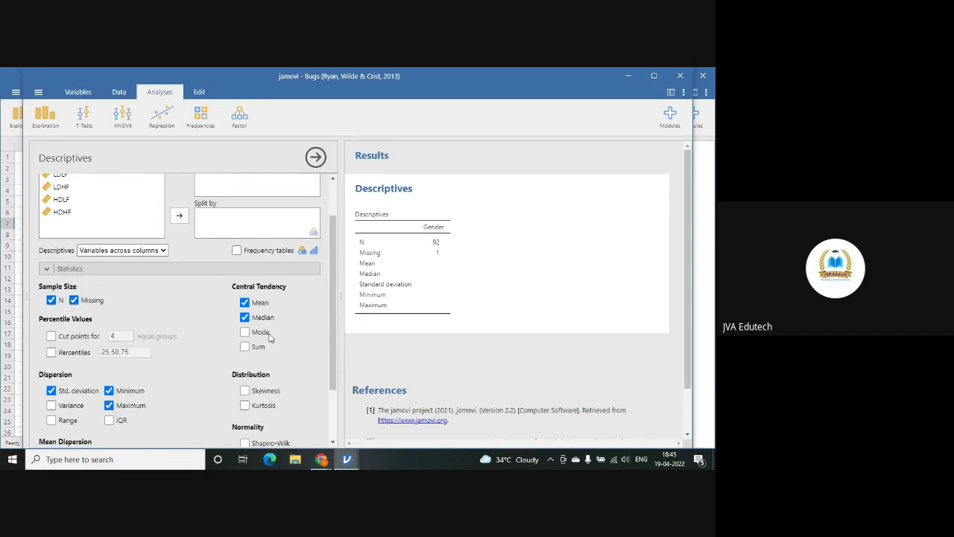
{"action": "left_click", "coordinate": [246, 303]}
{"action": "left_click", "coordinate": [245, 318]}
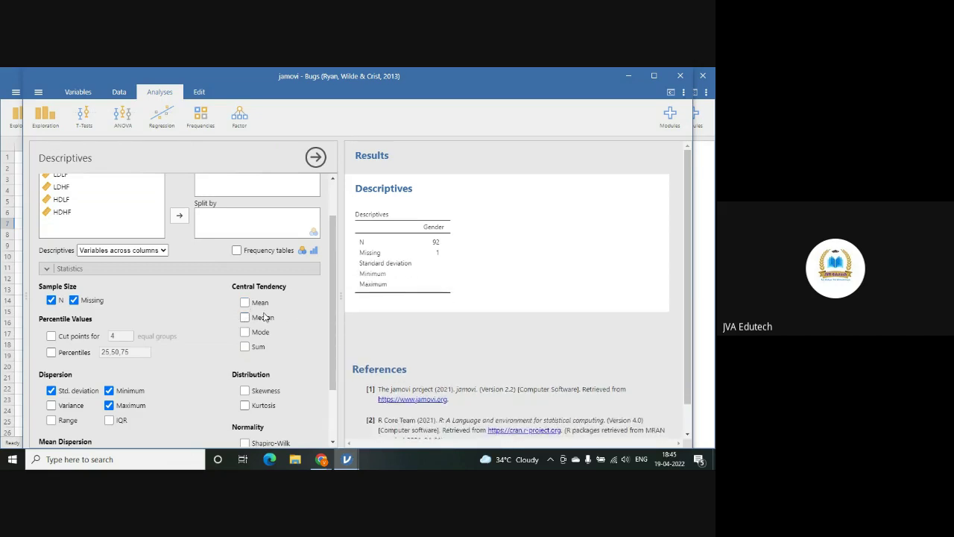
{"action": "left_click", "coordinate": [51, 390]}
{"action": "left_click", "coordinate": [109, 391]}
{"action": "left_click", "coordinate": [109, 405]}
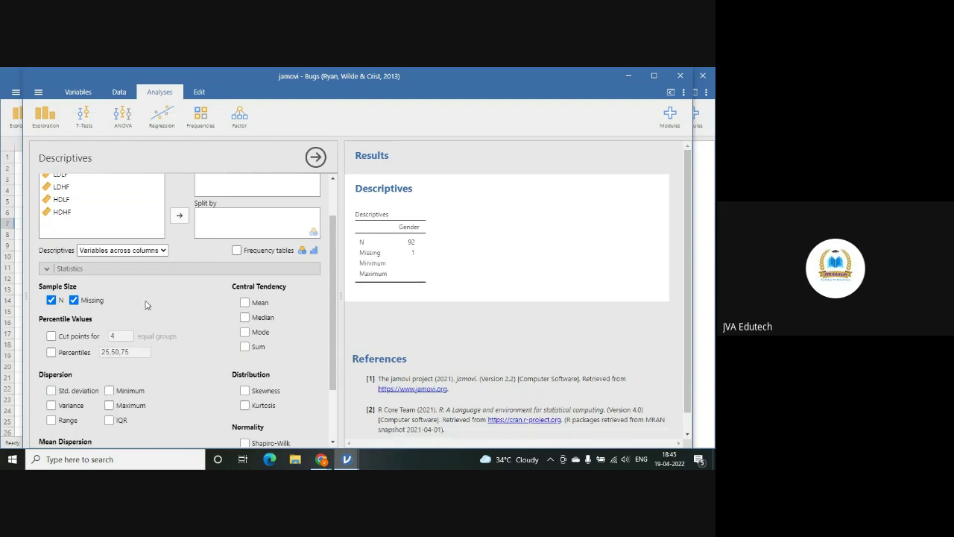
{"action": "scroll", "coordinate": [173, 334], "scroll_direction": "down", "scroll_amount": 3}
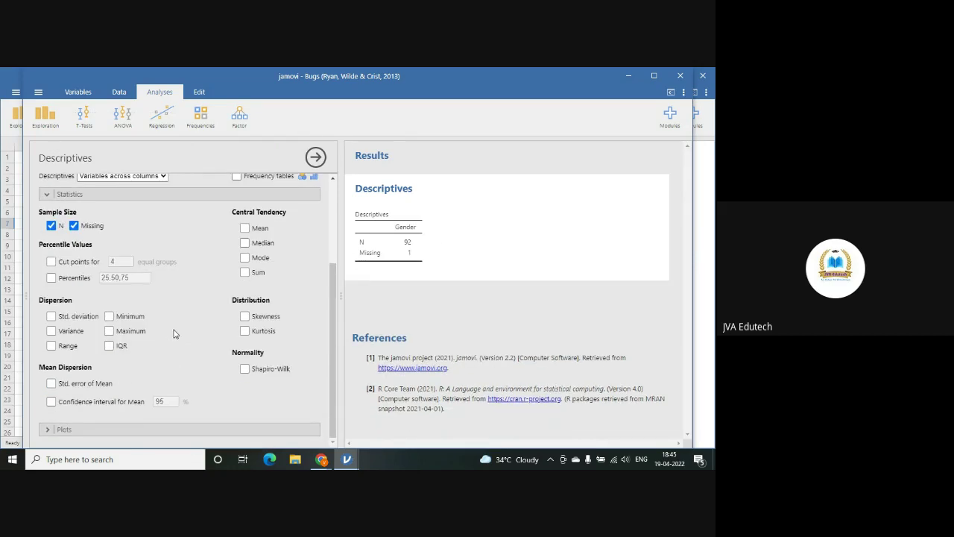
- Add frequency tables to the descriptives of Gender
{"action": "scroll", "coordinate": [173, 334], "scroll_direction": "up", "scroll_amount": 3}
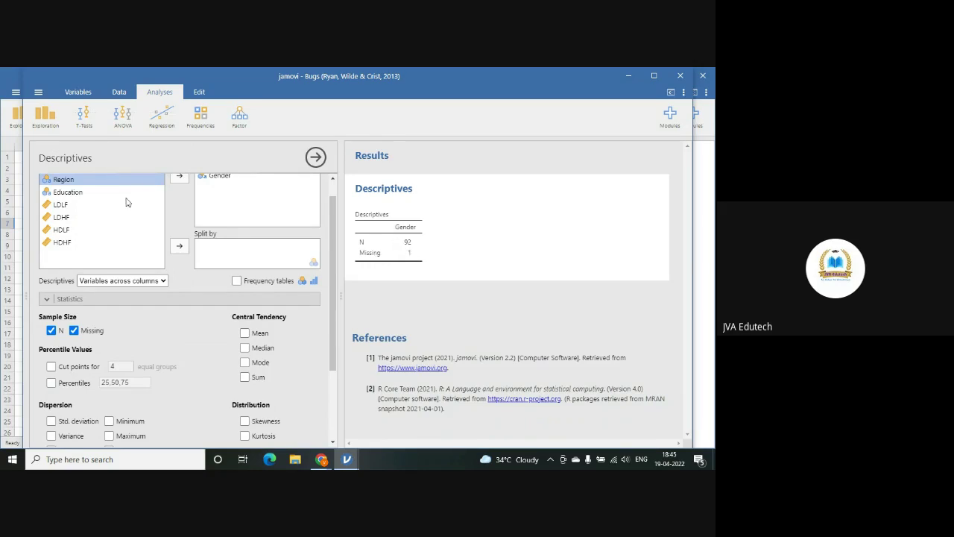
{"action": "scroll", "coordinate": [228, 209], "scroll_direction": "up", "scroll_amount": 1}
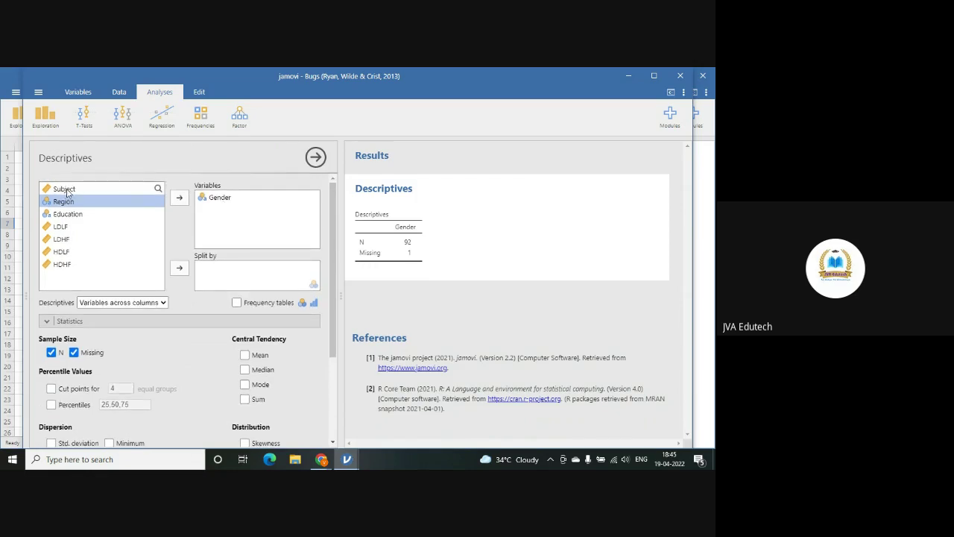
{"action": "mouse_move", "coordinate": [349, 464]}
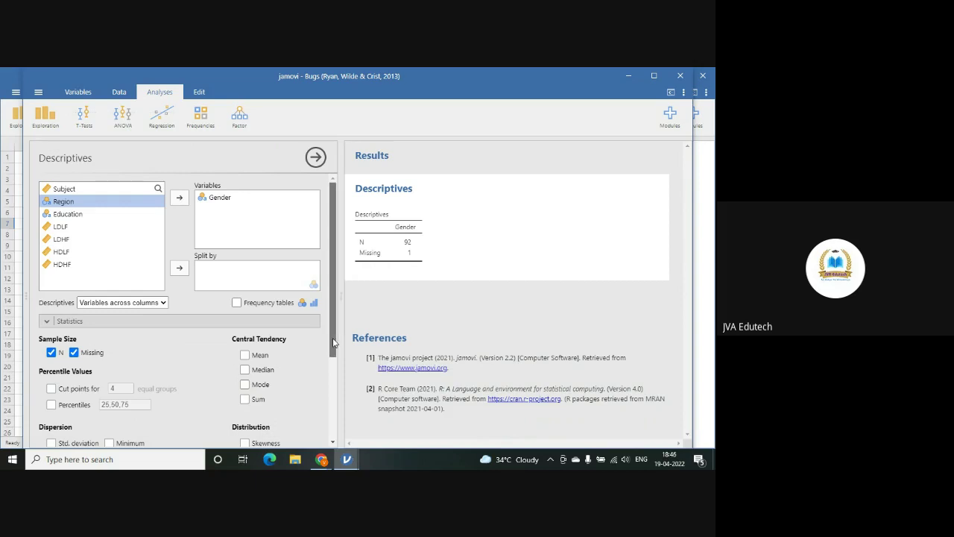
{"action": "left_click_drag", "start_coordinate": [333, 342], "coordinate": [333, 430]}
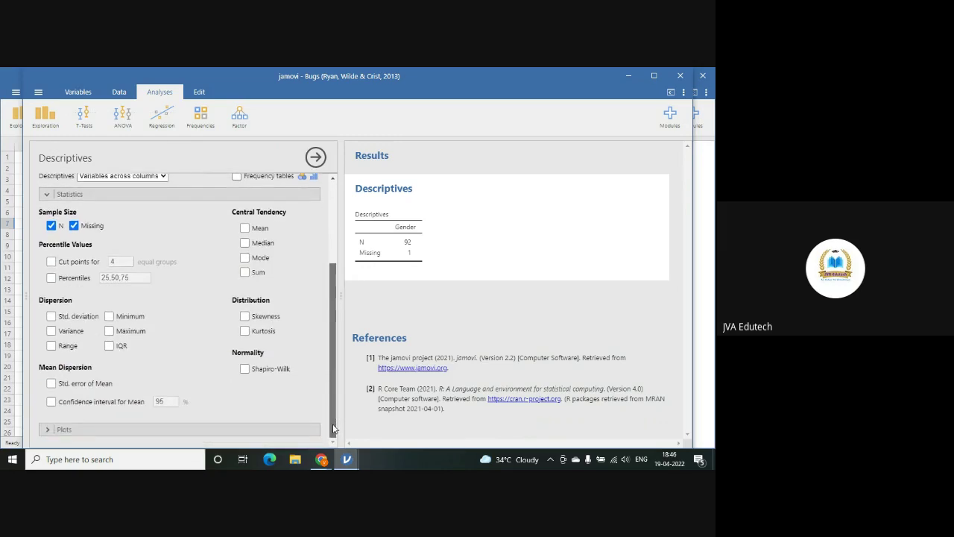
{"action": "scroll", "coordinate": [243, 243], "scroll_direction": "up", "scroll_amount": 3}
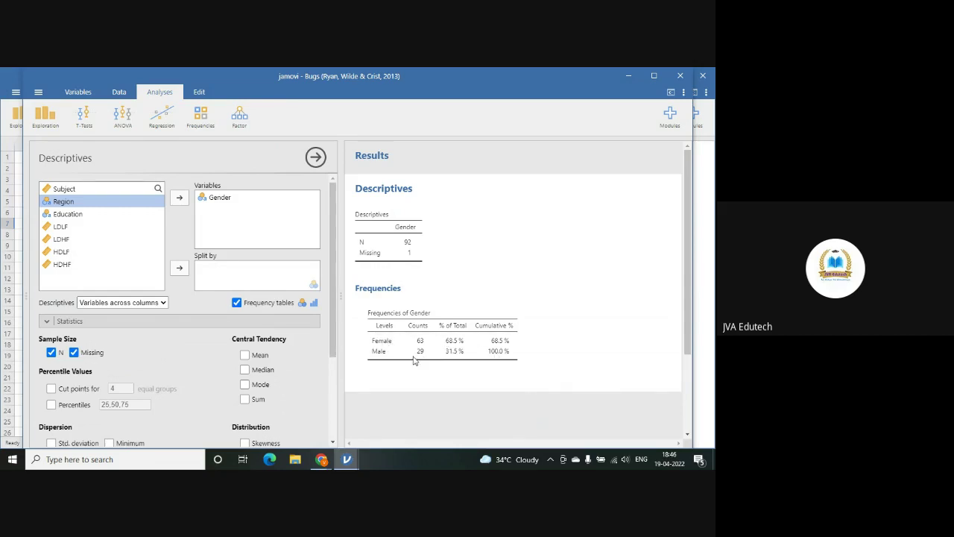
- Replace Gender with LDLF, LDHF, HDLF and HDHF as the analysed variables
{"action": "left_click", "coordinate": [221, 200]}
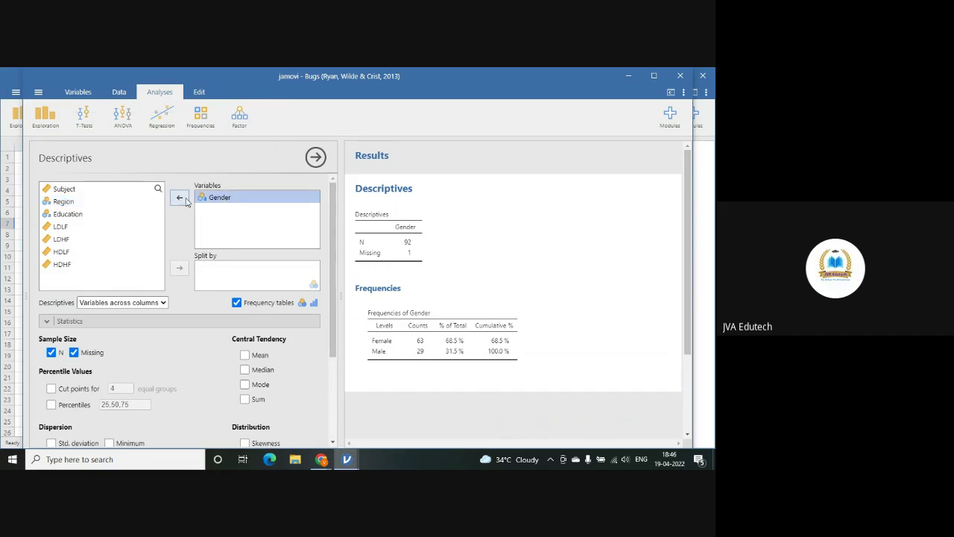
{"action": "left_click", "coordinate": [179, 197]}
{"action": "left_click", "coordinate": [64, 239]}
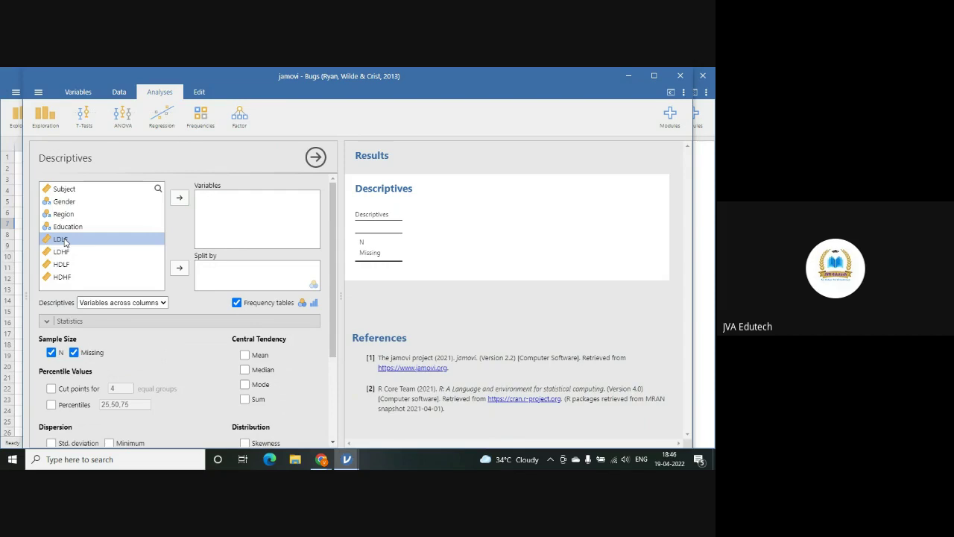
{"action": "left_click", "coordinate": [179, 199]}
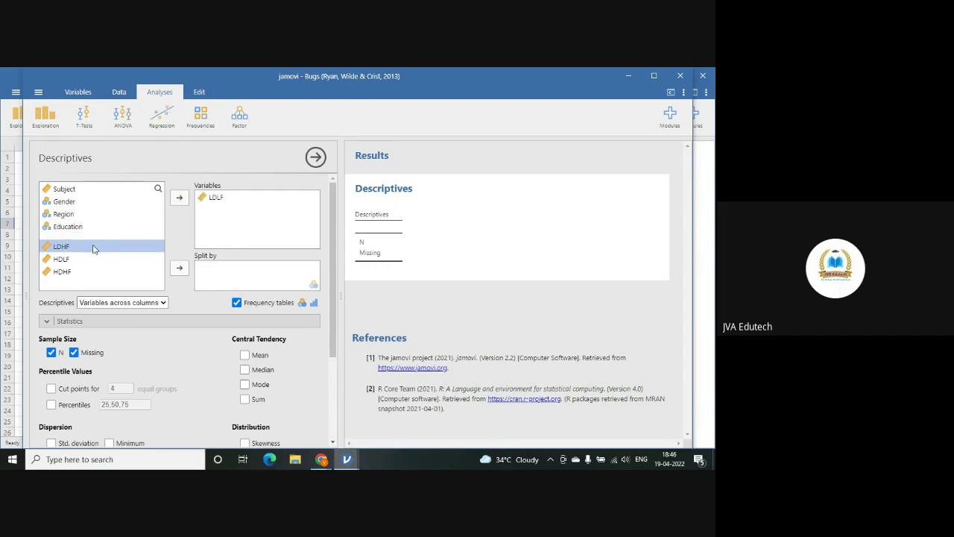
{"action": "left_click", "coordinate": [179, 199]}
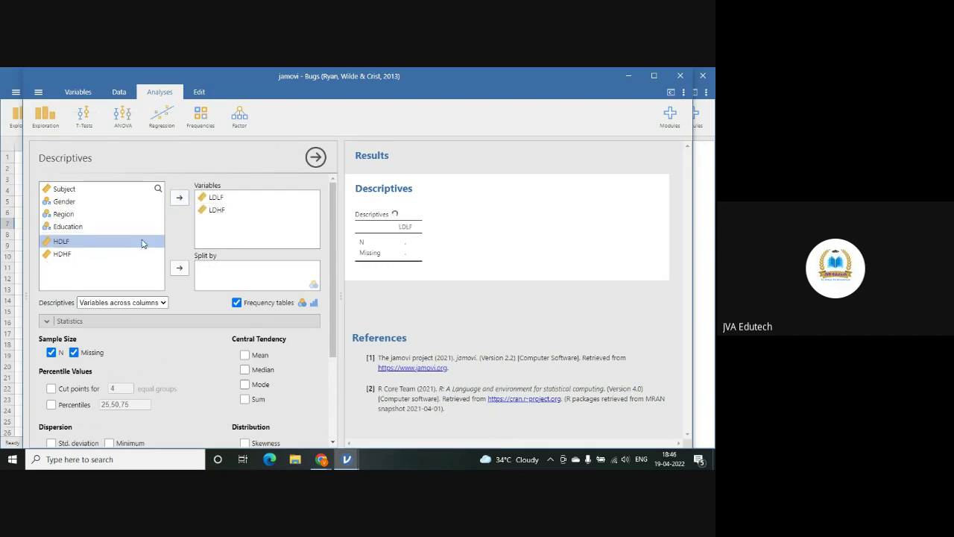
{"action": "left_click", "coordinate": [179, 199]}
{"action": "left_click", "coordinate": [179, 199]}
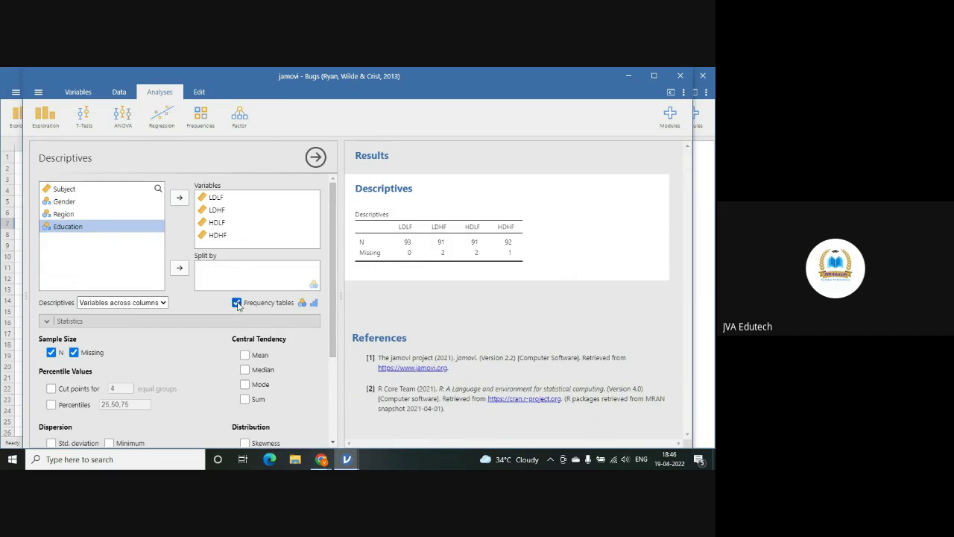
- Include the mean in the descriptive statistics and split the results by Gender
{"action": "left_click", "coordinate": [245, 356]}
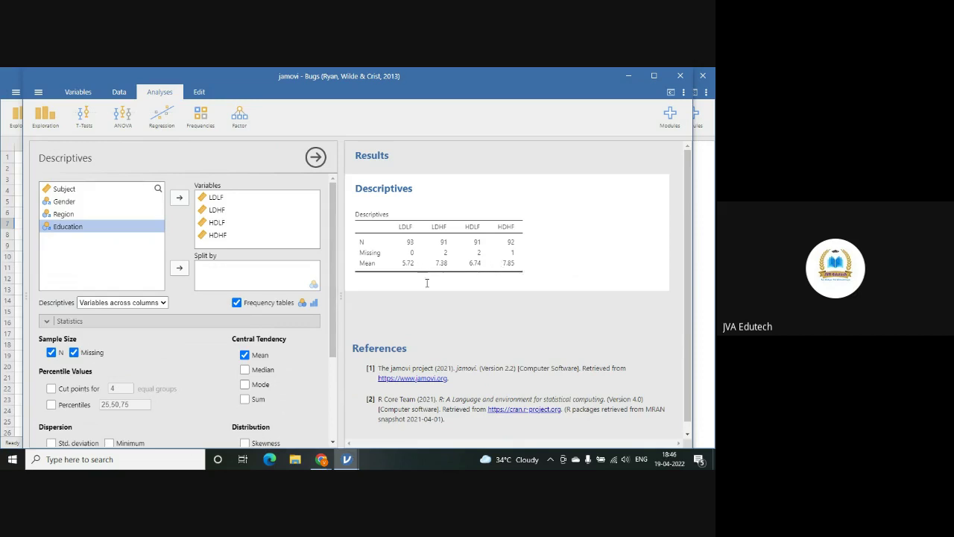
{"action": "left_click", "coordinate": [69, 202]}
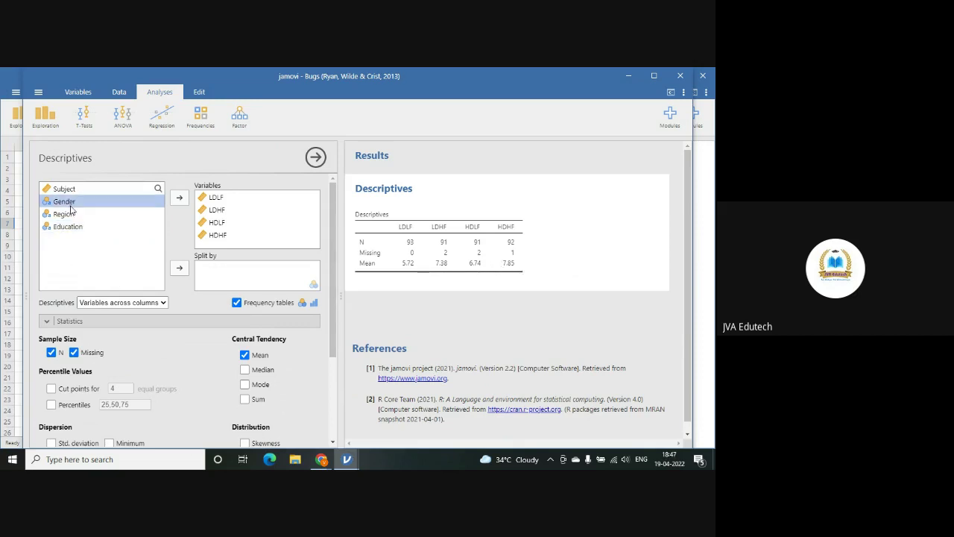
{"action": "left_click", "coordinate": [179, 268]}
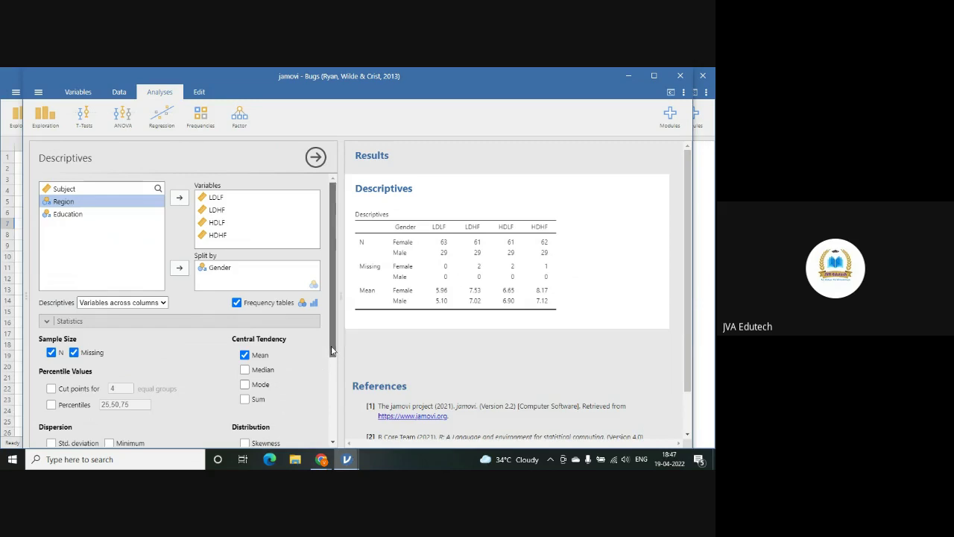
- Include the median and mode in the descriptive statistics alongside the mean
{"action": "left_click_drag", "start_coordinate": [335, 352], "coordinate": [338, 434]}
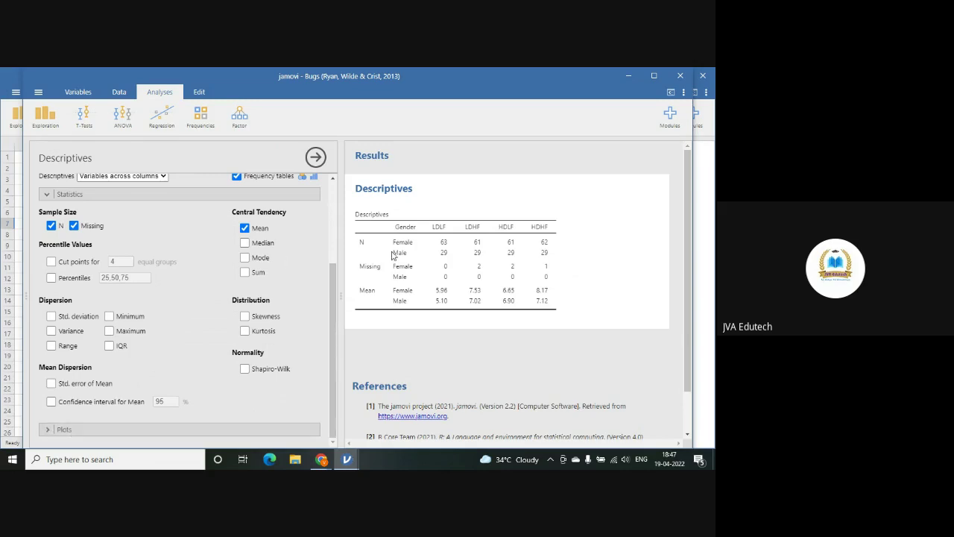
{"action": "left_click", "coordinate": [245, 243]}
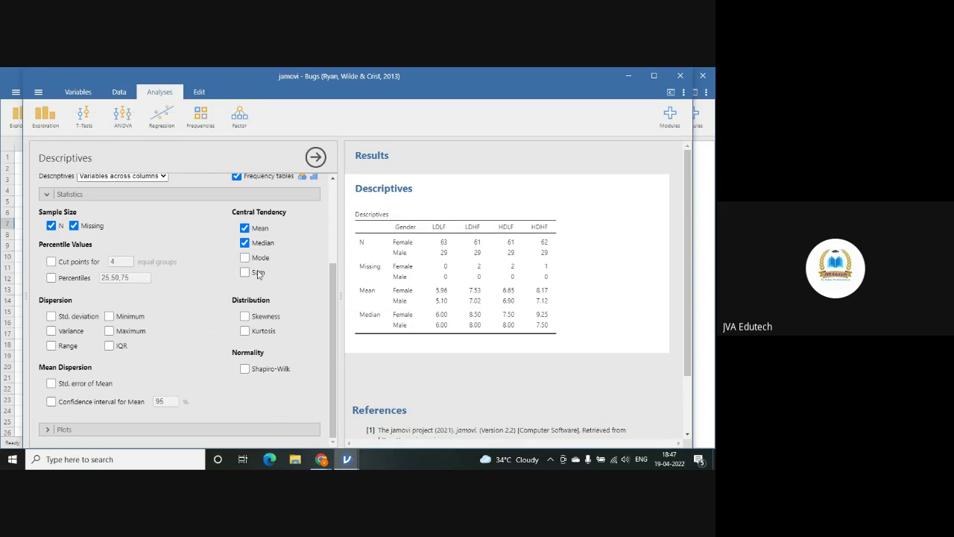
{"action": "left_click", "coordinate": [245, 258]}
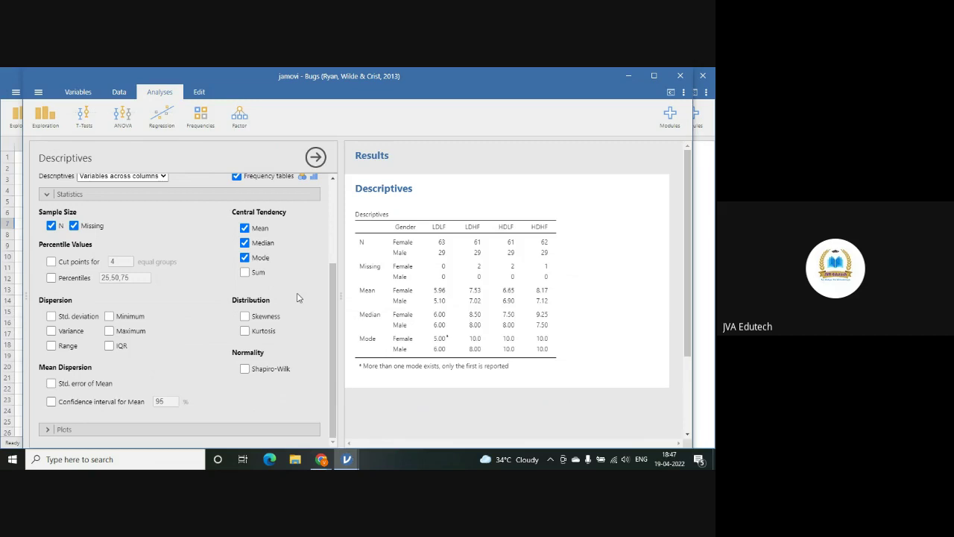
- Turn off frequency tables and exclude N, Missing, mean, median and mode from the descriptive statistics
{"action": "scroll", "coordinate": [188, 289], "scroll_direction": "up", "scroll_amount": 3}
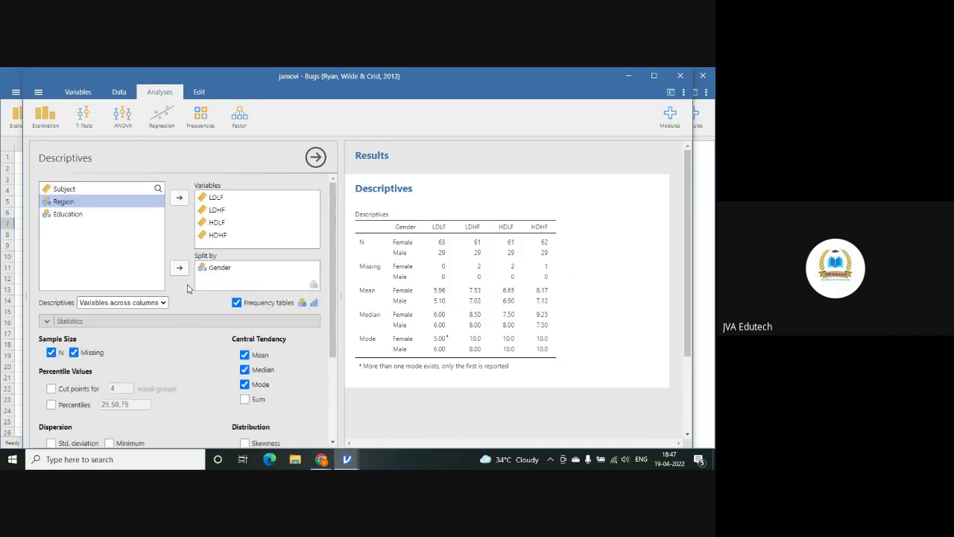
{"action": "left_click", "coordinate": [236, 304]}
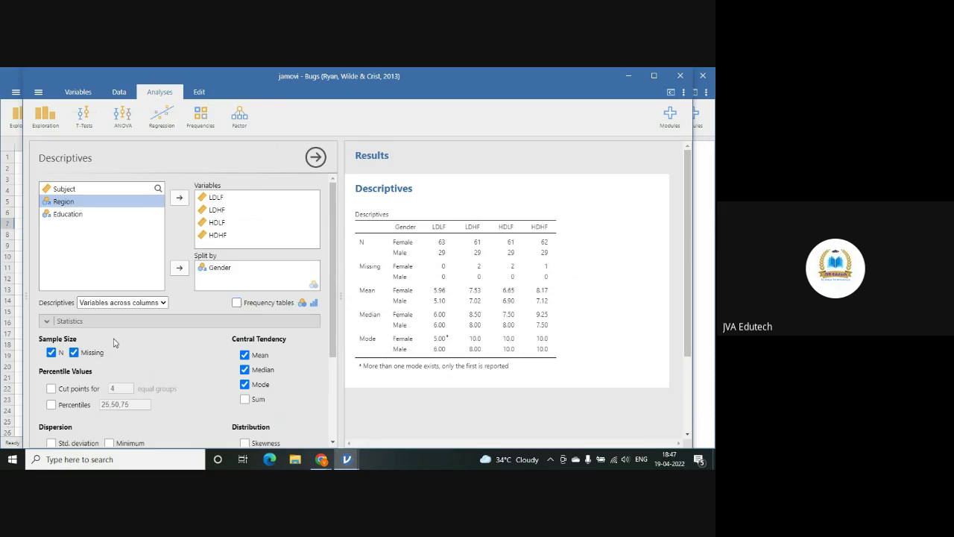
{"action": "left_click", "coordinate": [63, 354]}
{"action": "left_click", "coordinate": [73, 352]}
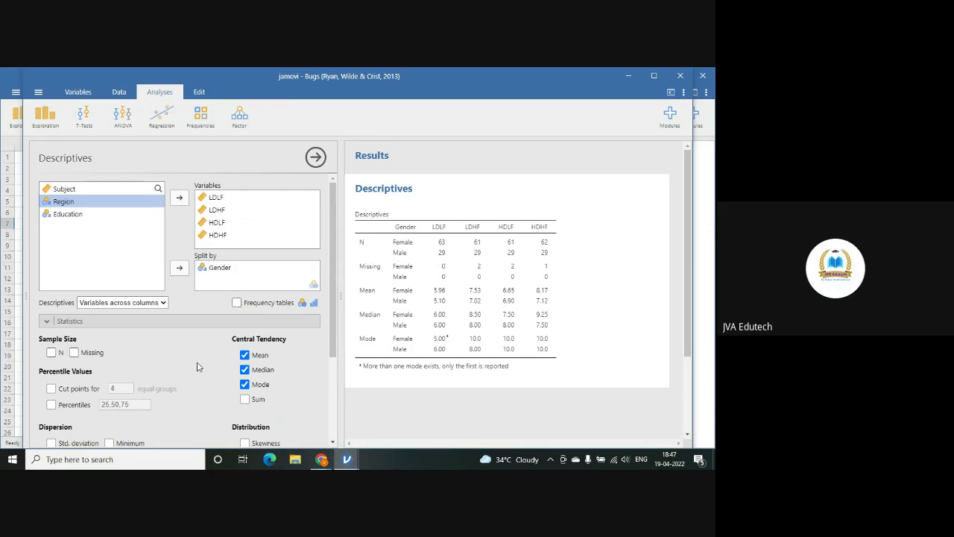
{"action": "left_click", "coordinate": [244, 355]}
{"action": "left_click", "coordinate": [244, 370]}
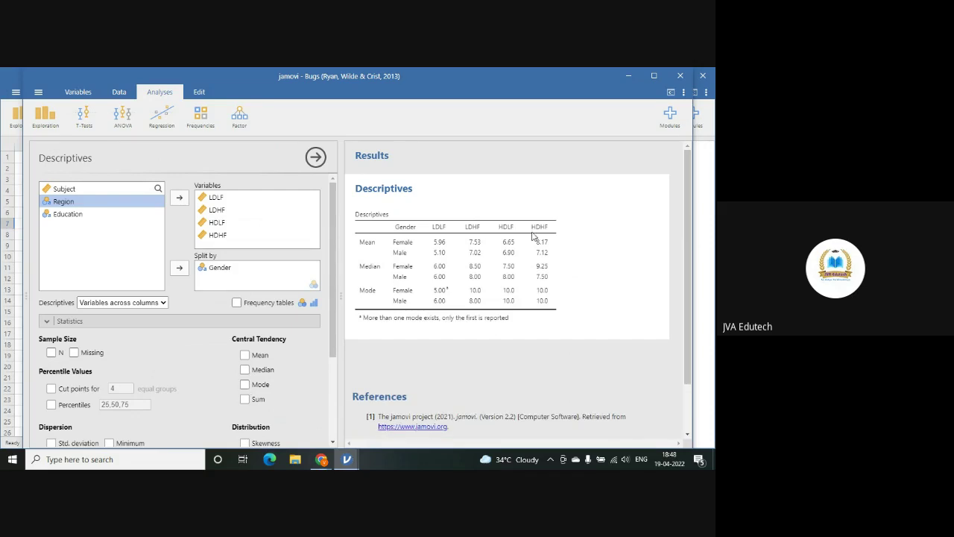
{"action": "left_click", "coordinate": [244, 384]}
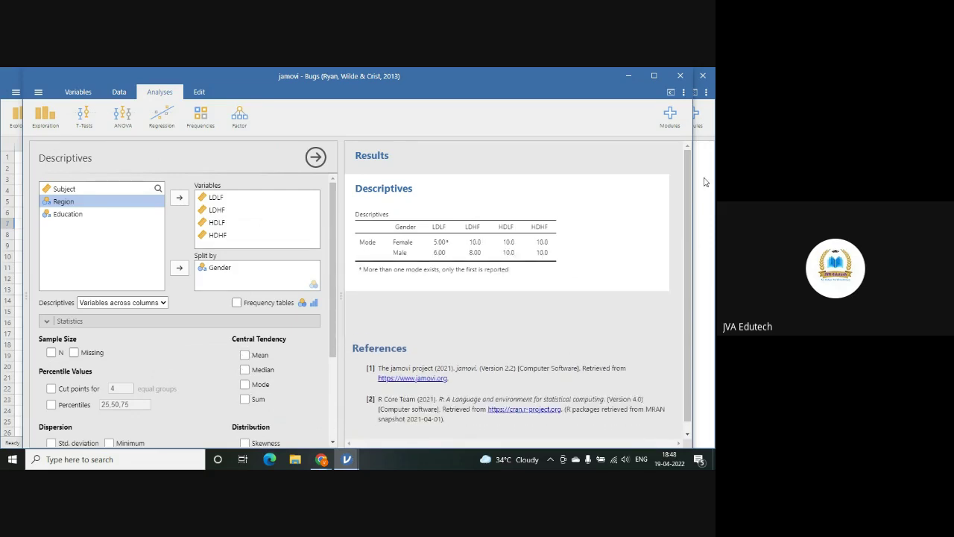
- Add histograms of LDLF, LDHF, HDLF and HDHF to the descriptives
{"action": "scroll", "coordinate": [183, 363], "scroll_direction": "down", "scroll_amount": 1}
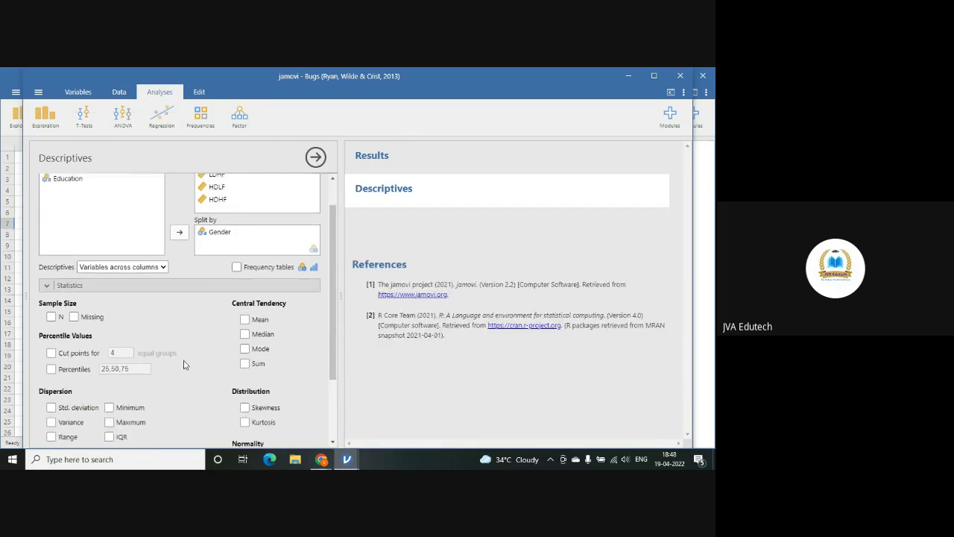
{"action": "scroll", "coordinate": [183, 363], "scroll_direction": "down", "scroll_amount": 2}
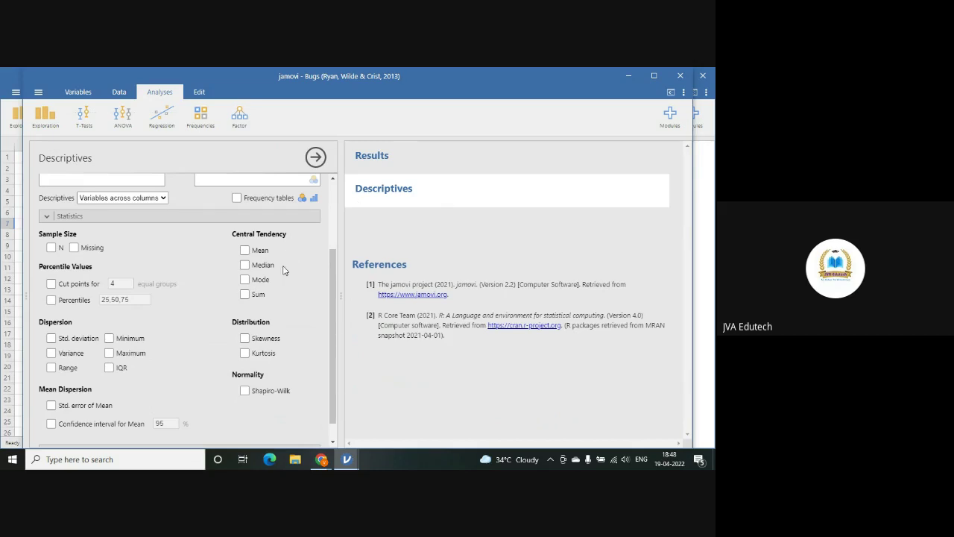
{"action": "scroll", "coordinate": [222, 369], "scroll_direction": "down", "scroll_amount": 1}
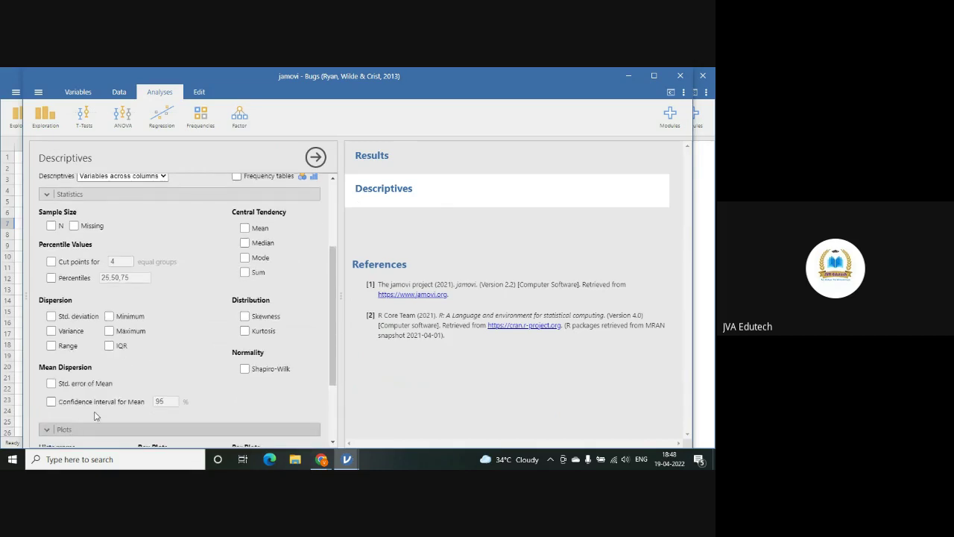
{"action": "scroll", "coordinate": [205, 351], "scroll_direction": "down", "scroll_amount": 3}
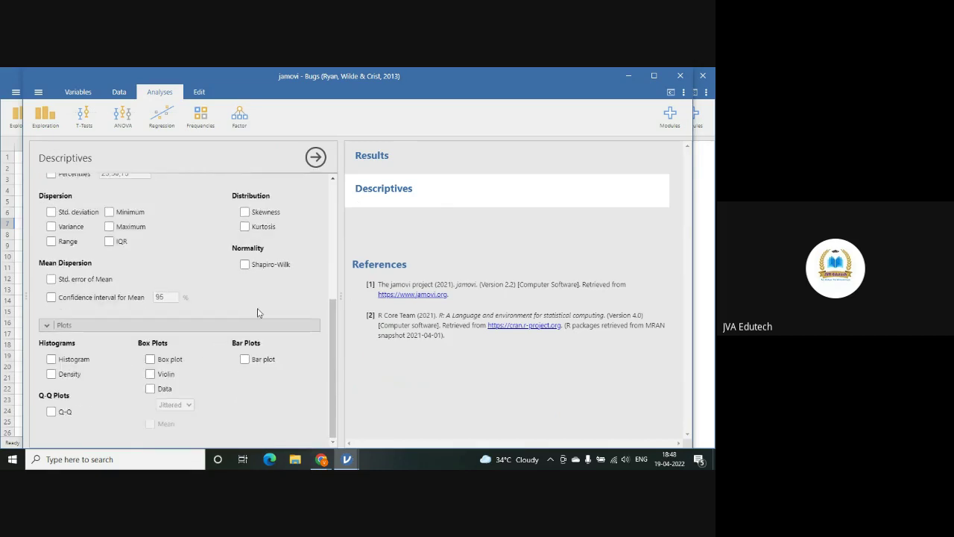
{"action": "mouse_move", "coordinate": [333, 370]}
{"action": "left_mouse_down"}
{"action": "mouse_move", "coordinate": [338, 338]}
{"action": "mouse_move", "coordinate": [332, 373]}
{"action": "left_mouse_up"}
{"action": "left_click", "coordinate": [52, 361]}
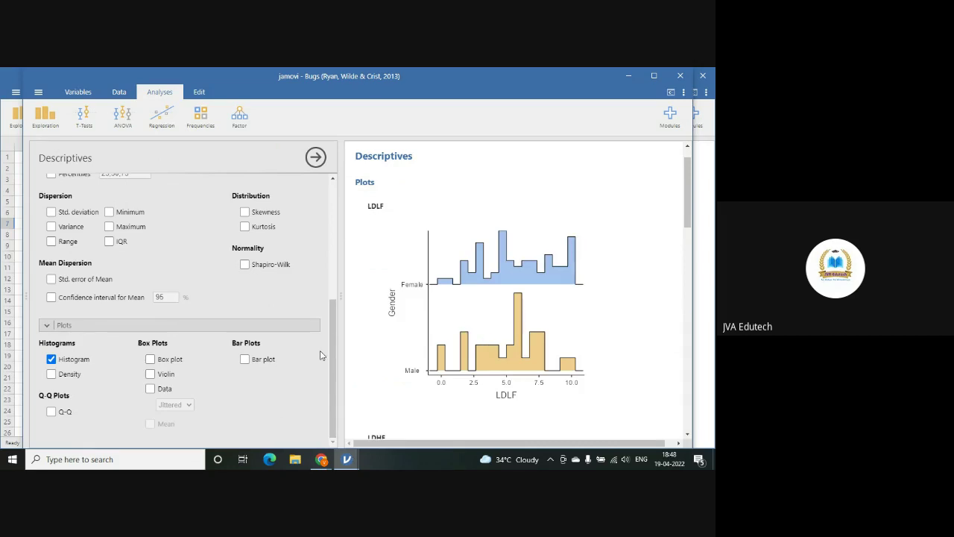
- Remove Gender as the split variable and review the ungrouped histograms through HDHF
{"action": "scroll", "coordinate": [321, 356], "scroll_direction": "up", "scroll_amount": 4}
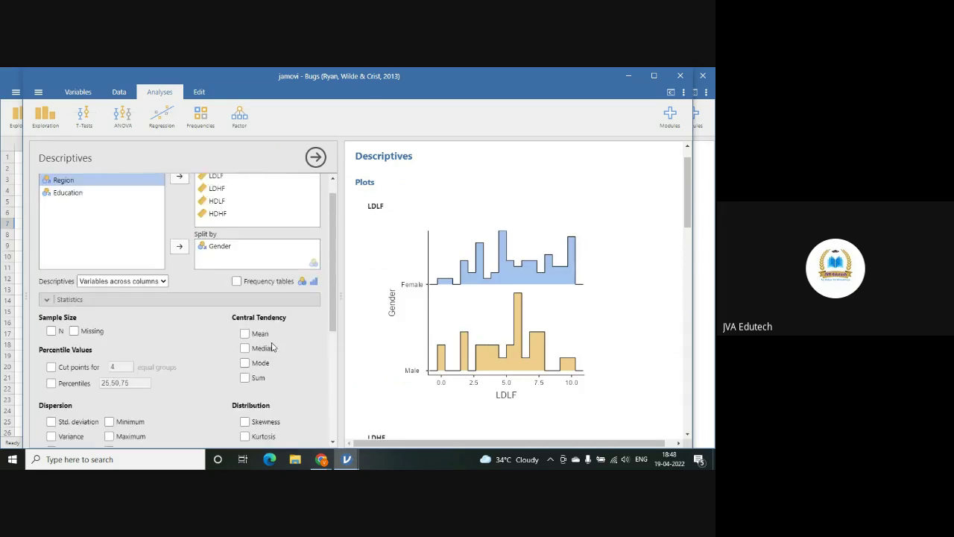
{"action": "left_click", "coordinate": [226, 252]}
{"action": "left_click", "coordinate": [180, 249]}
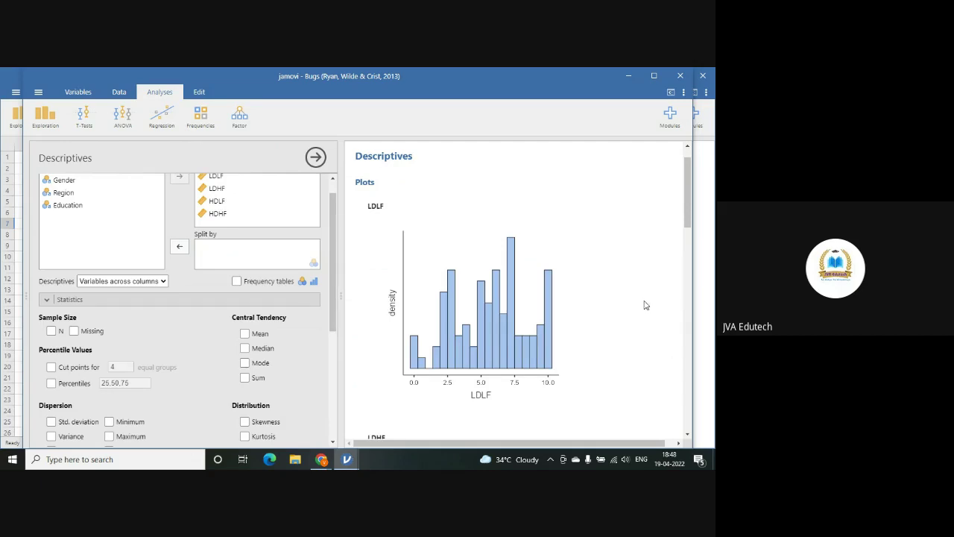
{"action": "scroll", "coordinate": [648, 306], "scroll_direction": "down", "scroll_amount": 6}
{"action": "scroll", "coordinate": [646, 306], "scroll_direction": "down", "scroll_amount": 6}
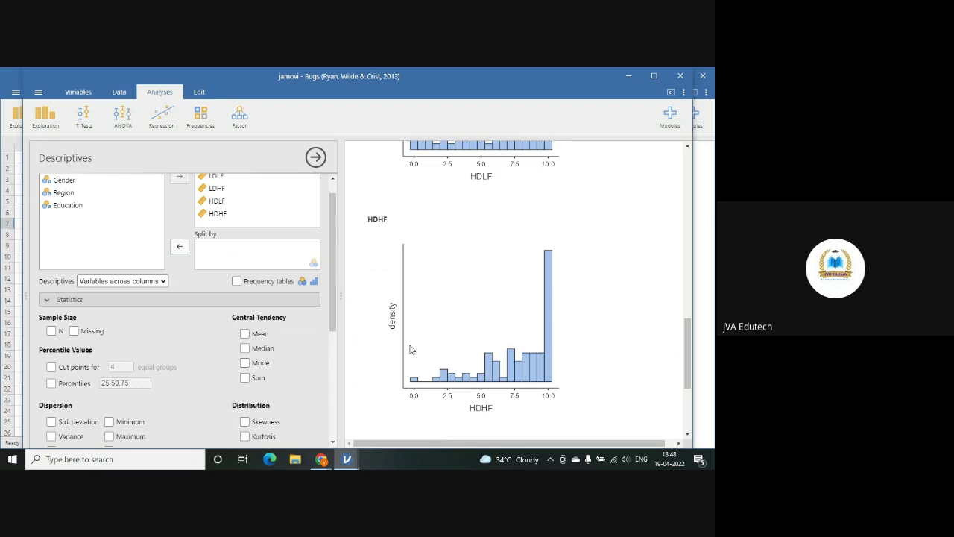
{"action": "scroll", "coordinate": [622, 277], "scroll_direction": "down", "scroll_amount": 3}
{"action": "scroll", "coordinate": [622, 277], "scroll_direction": "up", "scroll_amount": 1}
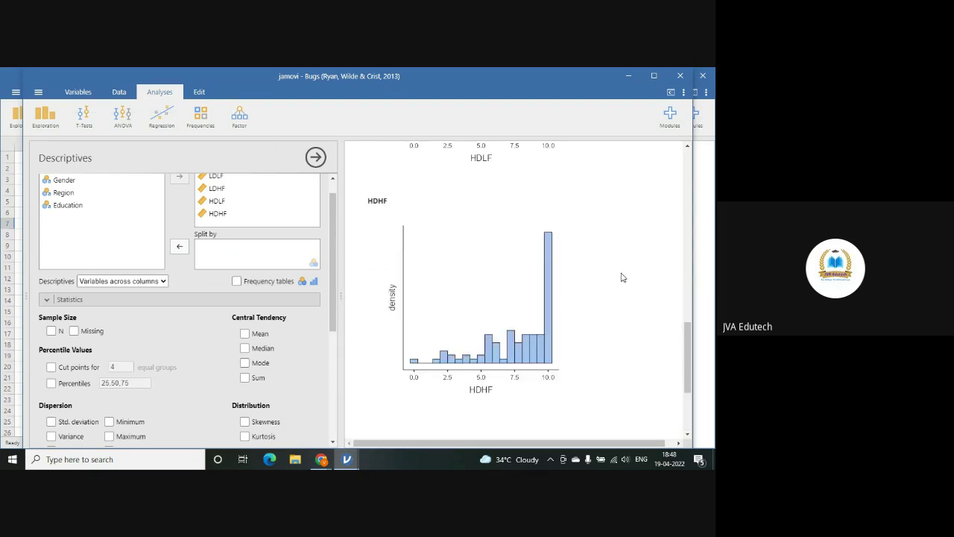
{"action": "scroll", "coordinate": [621, 277], "scroll_direction": "up", "scroll_amount": 1}
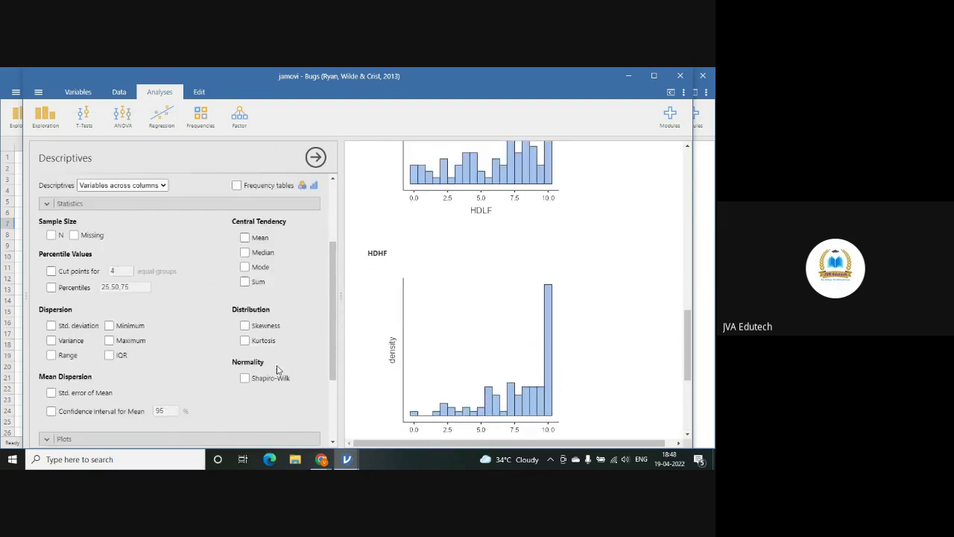
- Add density curves to the histograms and review the plots of all four variables
{"action": "scroll", "coordinate": [290, 370], "scroll_direction": "down", "scroll_amount": 3}
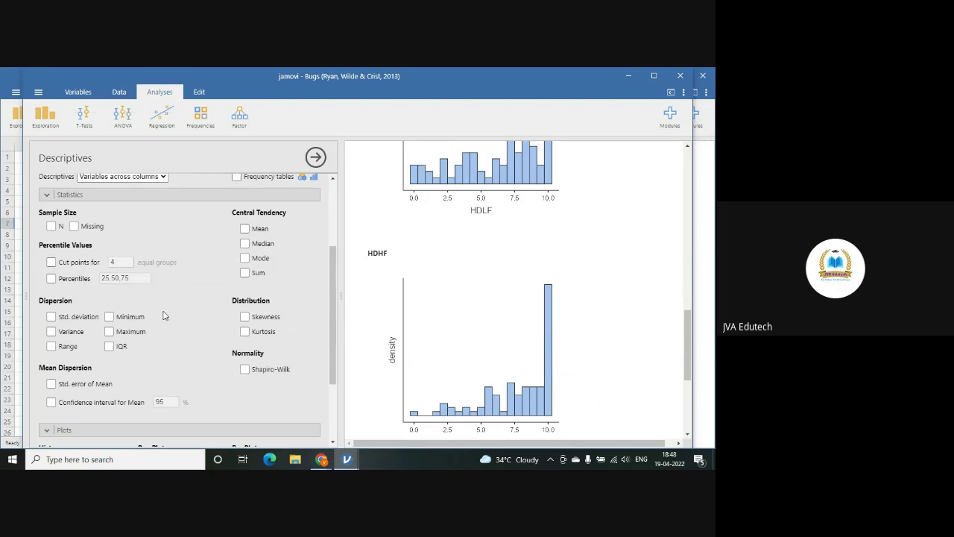
{"action": "scroll", "coordinate": [180, 331], "scroll_direction": "down", "scroll_amount": 2}
{"action": "scroll", "coordinate": [179, 331], "scroll_direction": "down", "scroll_amount": 1}
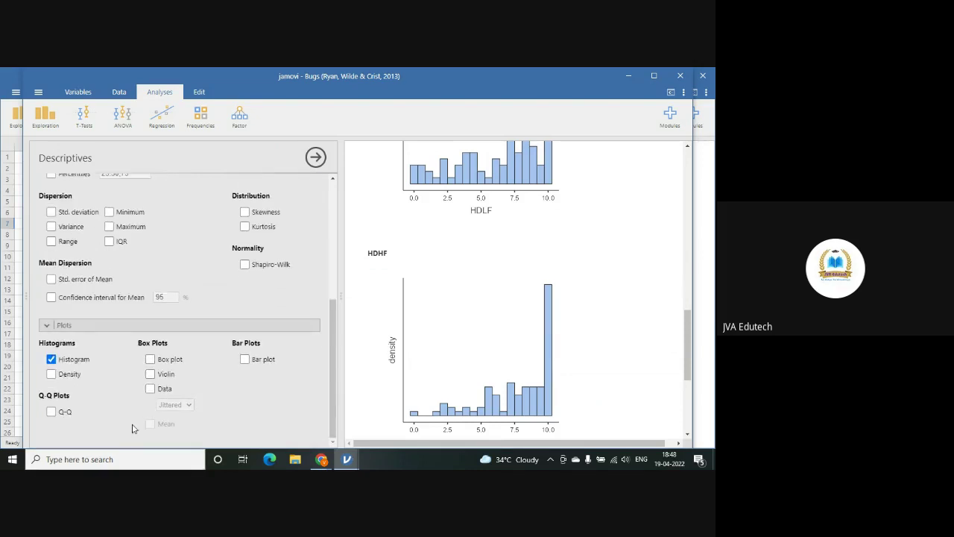
{"action": "left_click", "coordinate": [51, 373]}
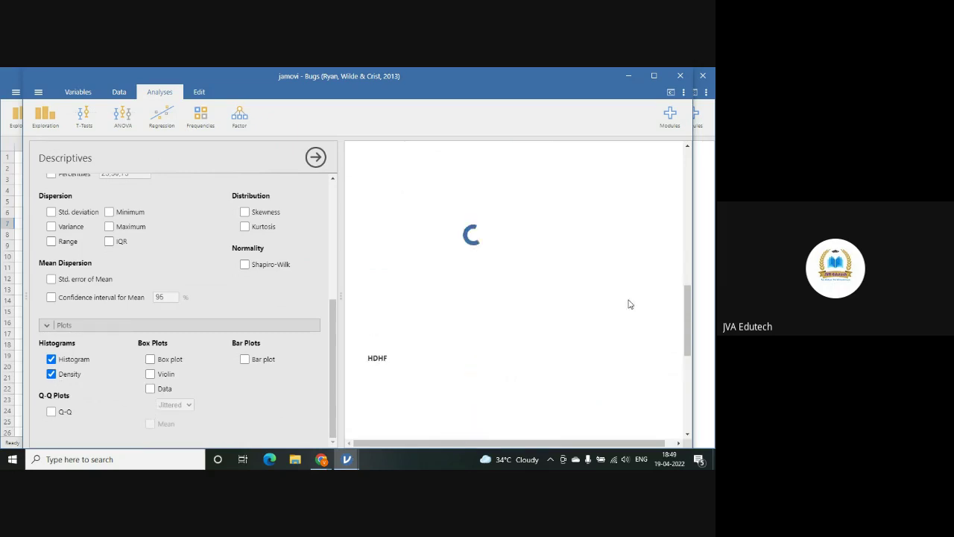
{"action": "scroll", "coordinate": [626, 304], "scroll_direction": "up", "scroll_amount": 2}
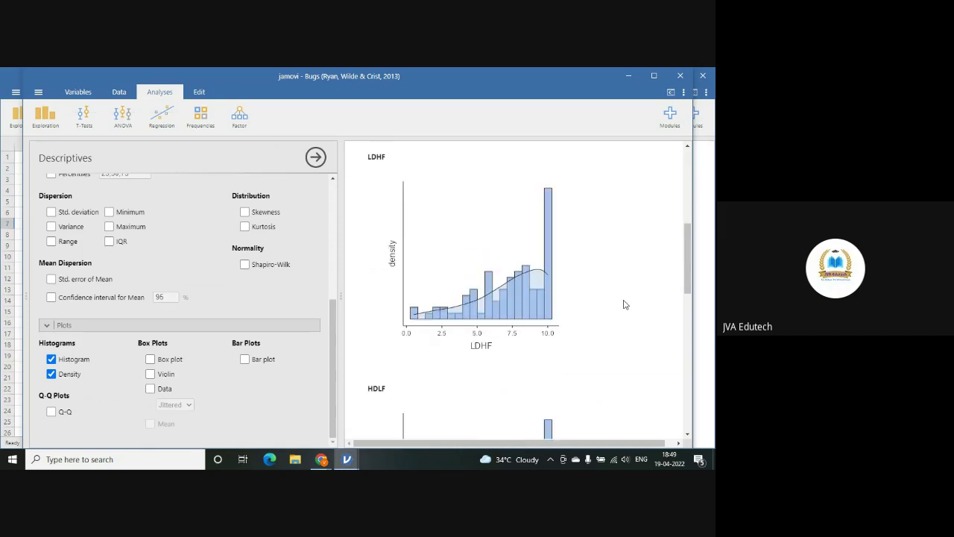
{"action": "scroll", "coordinate": [624, 303], "scroll_direction": "down", "scroll_amount": 2}
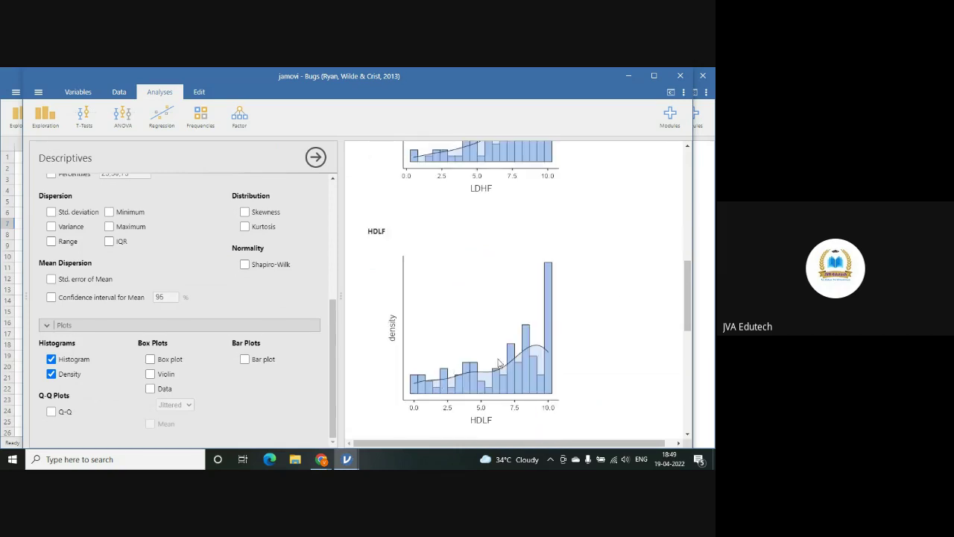
{"action": "scroll", "coordinate": [581, 313], "scroll_direction": "up", "scroll_amount": 5}
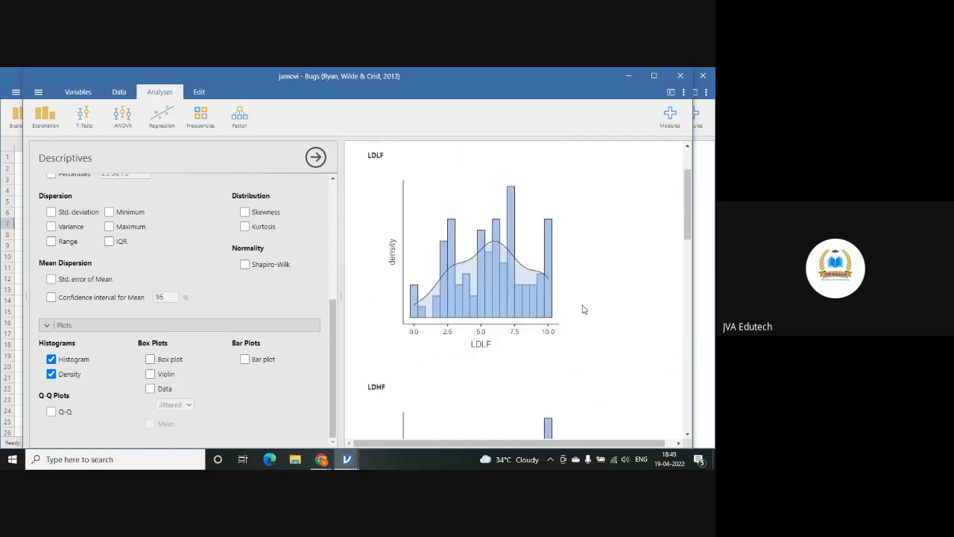
{"action": "scroll", "coordinate": [584, 309], "scroll_direction": "up", "scroll_amount": 2}
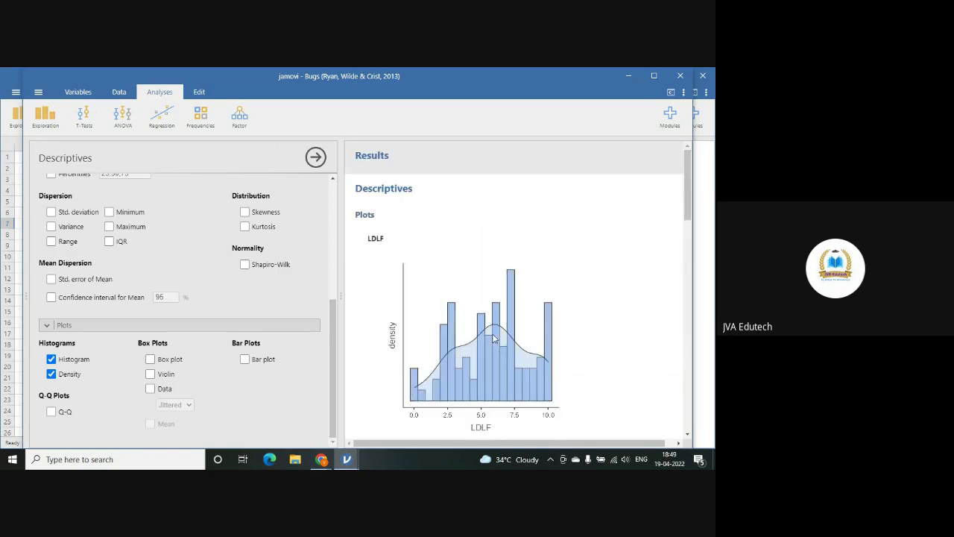
{"action": "scroll", "coordinate": [616, 370], "scroll_direction": "down", "scroll_amount": 4}
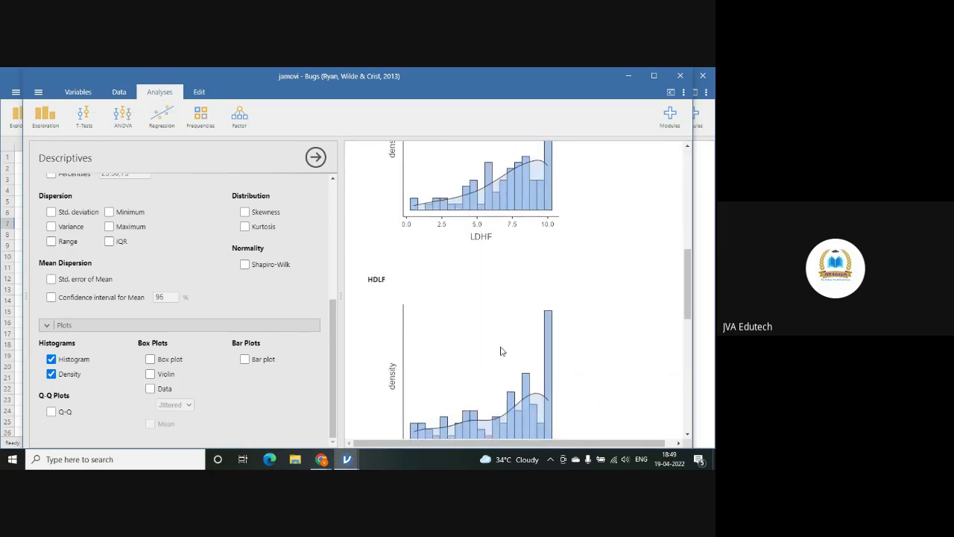
{"action": "scroll", "coordinate": [501, 351], "scroll_direction": "down", "scroll_amount": 5}
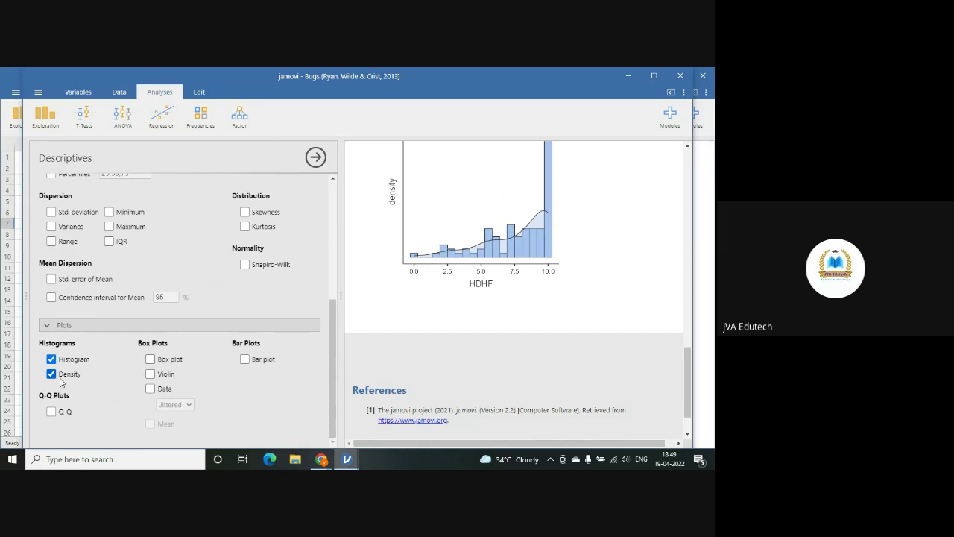
- Add box plots for the four variables and compare them with the histograms from LDLF to HDLF
{"action": "left_click", "coordinate": [150, 360]}
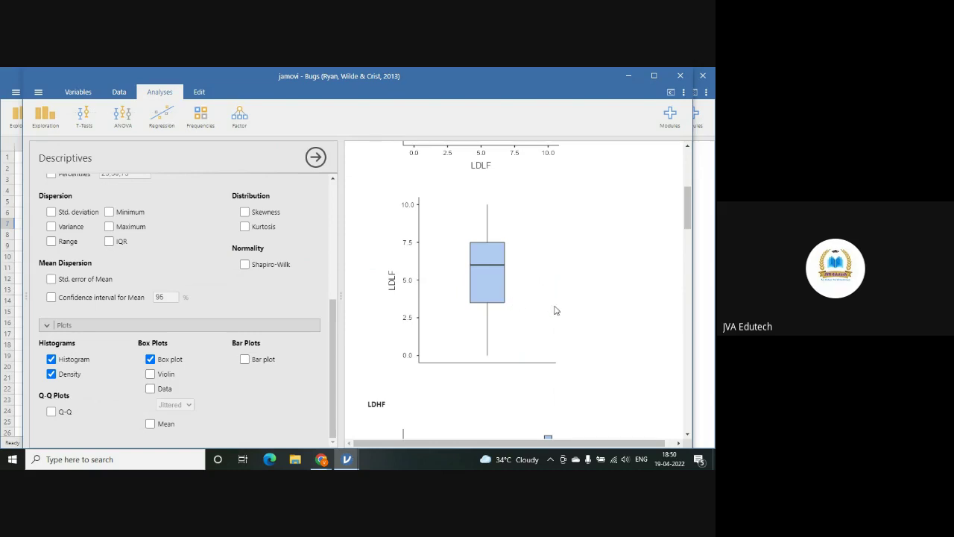
{"action": "scroll", "coordinate": [556, 313], "scroll_direction": "up", "scroll_amount": 2}
{"action": "scroll", "coordinate": [555, 313], "scroll_direction": "down", "scroll_amount": 1}
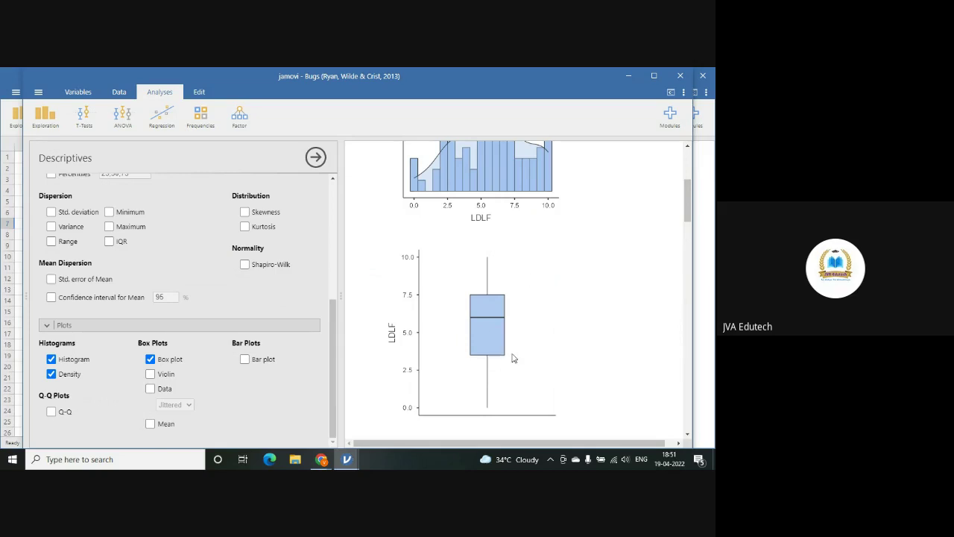
{"action": "scroll", "coordinate": [529, 352], "scroll_direction": "up", "scroll_amount": 3}
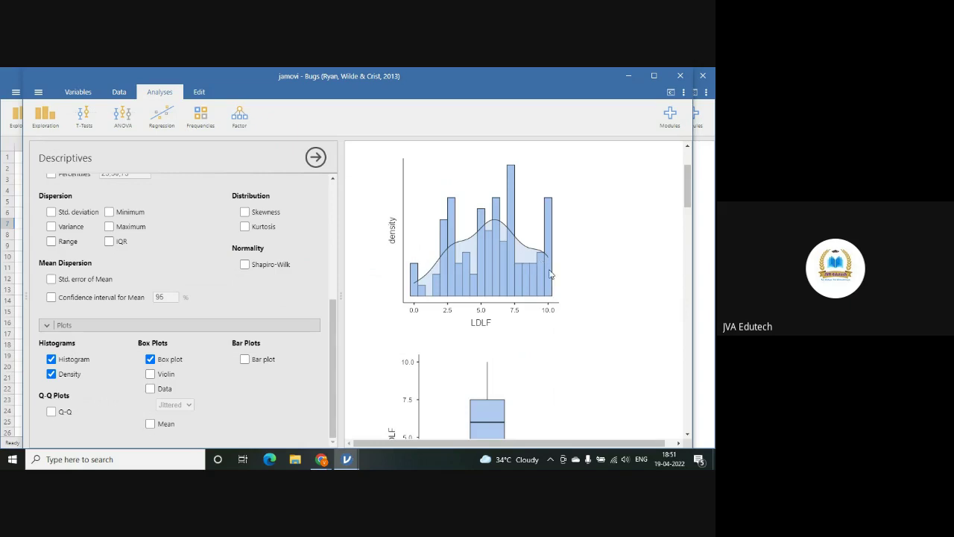
{"action": "scroll", "coordinate": [545, 272], "scroll_direction": "down", "scroll_amount": 3}
{"action": "scroll", "coordinate": [546, 249], "scroll_direction": "down", "scroll_amount": 5}
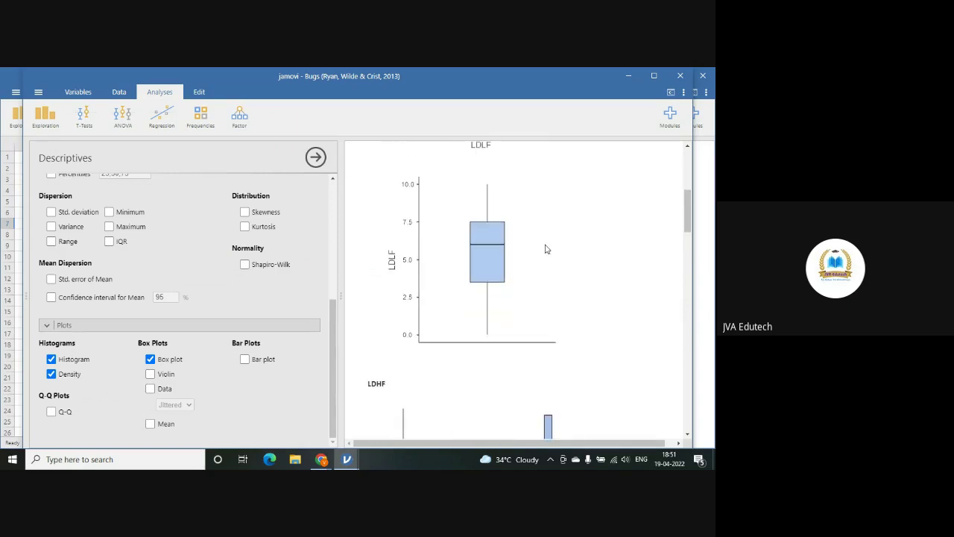
{"action": "scroll", "coordinate": [492, 337], "scroll_direction": "down", "scroll_amount": 3}
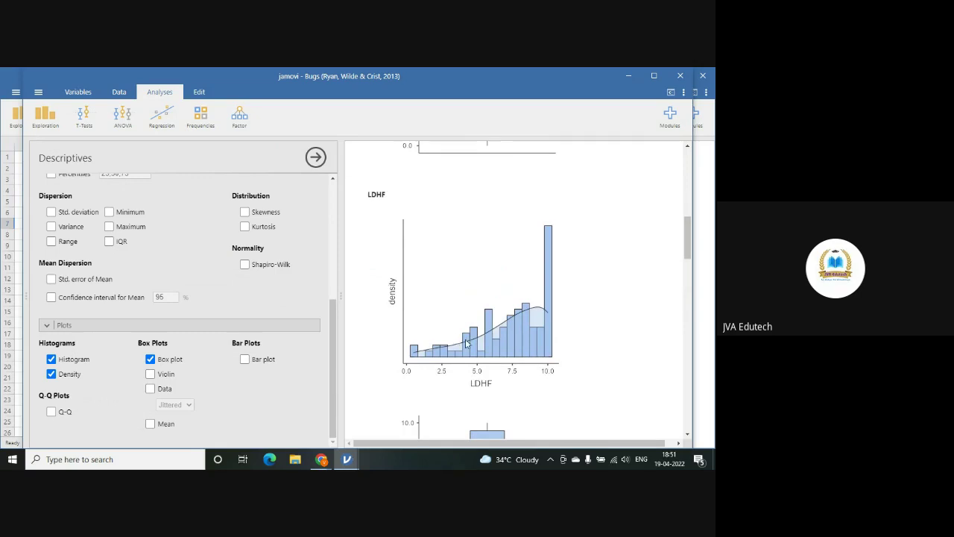
{"action": "scroll", "coordinate": [570, 310], "scroll_direction": "down", "scroll_amount": 3}
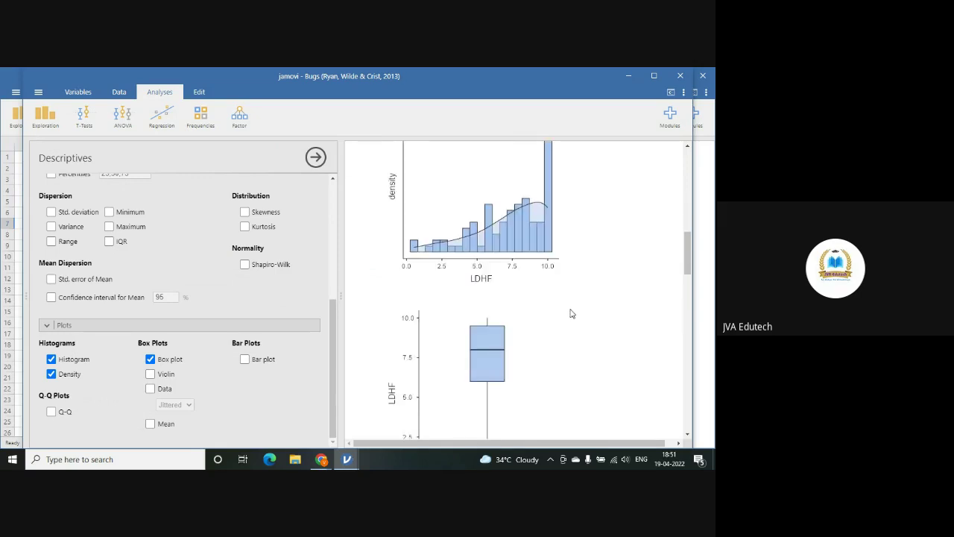
{"action": "scroll", "coordinate": [571, 309], "scroll_direction": "down", "scroll_amount": 2}
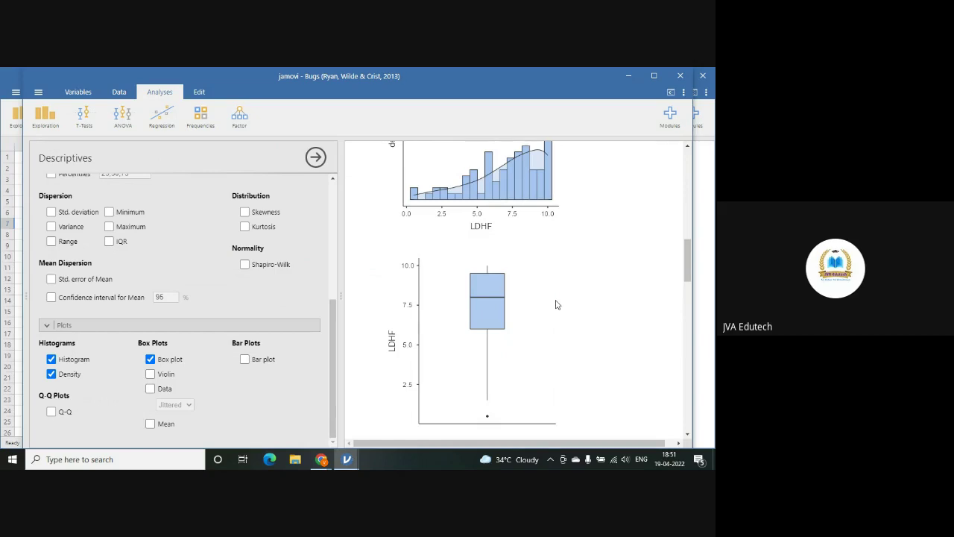
{"action": "scroll", "coordinate": [557, 302], "scroll_direction": "down", "scroll_amount": 5}
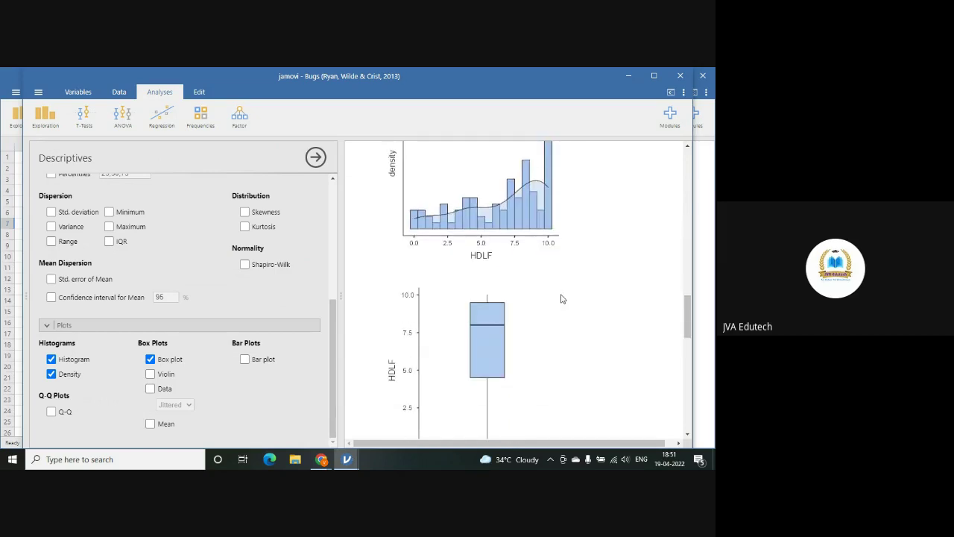
- Examine the histogram and box plot of HDLF and HDHF, and check the LDHF box plot for outliers
{"action": "scroll", "coordinate": [563, 299], "scroll_direction": "down", "scroll_amount": 1}
{"action": "scroll", "coordinate": [520, 291], "scroll_direction": "down", "scroll_amount": 5}
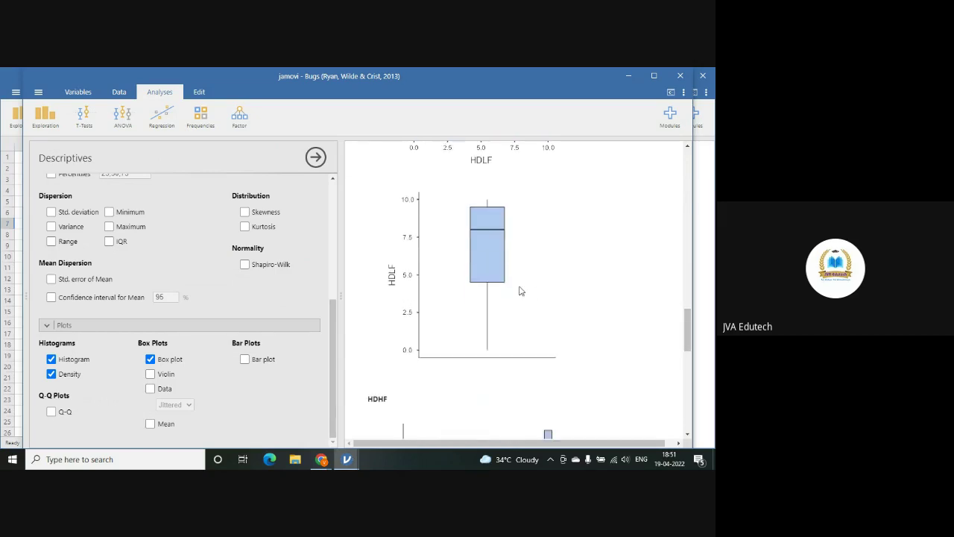
{"action": "scroll", "coordinate": [537, 293], "scroll_direction": "down", "scroll_amount": 1}
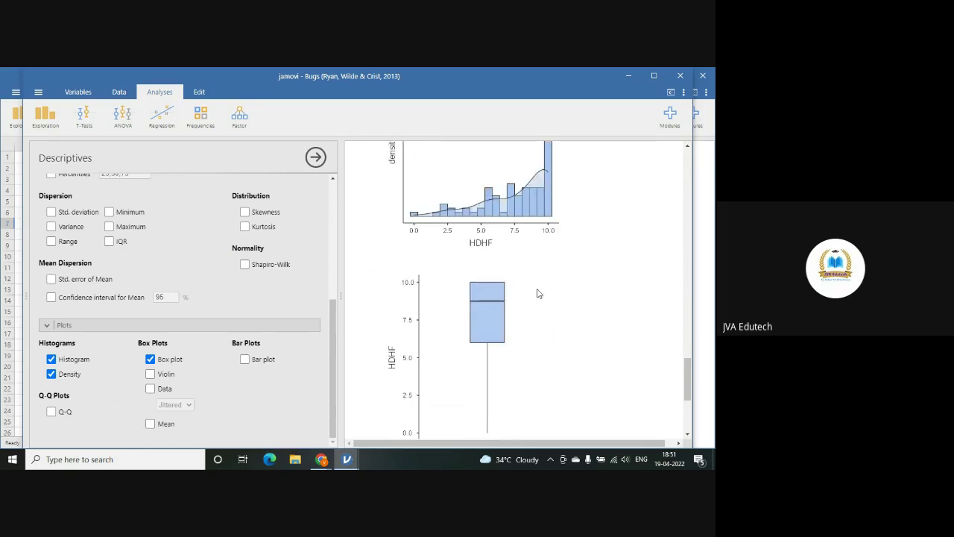
{"action": "scroll", "coordinate": [537, 293], "scroll_direction": "up", "scroll_amount": 2}
{"action": "scroll", "coordinate": [583, 335], "scroll_direction": "down", "scroll_amount": 2}
{"action": "scroll", "coordinate": [560, 309], "scroll_direction": "down", "scroll_amount": 1}
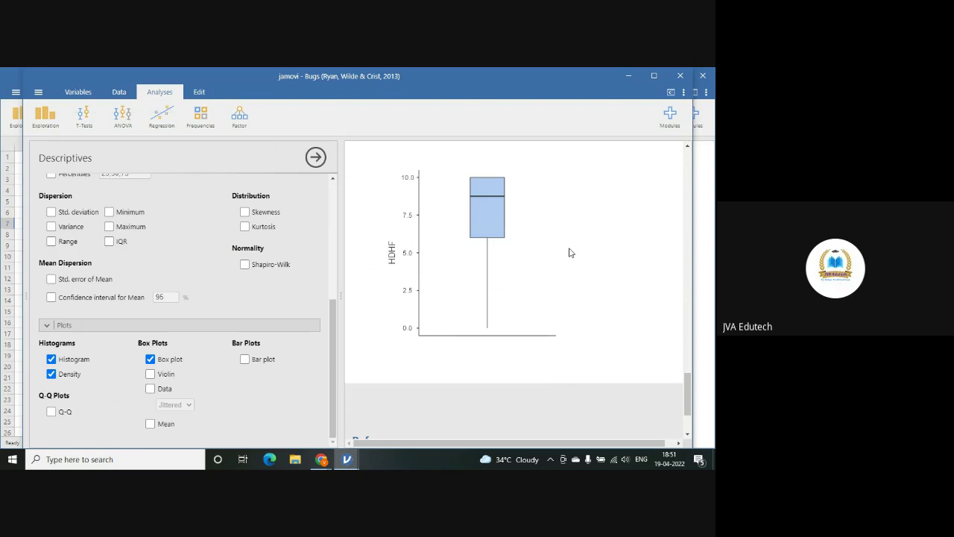
{"action": "scroll", "coordinate": [566, 272], "scroll_direction": "up", "scroll_amount": 3}
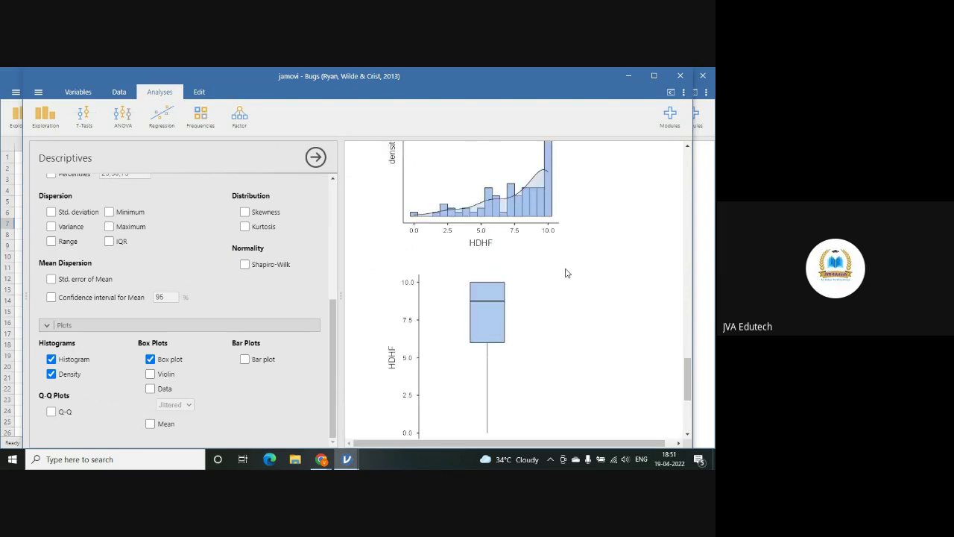
{"action": "scroll", "coordinate": [565, 272], "scroll_direction": "down", "scroll_amount": 3}
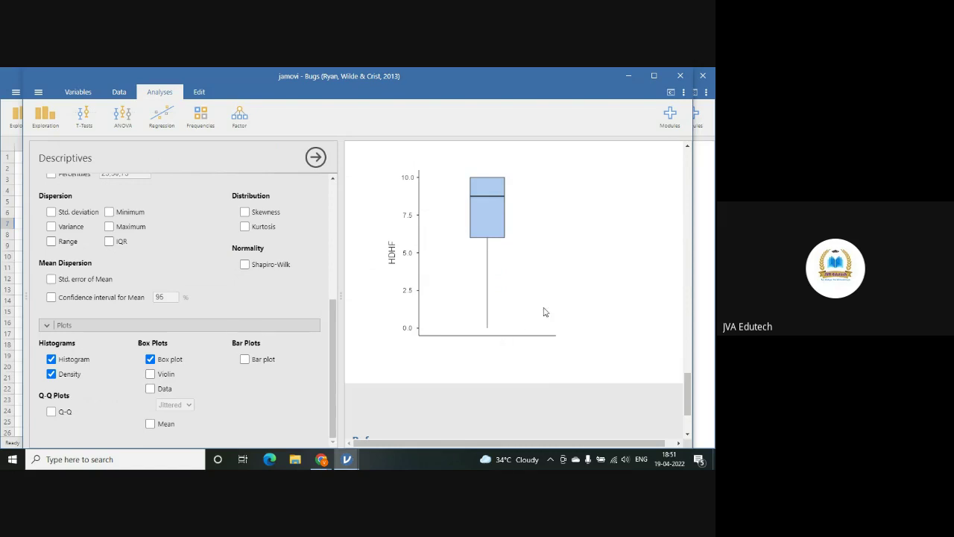
{"action": "scroll", "coordinate": [532, 322], "scroll_direction": "up", "scroll_amount": 5}
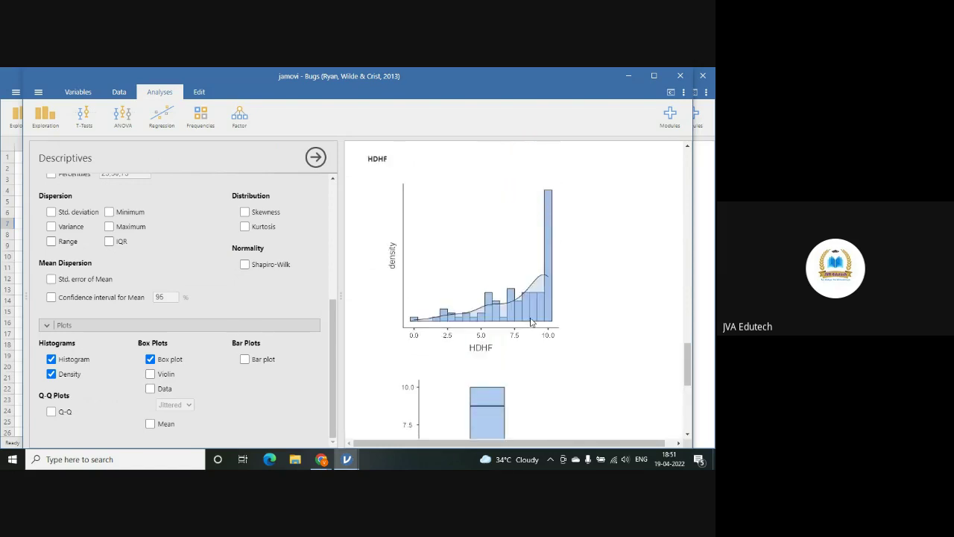
{"action": "scroll", "coordinate": [531, 323], "scroll_direction": "up", "scroll_amount": 5}
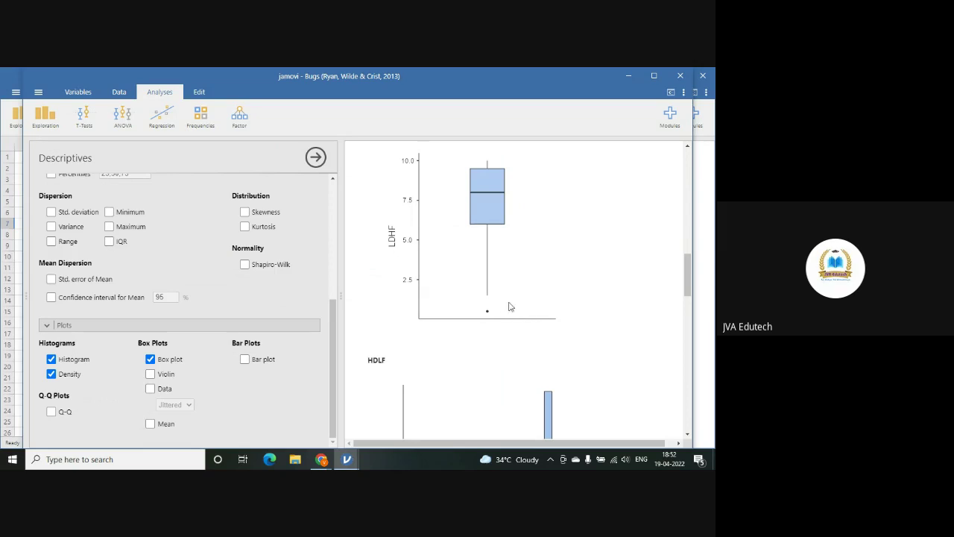
{"action": "scroll", "coordinate": [510, 307], "scroll_direction": "up", "scroll_amount": 1}
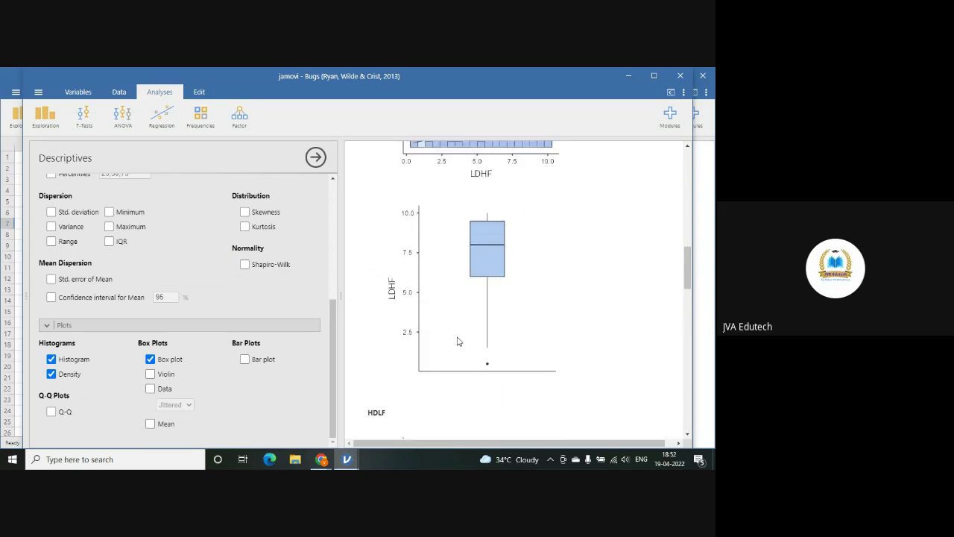
- Remove the box plots and histograms so only density plots remain, and review the density curves up to LDLF
{"action": "left_click", "coordinate": [151, 360]}
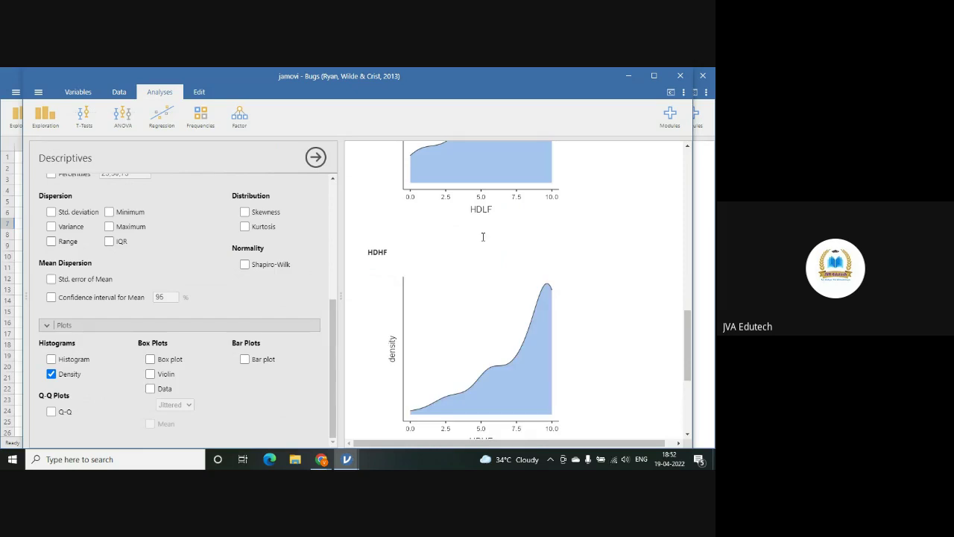
{"action": "scroll", "coordinate": [492, 239], "scroll_direction": "up", "scroll_amount": 3}
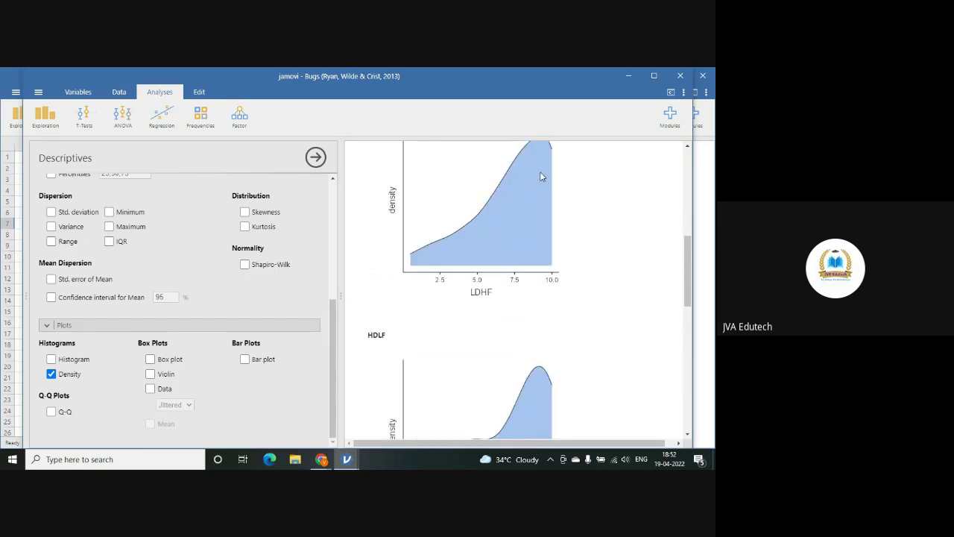
{"action": "scroll", "coordinate": [542, 177], "scroll_direction": "up", "scroll_amount": 9}
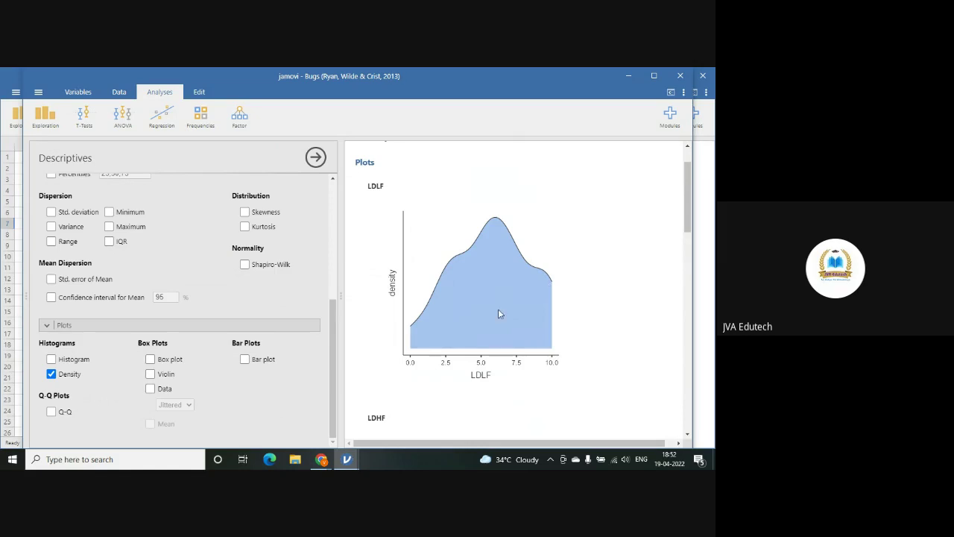
- Replace the density plots with box plots overlaid with violins and jittered data points, and review all four variables
{"action": "left_click", "coordinate": [51, 376]}
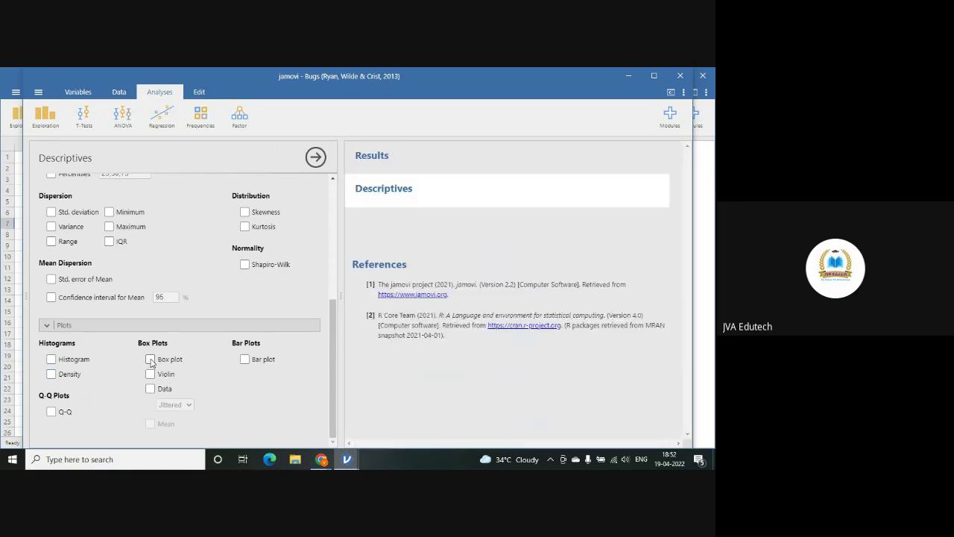
{"action": "left_click", "coordinate": [150, 359]}
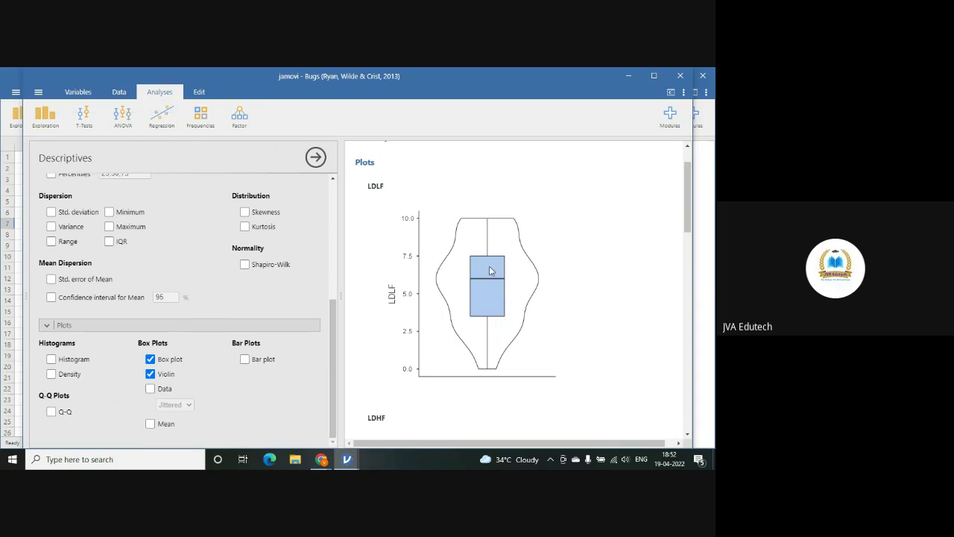
{"action": "left_click", "coordinate": [151, 390]}
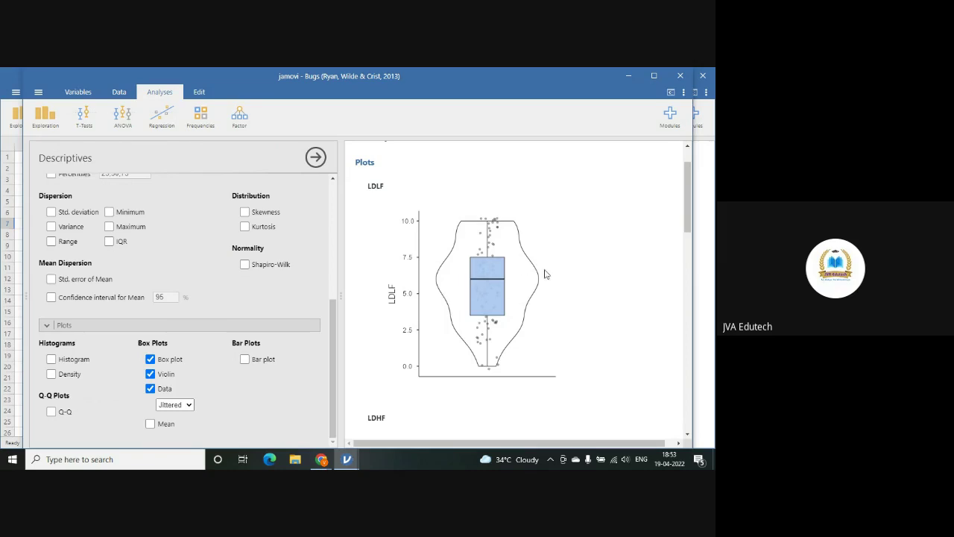
{"action": "scroll", "coordinate": [570, 291], "scroll_direction": "down", "scroll_amount": 5}
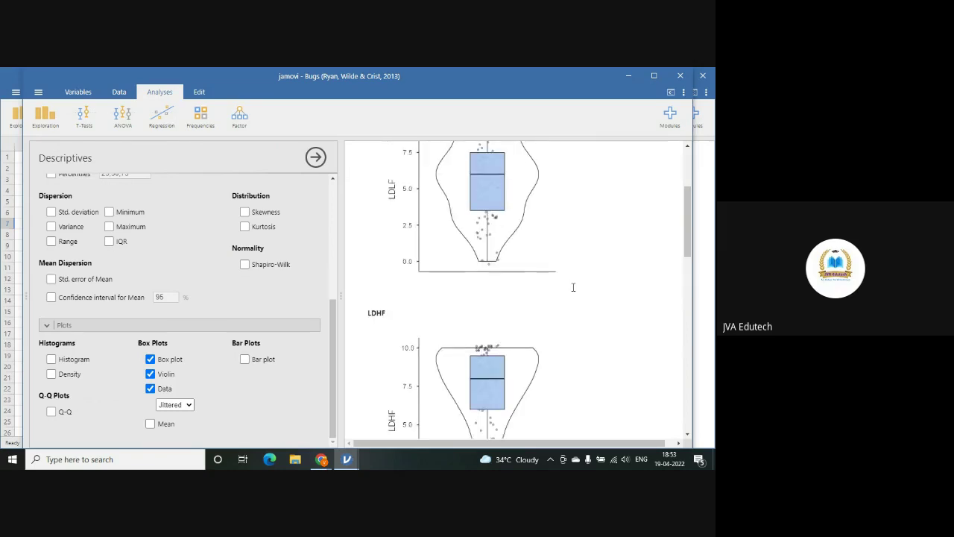
{"action": "scroll", "coordinate": [551, 319], "scroll_direction": "down", "scroll_amount": 2}
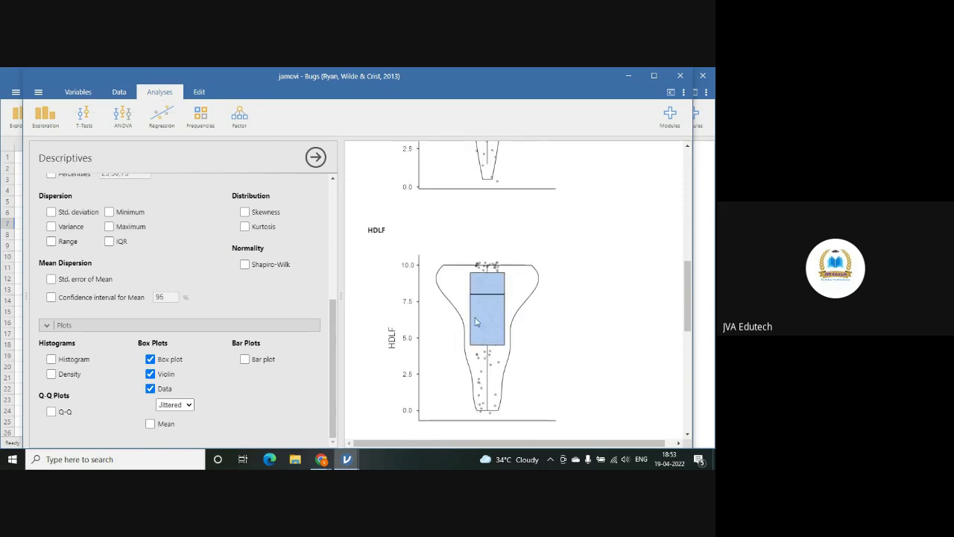
{"action": "scroll", "coordinate": [525, 356], "scroll_direction": "down", "scroll_amount": 4}
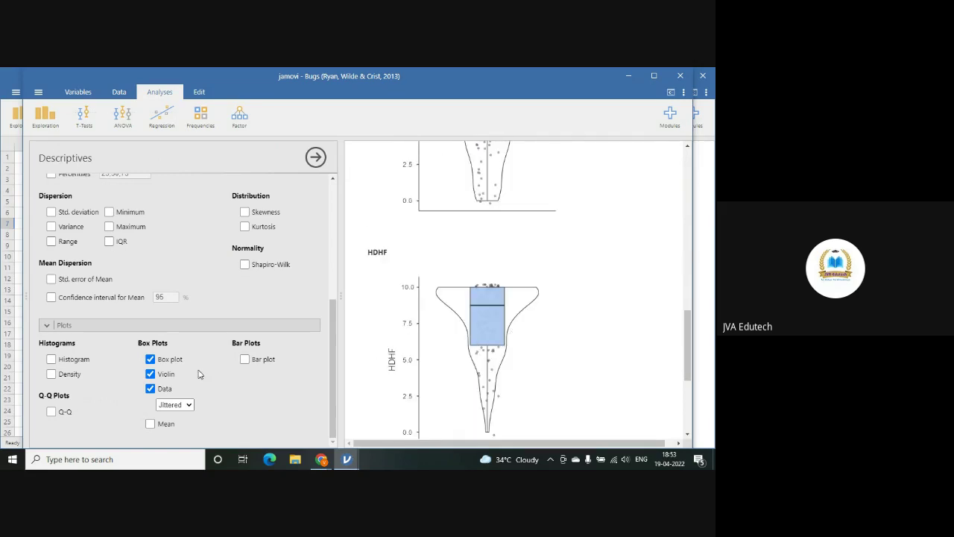
- Remove the box plots and the jittered data points so only the violin plots remain
{"action": "left_click", "coordinate": [150, 359]}
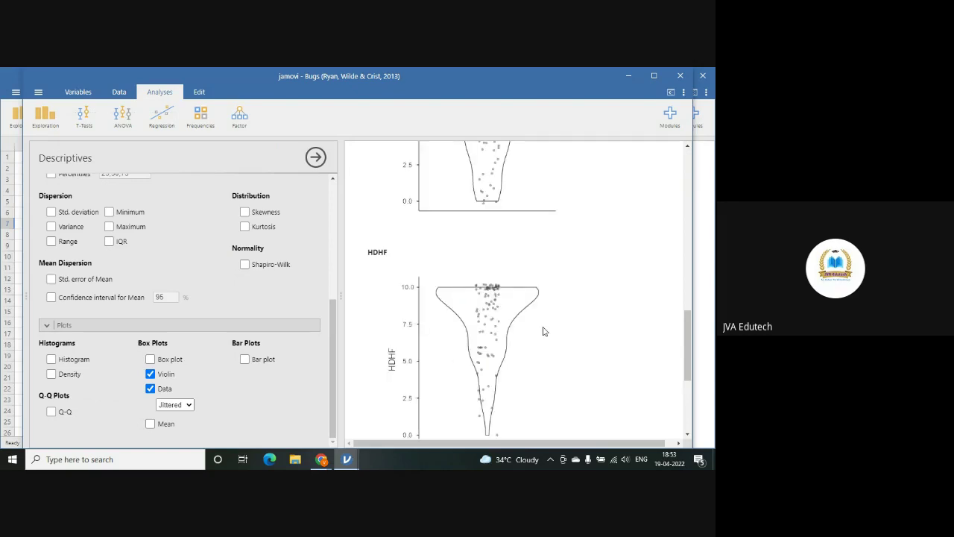
{"action": "scroll", "coordinate": [543, 331], "scroll_direction": "up", "scroll_amount": 2}
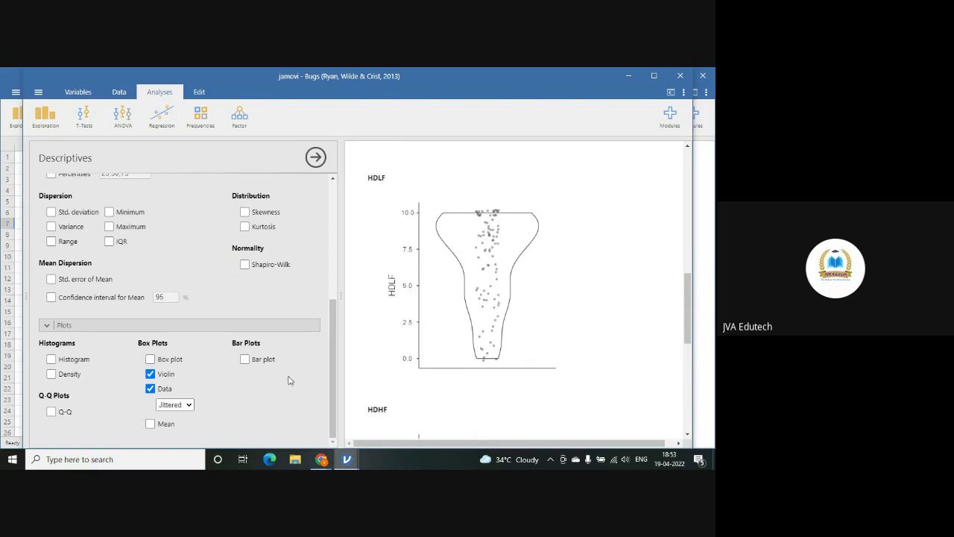
{"action": "left_click", "coordinate": [151, 389]}
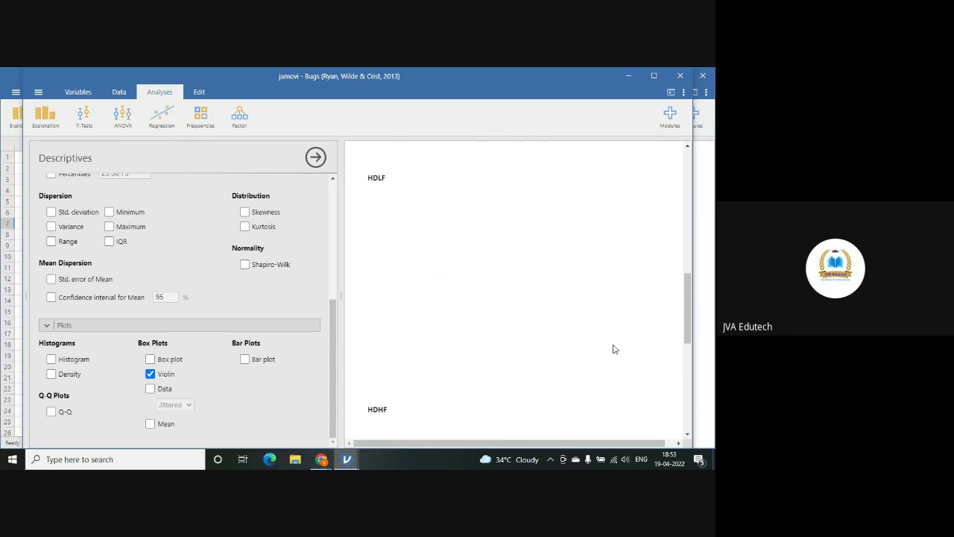
- Switch to the Google Meet call in Chrome to check it, and return to jamovi
{"action": "mouse_move", "coordinate": [325, 461]}
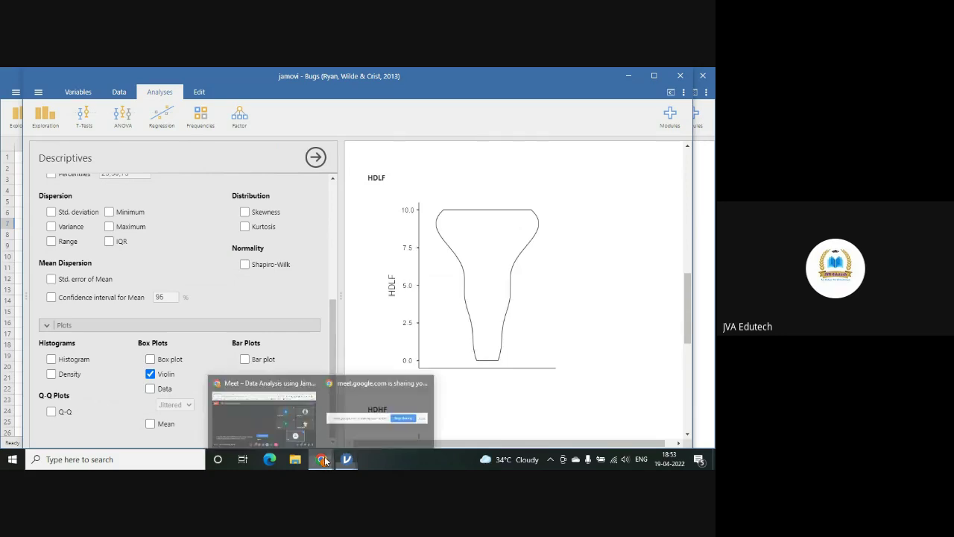
{"action": "left_click", "coordinate": [288, 441]}
{"action": "left_click", "coordinate": [469, 191]}
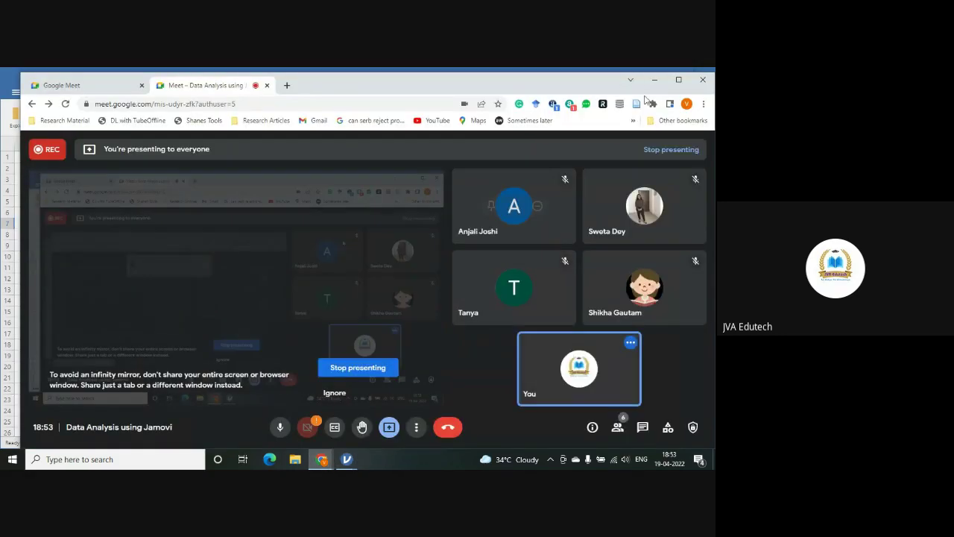
{"action": "left_click", "coordinate": [655, 80]}
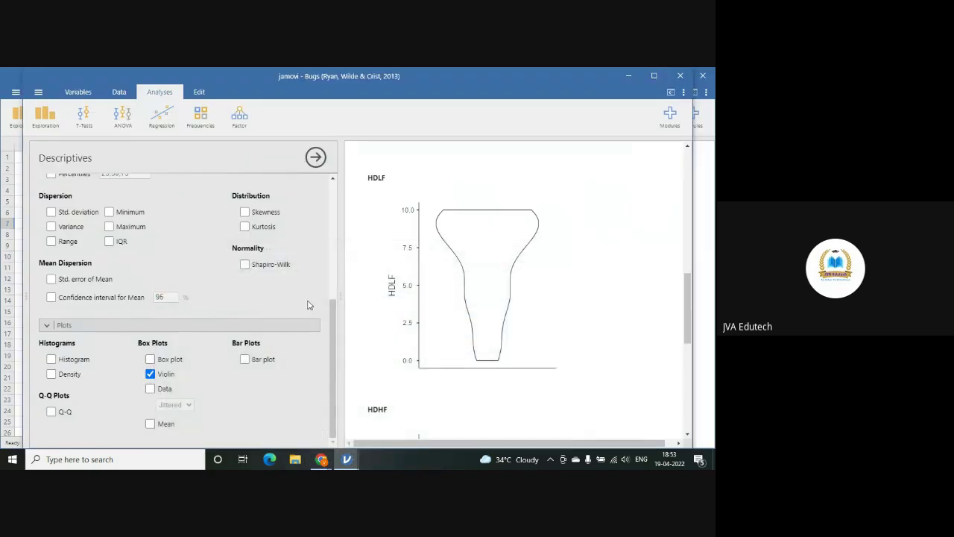
- Replace the violin plots with Q-Q plots, review them from LDLF through HDHF, and remove them
{"action": "left_click", "coordinate": [150, 374]}
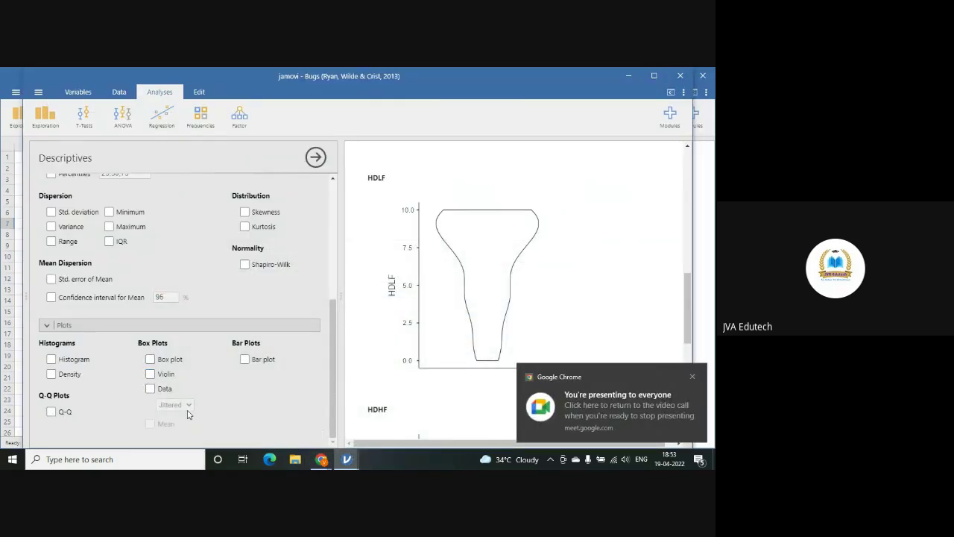
{"action": "left_click", "coordinate": [51, 412]}
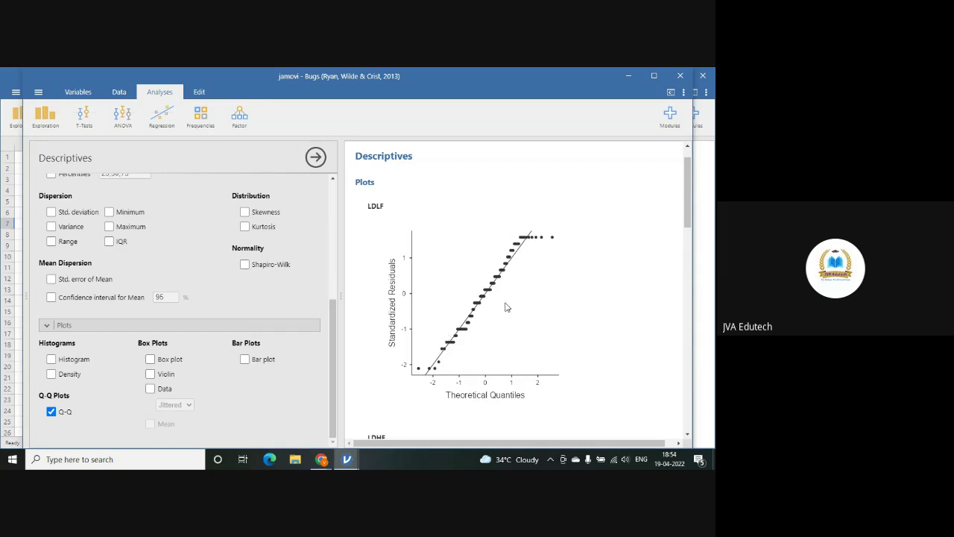
{"action": "scroll", "coordinate": [507, 306], "scroll_direction": "down", "scroll_amount": 4}
{"action": "scroll", "coordinate": [511, 304], "scroll_direction": "up", "scroll_amount": 1}
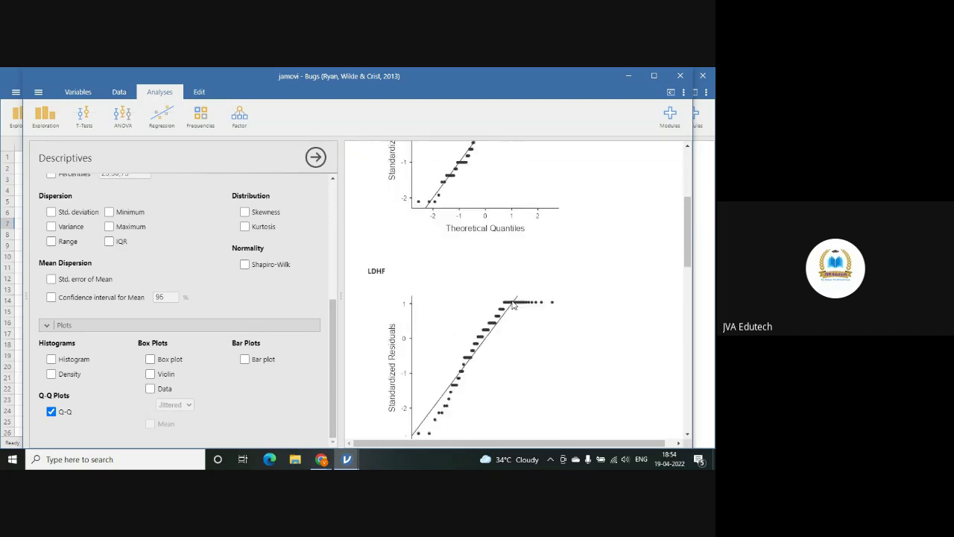
{"action": "scroll", "coordinate": [512, 304], "scroll_direction": "down", "scroll_amount": 3}
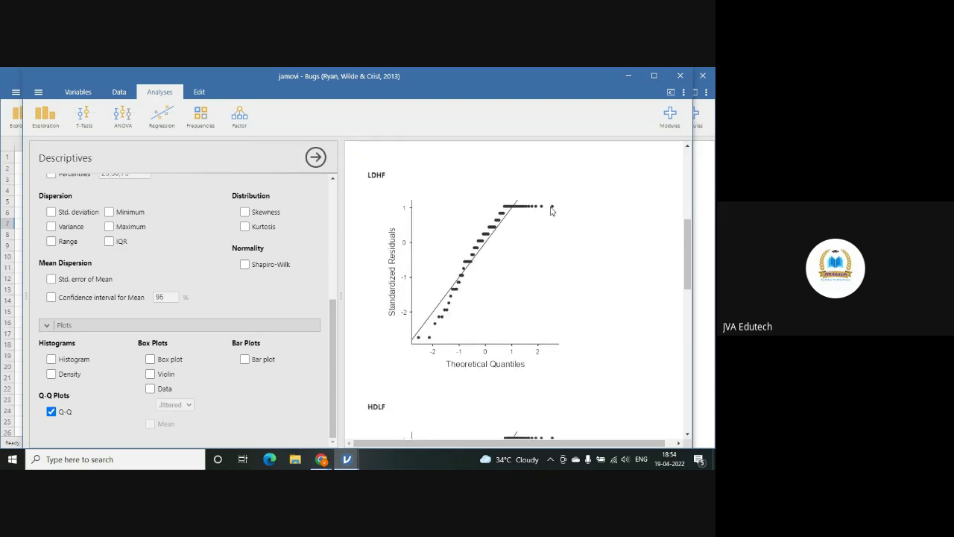
{"action": "scroll", "coordinate": [603, 281], "scroll_direction": "down", "scroll_amount": 3}
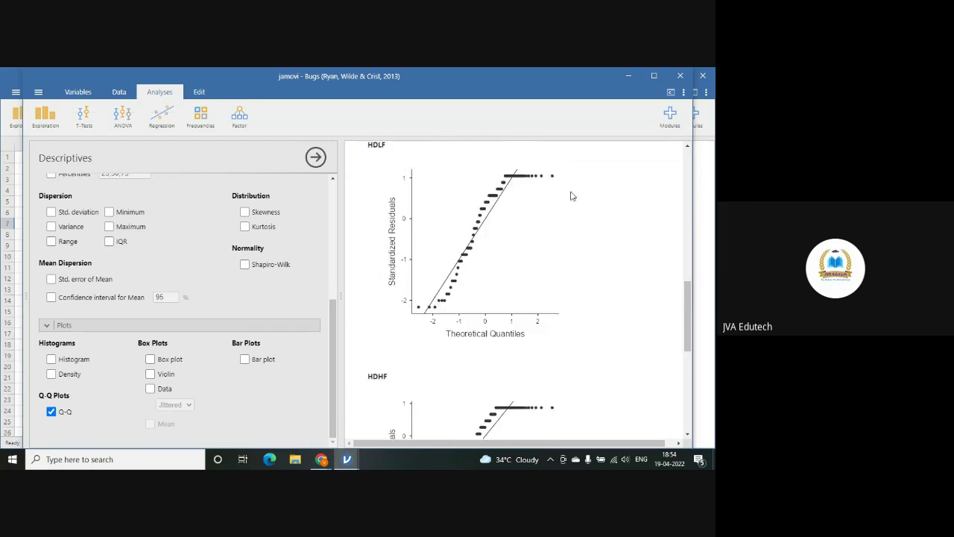
{"action": "scroll", "coordinate": [580, 260], "scroll_direction": "down", "scroll_amount": 5}
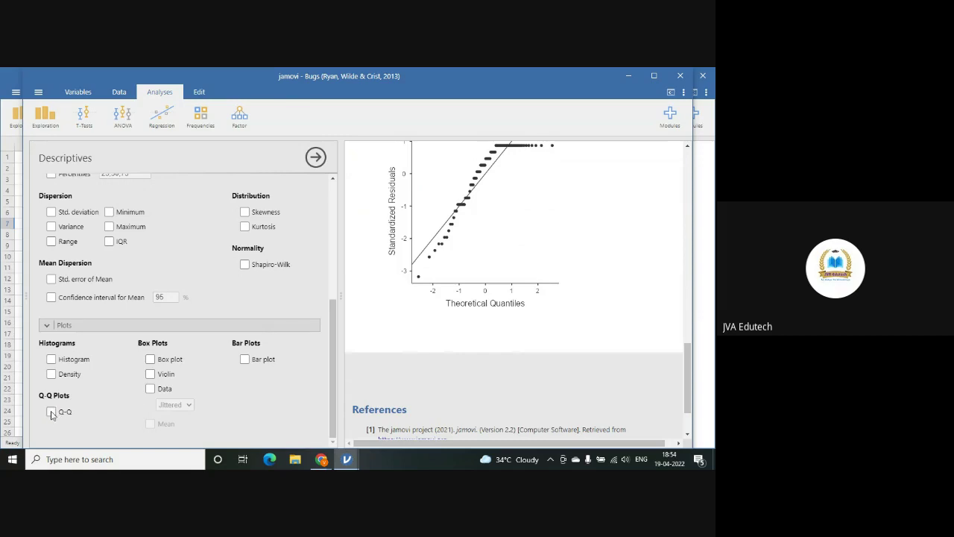
- Add bar plots for the four variables and review the LDLF and LDHF bars
{"action": "left_click", "coordinate": [245, 360]}
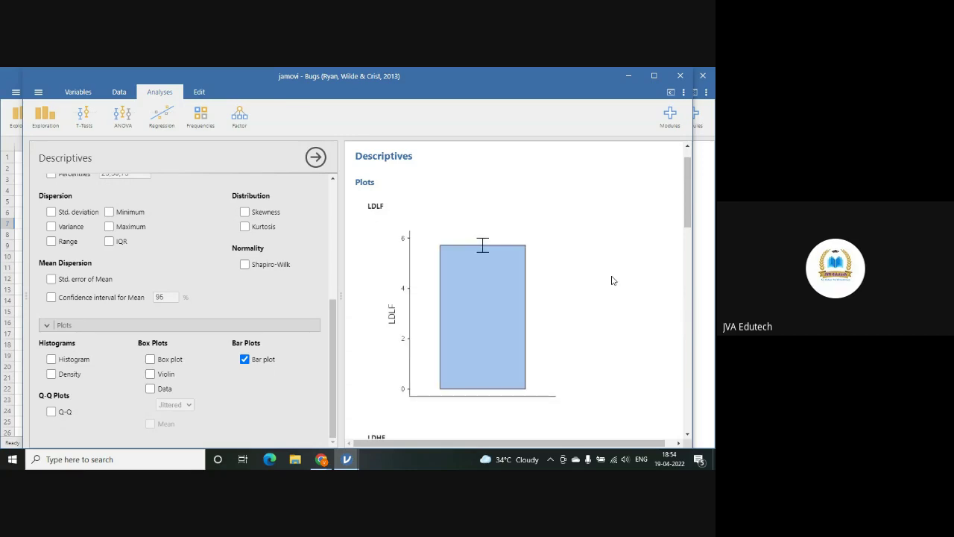
{"action": "scroll", "coordinate": [579, 295], "scroll_direction": "down", "scroll_amount": 4}
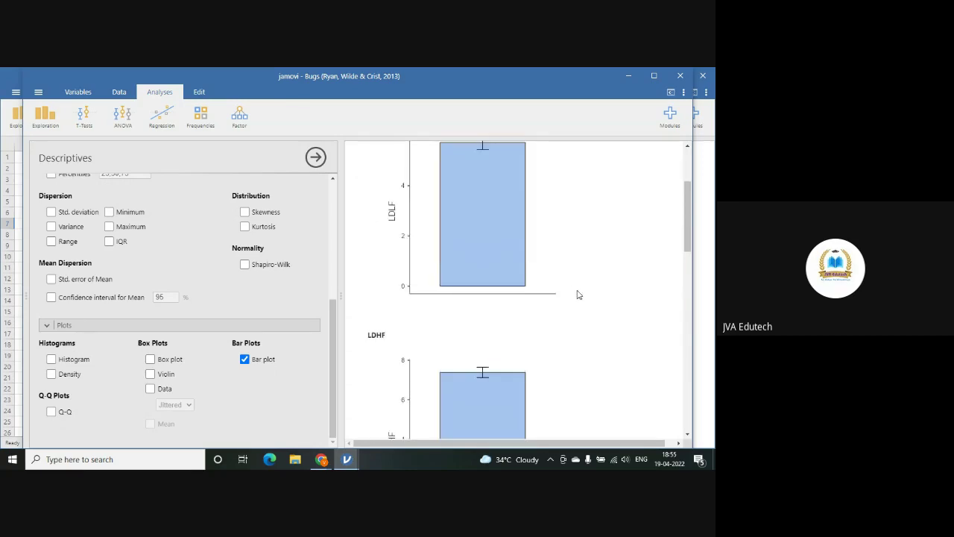
{"action": "scroll", "coordinate": [545, 310], "scroll_direction": "up", "scroll_amount": 2}
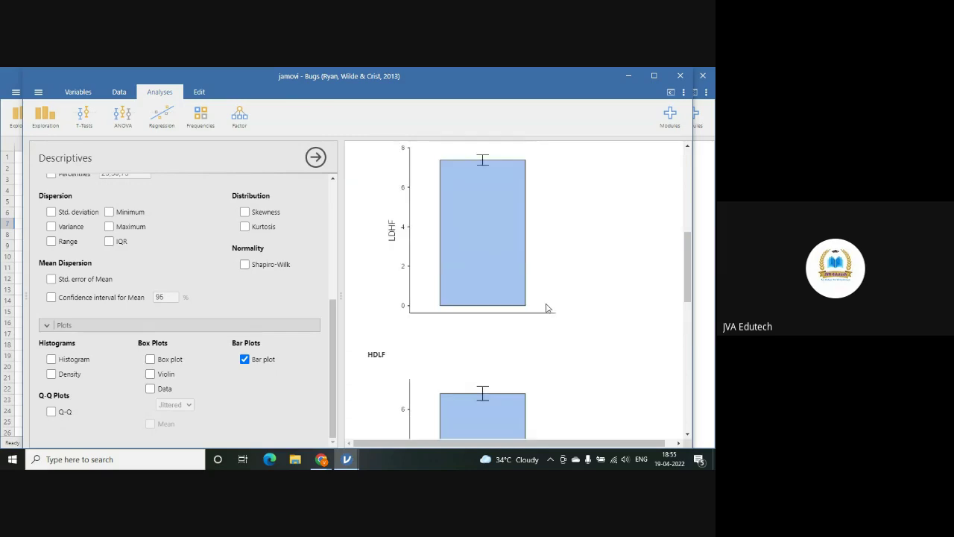
- Replace the bar plots with histograms of the four variables
{"action": "left_click", "coordinate": [246, 360]}
{"action": "left_click", "coordinate": [51, 358]}
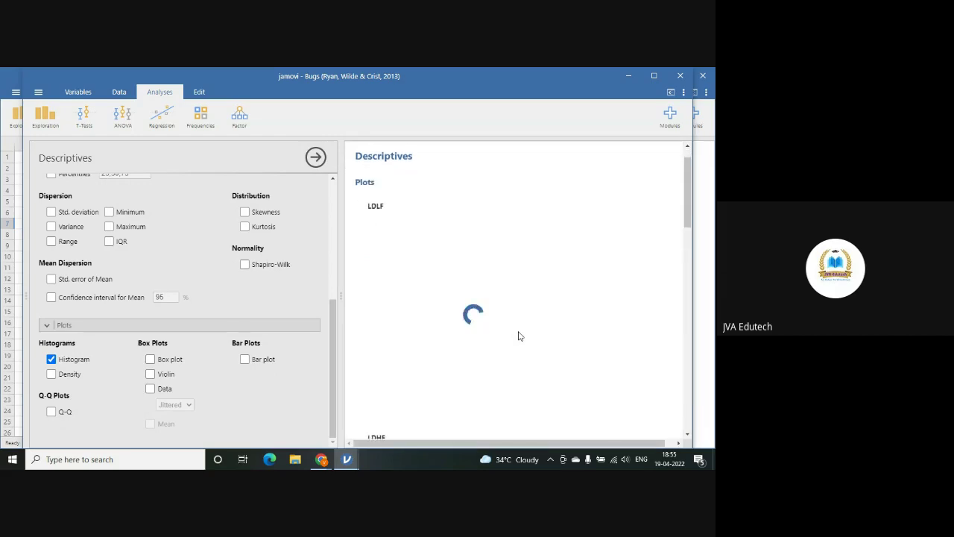
- Split the histograms by Gender, review them from LDLF through HDHF, and close the Descriptives options
{"action": "scroll", "coordinate": [269, 282], "scroll_direction": "up", "scroll_amount": 3}
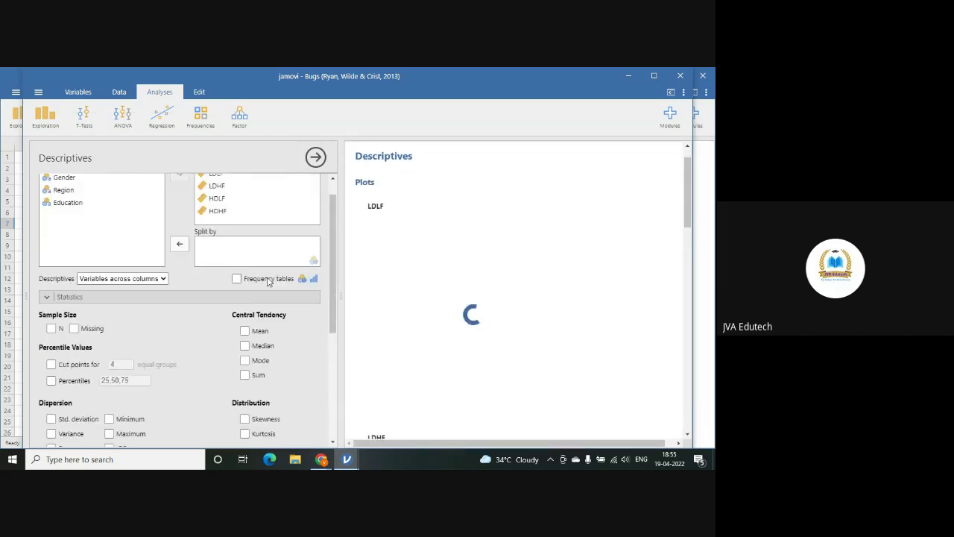
{"action": "scroll", "coordinate": [269, 281], "scroll_direction": "up", "scroll_amount": 1}
{"action": "left_click", "coordinate": [69, 202]}
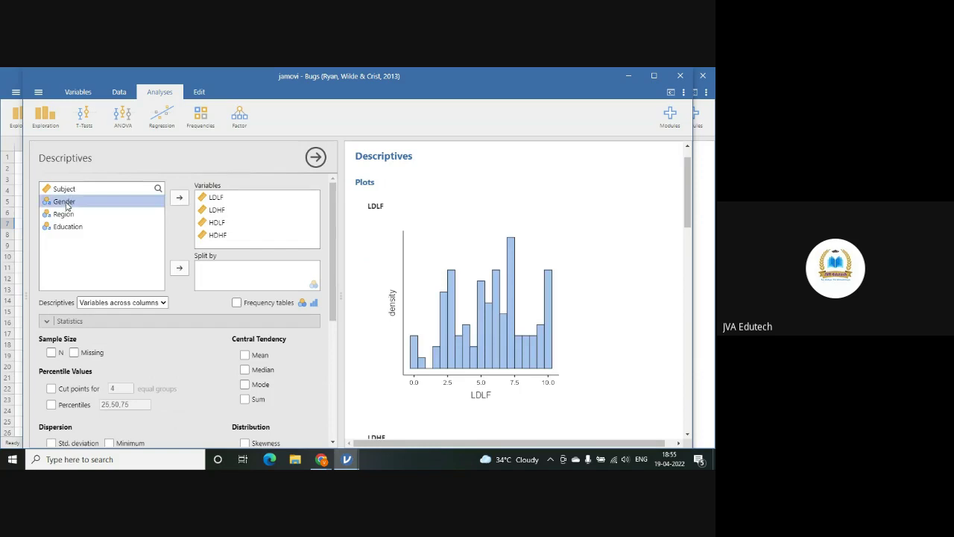
{"action": "left_click", "coordinate": [179, 269]}
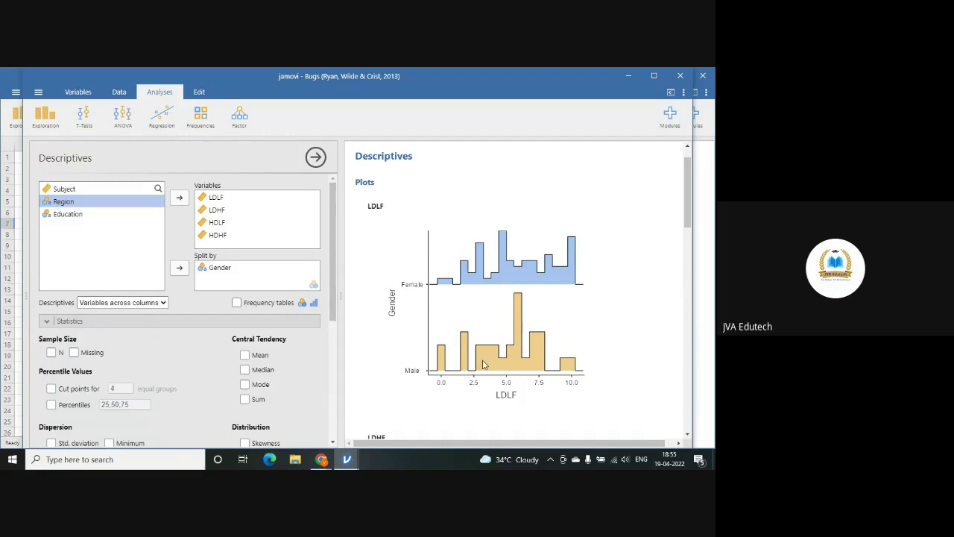
{"action": "scroll", "coordinate": [557, 371], "scroll_direction": "down", "scroll_amount": 2}
{"action": "scroll", "coordinate": [556, 361], "scroll_direction": "down", "scroll_amount": 1}
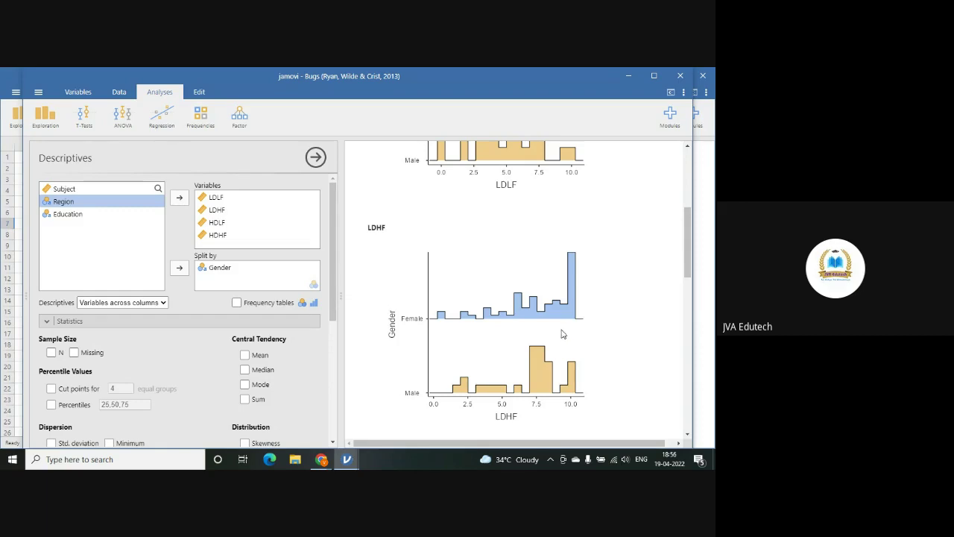
{"action": "scroll", "coordinate": [560, 333], "scroll_direction": "down", "scroll_amount": 5}
{"action": "scroll", "coordinate": [565, 332], "scroll_direction": "down", "scroll_amount": 4}
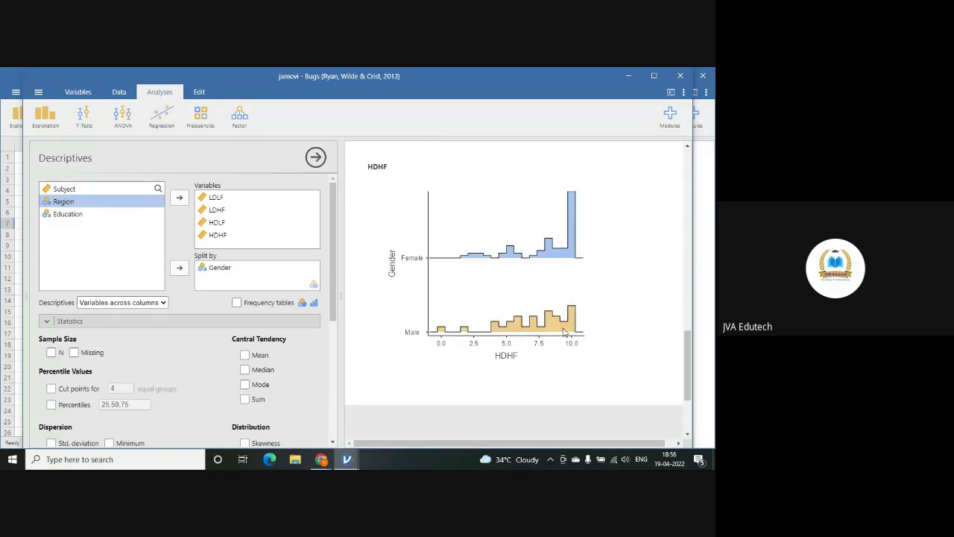
{"action": "scroll", "coordinate": [565, 333], "scroll_direction": "up", "scroll_amount": 7}
{"action": "scroll", "coordinate": [565, 332], "scroll_direction": "up", "scroll_amount": 3}
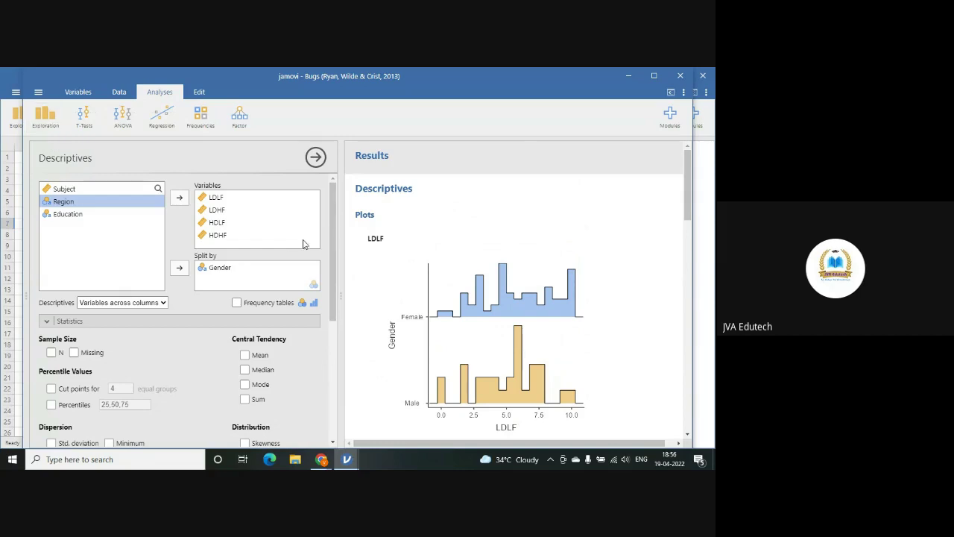
{"action": "left_click", "coordinate": [316, 158]}
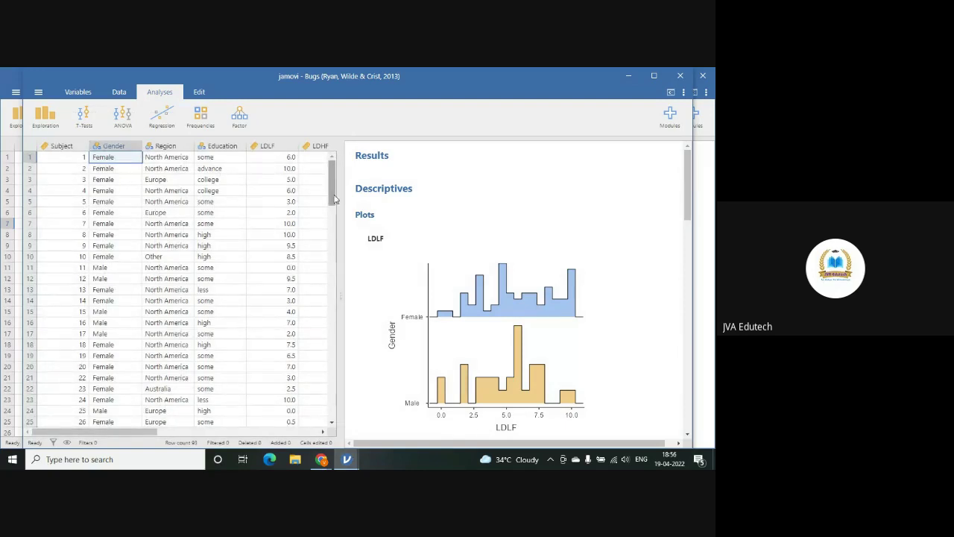
- Open the Big 5 (Dolan, Oort, Stoel & Wicherts, 2009) sample data set from the Data Library
{"action": "left_click", "coordinate": [39, 93]}
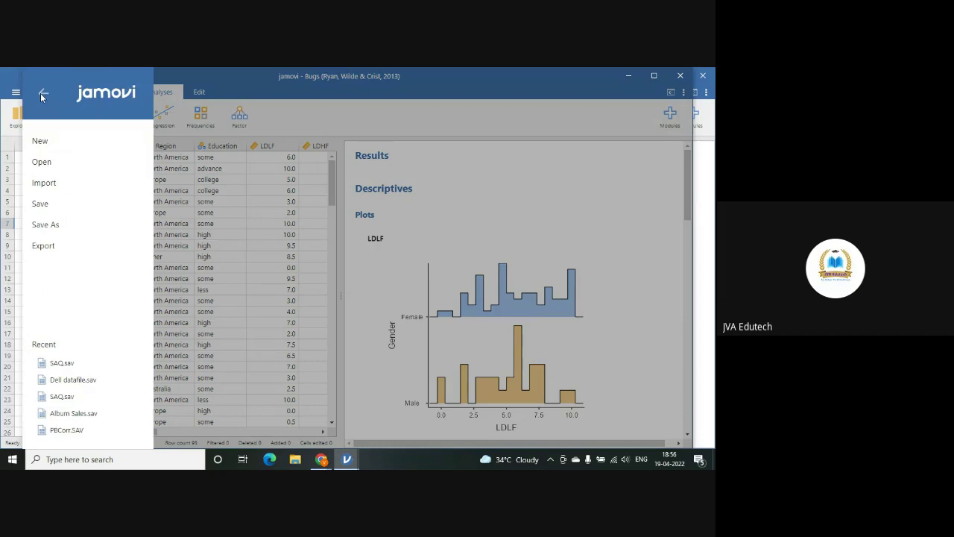
{"action": "left_click", "coordinate": [50, 163]}
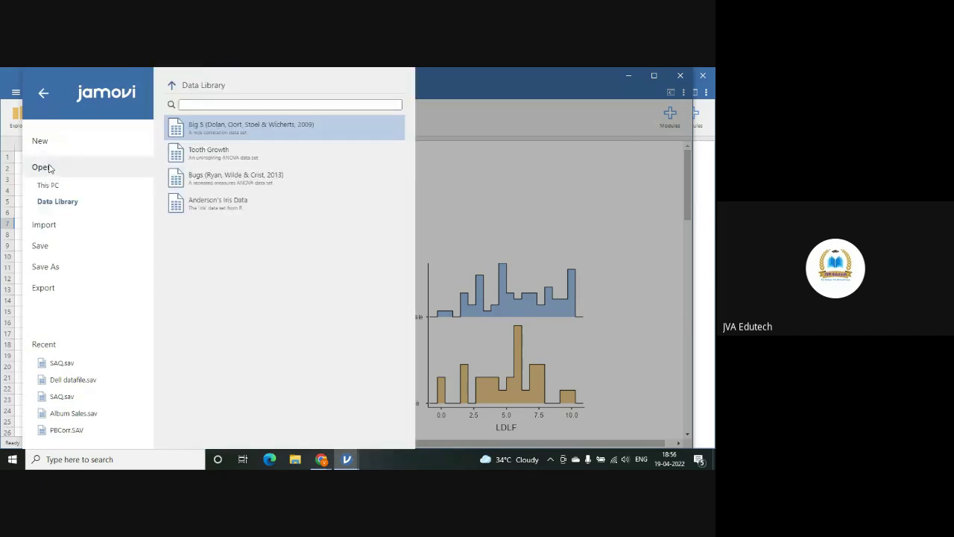
{"action": "left_click", "coordinate": [239, 132]}
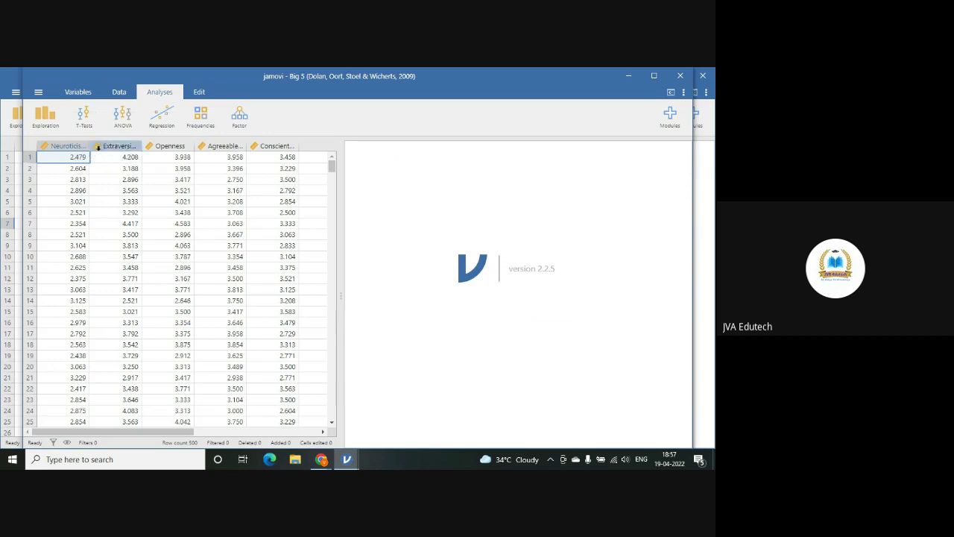
- Create a scatterplot with Neuroticism on the X-axis and Extraversion on the Y-axis, with a linear regression line
{"action": "left_click", "coordinate": [48, 122]}
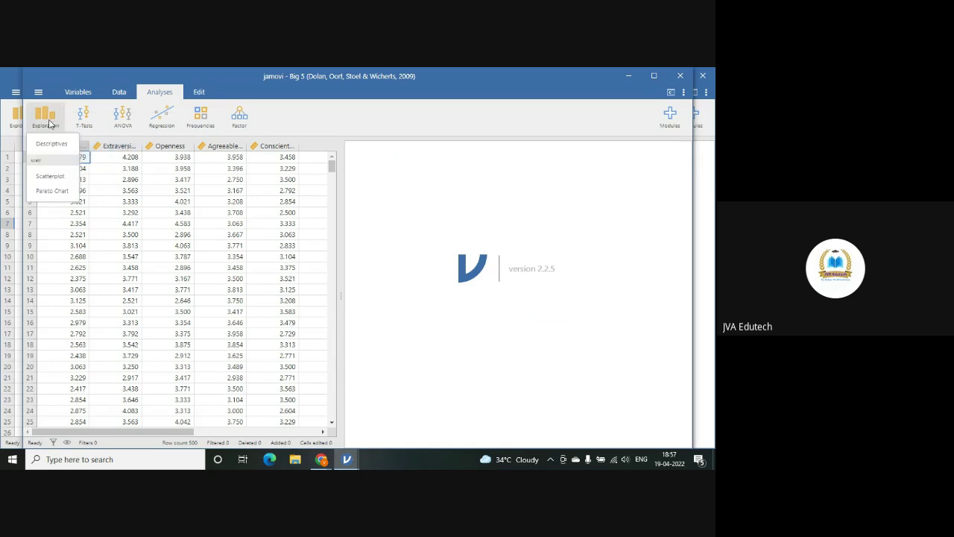
{"action": "left_click", "coordinate": [53, 177]}
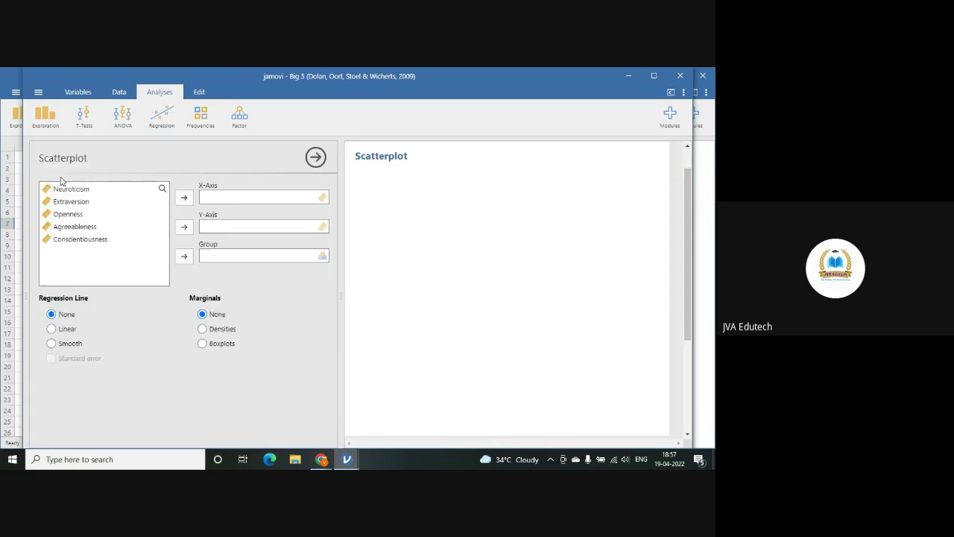
{"action": "left_click", "coordinate": [79, 192]}
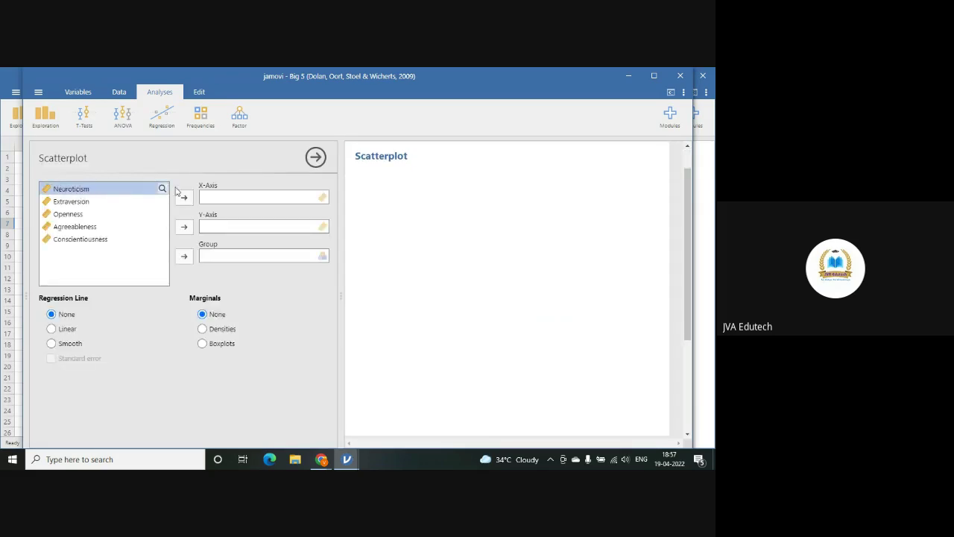
{"action": "left_click", "coordinate": [184, 197]}
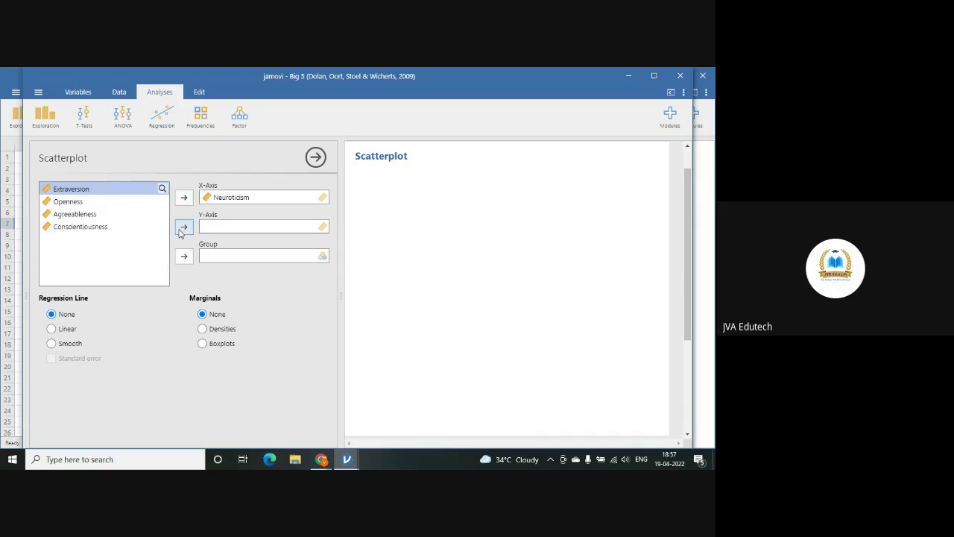
{"action": "left_click", "coordinate": [184, 226]}
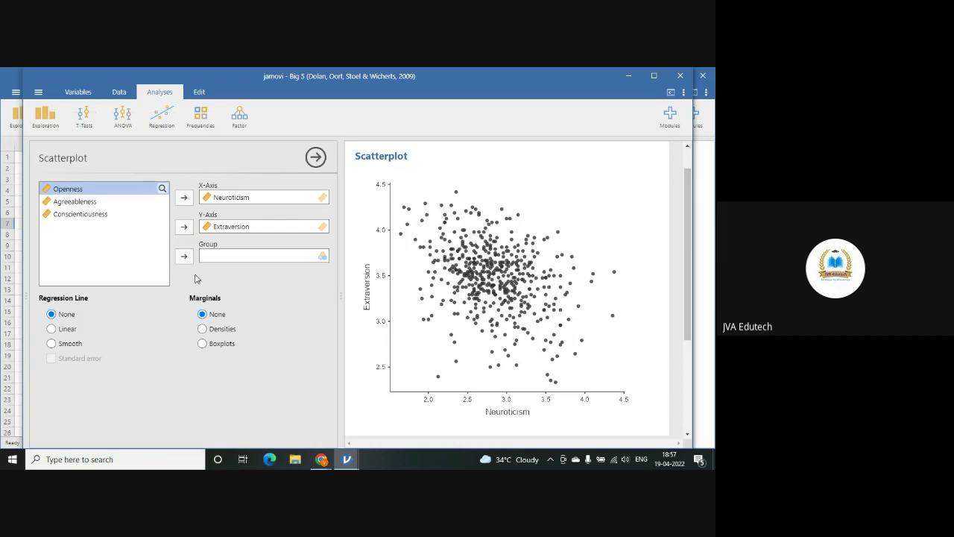
{"action": "left_click", "coordinate": [51, 331]}
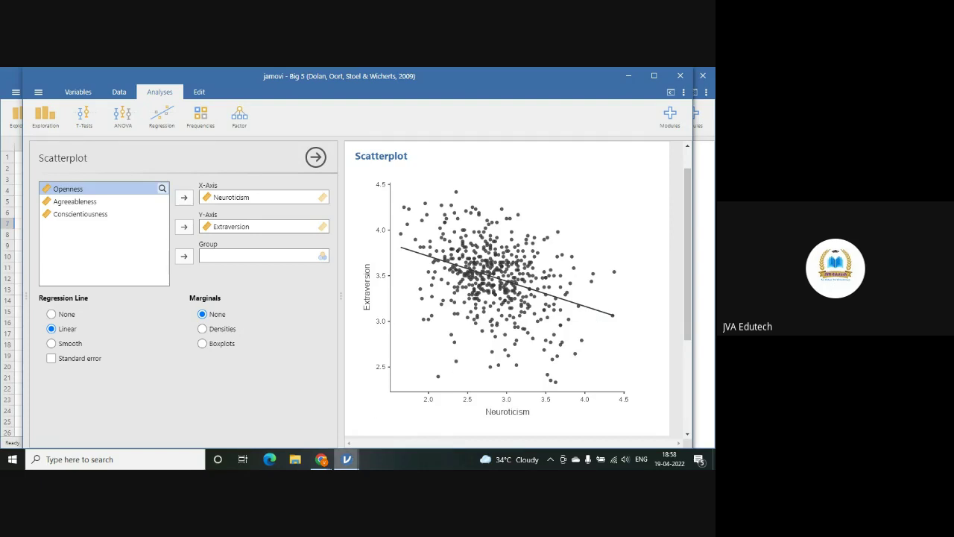
- Switch to the Google Meet call in Chrome, admit the waiting participant, return to jamovi, and dismiss the presenting notification
{"action": "mouse_move", "coordinate": [321, 464]}
{"action": "left_click", "coordinate": [266, 432]}
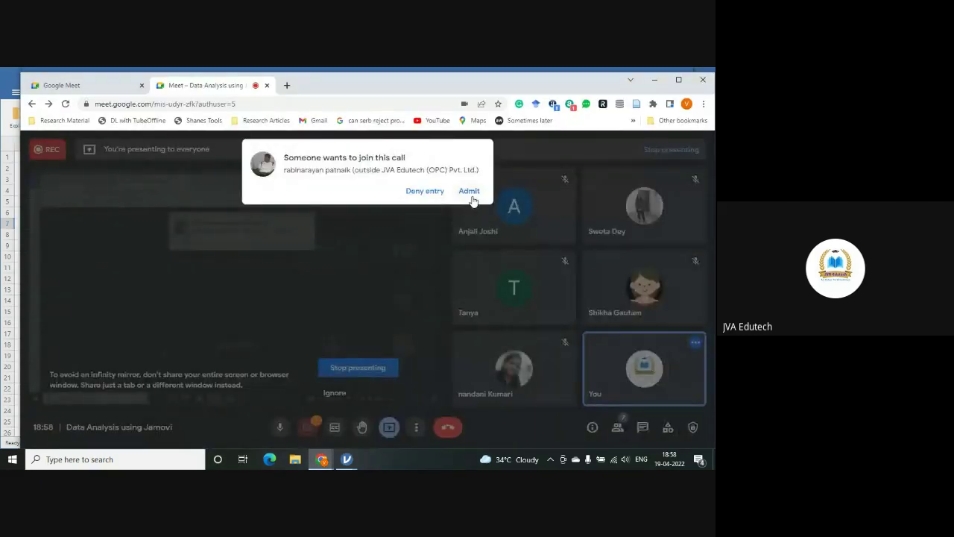
{"action": "left_click", "coordinate": [469, 193]}
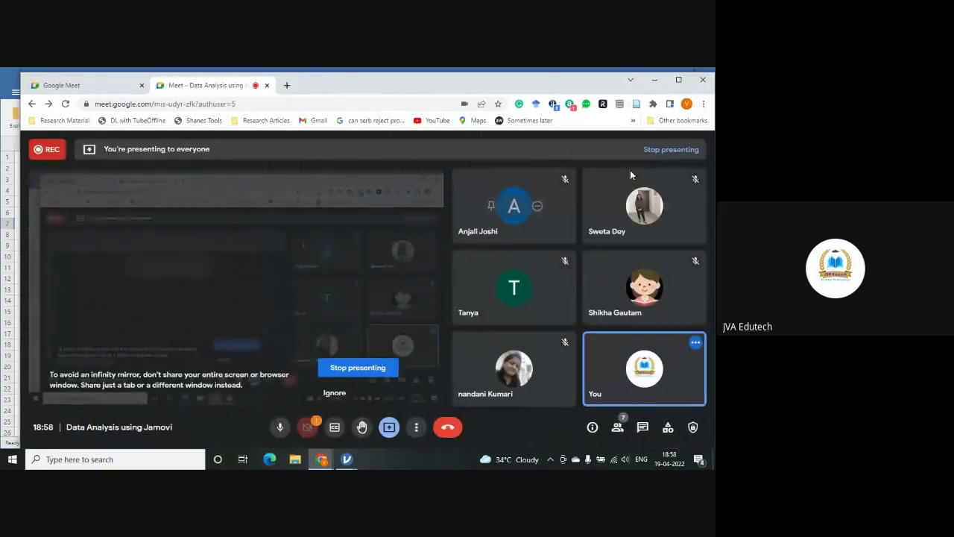
{"action": "left_click", "coordinate": [657, 82]}
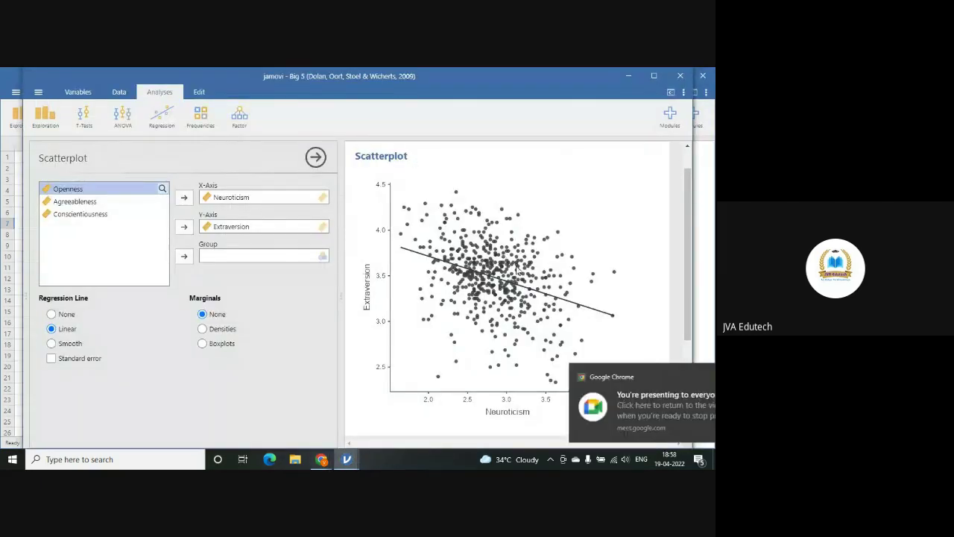
{"action": "left_click", "coordinate": [693, 377]}
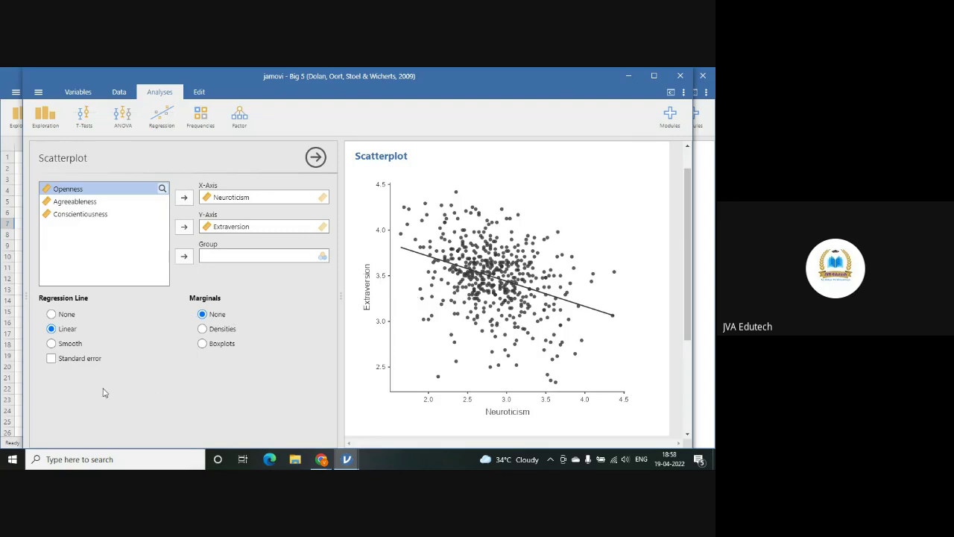
- Show the regression line's standard error and rebuild the scatterplot with Neuroticism on the X-axis and Conscientiousness on the Y-axis
{"action": "left_click", "coordinate": [50, 358]}
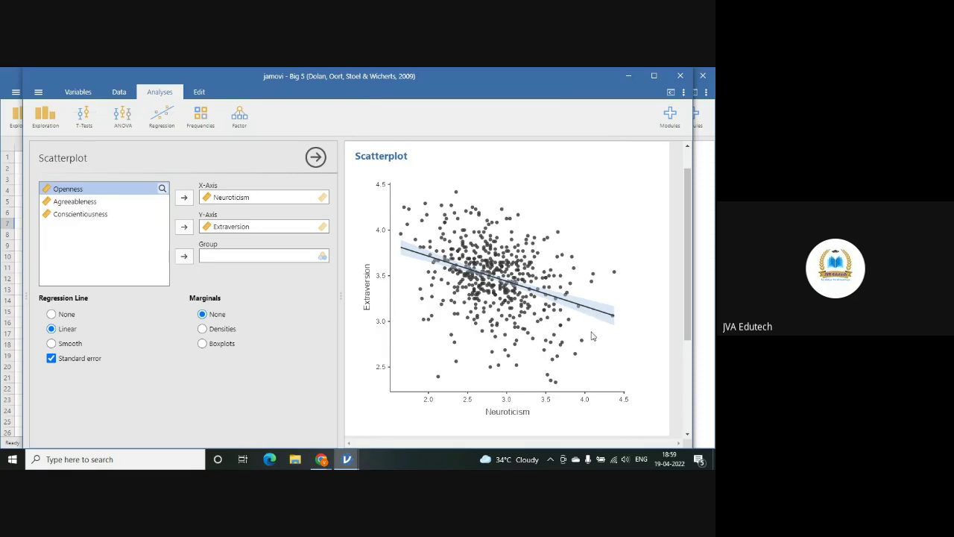
{"action": "left_click", "coordinate": [208, 198]}
{"action": "left_click", "coordinate": [184, 198]}
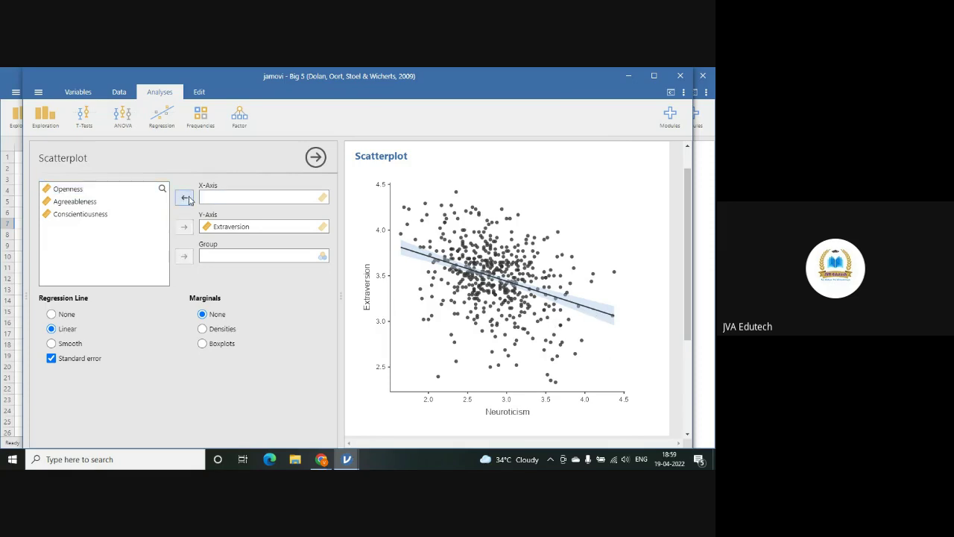
{"action": "left_click", "coordinate": [216, 226]}
{"action": "left_click", "coordinate": [185, 228]}
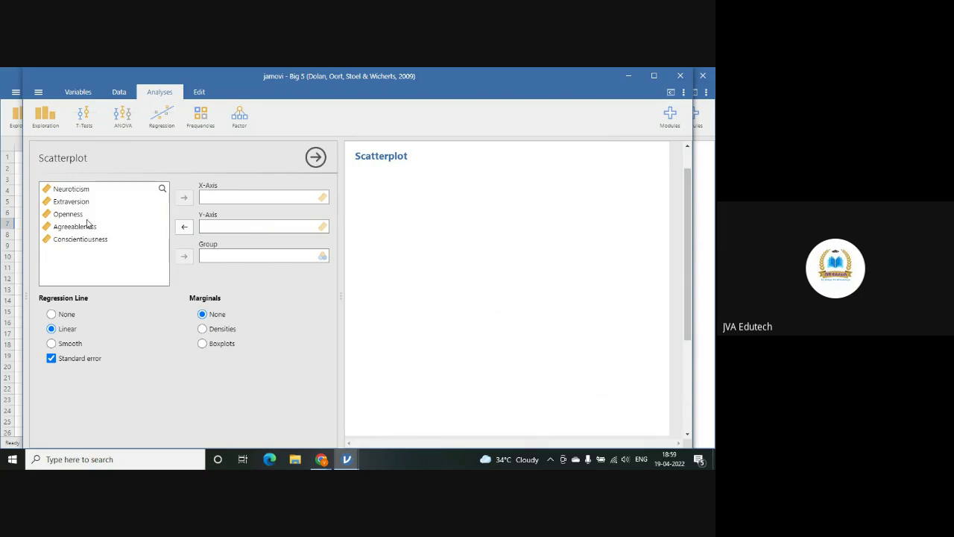
{"action": "left_click", "coordinate": [86, 192]}
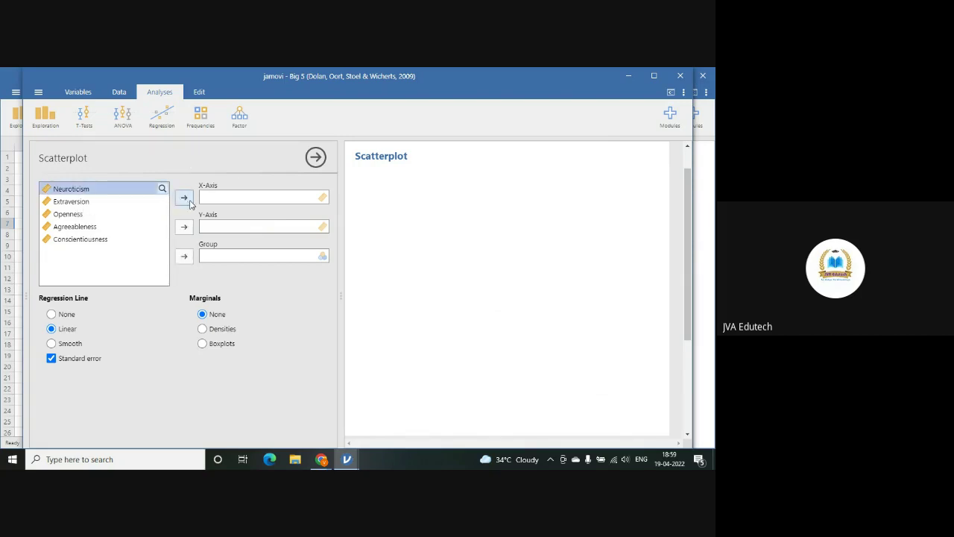
{"action": "left_click", "coordinate": [185, 198]}
{"action": "left_click", "coordinate": [73, 203]}
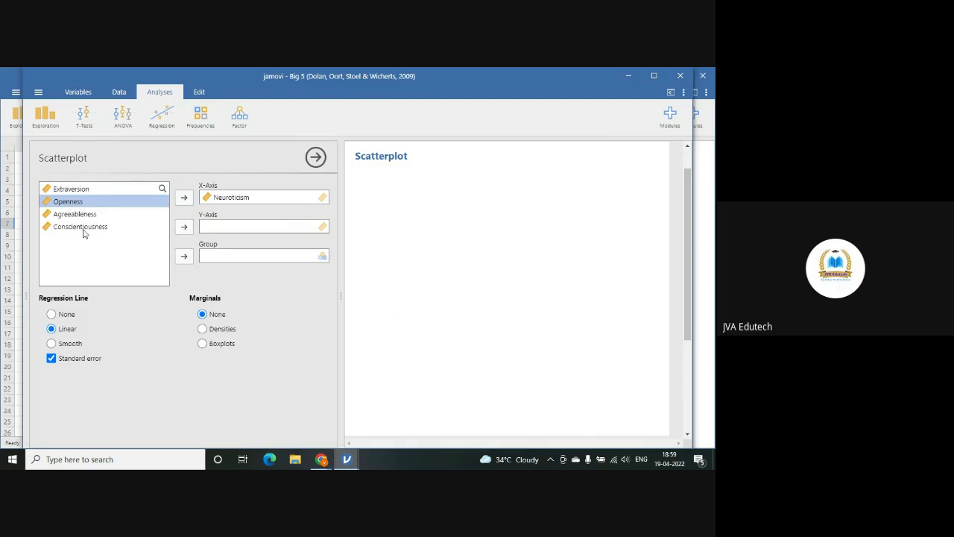
{"action": "left_click", "coordinate": [85, 227]}
{"action": "left_click", "coordinate": [184, 226]}
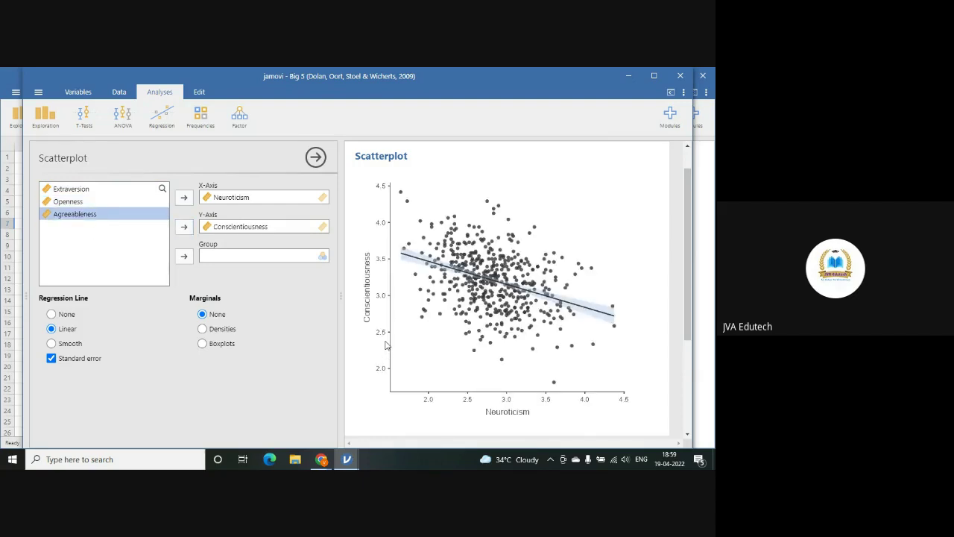
- Change the scatterplot's variables to Openness on the Y-axis and Agreeableness on the X-axis
{"action": "left_click", "coordinate": [232, 227]}
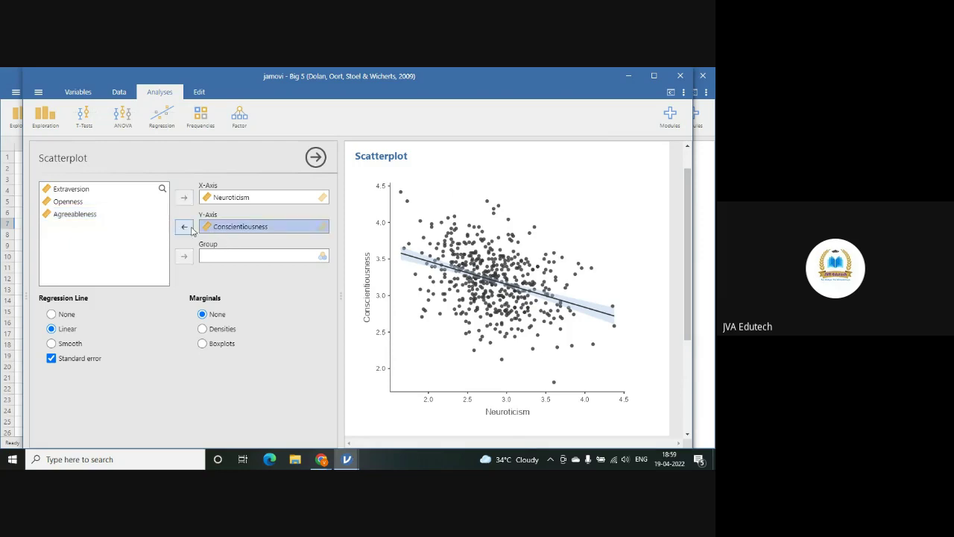
{"action": "left_click", "coordinate": [184, 227]}
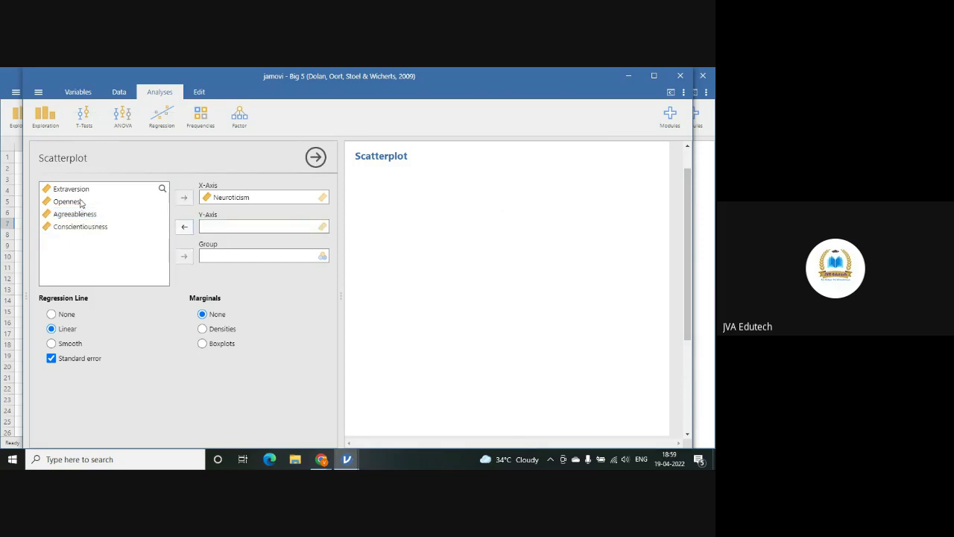
{"action": "left_click", "coordinate": [75, 202]}
{"action": "left_click", "coordinate": [185, 227]}
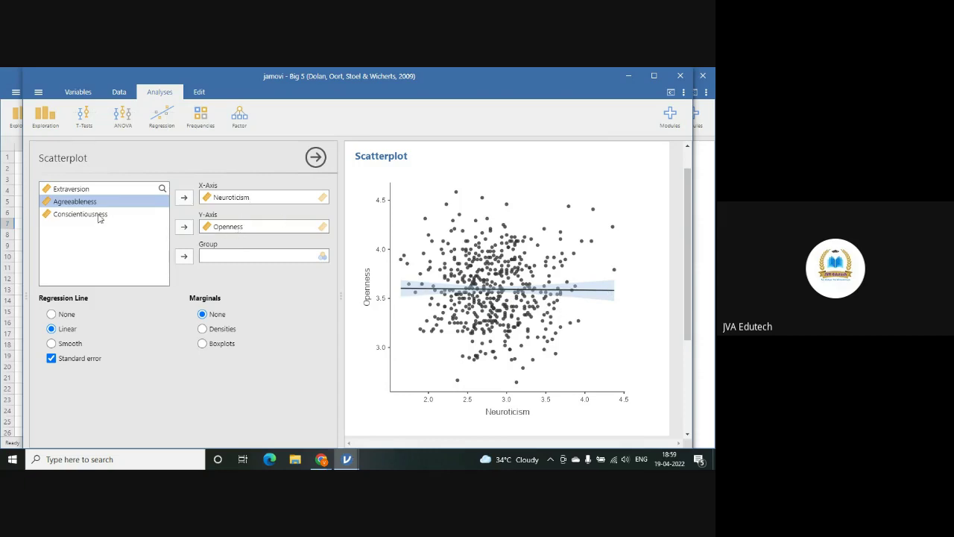
{"action": "left_click", "coordinate": [185, 197]}
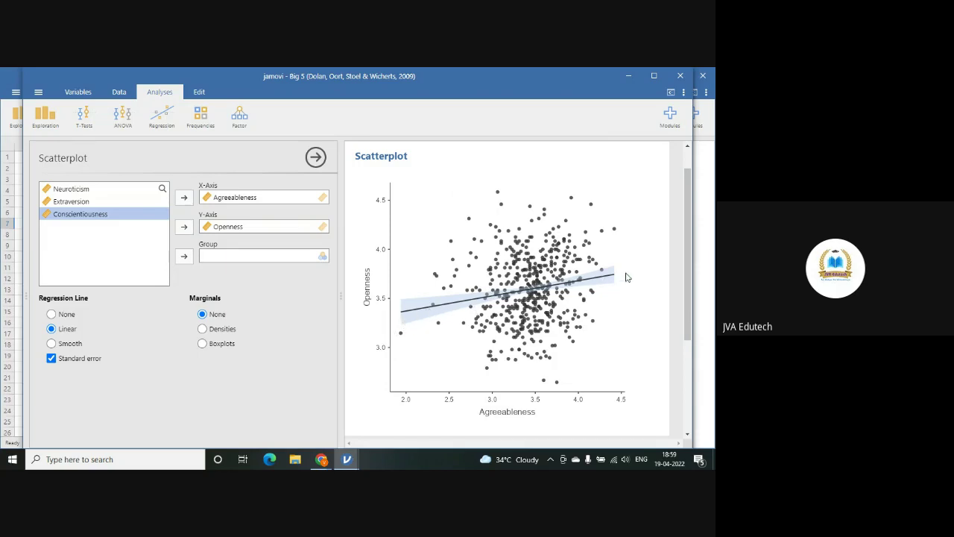
- Open the export options for the scatterplot image, check the available file formats, and leave without exporting
{"action": "right_click", "coordinate": [515, 288]}
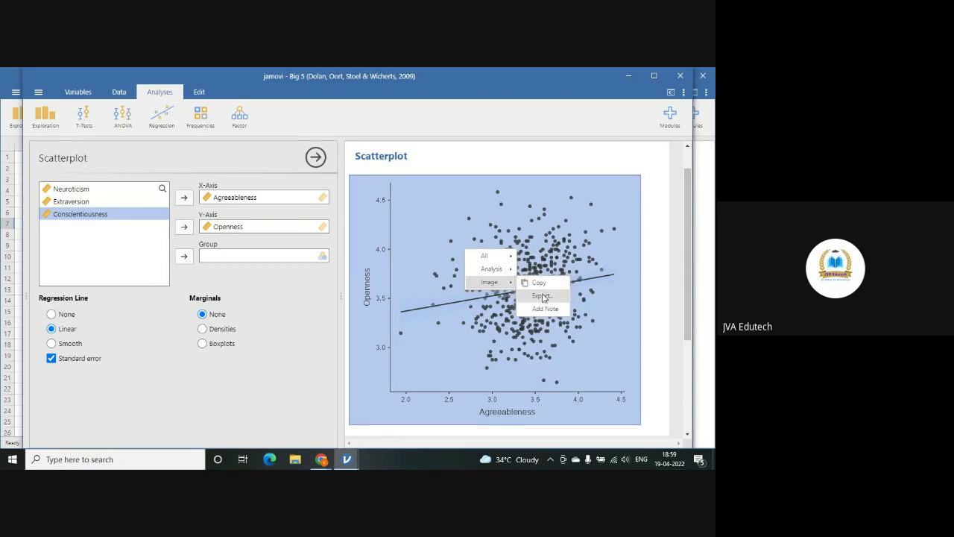
{"action": "left_click", "coordinate": [542, 296]}
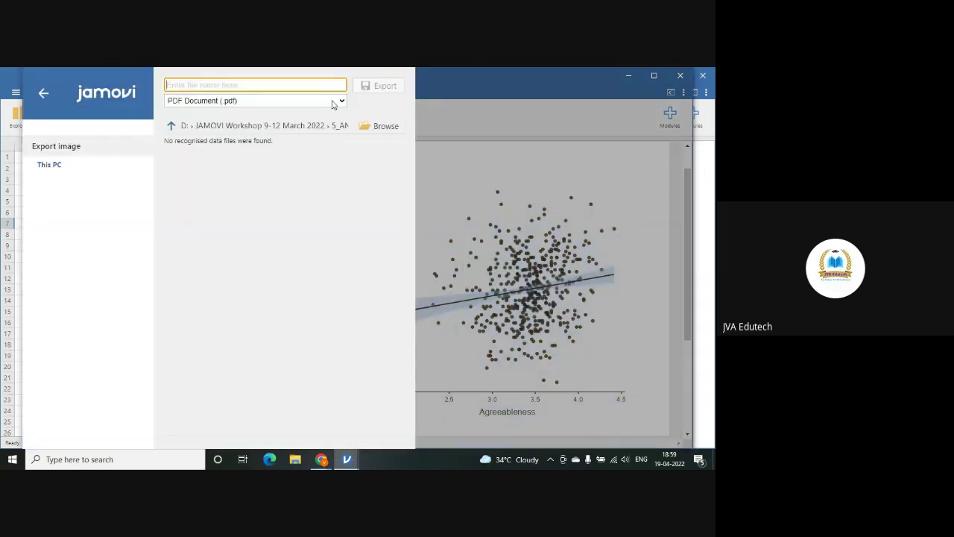
{"action": "left_click", "coordinate": [334, 104]}
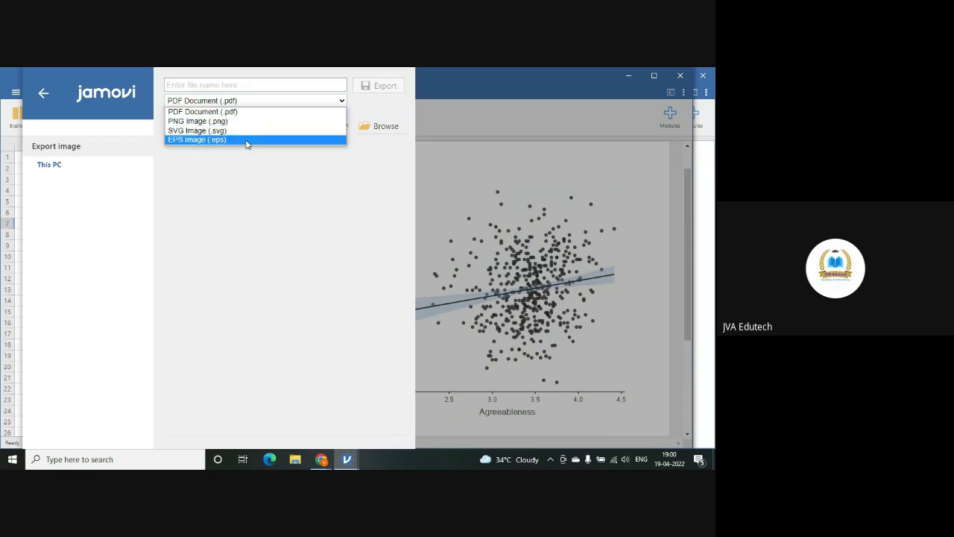
{"action": "left_click", "coordinate": [520, 210]}
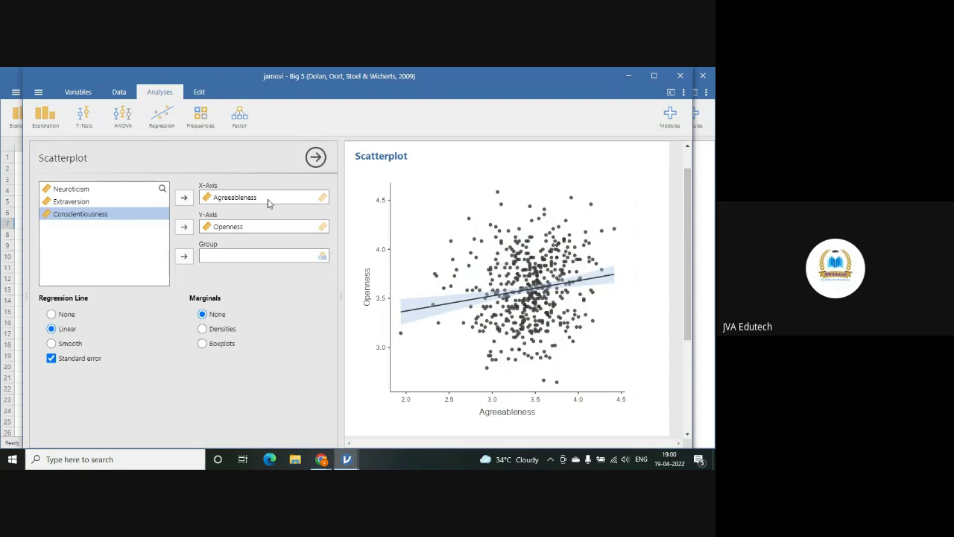
- Export the Agreeableness and Openness scatterplot image as a PNG file in the current folder
{"action": "right_click", "coordinate": [458, 249]}
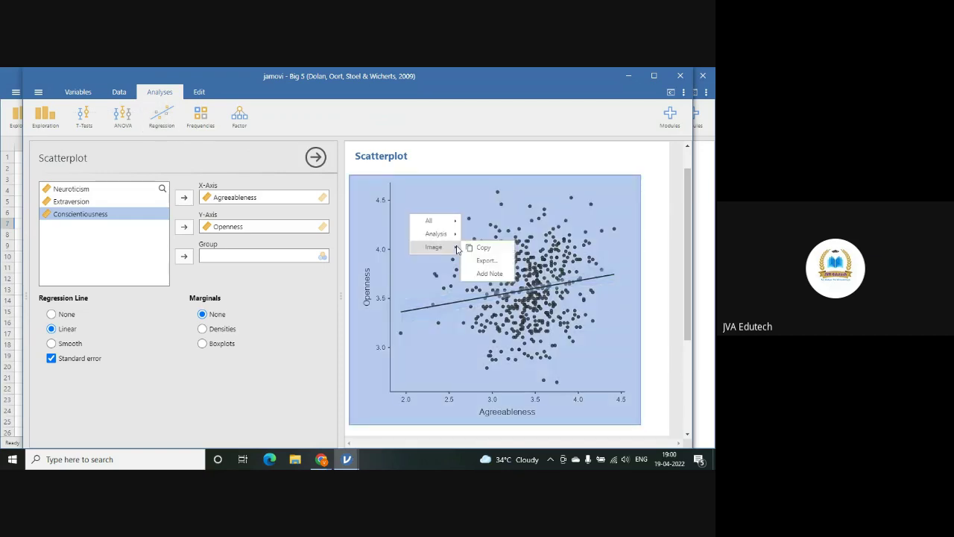
{"action": "left_click", "coordinate": [488, 261]}
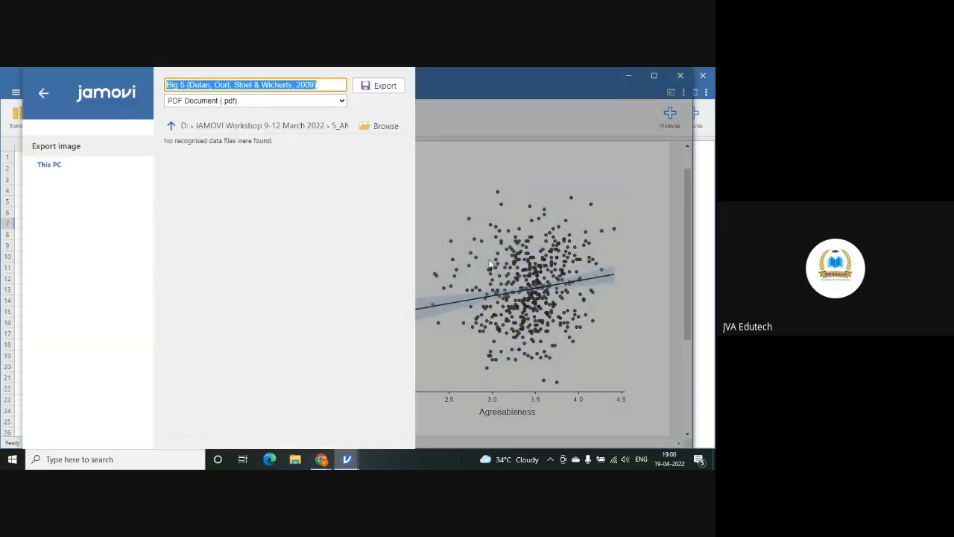
{"action": "left_click", "coordinate": [321, 105]}
{"action": "left_click", "coordinate": [197, 121]}
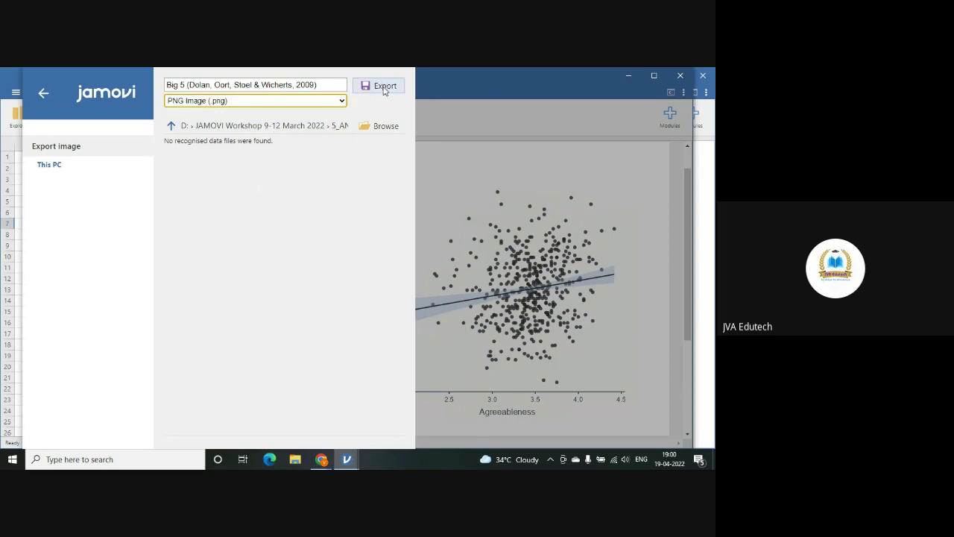
{"action": "left_click", "coordinate": [385, 88]}
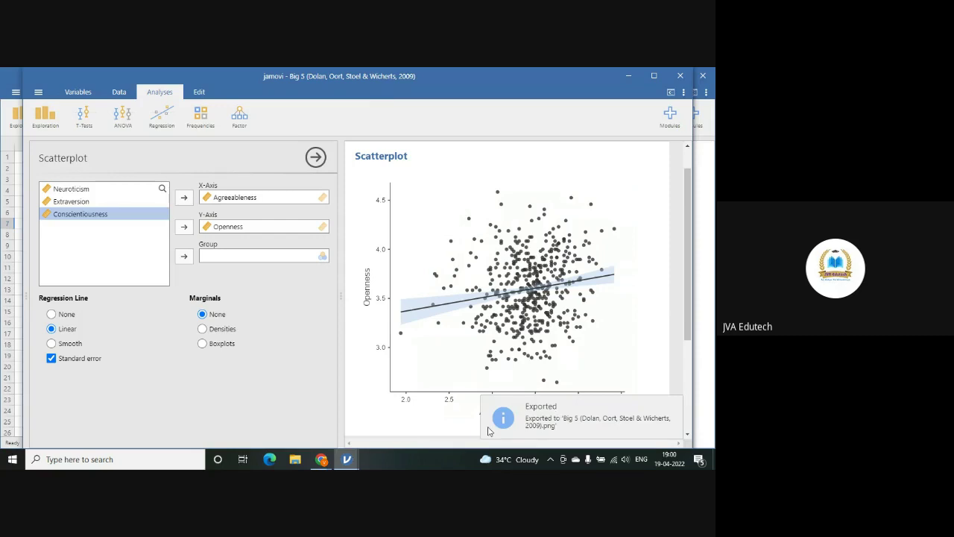
- Switch to File Explorer, look for the exported image in D:\JAMOVI Workshop 9-12 March 2022, and close the window
{"action": "left_click", "coordinate": [296, 460]}
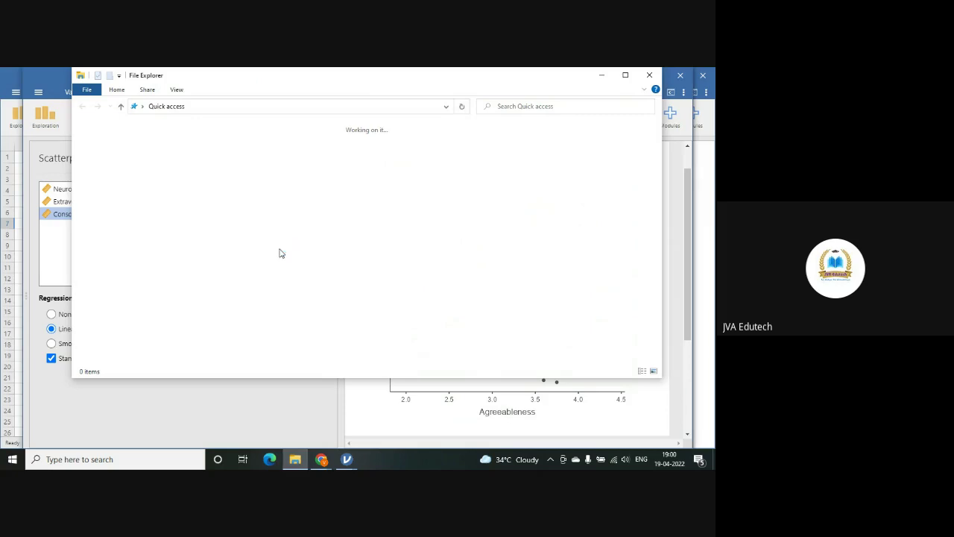
{"action": "left_click", "coordinate": [292, 194]}
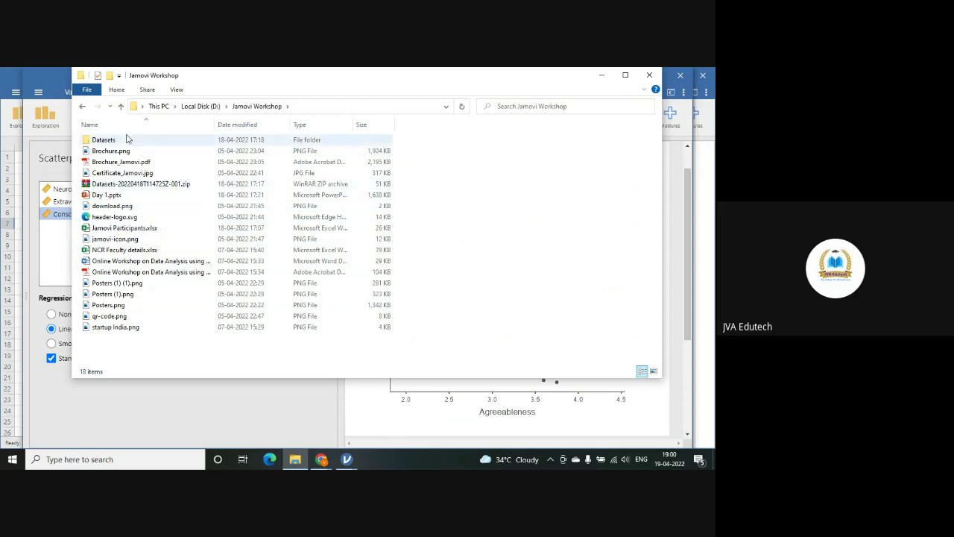
{"action": "left_click", "coordinate": [121, 106]}
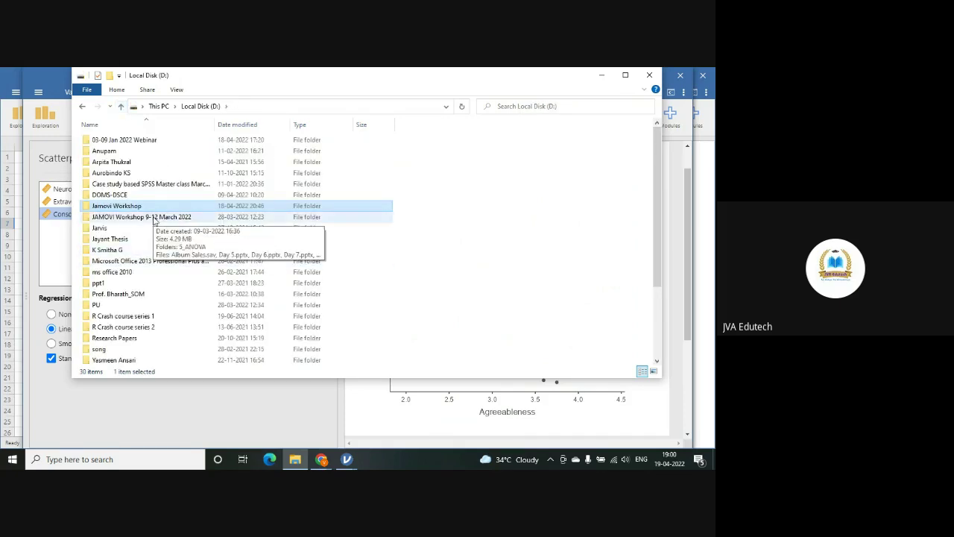
{"action": "left_click", "coordinate": [154, 217]}
{"action": "double_click", "coordinate": [153, 218]}
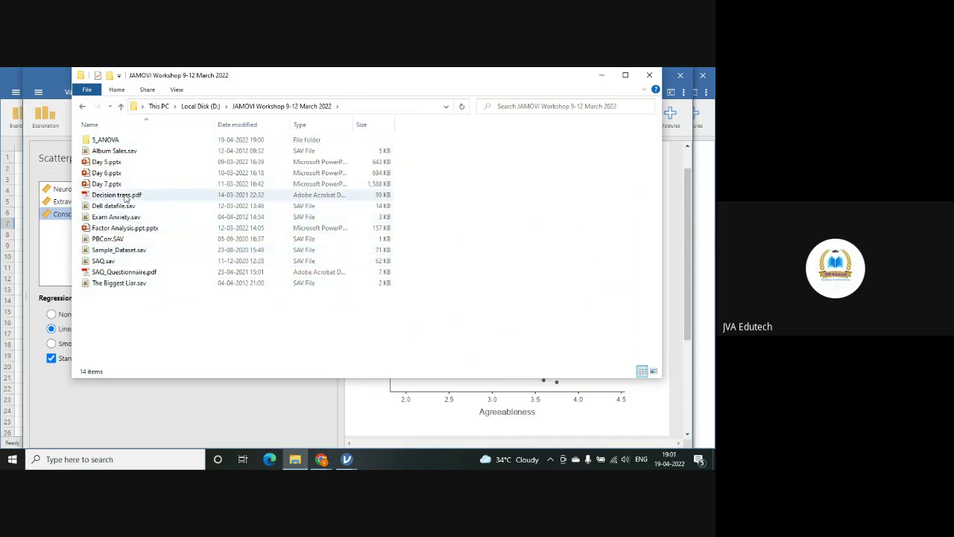
{"action": "left_click", "coordinate": [650, 75]}
- Check the current folder path in jamovi's file-opening view and return to the scatterplot without opening a file
{"action": "left_click", "coordinate": [42, 96]}
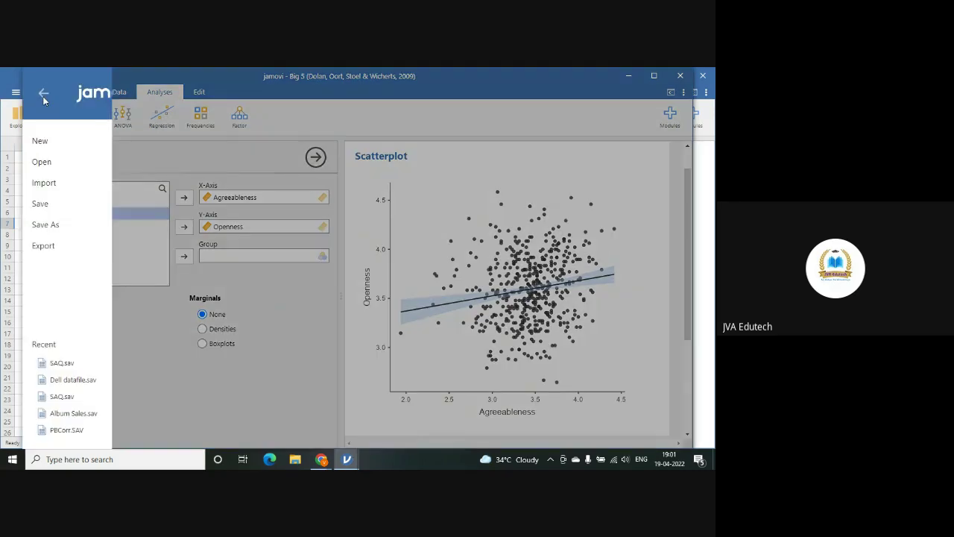
{"action": "left_click", "coordinate": [72, 164]}
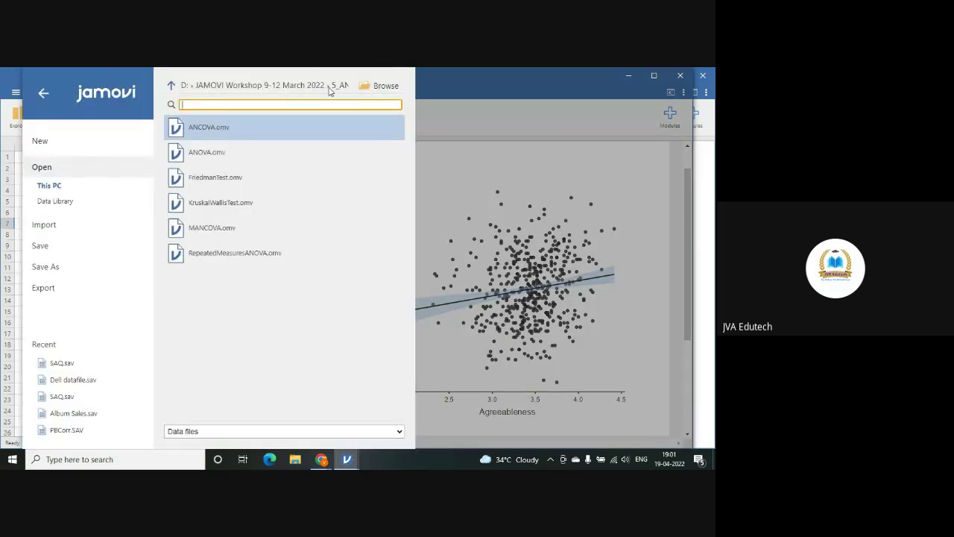
{"action": "left_click", "coordinate": [468, 161]}
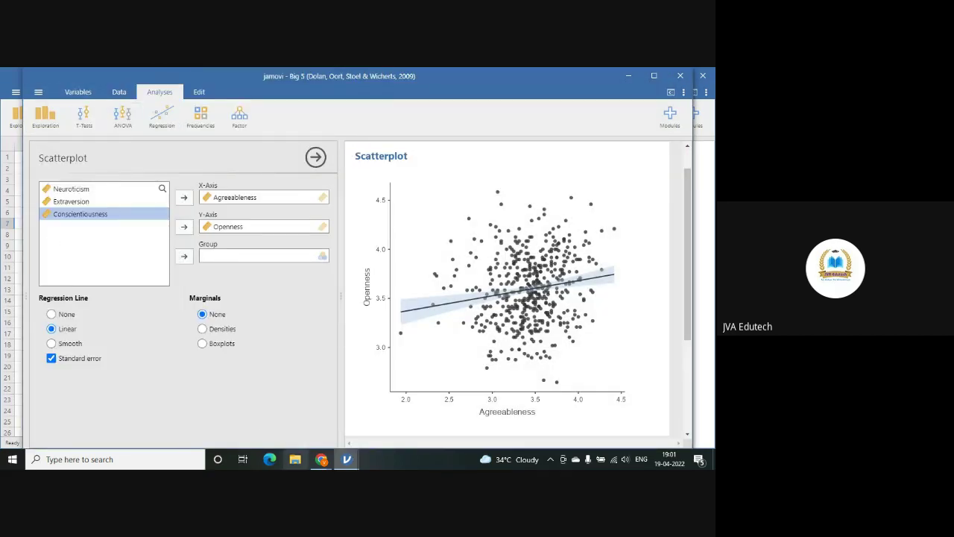
- In File Explorer, view the exported Big 5 PNG in D:\JAMOVI Workshop 9-12 March 2022\5_ANOVA, and close the image and the folder
{"action": "left_click", "coordinate": [296, 460]}
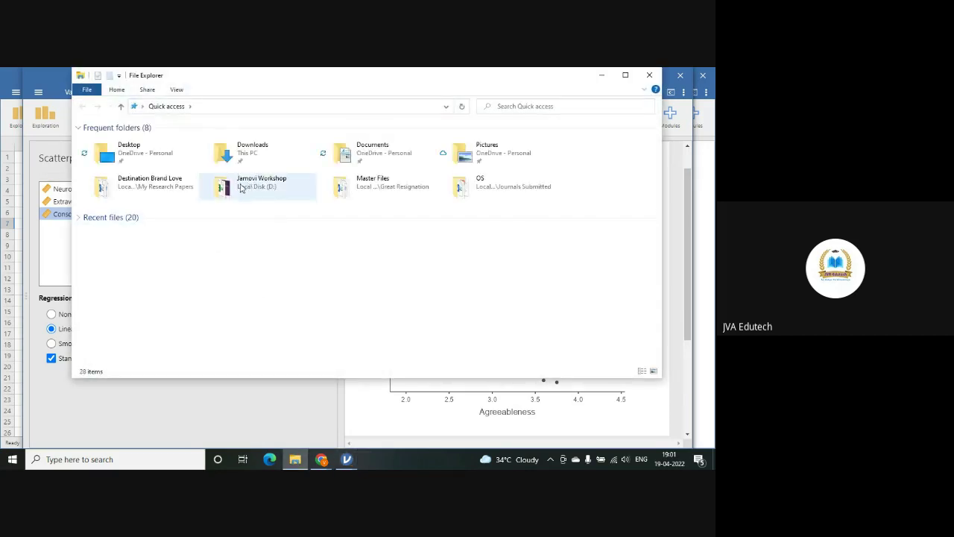
{"action": "left_click", "coordinate": [231, 189]}
{"action": "double_click", "coordinate": [231, 189]}
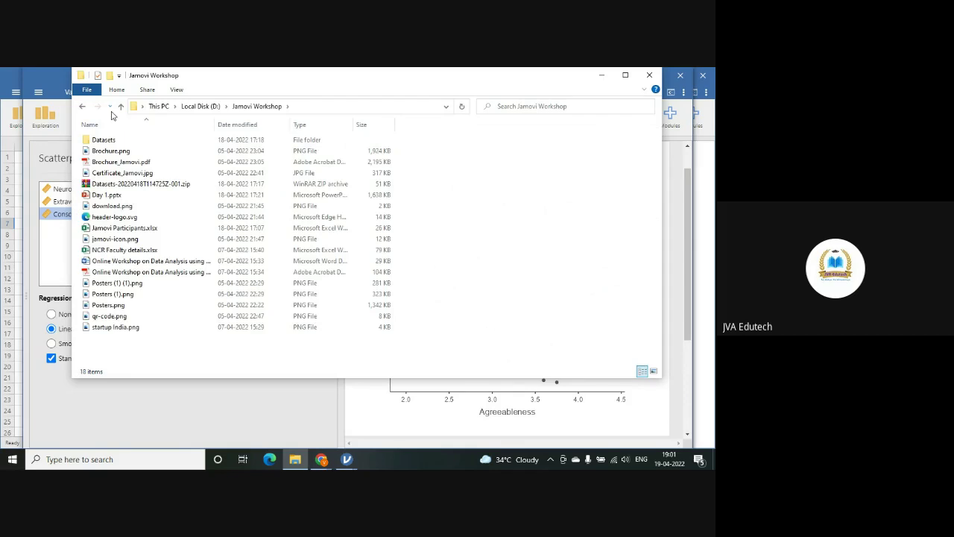
{"action": "left_click", "coordinate": [198, 107]}
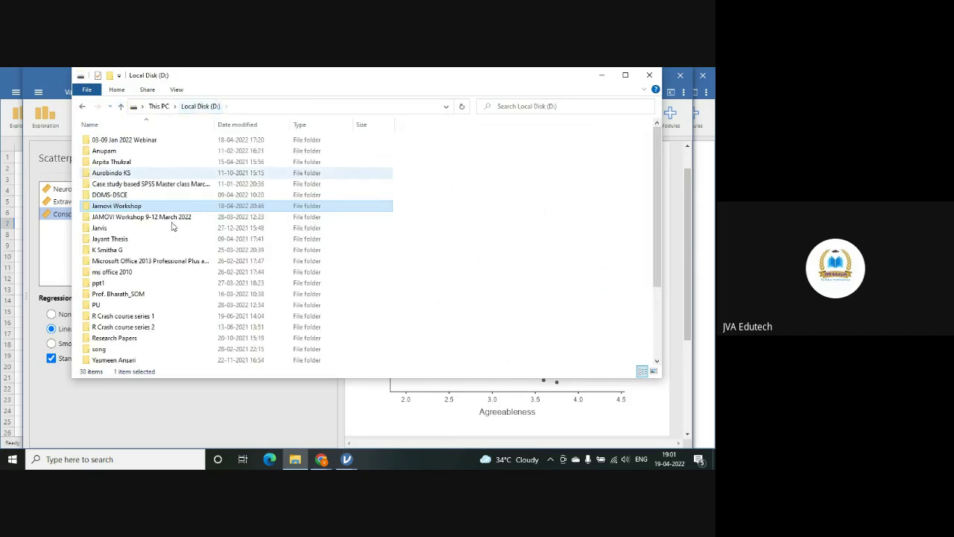
{"action": "double_click", "coordinate": [134, 216]}
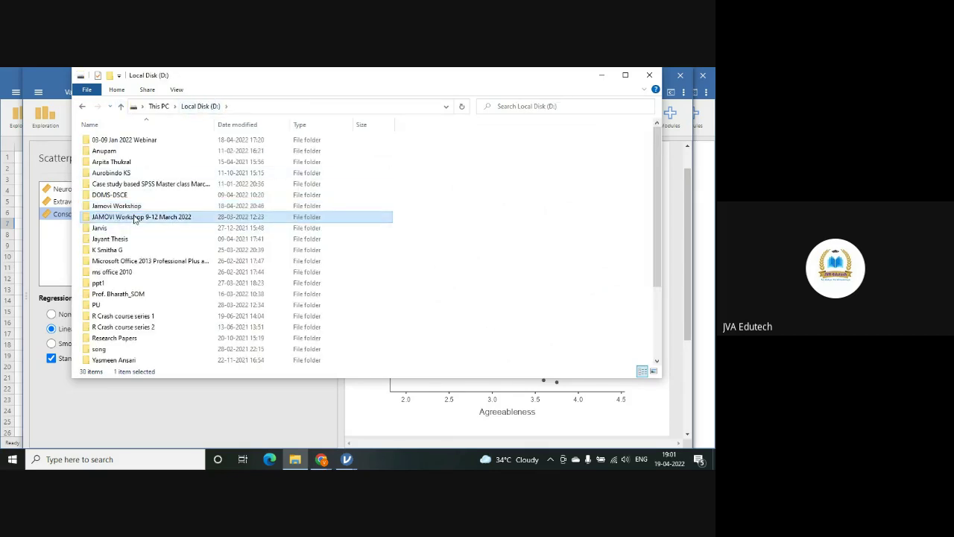
{"action": "double_click", "coordinate": [116, 142]}
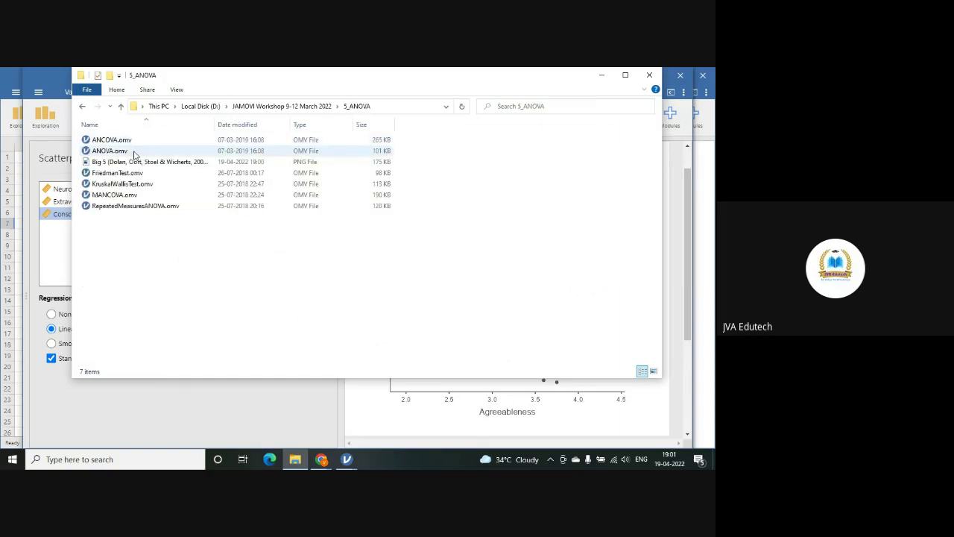
{"action": "double_click", "coordinate": [138, 164]}
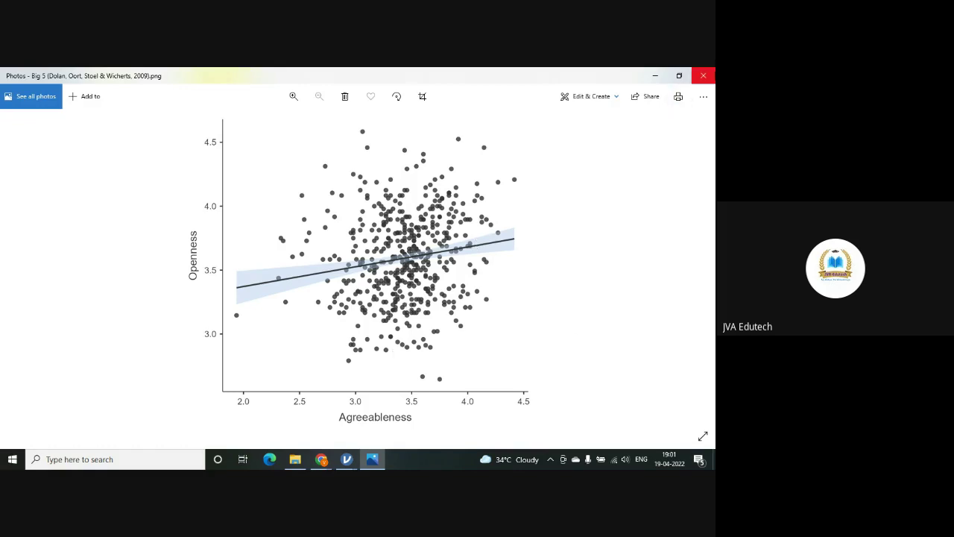
{"action": "left_click", "coordinate": [712, 81]}
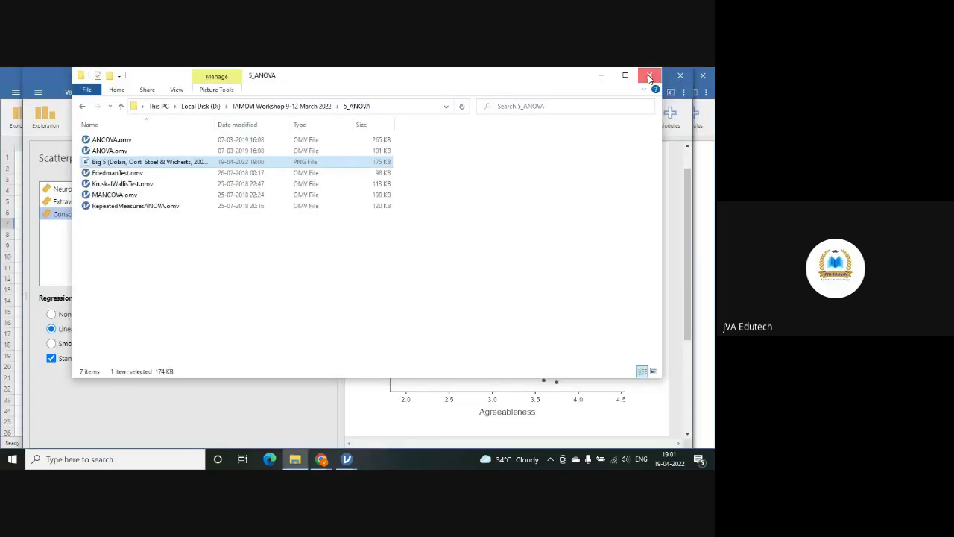
{"action": "left_click", "coordinate": [651, 75]}
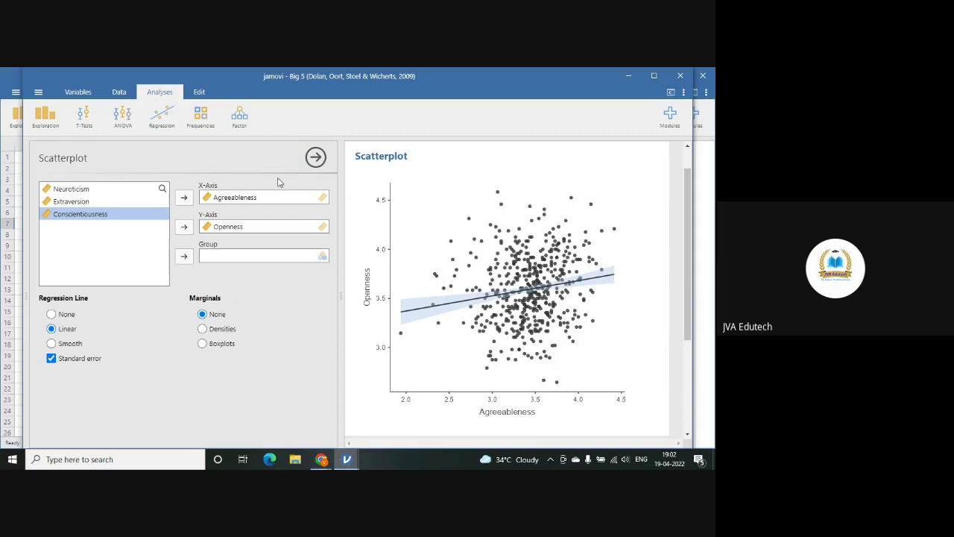
- Start a new Descriptives analysis on the Big 5 data with Neuroticism as its variable
{"action": "left_click", "coordinate": [43, 118]}
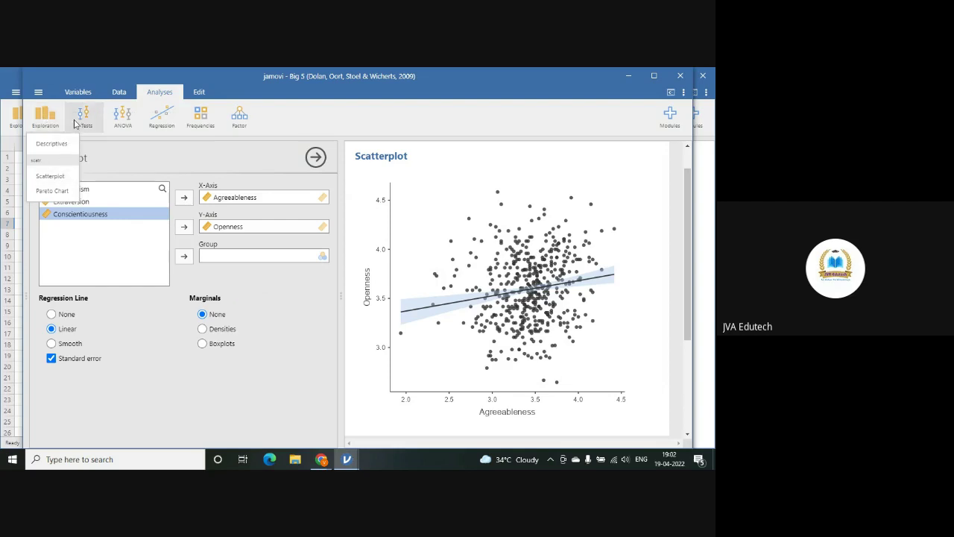
{"action": "left_click", "coordinate": [51, 144]}
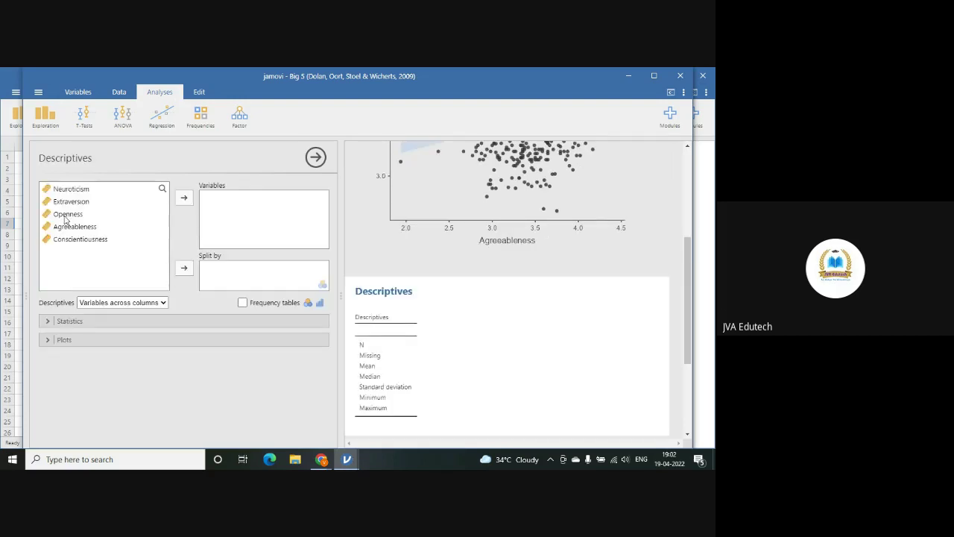
{"action": "left_click", "coordinate": [73, 190]}
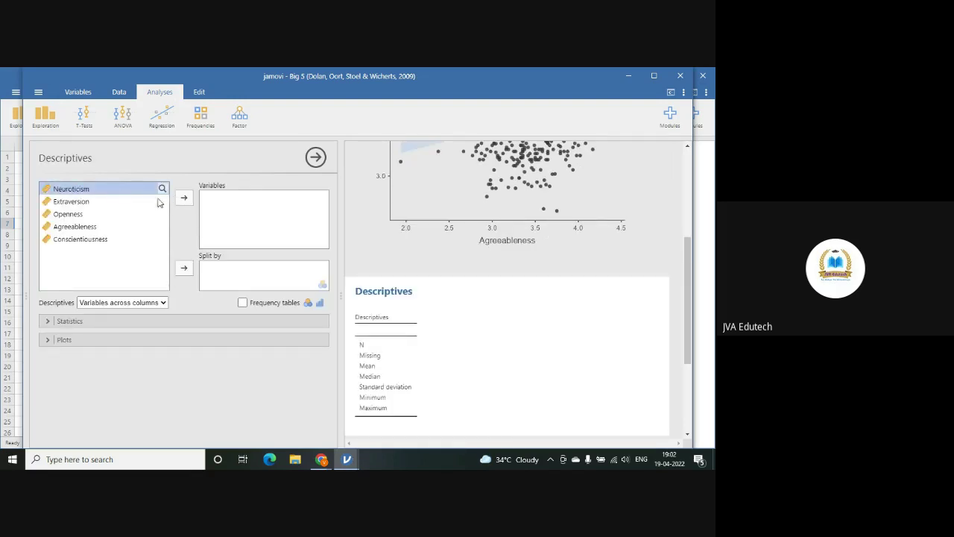
{"action": "left_click", "coordinate": [183, 197]}
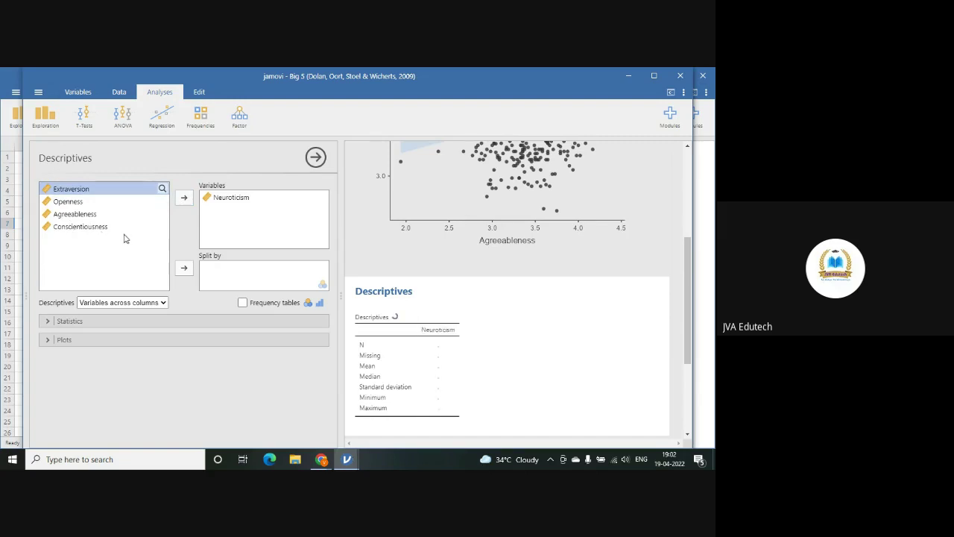
- Add the mode, skewness, kurtosis and Shapiro-Wilk normality test to the Neuroticism descriptives
{"action": "left_click", "coordinate": [119, 323]}
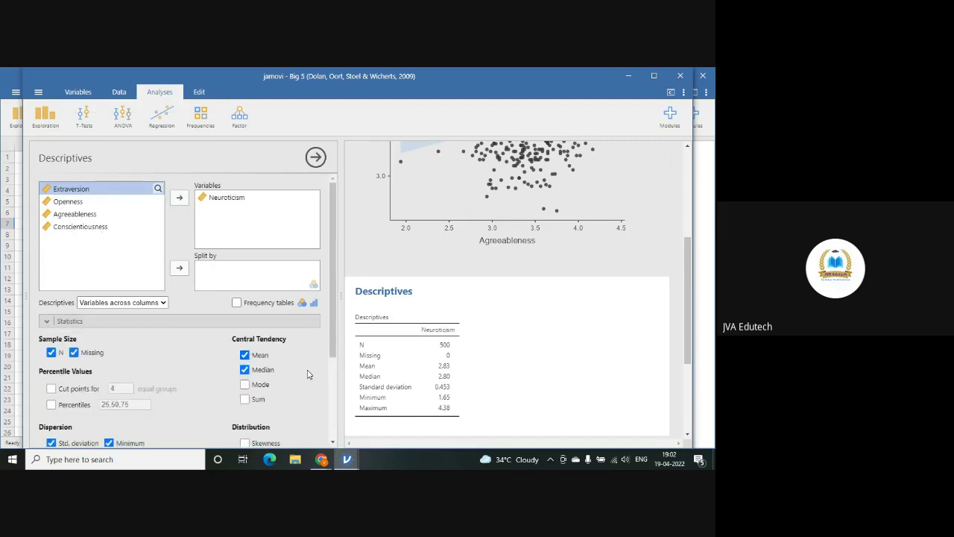
{"action": "left_click", "coordinate": [245, 386]}
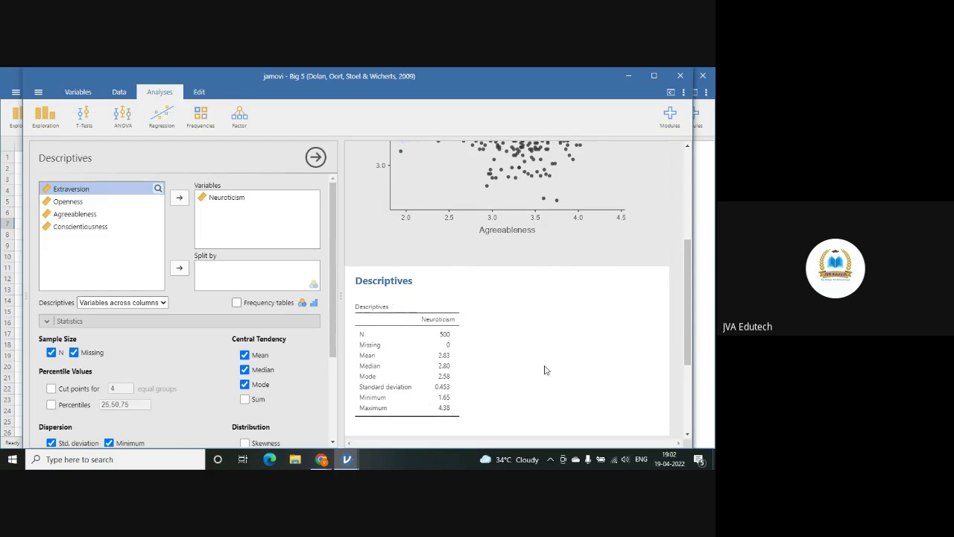
{"action": "scroll", "coordinate": [545, 370], "scroll_direction": "down", "scroll_amount": 3}
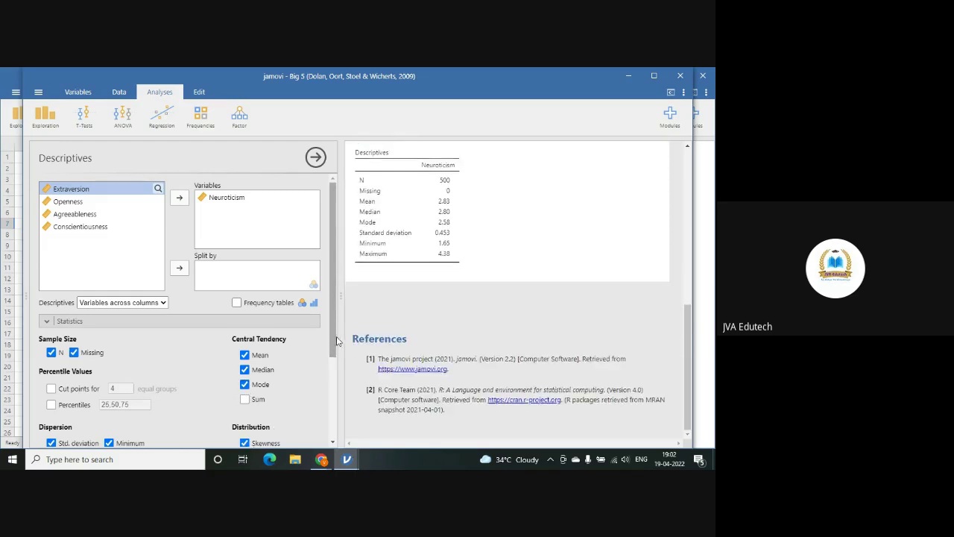
{"action": "scroll", "coordinate": [336, 341], "scroll_direction": "down", "scroll_amount": 2}
{"action": "left_click", "coordinate": [245, 359]}
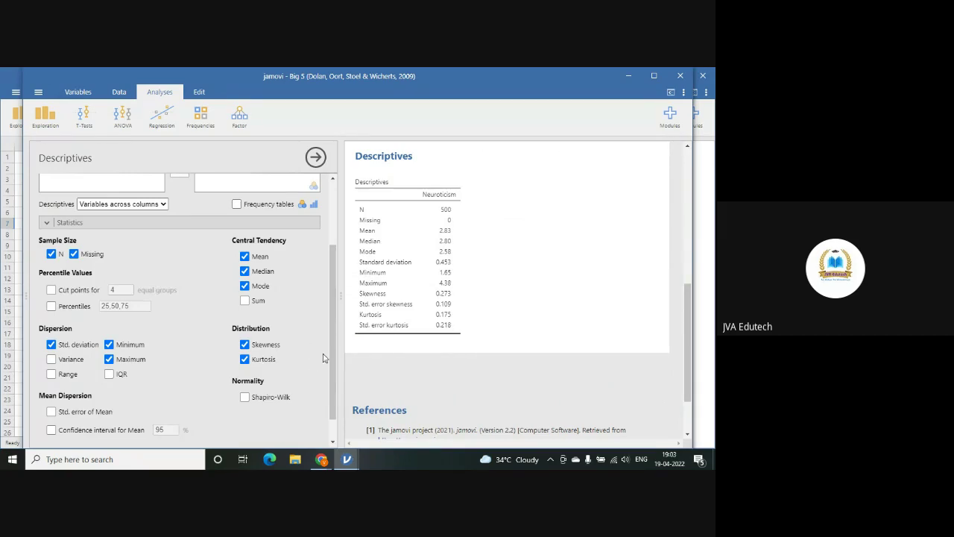
{"action": "left_click", "coordinate": [244, 399]}
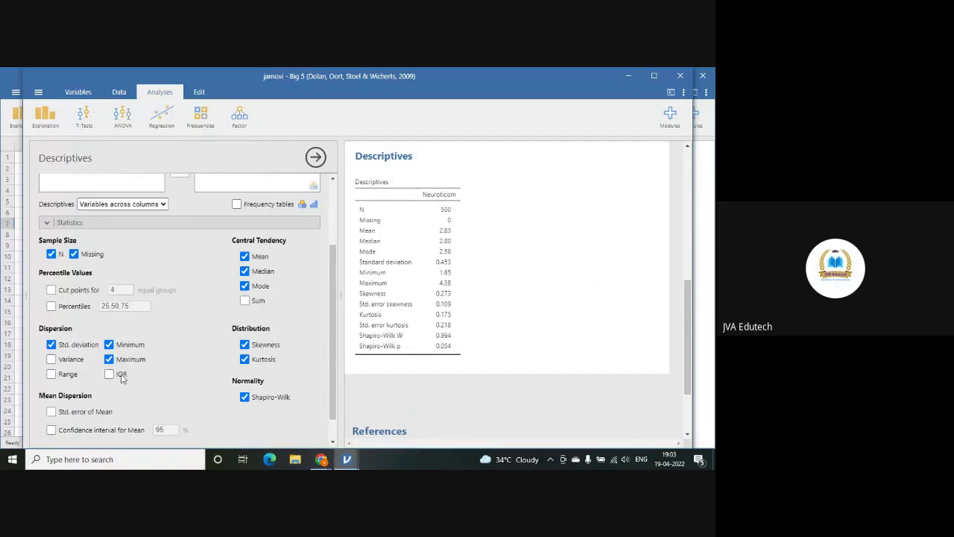
- Add a histogram with a density curve for Neuroticism and review the plot together with the descriptives table
{"action": "scroll", "coordinate": [130, 375], "scroll_direction": "down", "scroll_amount": 1}
{"action": "scroll", "coordinate": [130, 375], "scroll_direction": "down", "scroll_amount": 5}
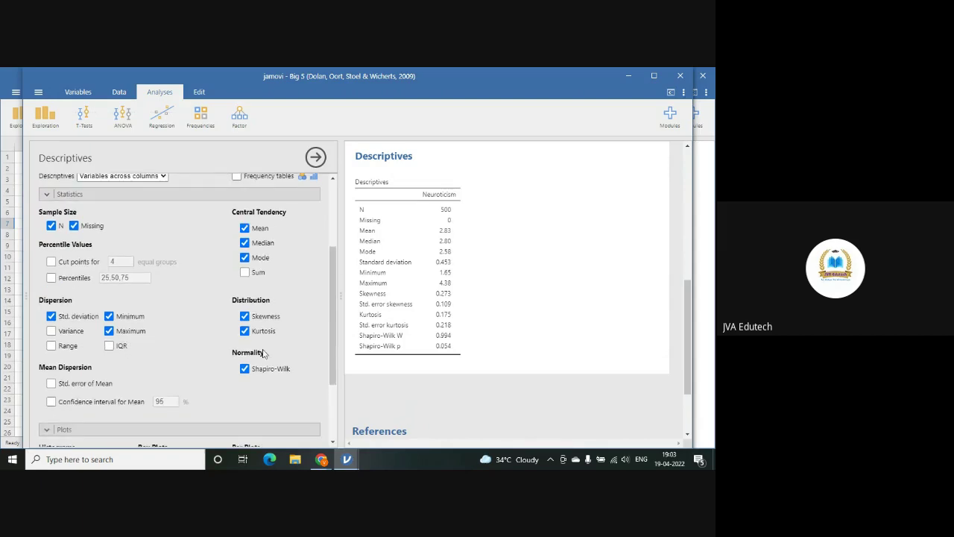
{"action": "left_click", "coordinate": [51, 359]}
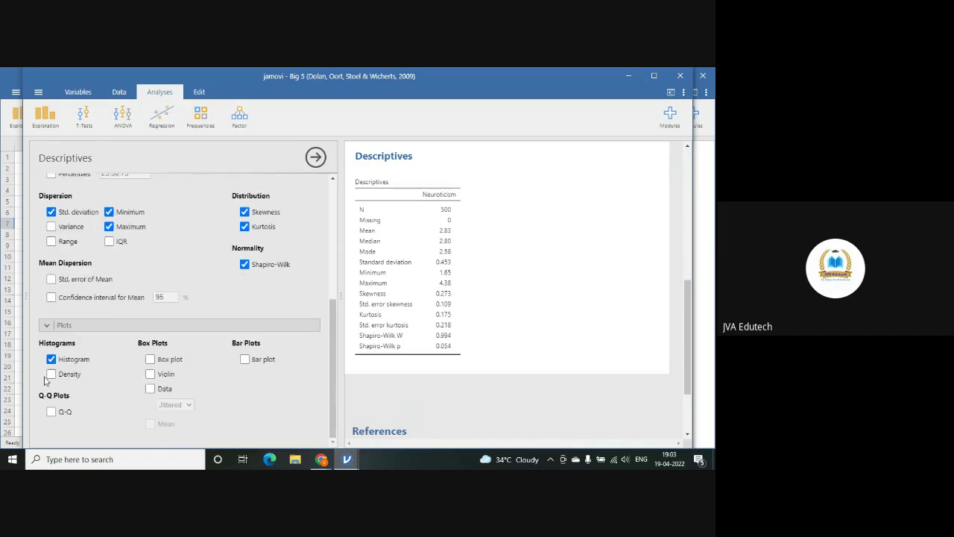
{"action": "left_click", "coordinate": [51, 374]}
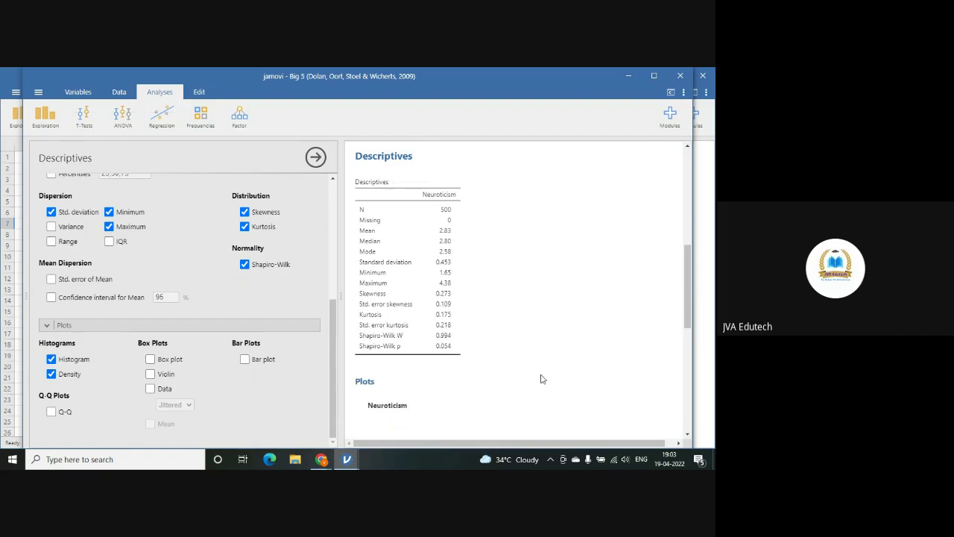
{"action": "scroll", "coordinate": [540, 377], "scroll_direction": "down", "scroll_amount": 4}
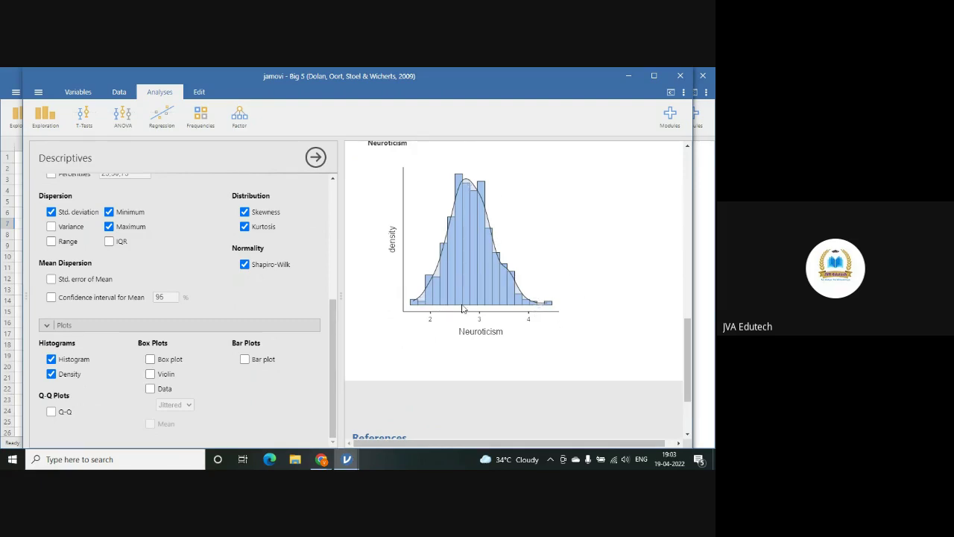
{"action": "scroll", "coordinate": [462, 308], "scroll_direction": "up", "scroll_amount": 10}
{"action": "scroll", "coordinate": [309, 271], "scroll_direction": "up", "scroll_amount": 5}
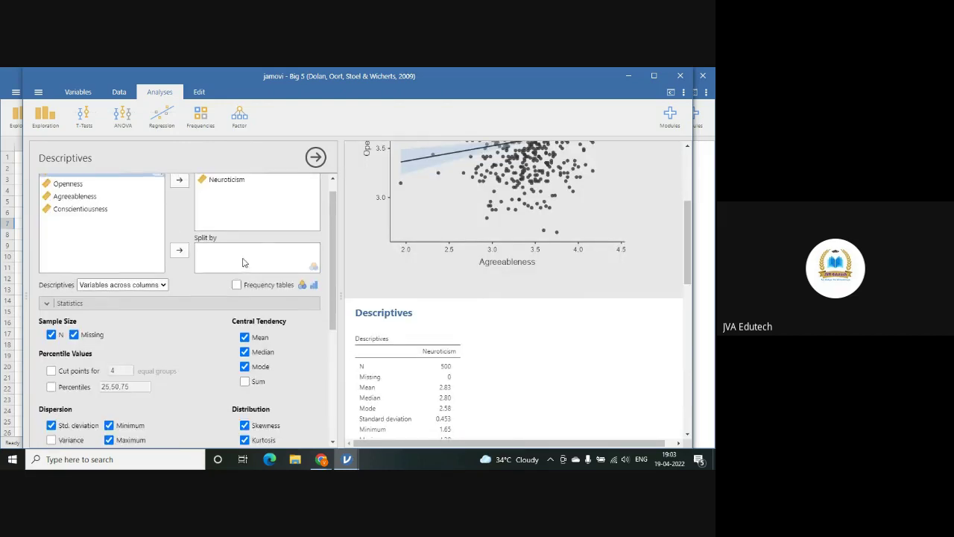
{"action": "scroll", "coordinate": [242, 263], "scroll_direction": "up", "scroll_amount": 1}
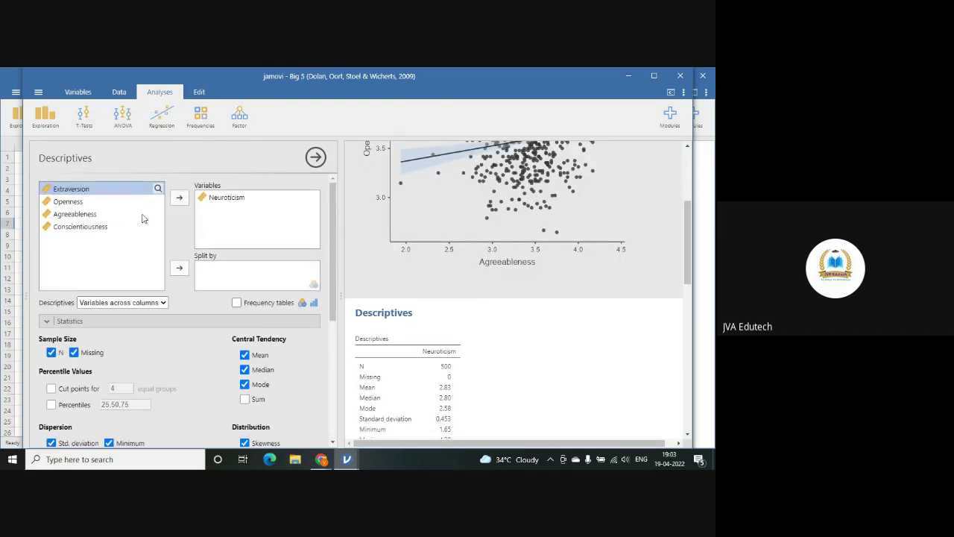
{"action": "scroll", "coordinate": [501, 324], "scroll_direction": "down", "scroll_amount": 5}
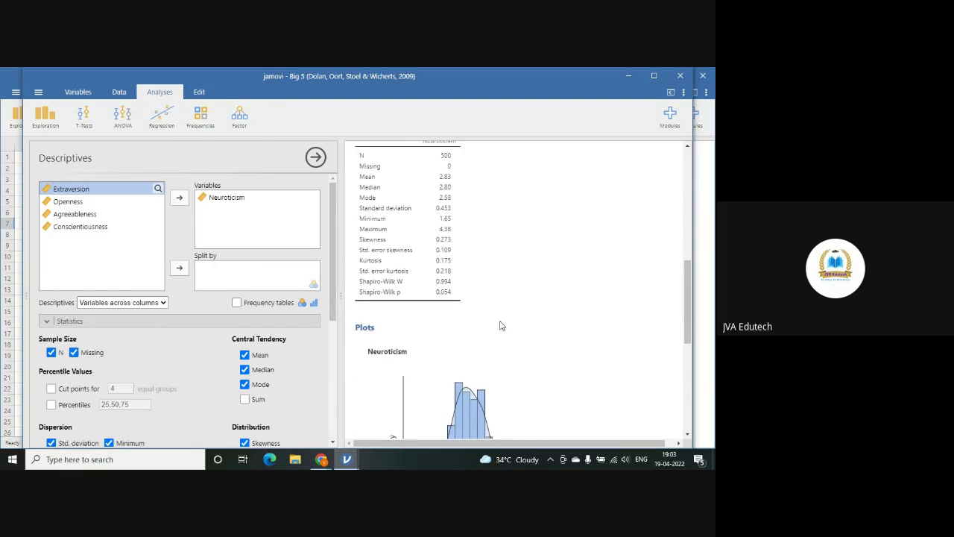
- Close the Neuroticism analysis options, open Anderson's Iris Data from the Data Library, and look through its rows
{"action": "scroll", "coordinate": [501, 326], "scroll_direction": "down", "scroll_amount": 5}
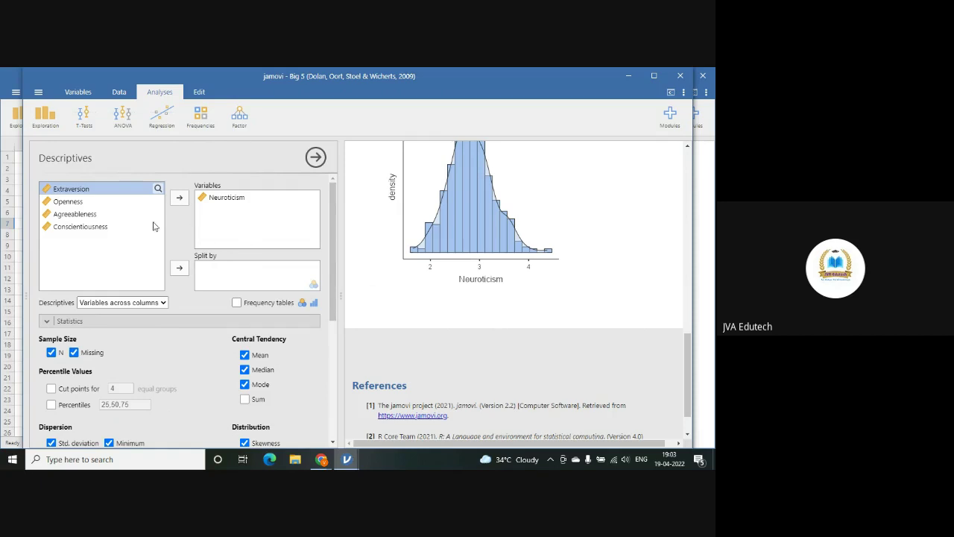
{"action": "left_click", "coordinate": [91, 228]}
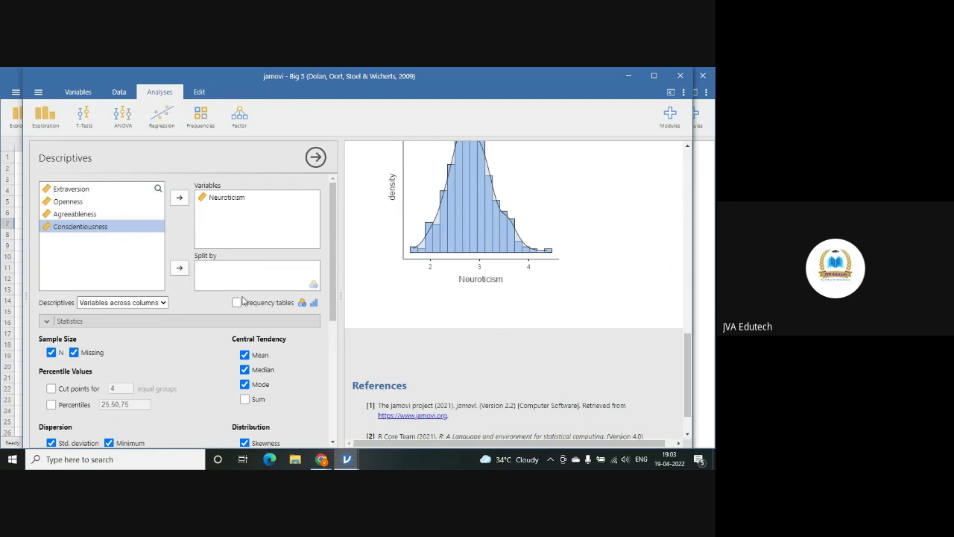
{"action": "left_click", "coordinate": [316, 157]}
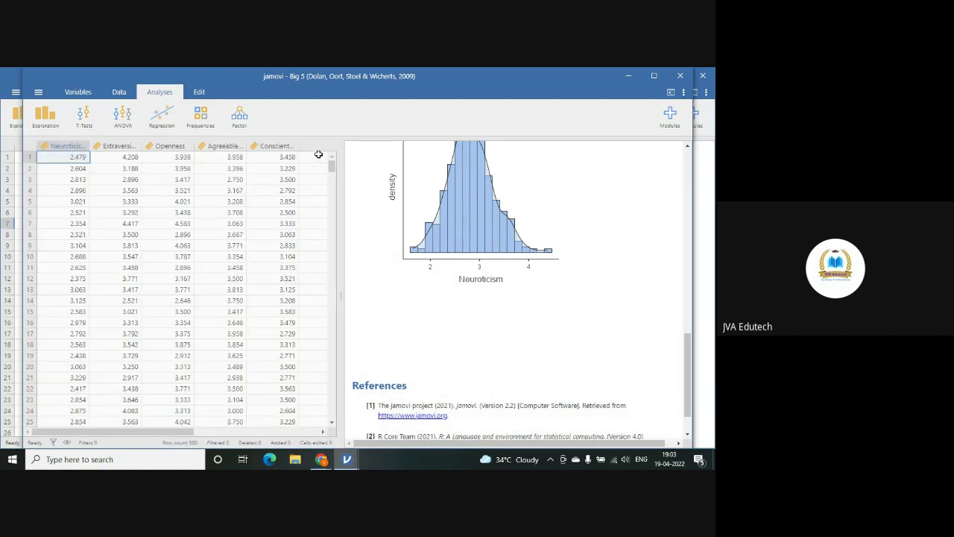
{"action": "left_click", "coordinate": [38, 91]}
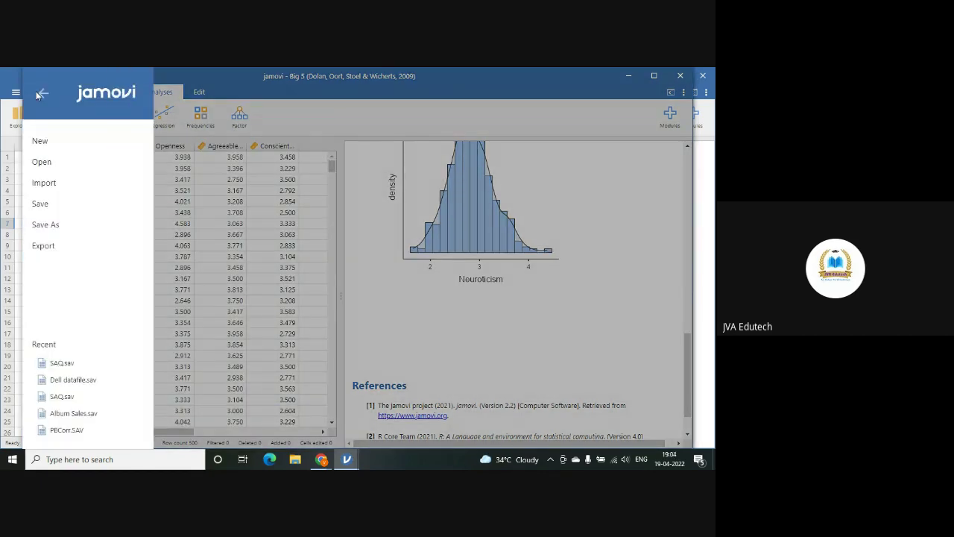
{"action": "left_click", "coordinate": [52, 168]}
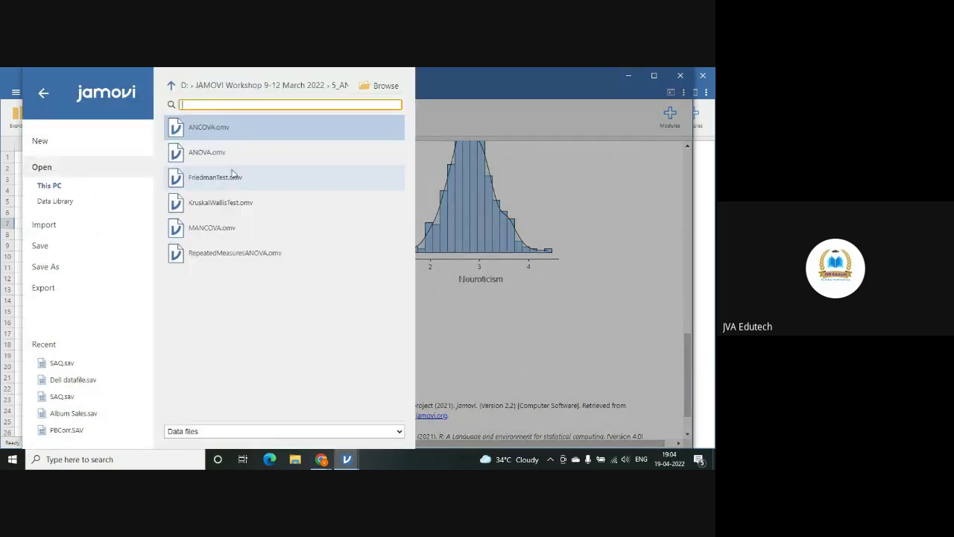
{"action": "left_click", "coordinate": [58, 202]}
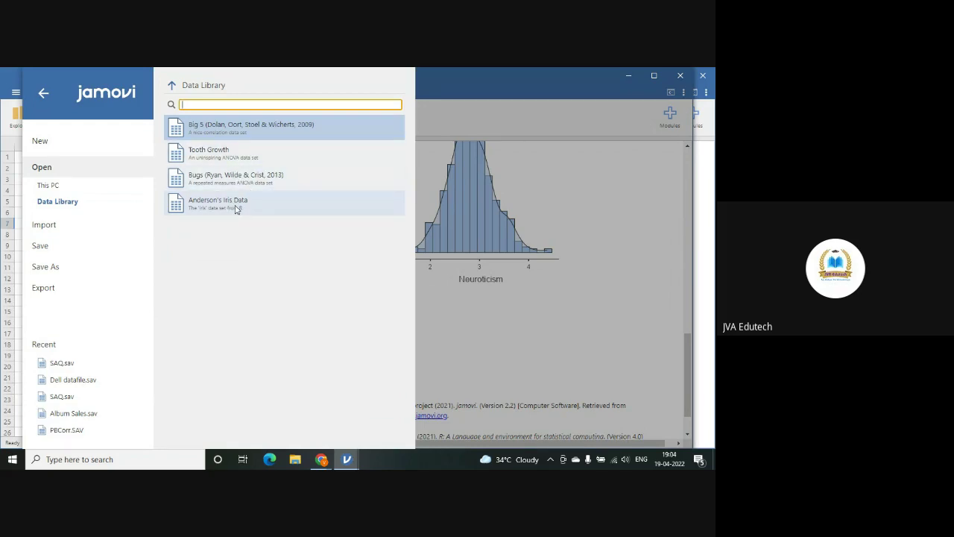
{"action": "left_click", "coordinate": [236, 208]}
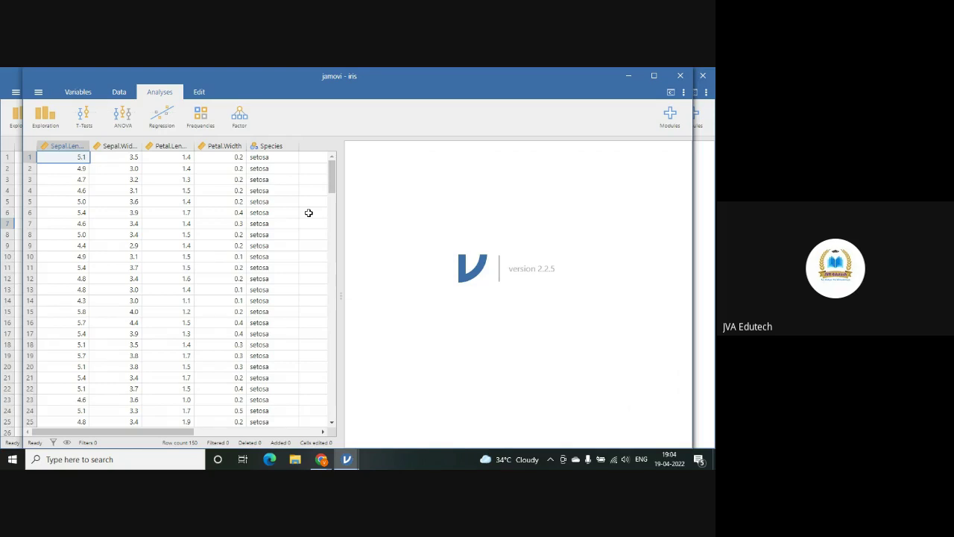
{"action": "left_click_drag", "start_coordinate": [332, 178], "coordinate": [341, 160]}
{"action": "left_click_drag", "start_coordinate": [331, 178], "coordinate": [353, 153]}
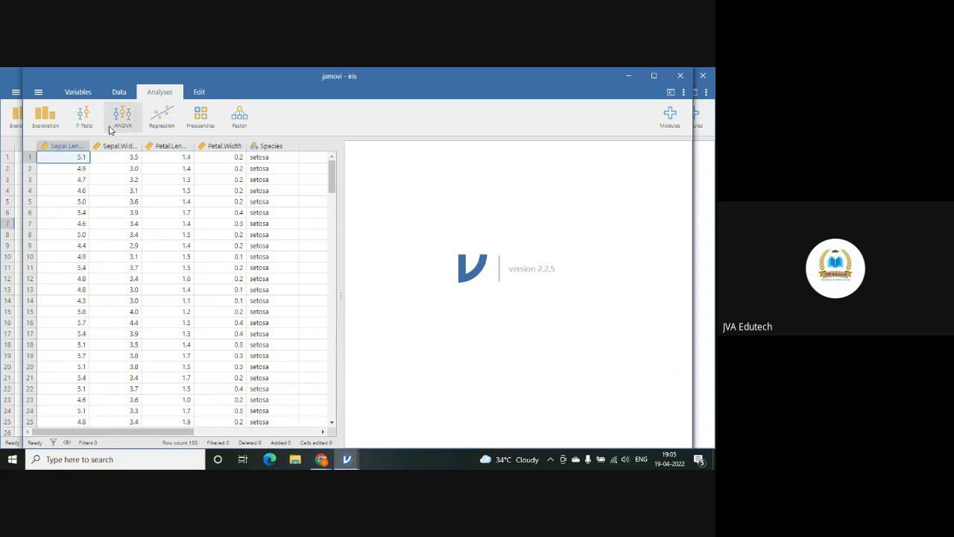
- Start a Descriptives analysis on the iris data with Sepal.Length, Sepal.Width, Petal.Length and Petal.Width as variables
{"action": "left_click", "coordinate": [39, 92]}
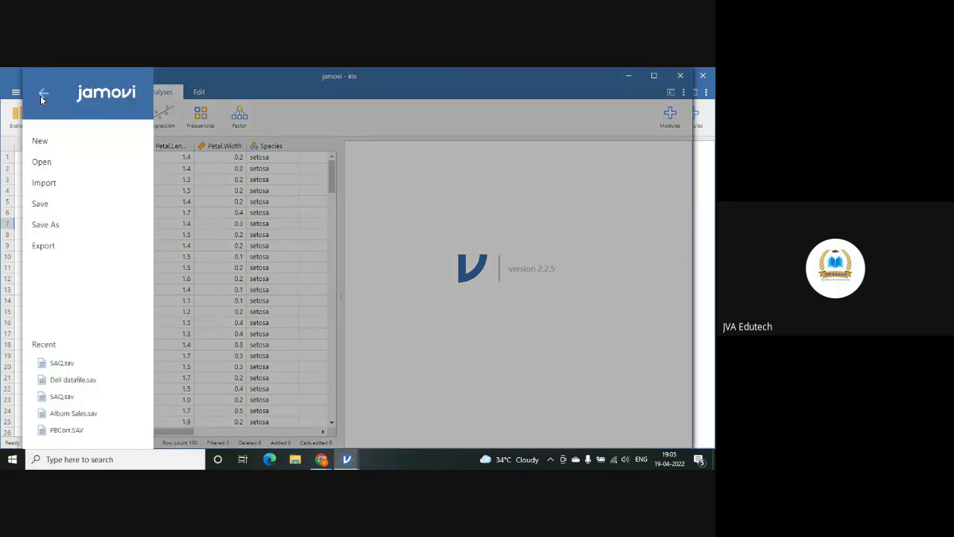
{"action": "left_click", "coordinate": [338, 130]}
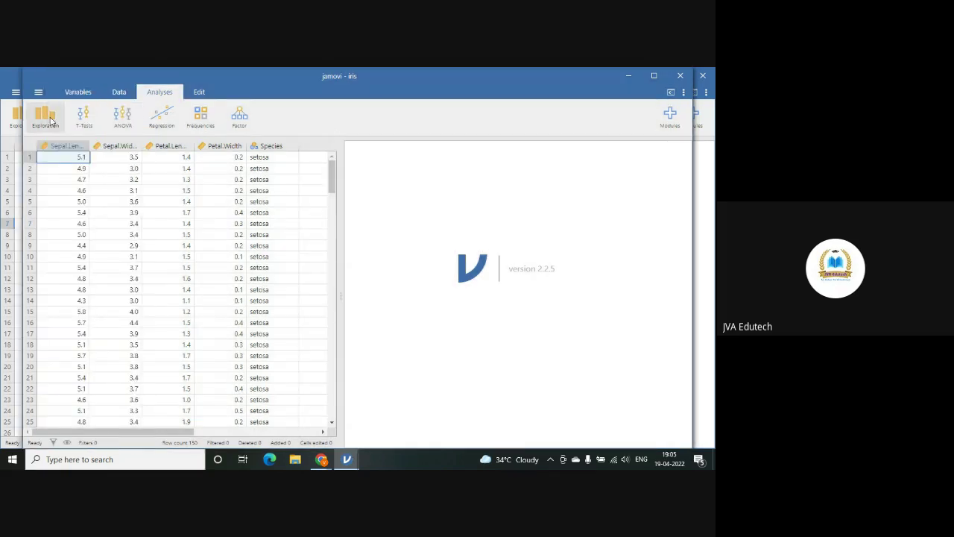
{"action": "left_click", "coordinate": [44, 116]}
{"action": "left_click", "coordinate": [55, 143]}
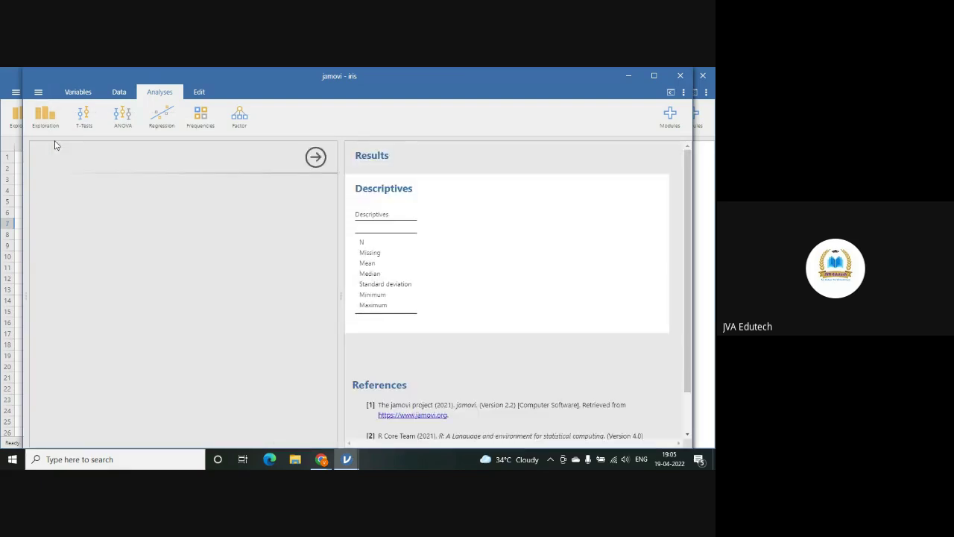
{"action": "left_click", "coordinate": [85, 191]}
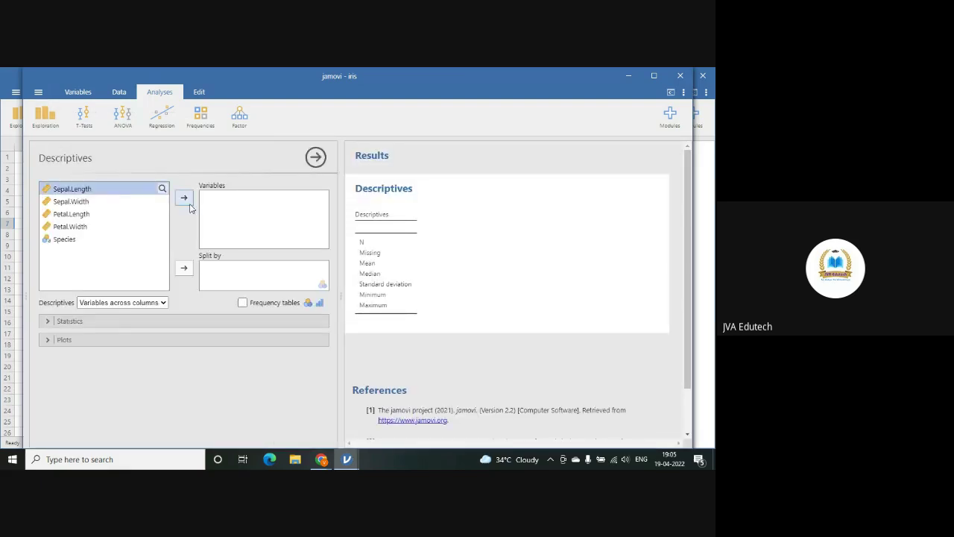
{"action": "left_click", "coordinate": [183, 197]}
{"action": "left_click", "coordinate": [182, 200]}
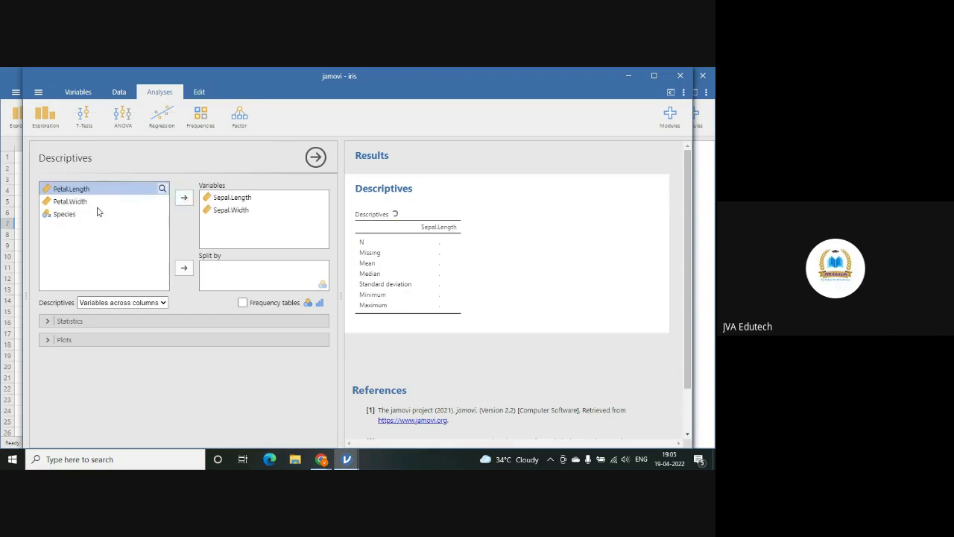
{"action": "left_click", "coordinate": [183, 202]}
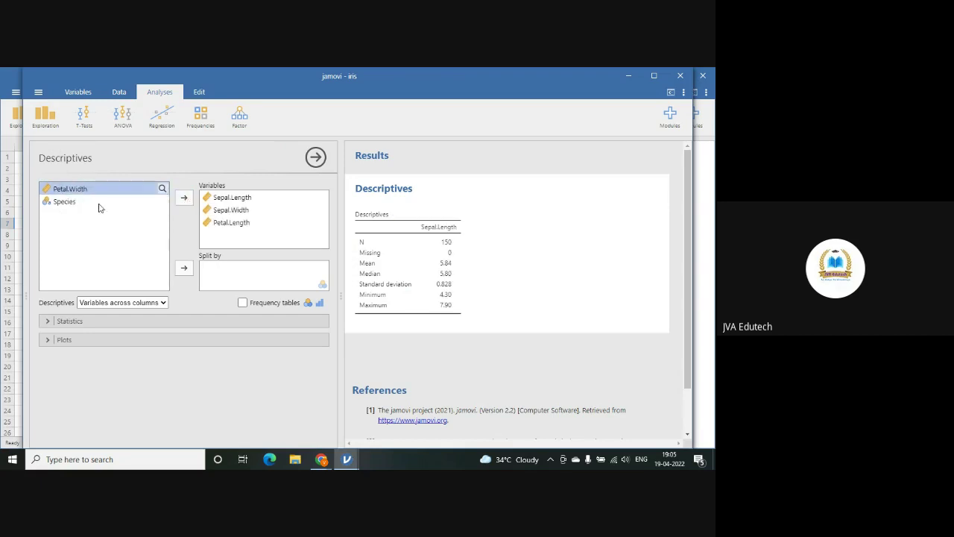
{"action": "left_click", "coordinate": [183, 199]}
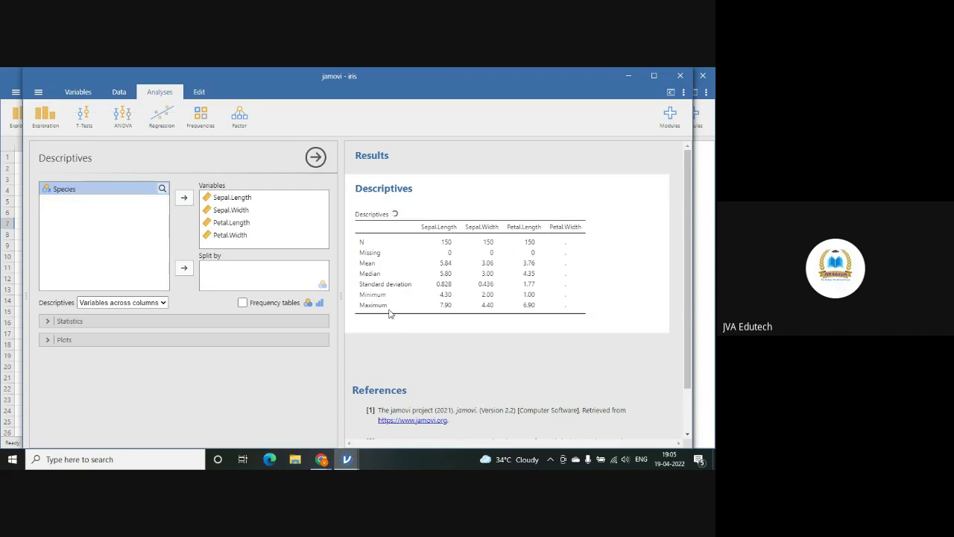
- Remove the median from the iris descriptives and enable frequency tables
{"action": "left_click", "coordinate": [124, 321]}
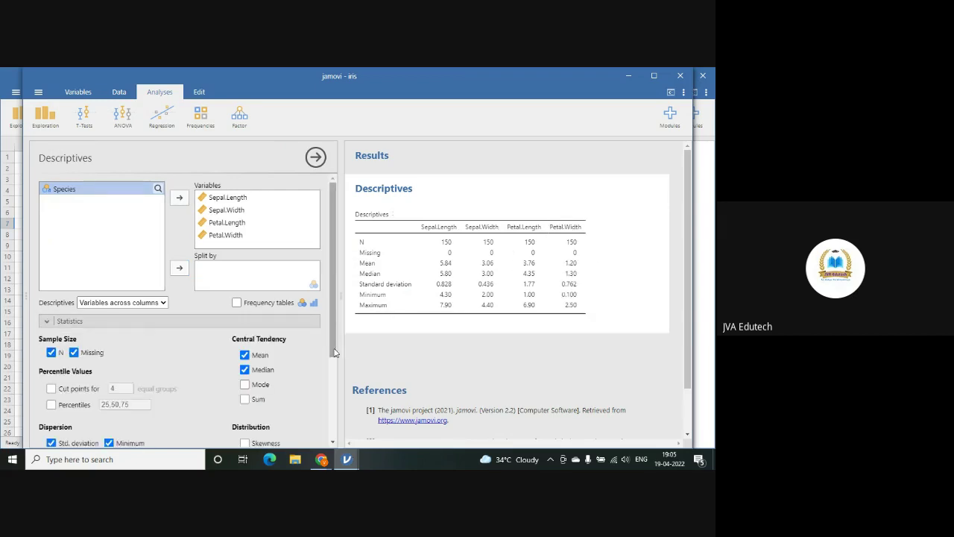
{"action": "scroll", "coordinate": [333, 352], "scroll_direction": "down", "scroll_amount": 1}
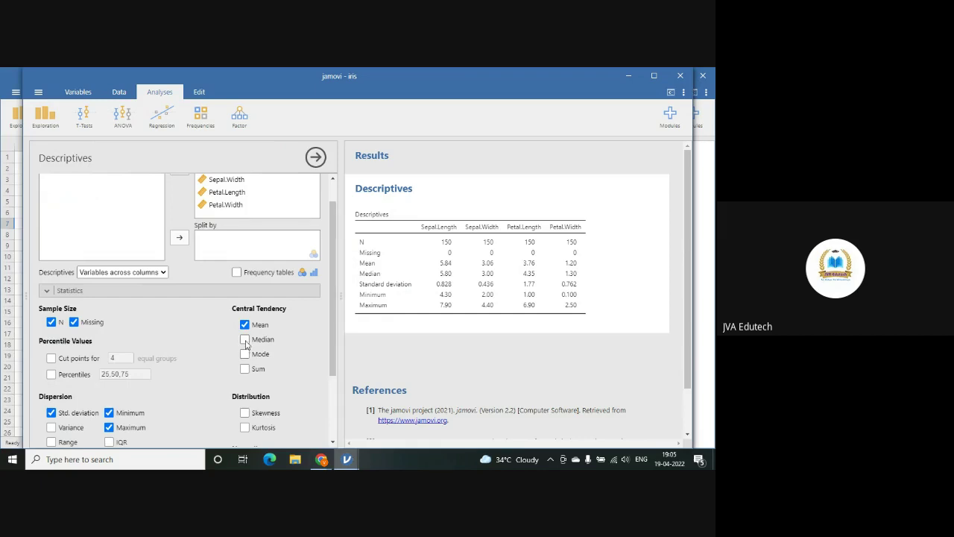
{"action": "left_click", "coordinate": [236, 273]}
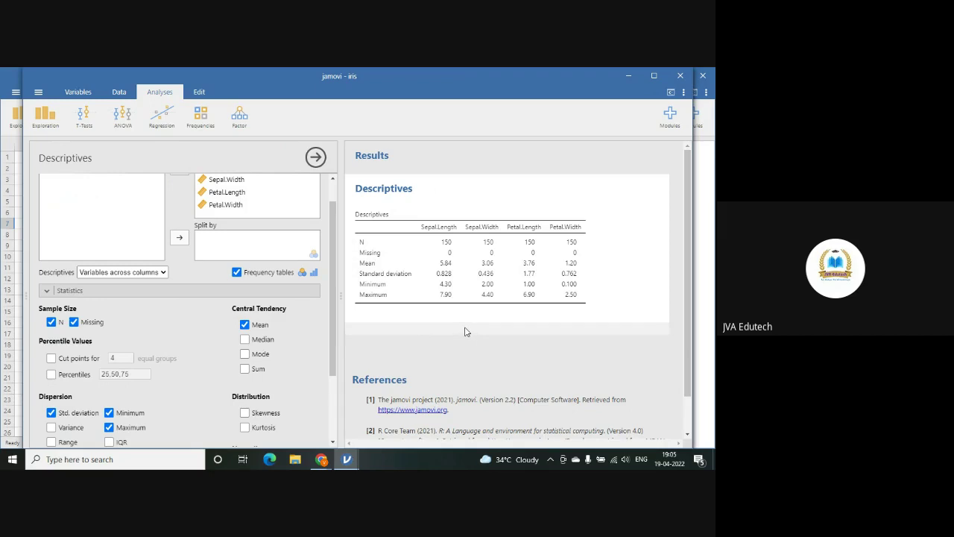
- Split the iris descriptives by Species, comparing the table with and without the grouping variable before restoring the split
{"action": "left_click_drag", "start_coordinate": [336, 339], "coordinate": [337, 298]}
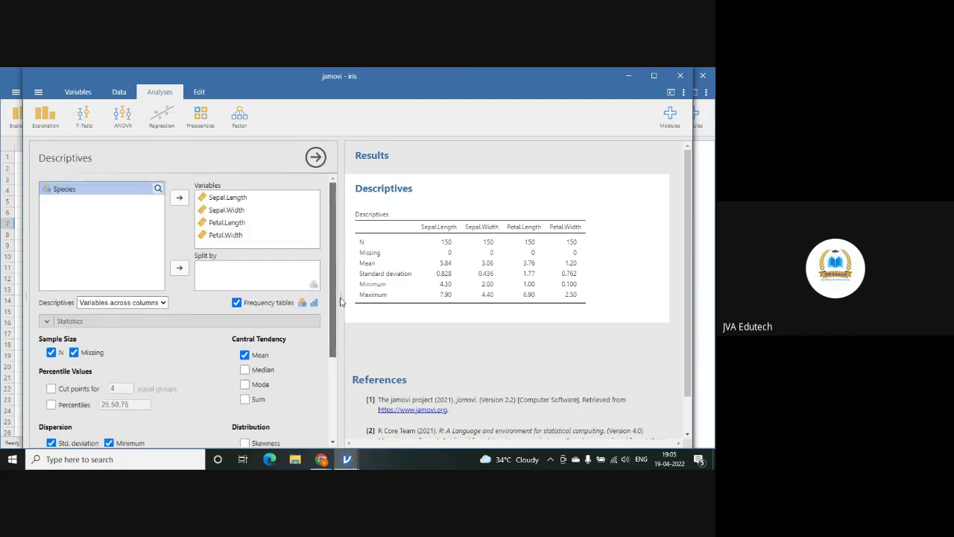
{"action": "left_click", "coordinate": [179, 270]}
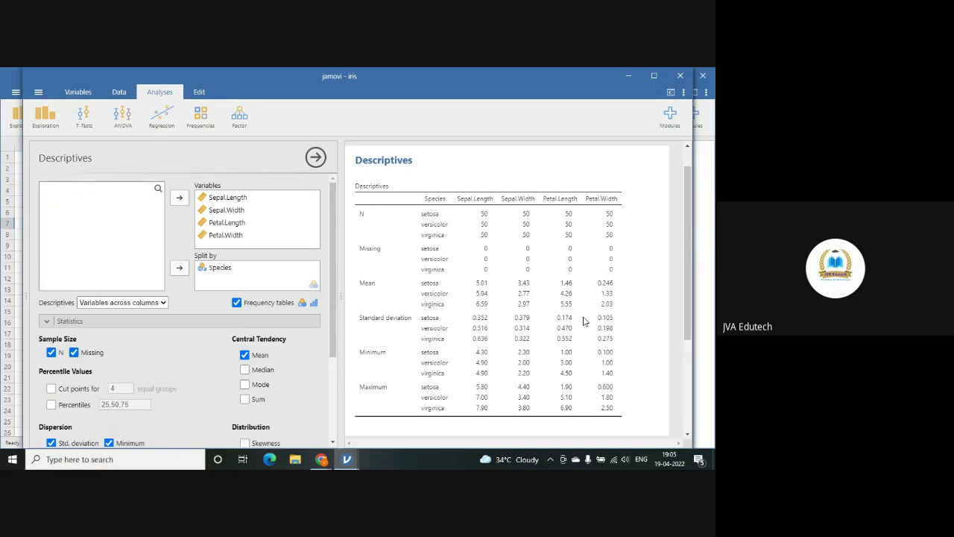
{"action": "left_click", "coordinate": [211, 270]}
{"action": "left_click", "coordinate": [179, 267]}
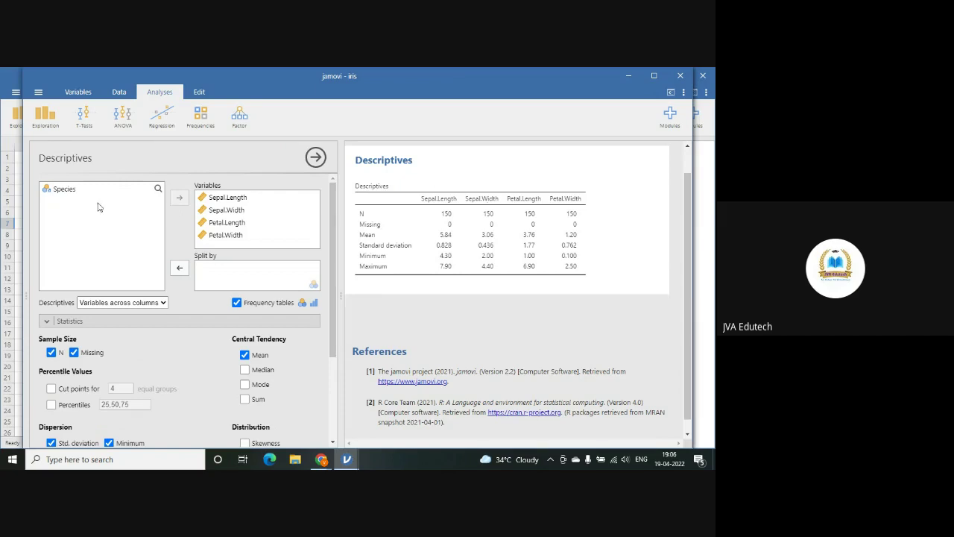
{"action": "left_click", "coordinate": [71, 192]}
{"action": "left_click", "coordinate": [178, 273]}
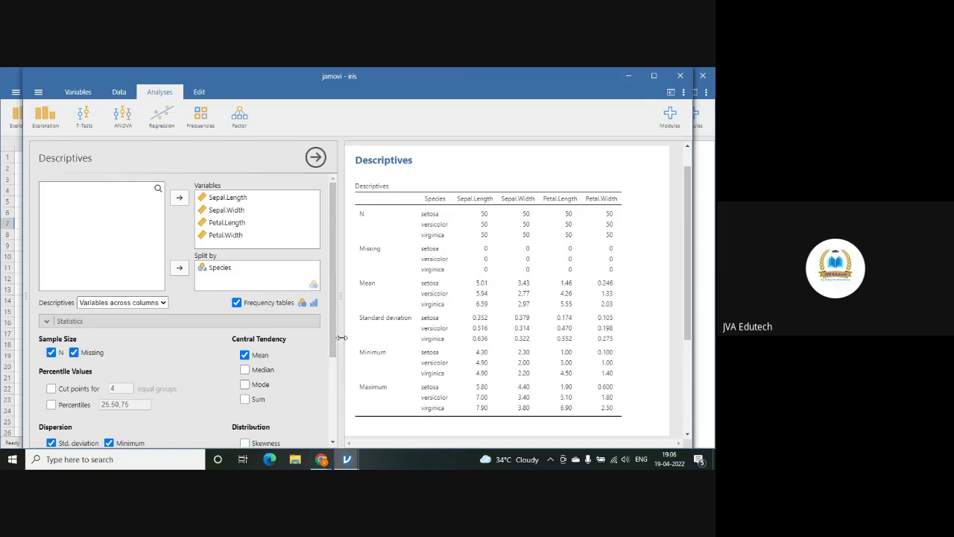
- Try histograms of the iris measurements split by Species, review them alongside the descriptives table, and remove them
{"action": "scroll", "coordinate": [260, 436], "scroll_direction": "down", "scroll_amount": 3}
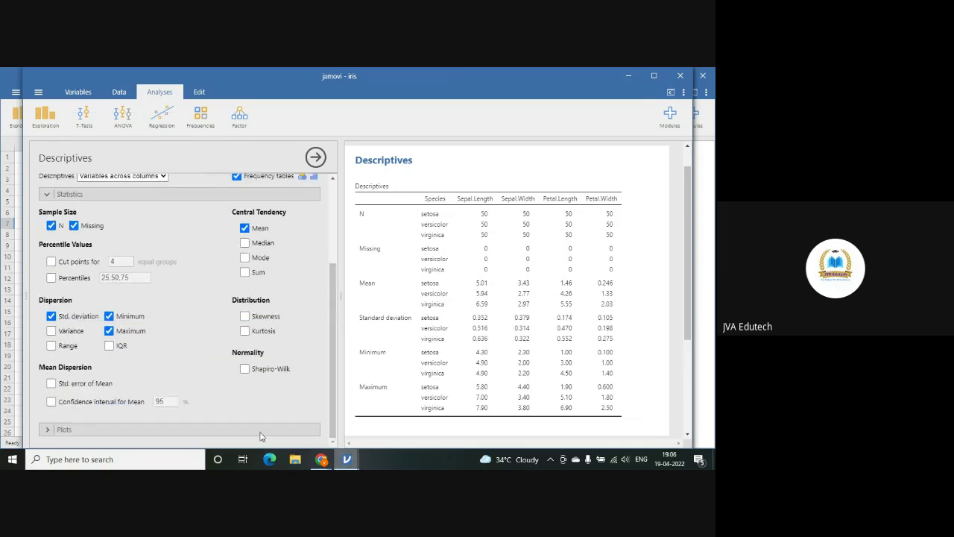
{"action": "left_click", "coordinate": [88, 430]}
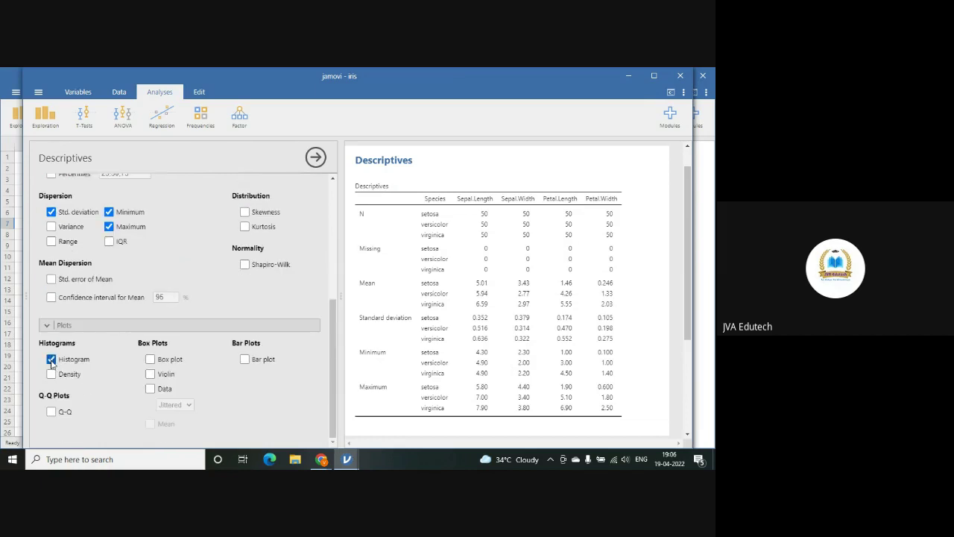
{"action": "scroll", "coordinate": [587, 357], "scroll_direction": "down", "scroll_amount": 3}
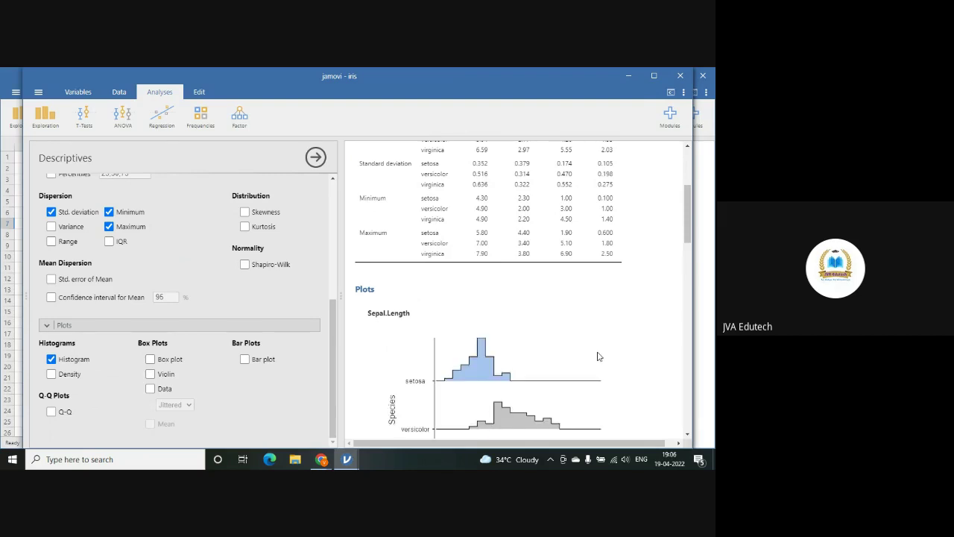
{"action": "scroll", "coordinate": [598, 356], "scroll_direction": "down", "scroll_amount": 5}
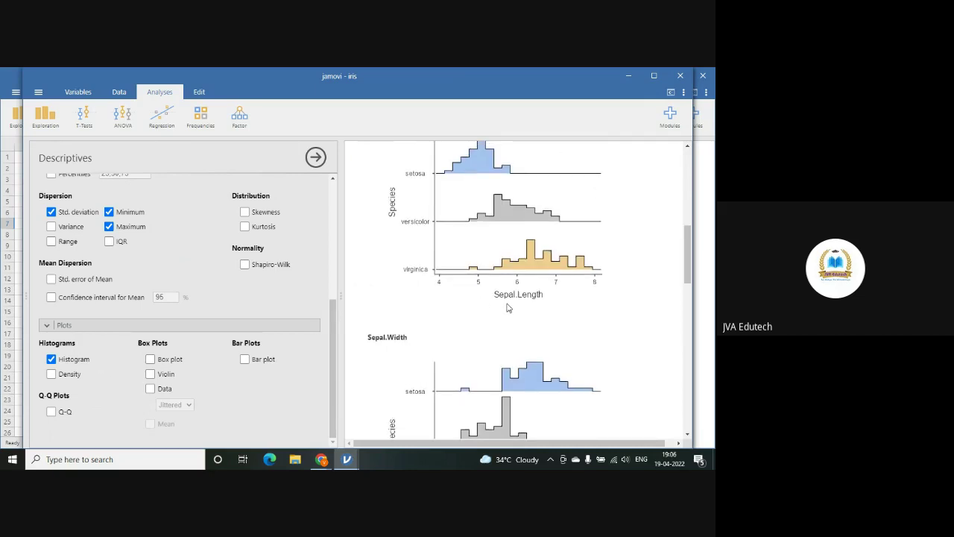
{"action": "scroll", "coordinate": [522, 291], "scroll_direction": "up", "scroll_amount": 8}
{"action": "scroll", "coordinate": [573, 343], "scroll_direction": "down", "scroll_amount": 1}
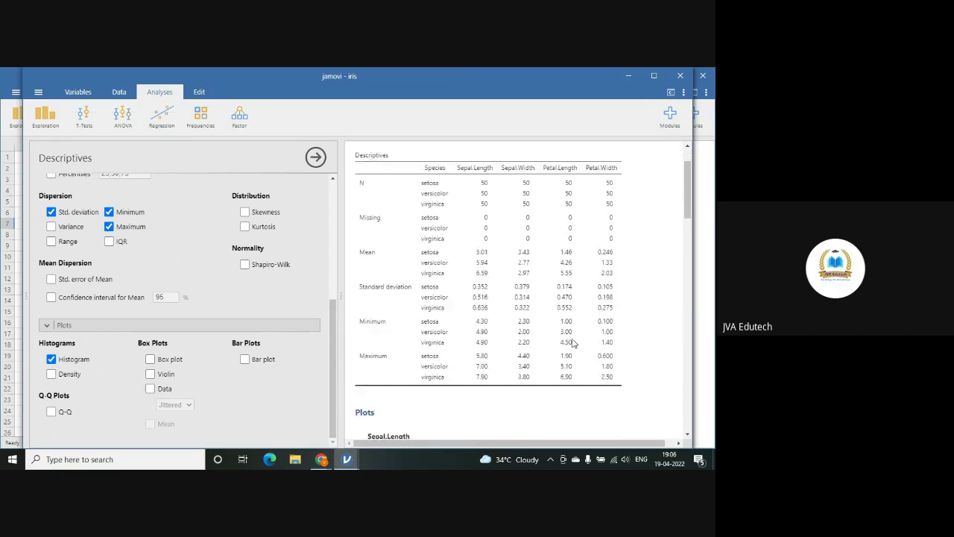
{"action": "scroll", "coordinate": [572, 343], "scroll_direction": "down", "scroll_amount": 4}
{"action": "scroll", "coordinate": [582, 377], "scroll_direction": "down", "scroll_amount": 1}
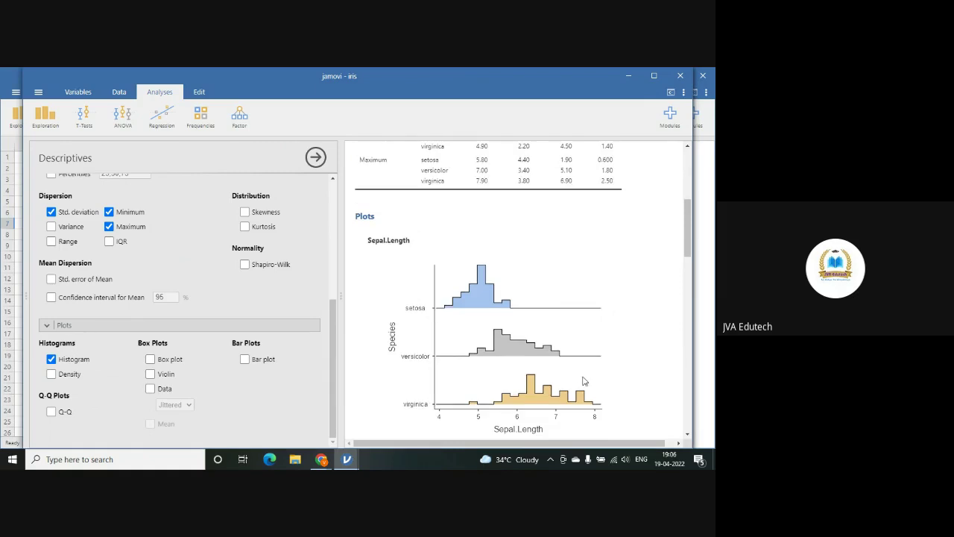
{"action": "scroll", "coordinate": [584, 381], "scroll_direction": "down", "scroll_amount": 2}
{"action": "left_click", "coordinate": [51, 358]}
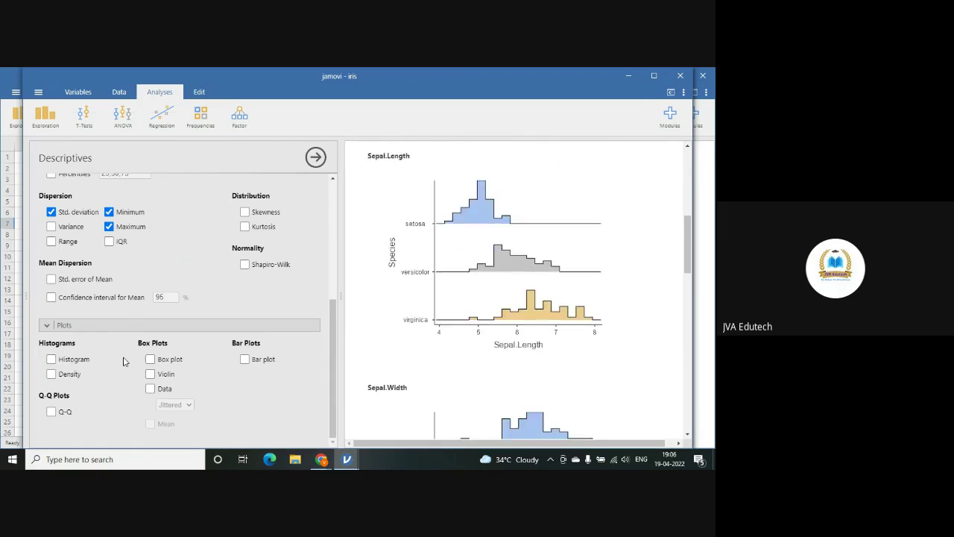
- Add box plots of the iris measurements by Species and review the Sepal.Length, Sepal.Width and Petal.Length plots
{"action": "left_click", "coordinate": [150, 359]}
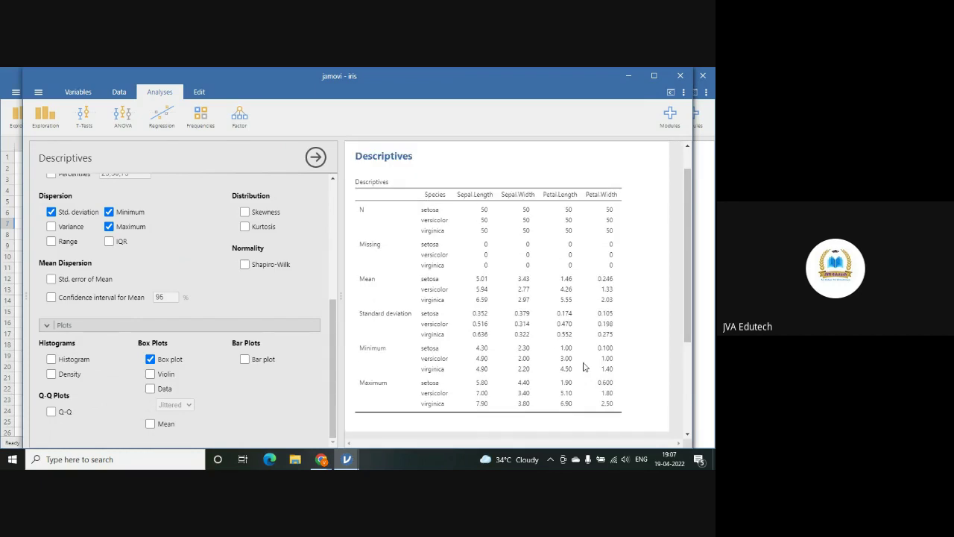
{"action": "scroll", "coordinate": [595, 366], "scroll_direction": "down", "scroll_amount": 4}
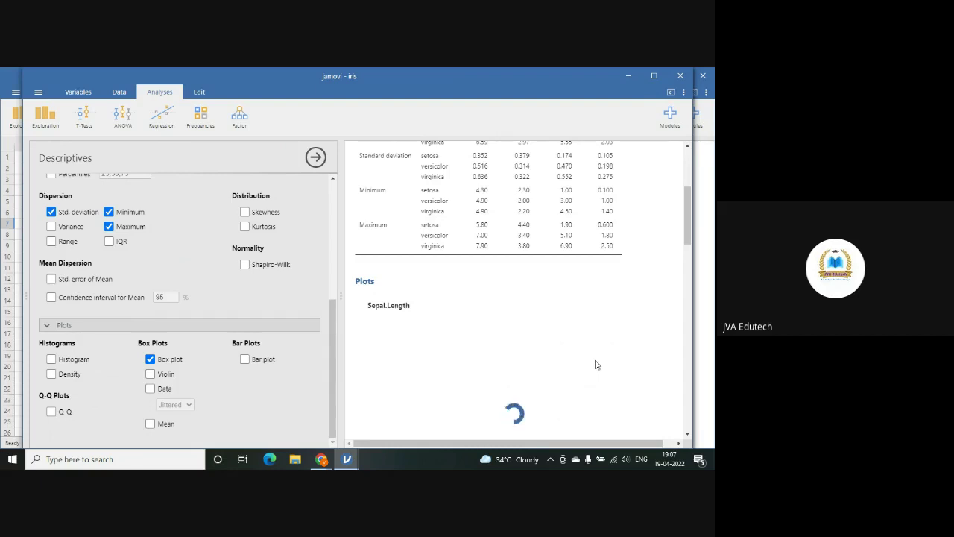
{"action": "scroll", "coordinate": [583, 355], "scroll_direction": "down", "scroll_amount": 3}
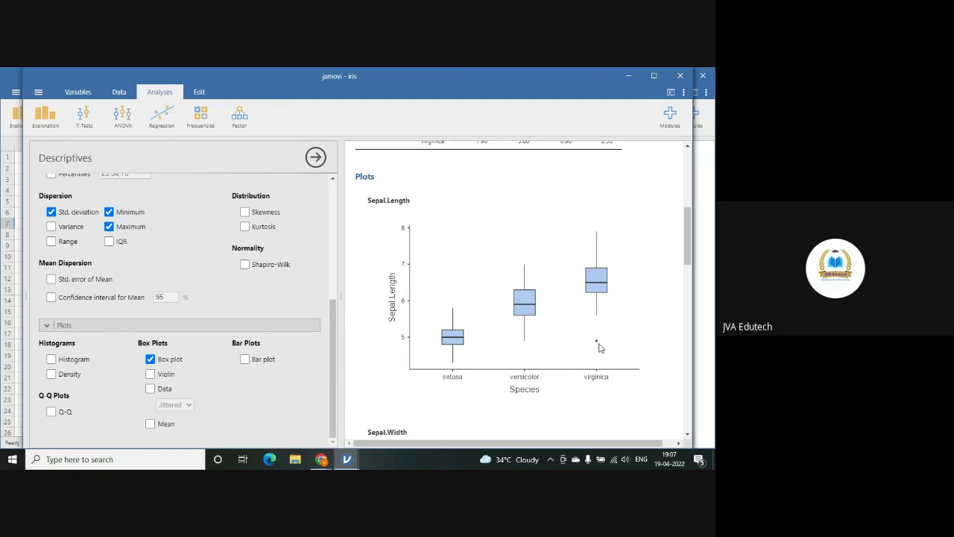
{"action": "scroll", "coordinate": [611, 355], "scroll_direction": "down", "scroll_amount": 5}
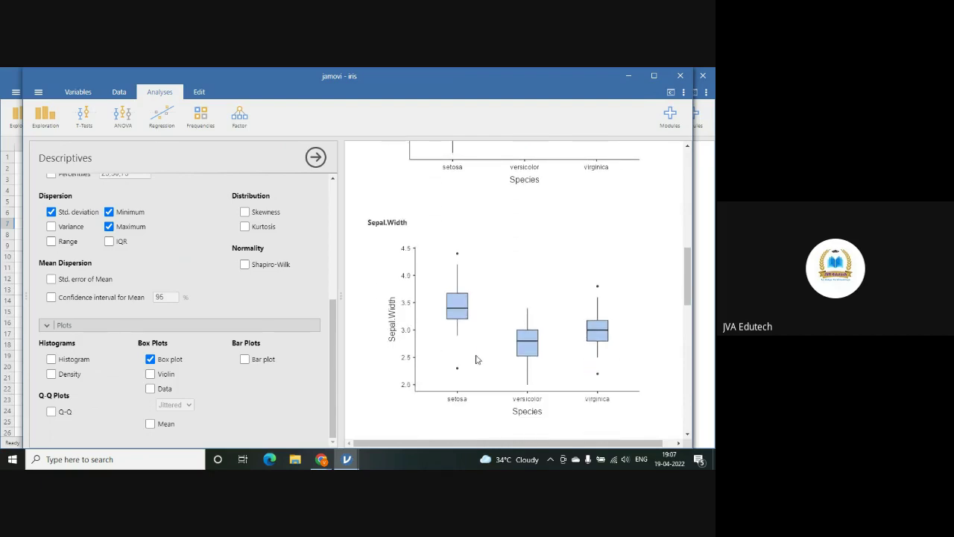
{"action": "scroll", "coordinate": [631, 351], "scroll_direction": "down", "scroll_amount": 4}
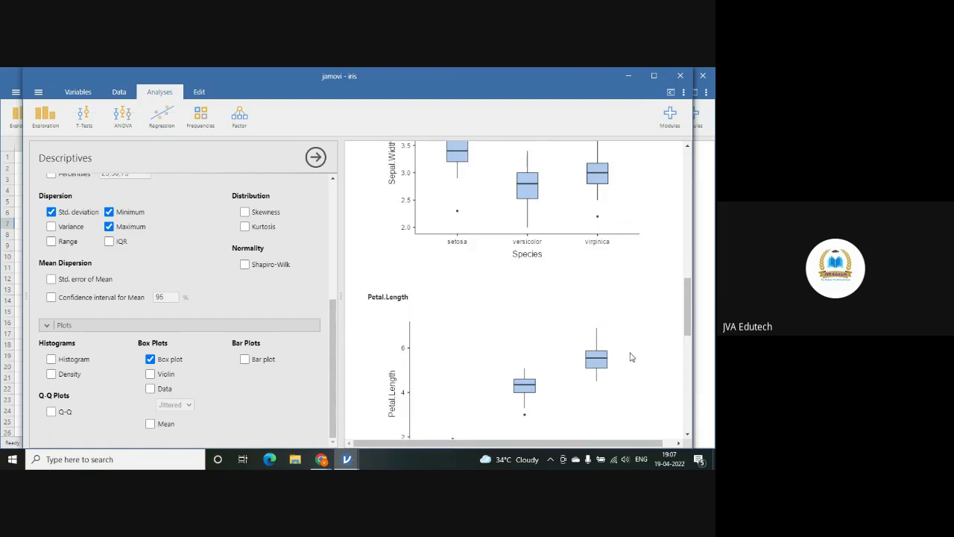
{"action": "scroll", "coordinate": [631, 358], "scroll_direction": "down", "scroll_amount": 1}
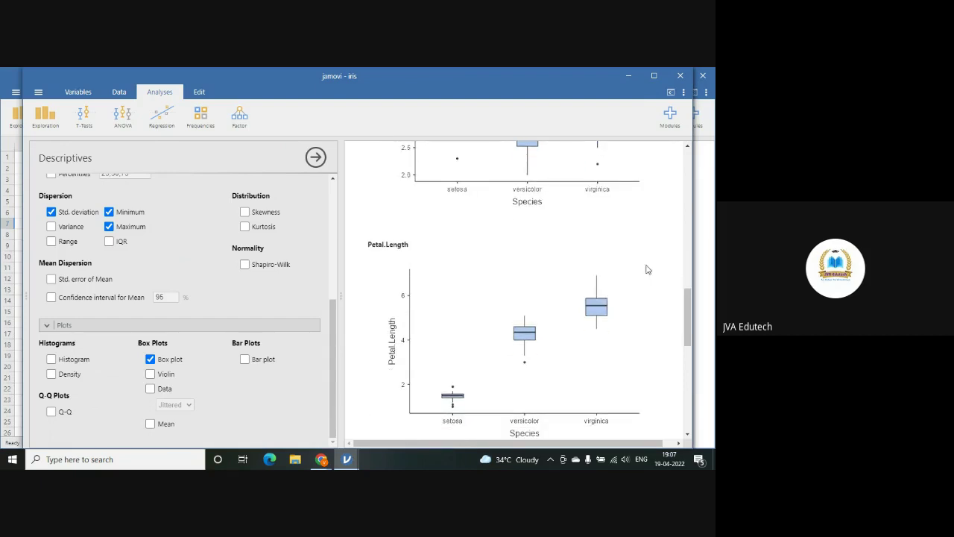
- Review the Petal.Length and Petal.Width box plots grouped by Species
{"action": "scroll", "coordinate": [573, 329], "scroll_direction": "down", "scroll_amount": 2}
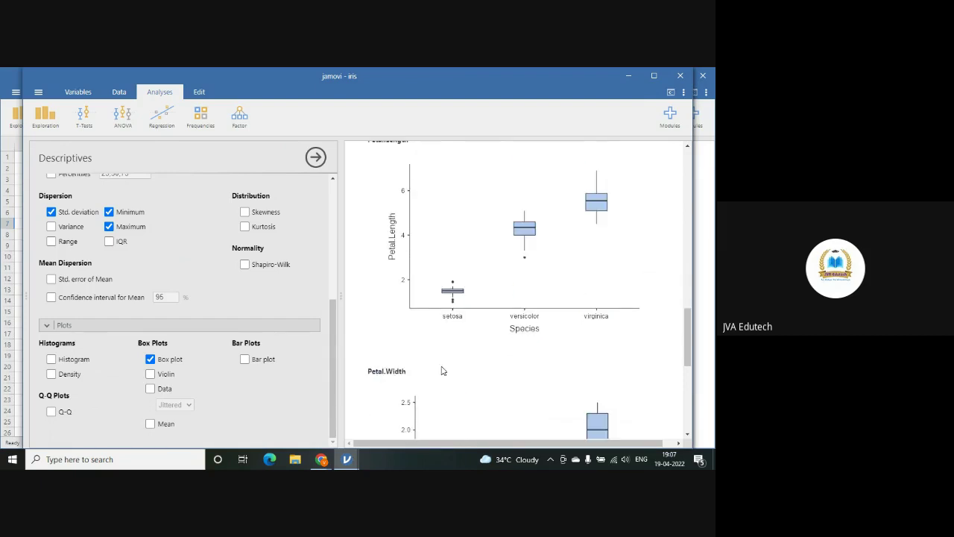
{"action": "scroll", "coordinate": [472, 360], "scroll_direction": "down", "scroll_amount": 2}
{"action": "scroll", "coordinate": [462, 386], "scroll_direction": "down", "scroll_amount": 3}
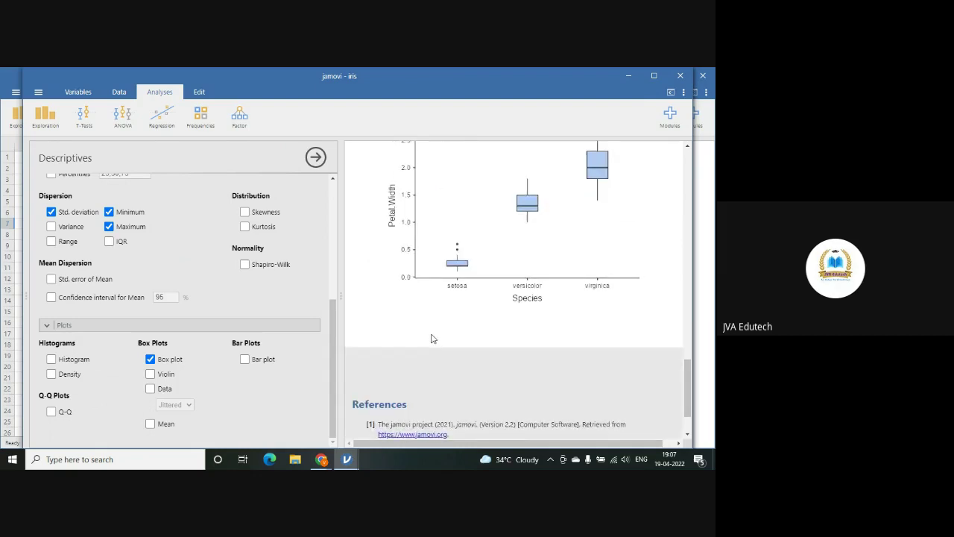
{"action": "scroll", "coordinate": [513, 300], "scroll_direction": "up", "scroll_amount": 4}
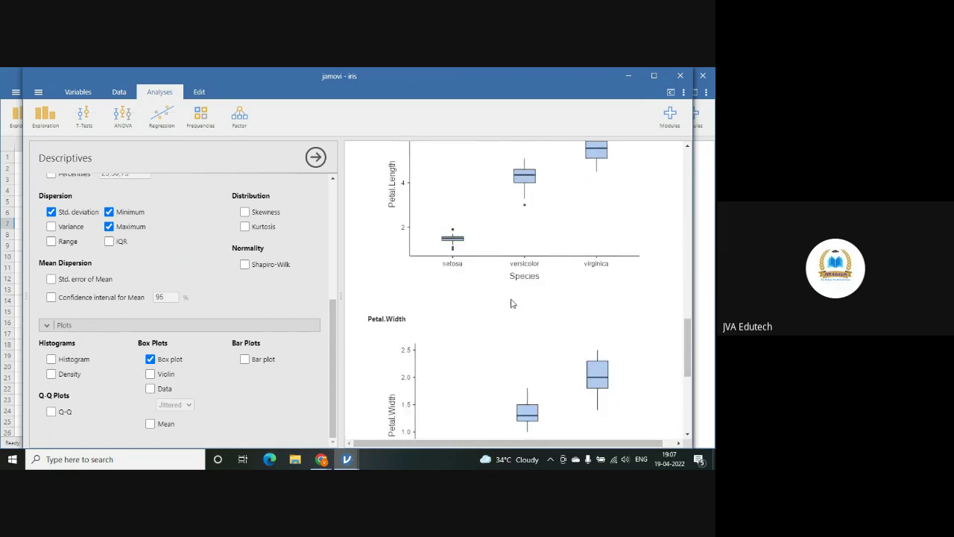
- Remove Species as the grouping variable and review the ungrouped box plots together with the descriptives table
{"action": "scroll", "coordinate": [238, 255], "scroll_direction": "up", "scroll_amount": 5}
{"action": "left_click", "coordinate": [224, 248]}
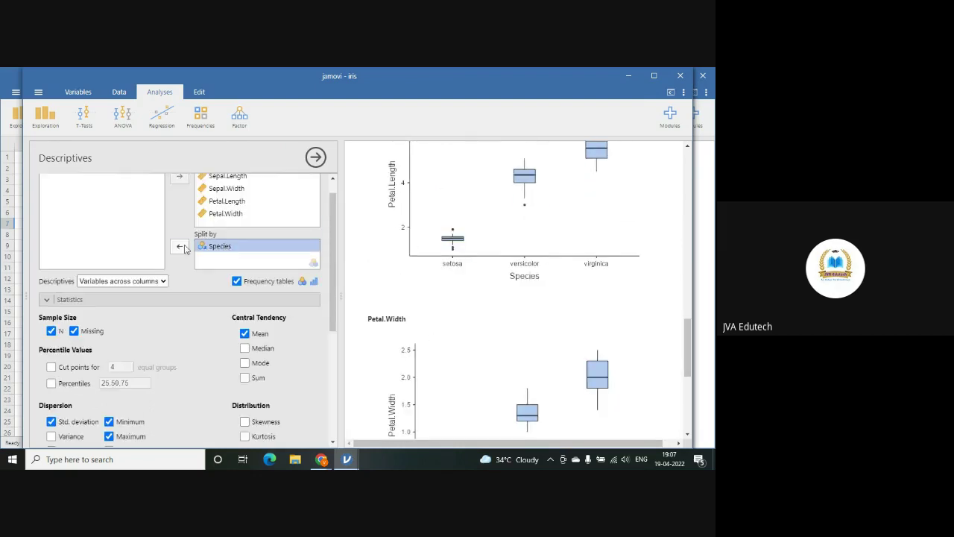
{"action": "left_click", "coordinate": [179, 246]}
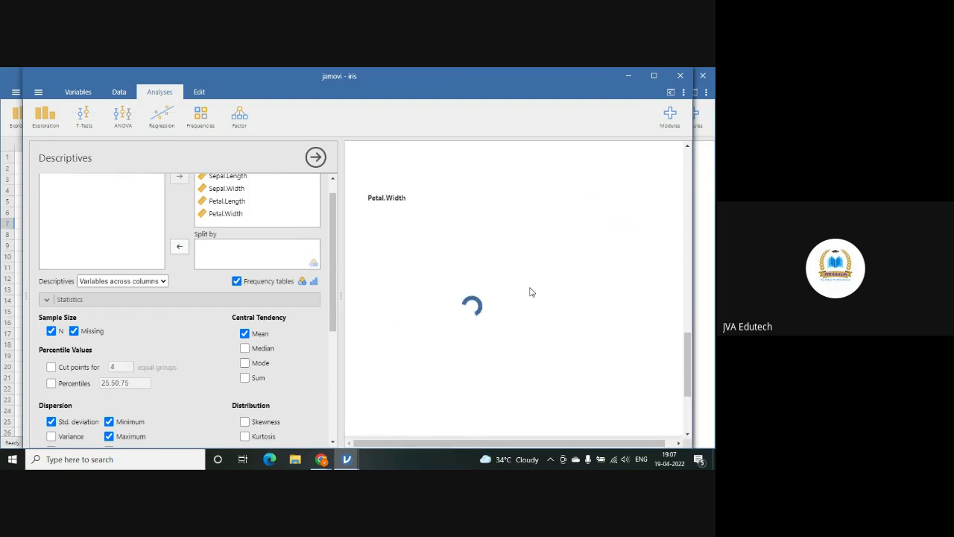
{"action": "scroll", "coordinate": [584, 304], "scroll_direction": "up", "scroll_amount": 10}
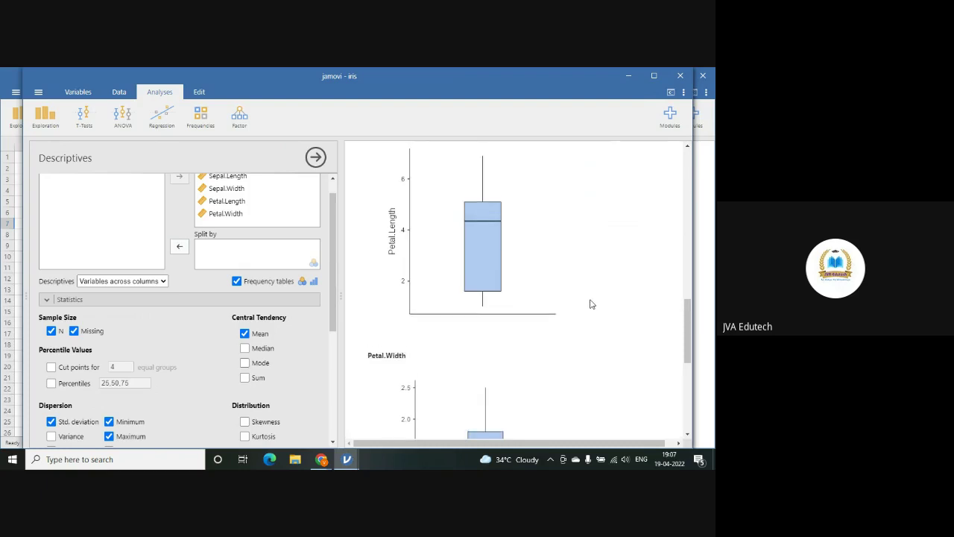
{"action": "scroll", "coordinate": [507, 314], "scroll_direction": "up", "scroll_amount": 2}
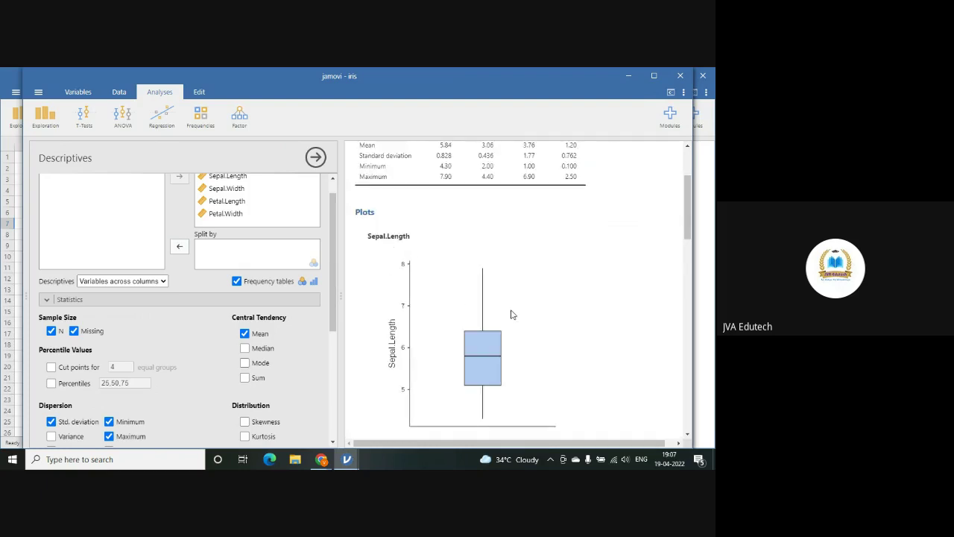
{"action": "scroll", "coordinate": [513, 313], "scroll_direction": "down", "scroll_amount": 5}
{"action": "scroll", "coordinate": [545, 316], "scroll_direction": "down", "scroll_amount": 4}
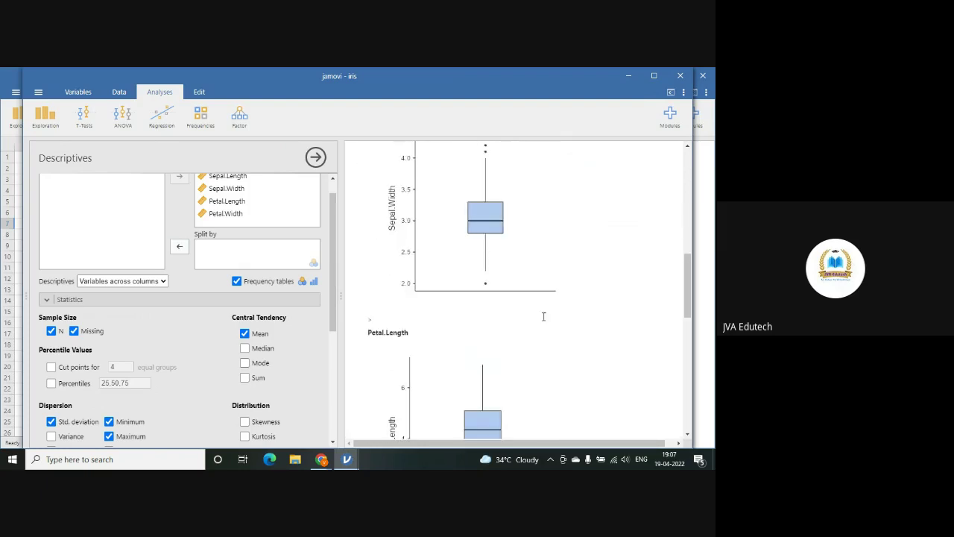
{"action": "scroll", "coordinate": [550, 320], "scroll_direction": "up", "scroll_amount": 3}
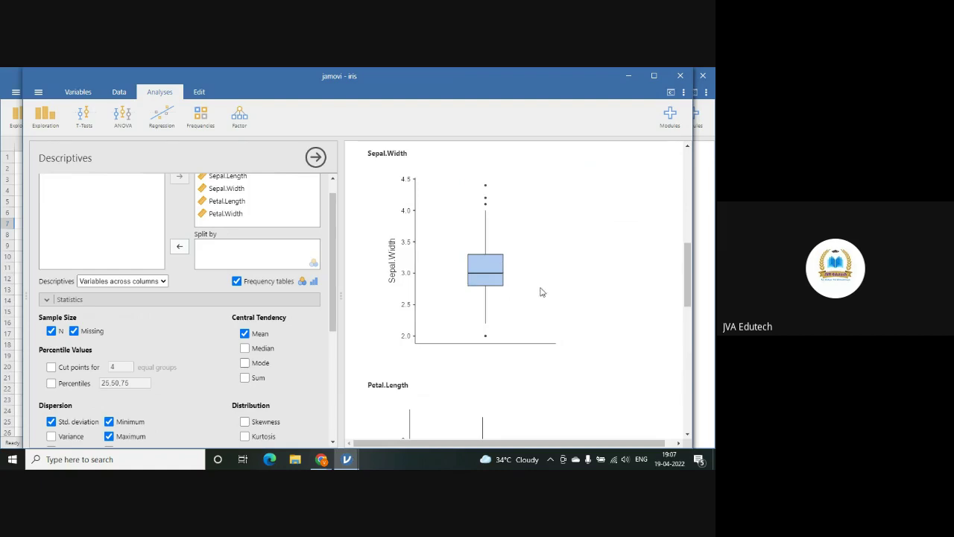
{"action": "scroll", "coordinate": [538, 293], "scroll_direction": "up", "scroll_amount": 3}
{"action": "scroll", "coordinate": [504, 315], "scroll_direction": "up", "scroll_amount": 3}
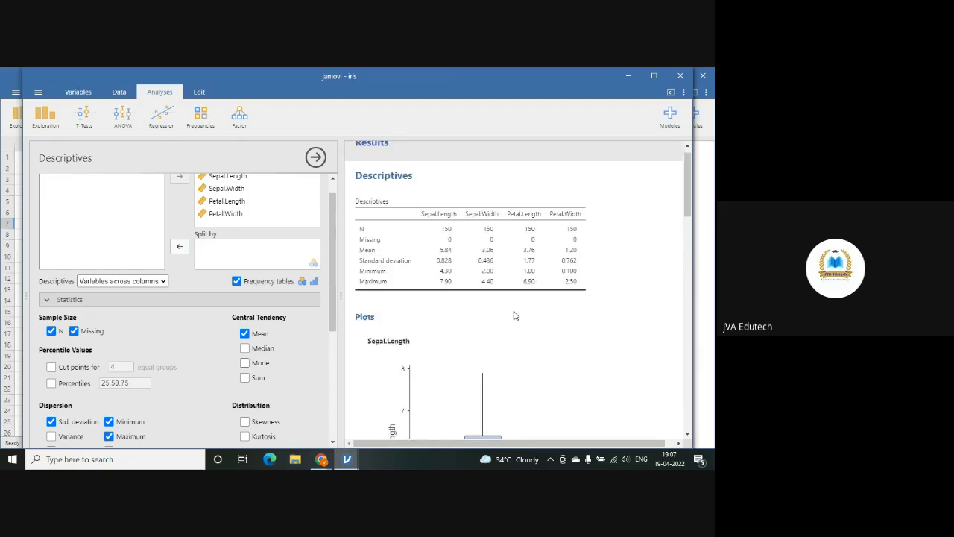
{"action": "scroll", "coordinate": [513, 315], "scroll_direction": "down", "scroll_amount": 3}
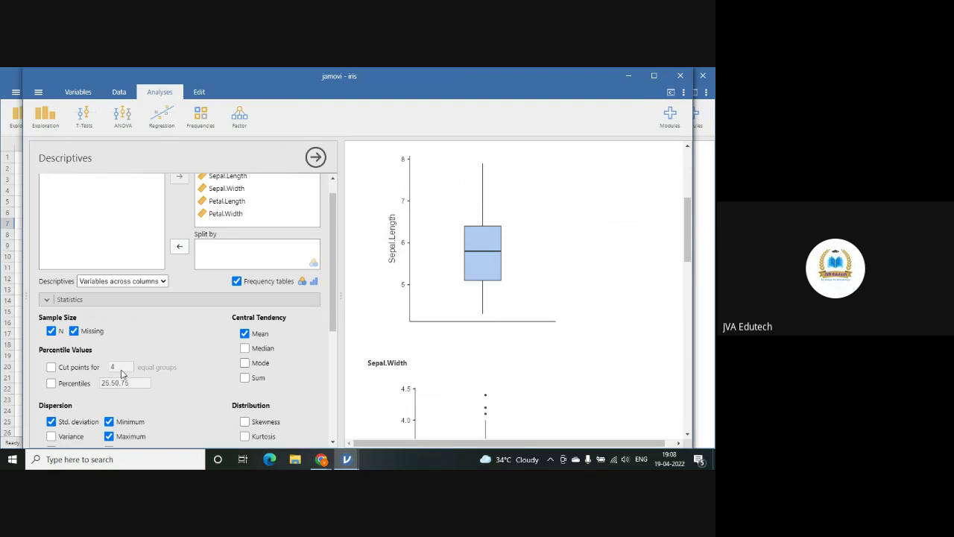
- Add density plots of the iris measurements and review the Sepal.Length density curve against its box plot
{"action": "scroll", "coordinate": [156, 375], "scroll_direction": "down", "scroll_amount": 3}
{"action": "scroll", "coordinate": [168, 371], "scroll_direction": "down", "scroll_amount": 3}
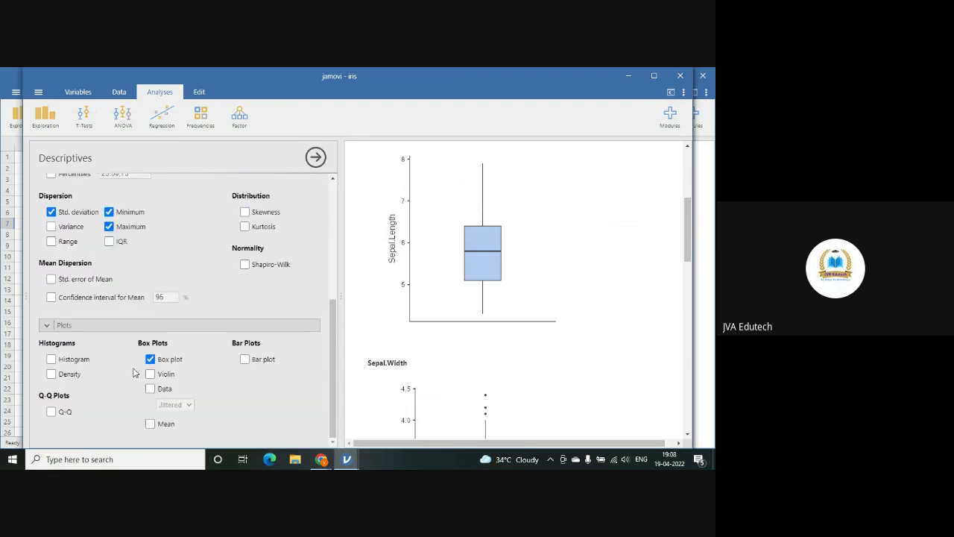
{"action": "left_click", "coordinate": [51, 374]}
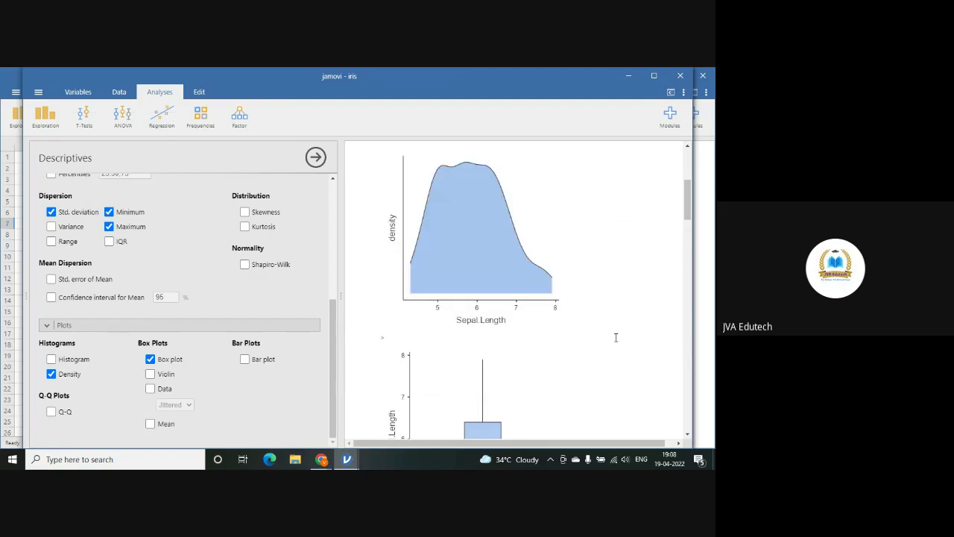
{"action": "scroll", "coordinate": [582, 268], "scroll_direction": "up", "scroll_amount": 4}
{"action": "scroll", "coordinate": [584, 271], "scroll_direction": "down", "scroll_amount": 4}
{"action": "scroll", "coordinate": [550, 281], "scroll_direction": "down", "scroll_amount": 3}
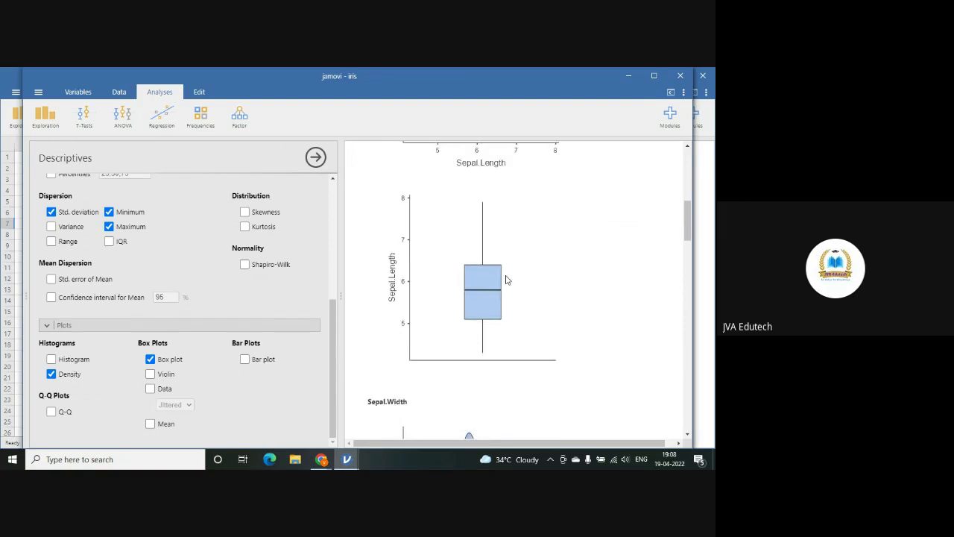
- Compare the ungrouped density curves and box plots of Sepal.Width, Petal.Length and Petal.Width
{"action": "scroll", "coordinate": [506, 279], "scroll_direction": "down", "scroll_amount": 5}
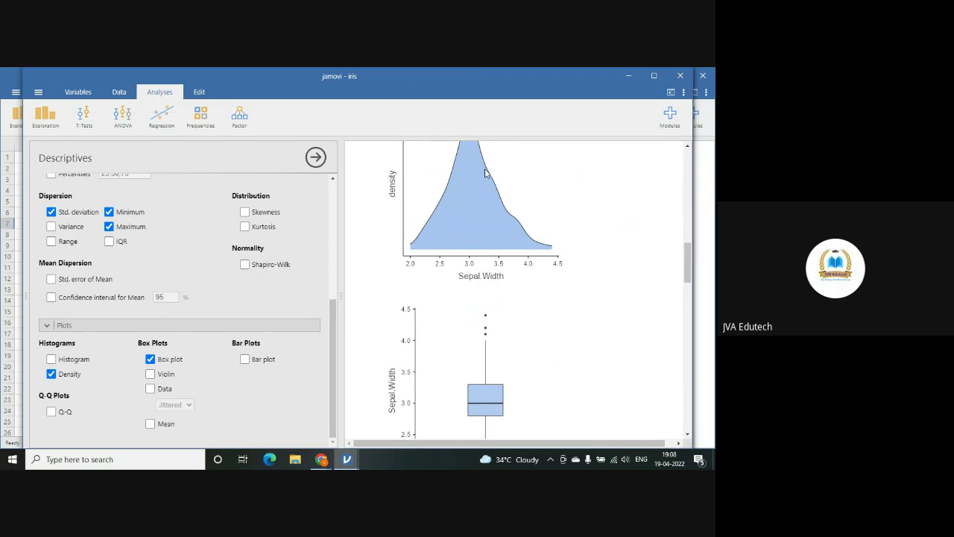
{"action": "scroll", "coordinate": [444, 236], "scroll_direction": "up", "scroll_amount": 2}
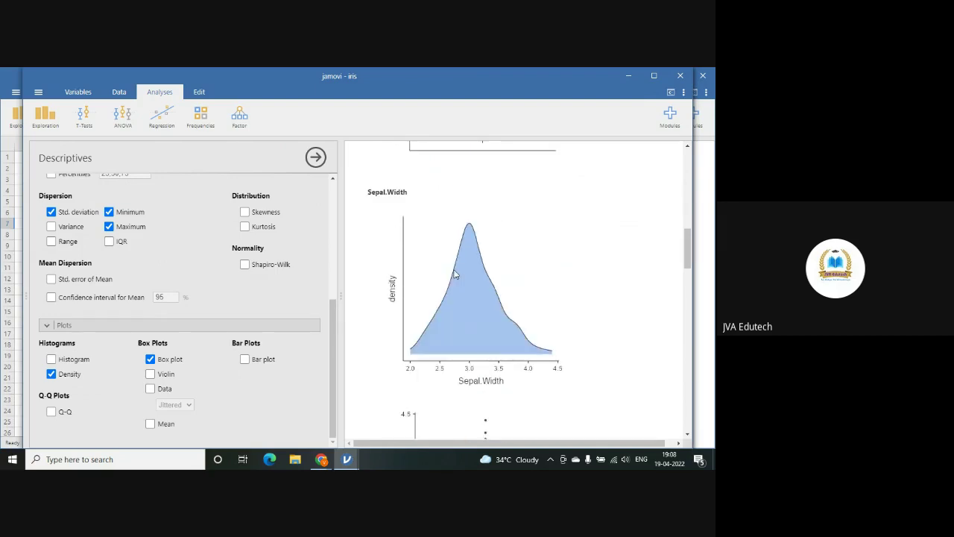
{"action": "scroll", "coordinate": [510, 325], "scroll_direction": "down", "scroll_amount": 4}
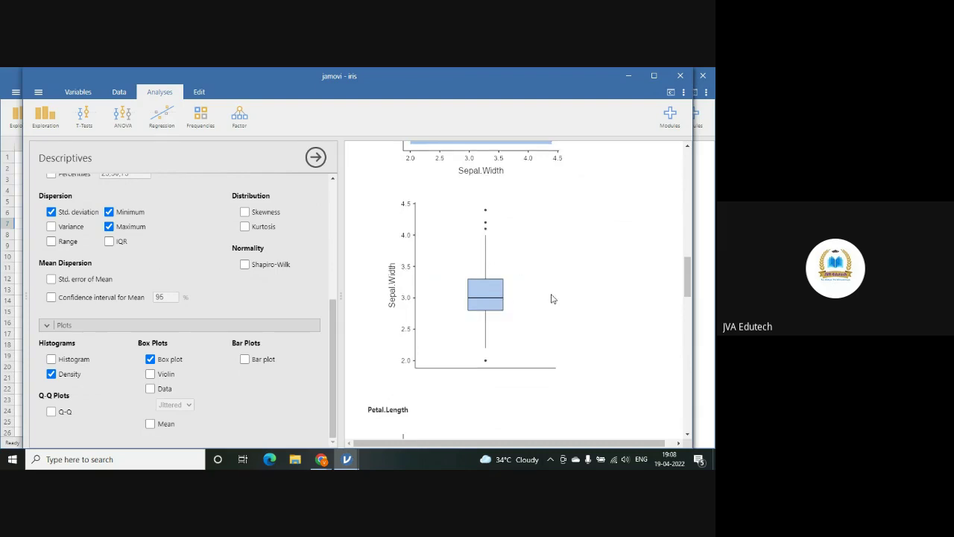
{"action": "scroll", "coordinate": [552, 298], "scroll_direction": "down", "scroll_amount": 3}
{"action": "scroll", "coordinate": [533, 344], "scroll_direction": "down", "scroll_amount": 7}
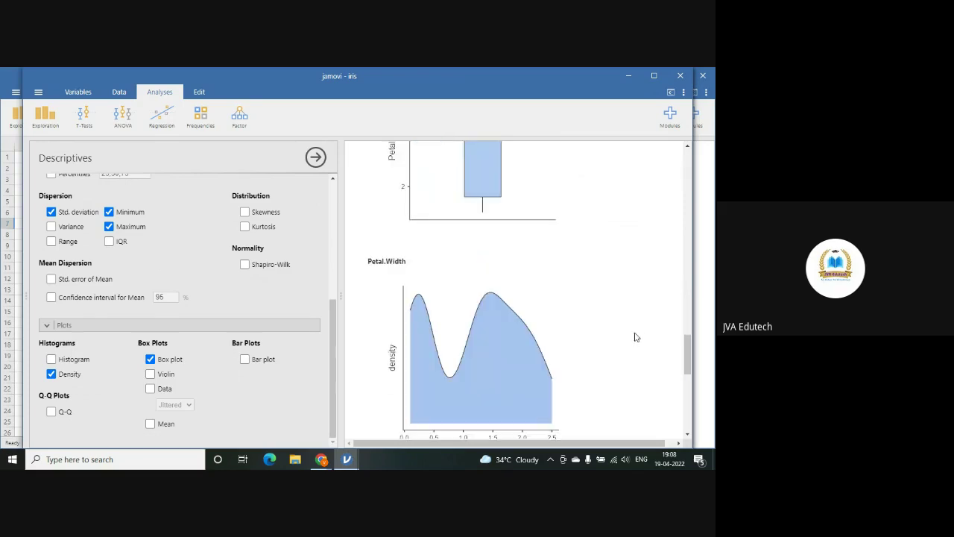
{"action": "scroll", "coordinate": [608, 319], "scroll_direction": "down", "scroll_amount": 3}
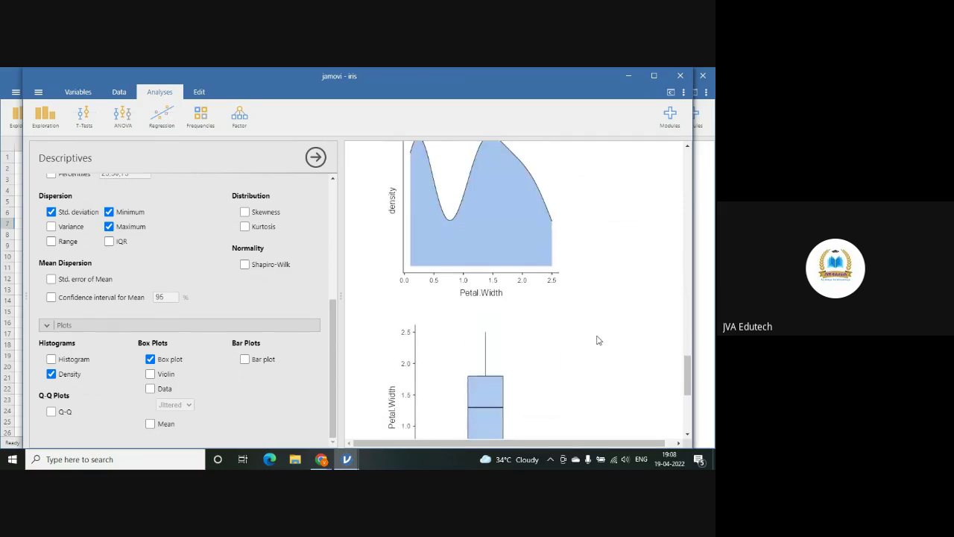
{"action": "scroll", "coordinate": [599, 337], "scroll_direction": "up", "scroll_amount": 3}
{"action": "scroll", "coordinate": [529, 319], "scroll_direction": "up", "scroll_amount": 5}
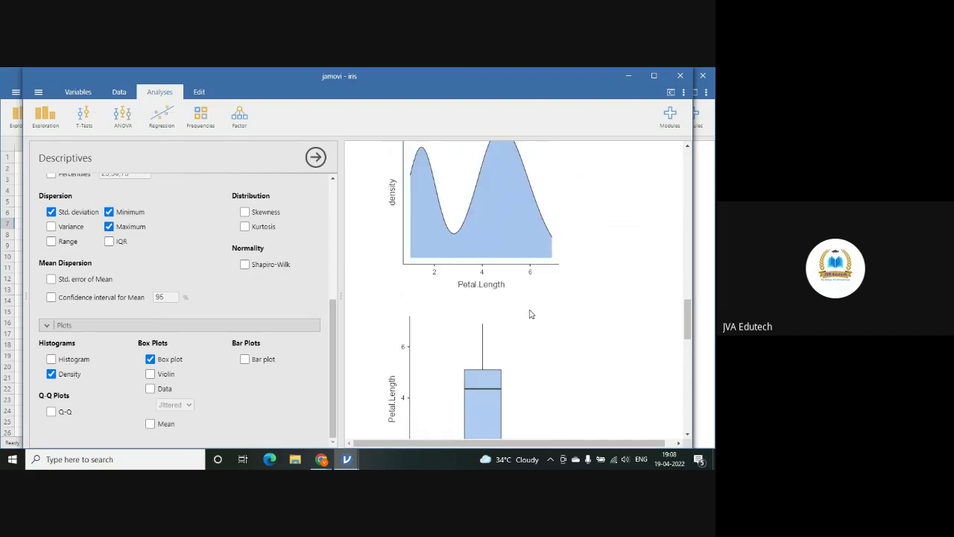
{"action": "scroll", "coordinate": [346, 315], "scroll_direction": "up", "scroll_amount": 3}
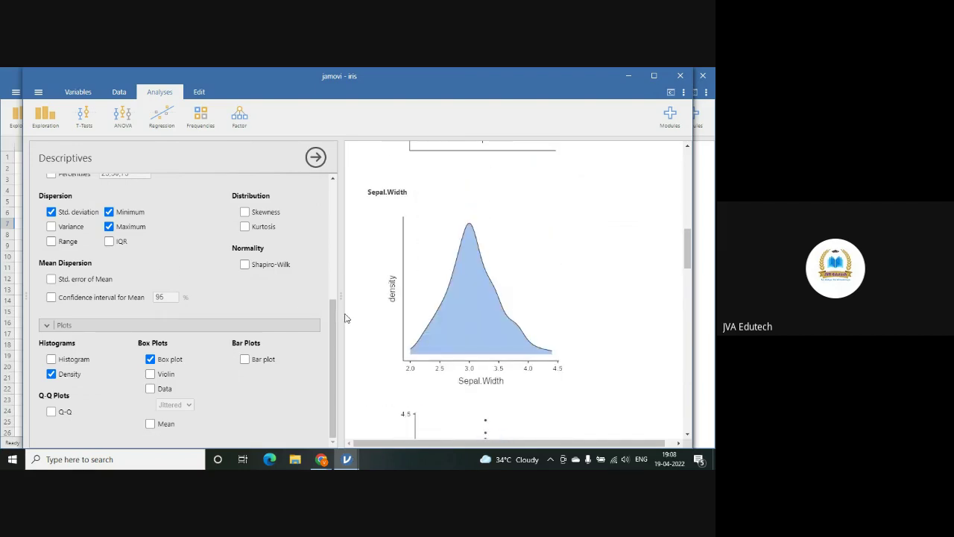
- Split the descriptives by Species again and examine the Sepal.Length density and box plots for each species
{"action": "scroll", "coordinate": [230, 256], "scroll_direction": "up", "scroll_amount": 3}
{"action": "scroll", "coordinate": [185, 270], "scroll_direction": "up", "scroll_amount": 1}
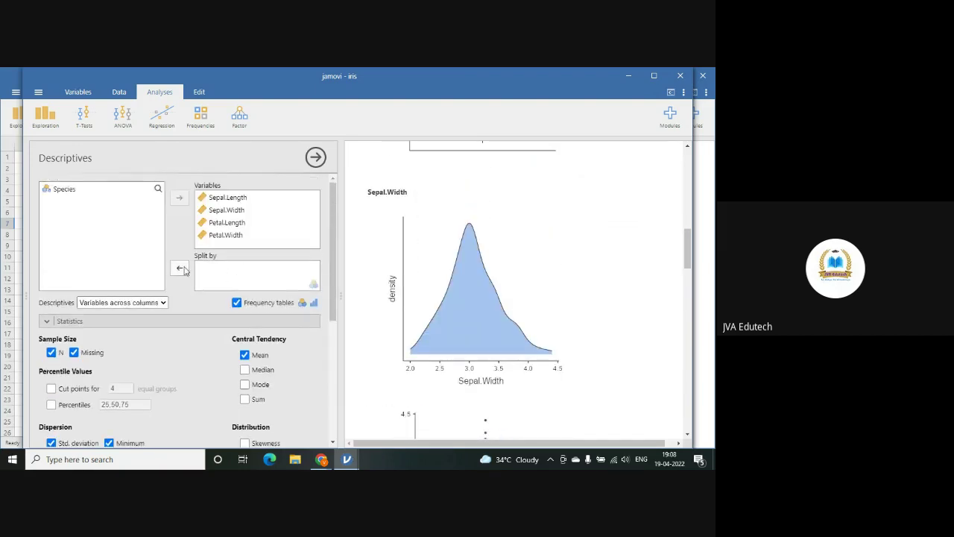
{"action": "left_click", "coordinate": [51, 192]}
{"action": "left_click", "coordinate": [179, 267]}
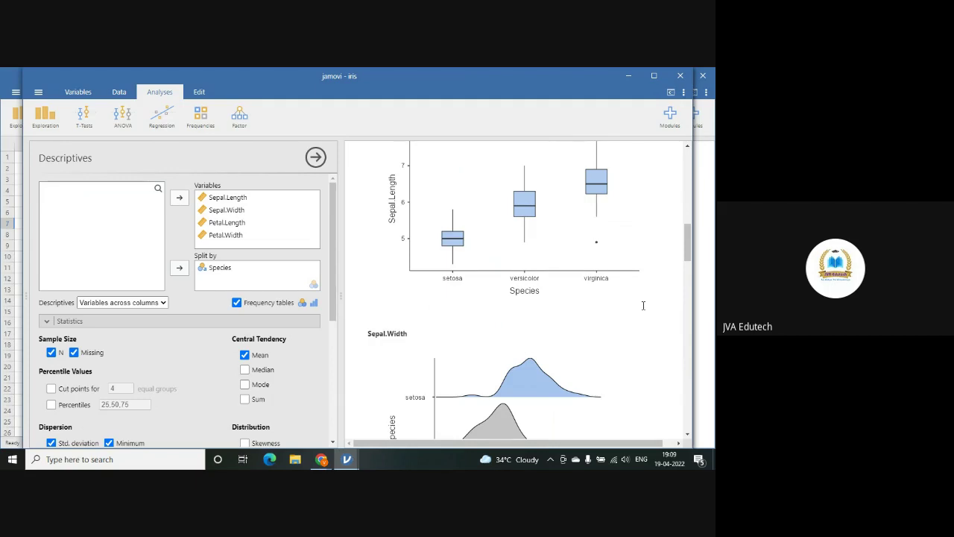
{"action": "scroll", "coordinate": [632, 299], "scroll_direction": "up", "scroll_amount": 3}
{"action": "scroll", "coordinate": [630, 297], "scroll_direction": "up", "scroll_amount": 3}
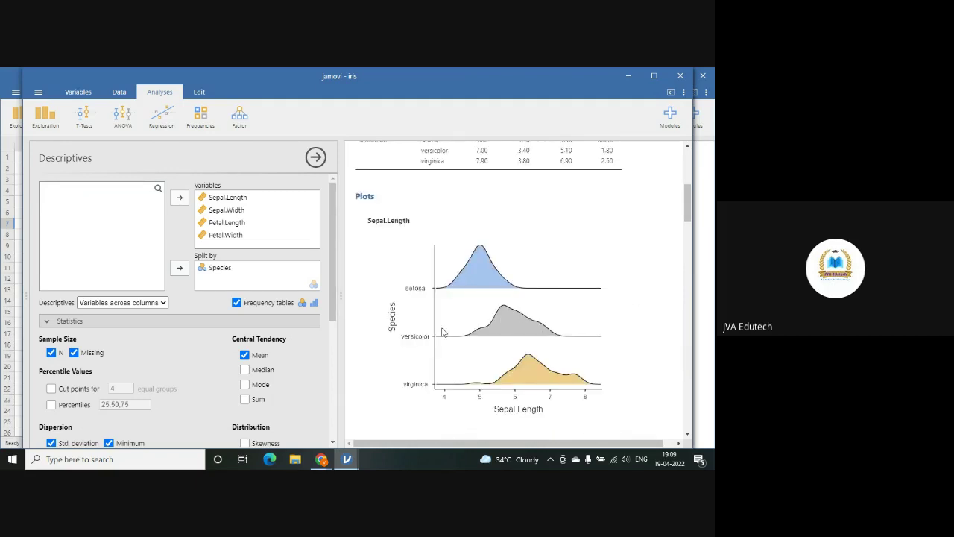
{"action": "scroll", "coordinate": [548, 356], "scroll_direction": "down", "scroll_amount": 3}
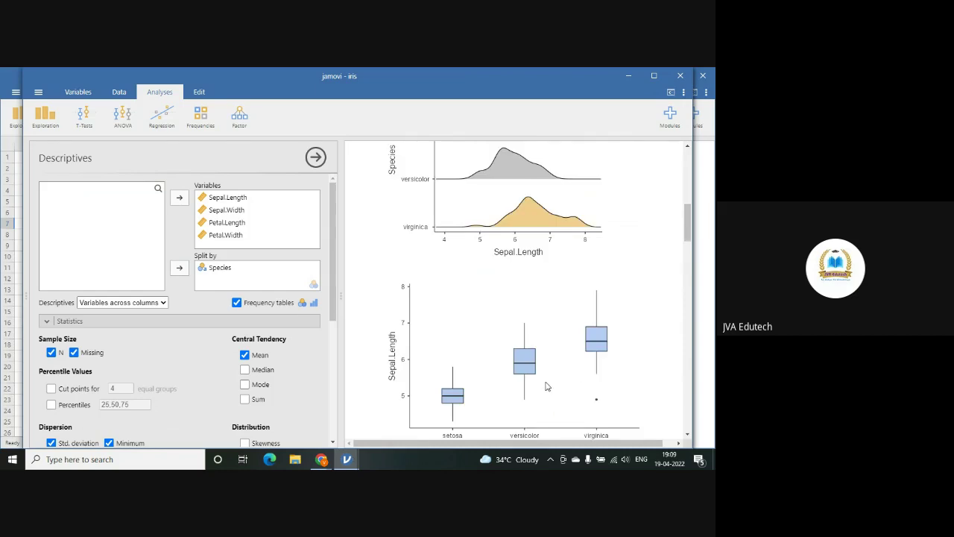
- Remove Species as the split-by variable of the Descriptives analysis
{"action": "scroll", "coordinate": [552, 384], "scroll_direction": "down", "scroll_amount": 3}
{"action": "scroll", "coordinate": [575, 341], "scroll_direction": "down", "scroll_amount": 1}
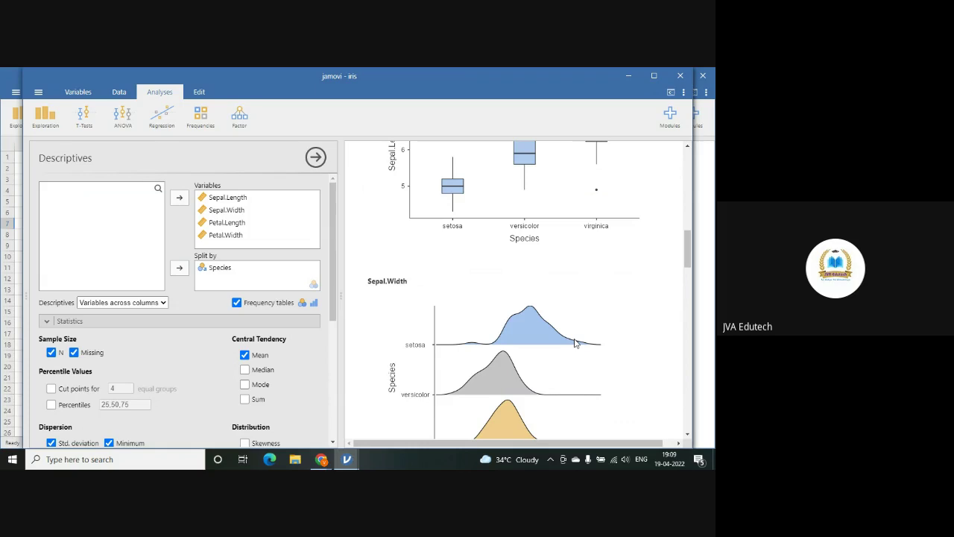
{"action": "left_click", "coordinate": [219, 271]}
{"action": "left_click", "coordinate": [179, 267]}
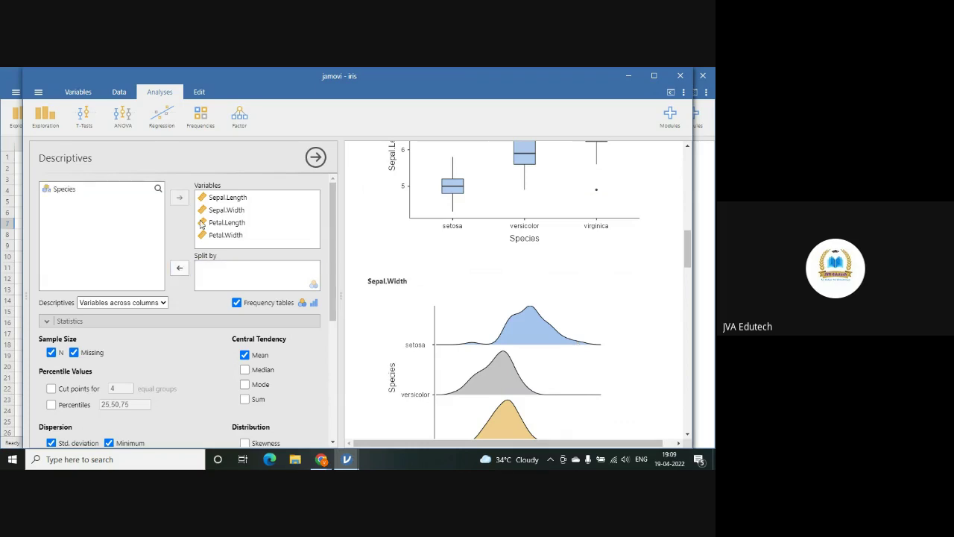
- Remove Sepal.Length, Sepal.Width, Petal.Length and Petal.Width from the Descriptives variables and close the analysis options
{"action": "left_click", "coordinate": [225, 198]}
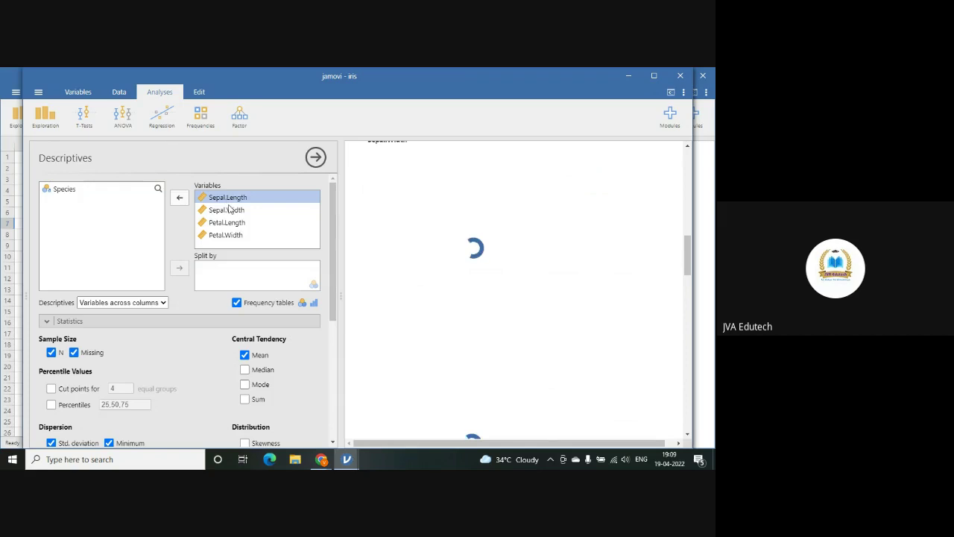
{"action": "left_click", "coordinate": [179, 198]}
{"action": "left_click", "coordinate": [179, 198]}
{"action": "left_click", "coordinate": [179, 198]}
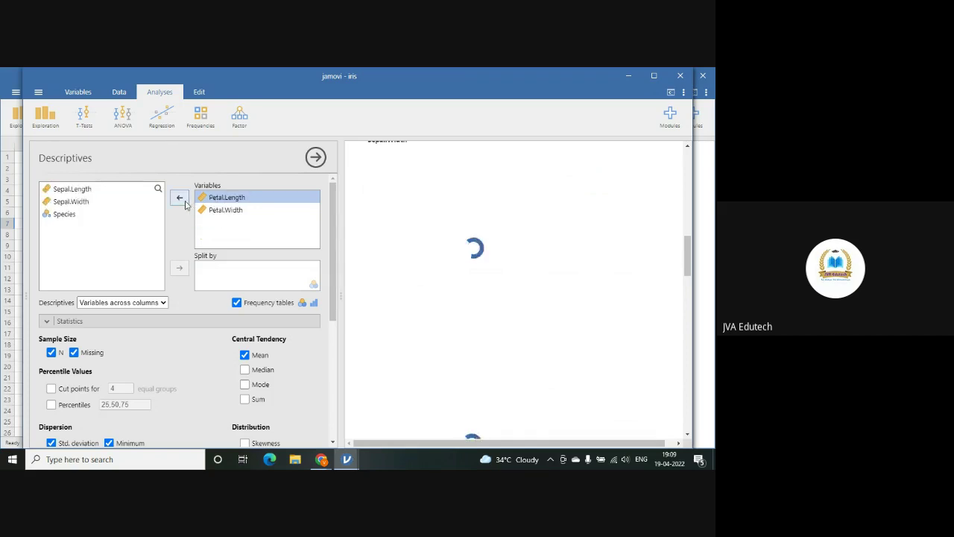
{"action": "left_click", "coordinate": [179, 197]}
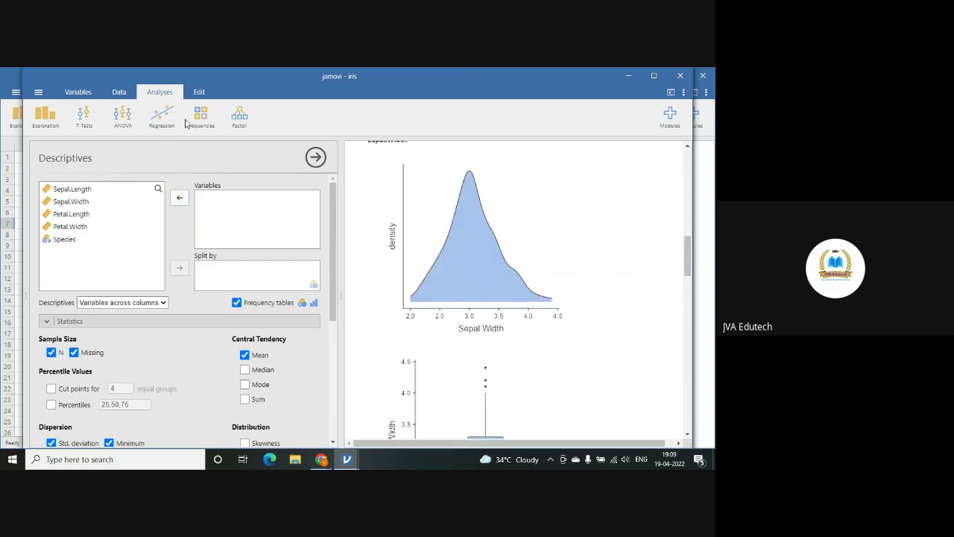
{"action": "left_click", "coordinate": [316, 159]}
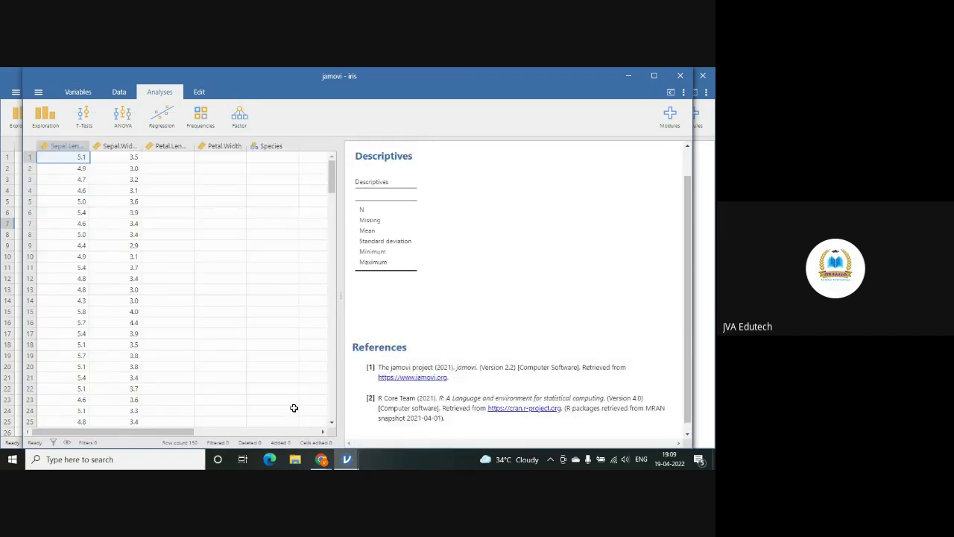
- Switch to the Google Meet window and from there to the Module 2_Day 1.pptx presentation in PowerPoint
{"action": "mouse_move", "coordinate": [301, 453]}
{"action": "left_click", "coordinate": [279, 434]}
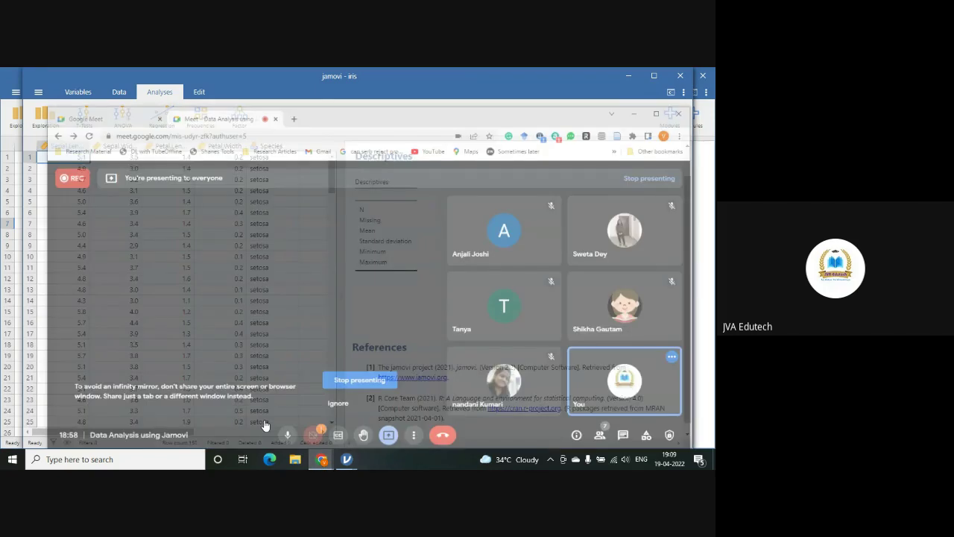
{"action": "left_click", "coordinate": [364, 373]}
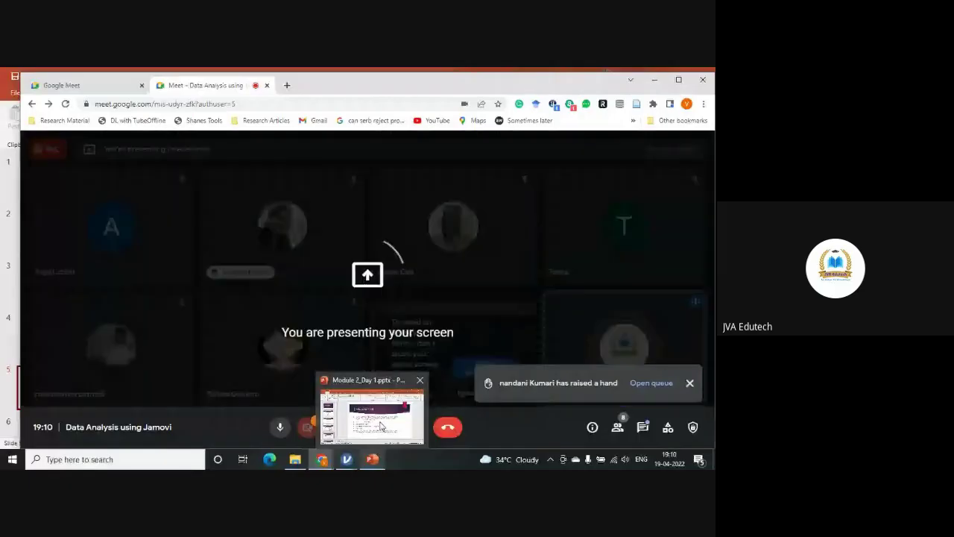
{"action": "left_click", "coordinate": [372, 460]}
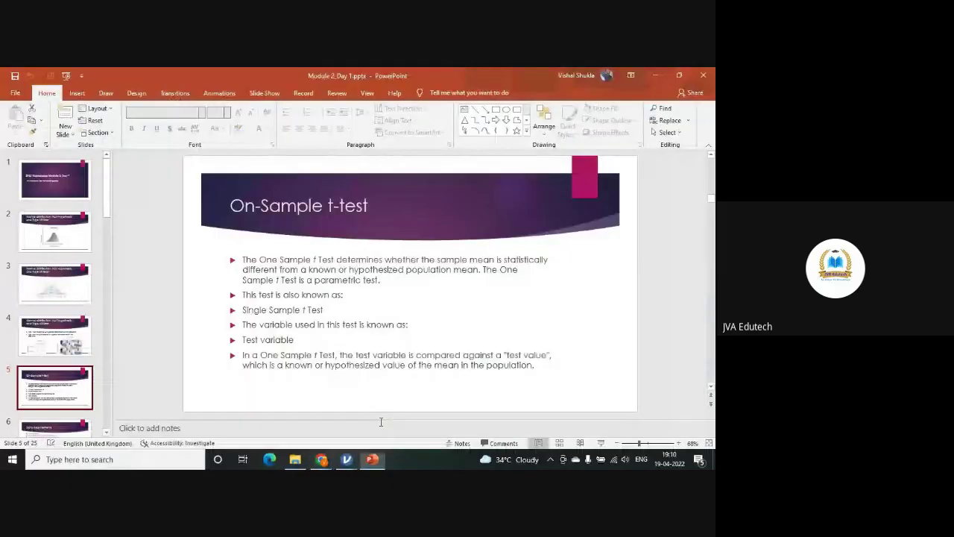
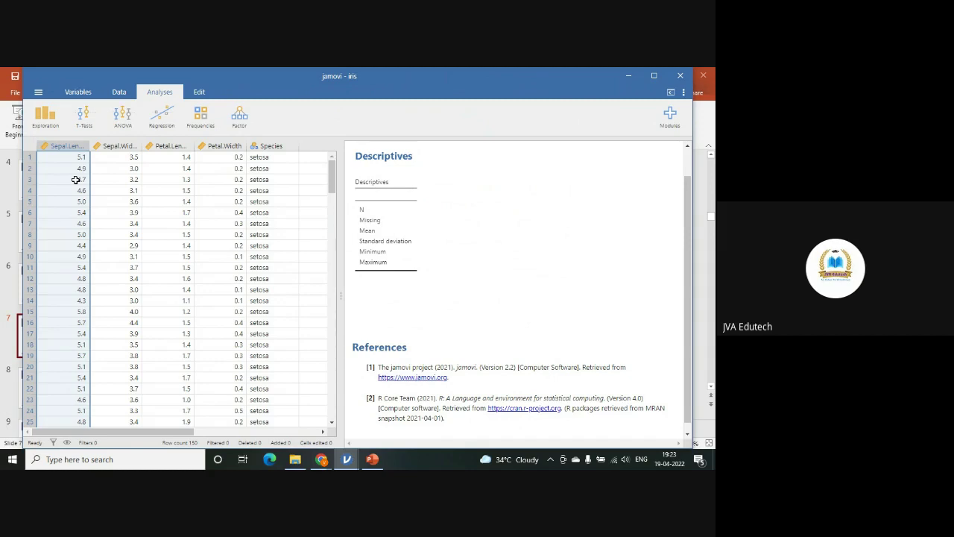
- Find Notepad through the Windows search and open it with a blank document
{"action": "left_click", "coordinate": [137, 460]}
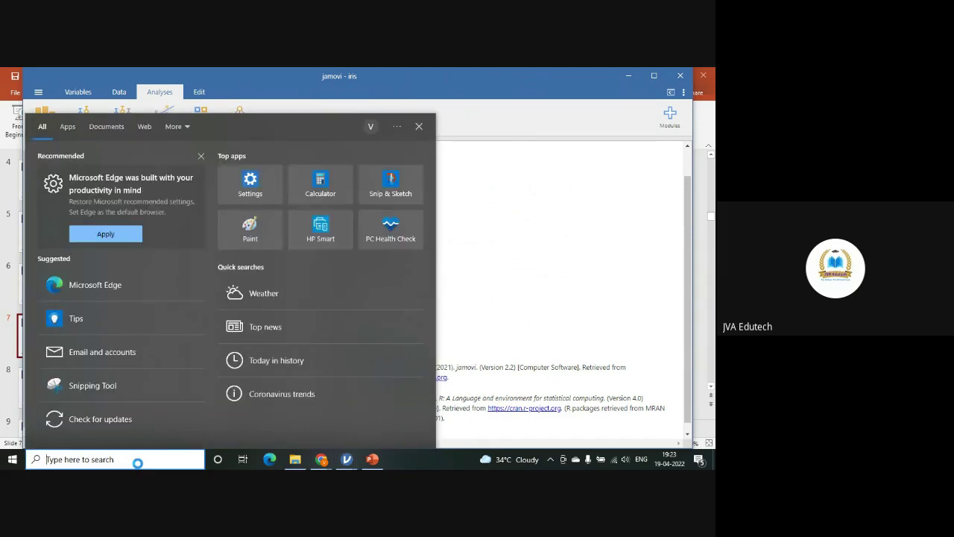
{"action": "type", "text": "notepad"}
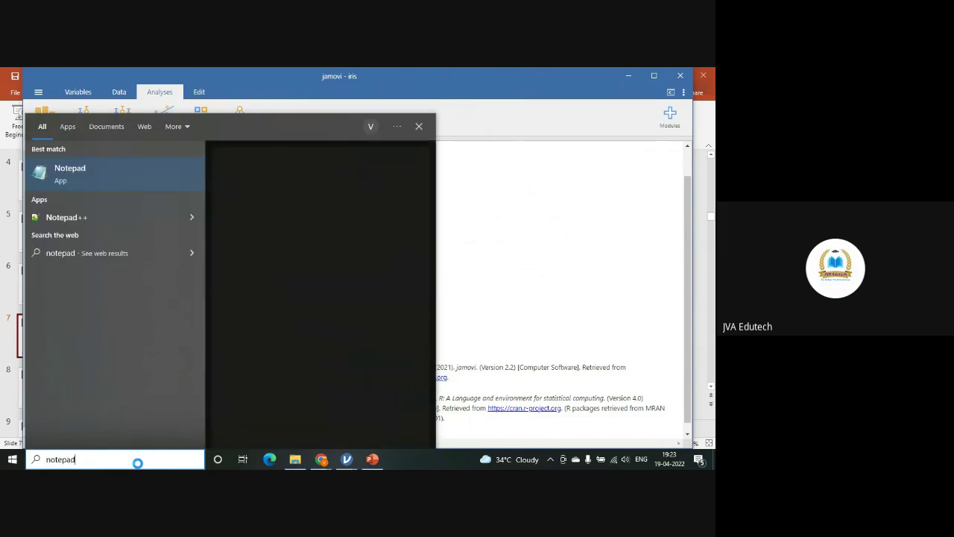
{"action": "key", "text": "Return"}
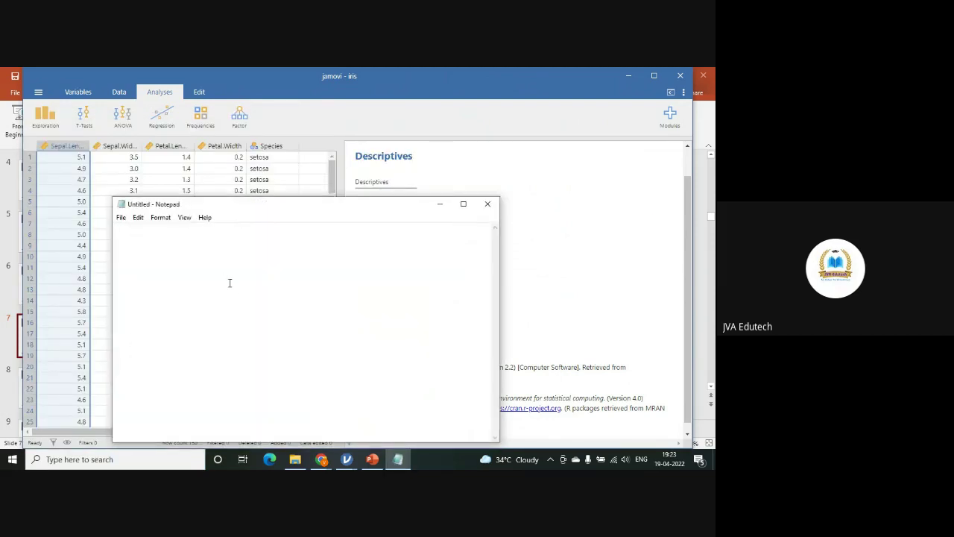
- Write the null hypothesis "H0: Mu = x (There is no significant differnce between the population mean and sample mean length of the sepal of iris flower)"
{"action": "type", "text": "H0: Mu"}
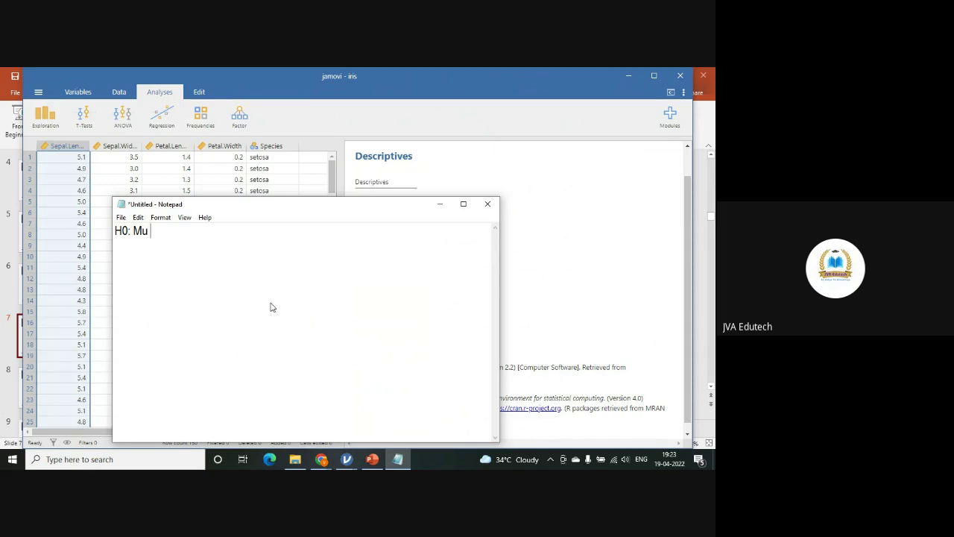
{"action": "type", "text": " = x (There is no si"}
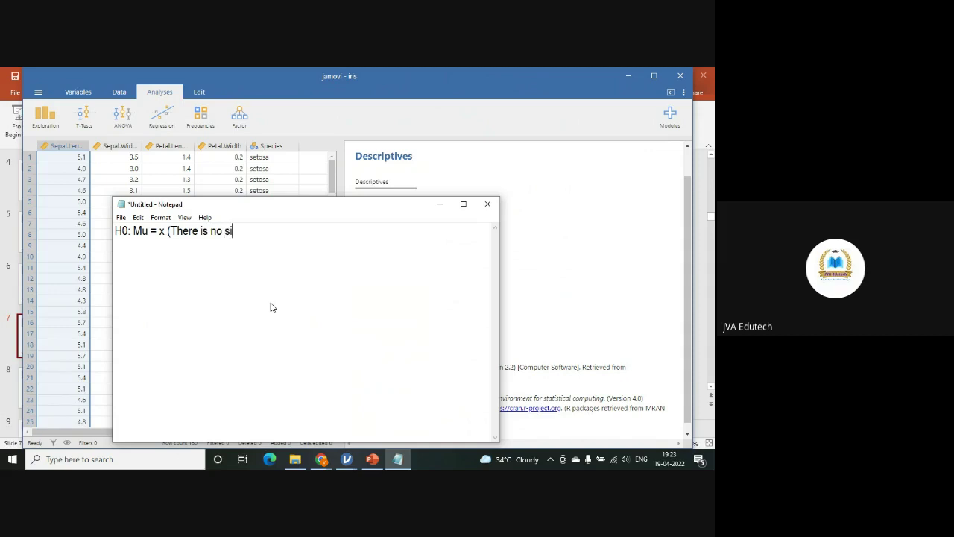
{"action": "type", "text": "gnificant differn"}
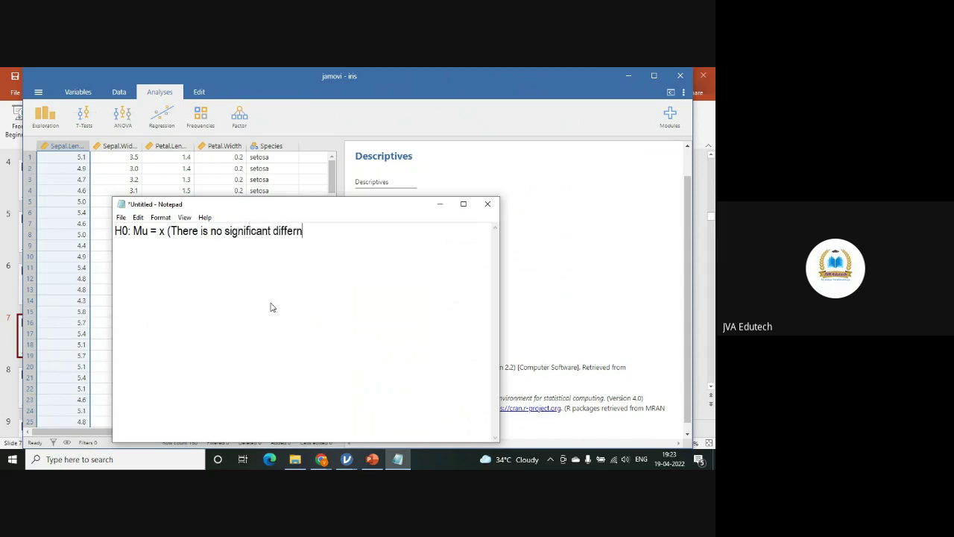
{"action": "type", "text": "ce between the "}
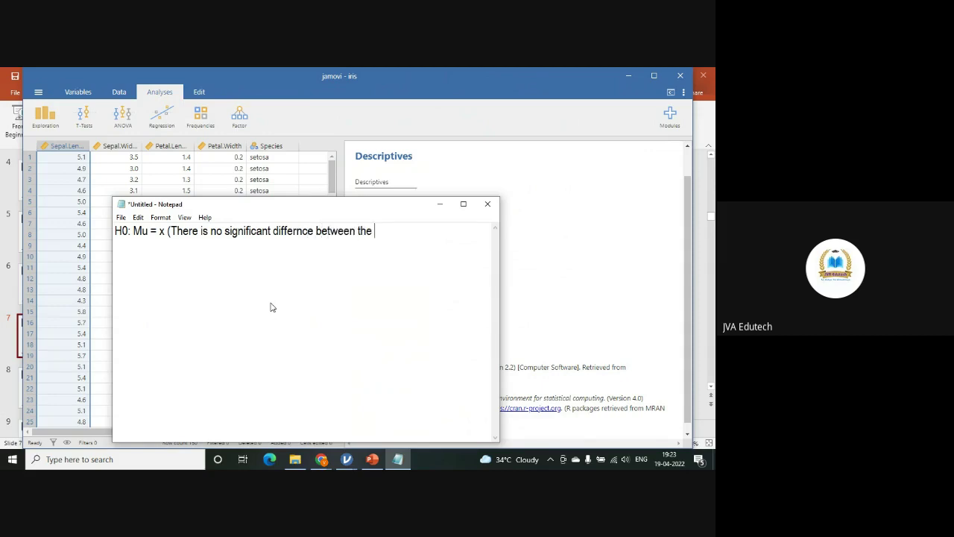
{"action": "type", "text": "population mean"}
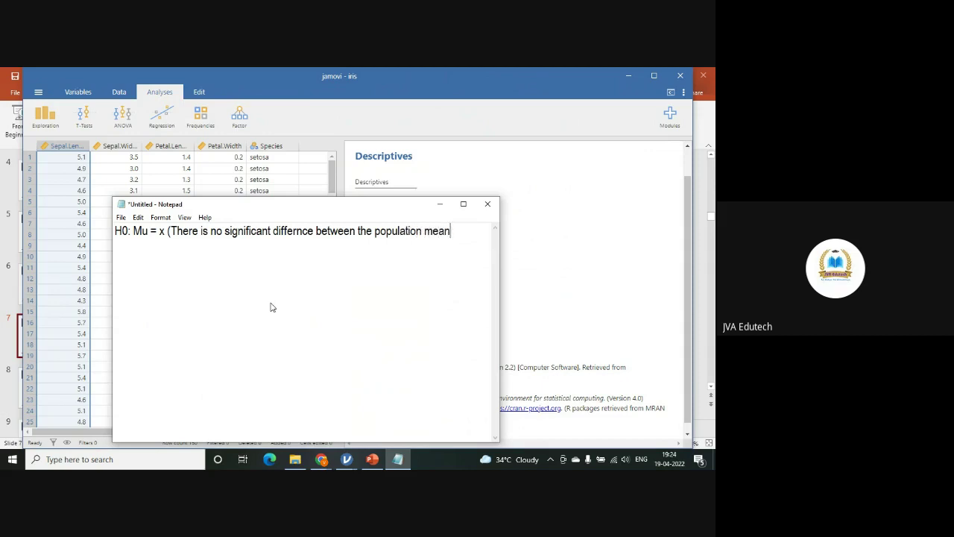
{"action": "type", "text": " and sample mean"}
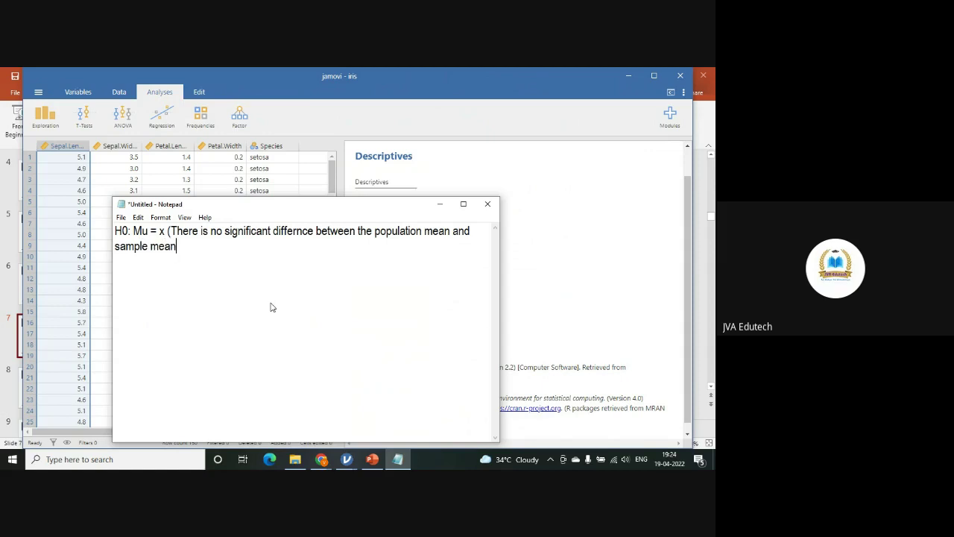
{"action": "type", "text": " leg"}
{"action": "key", "text": "BackSpace"}
{"action": "type", "text": "nt"}
{"action": "key", "text": "BackSpace"}
{"action": "type", "text": "gth of the se"}
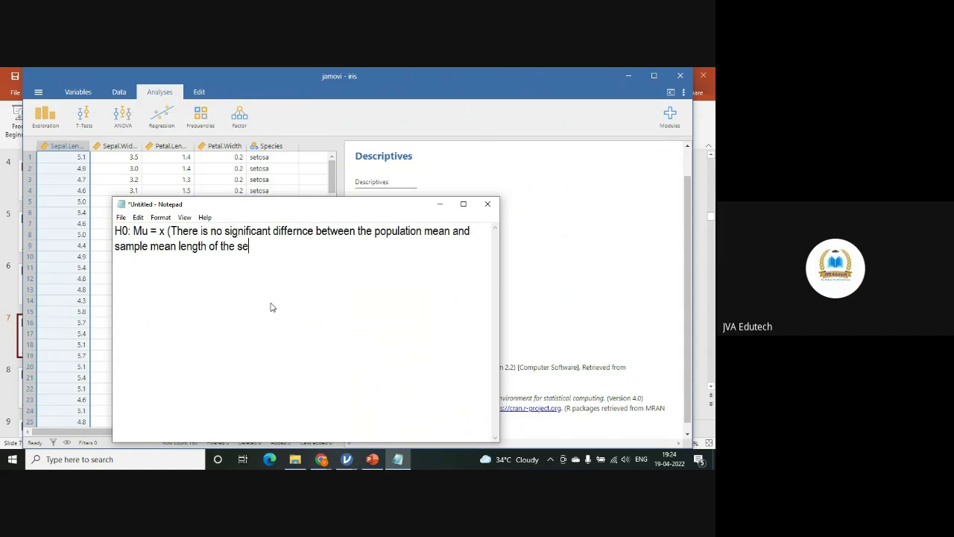
{"action": "type", "text": "pal of iris flower)"}
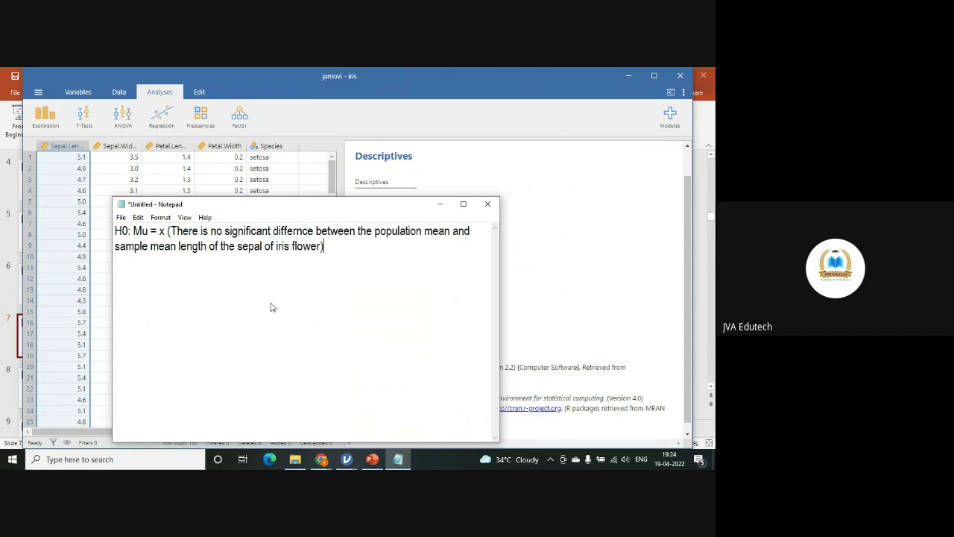
- Start a new paragraph "H1: Mu no equal to x (" and append a copy of the null hypothesis's bracketed explanation
{"action": "key", "text": "Return"}
{"action": "type", "text": "H1: Mu no equal"}
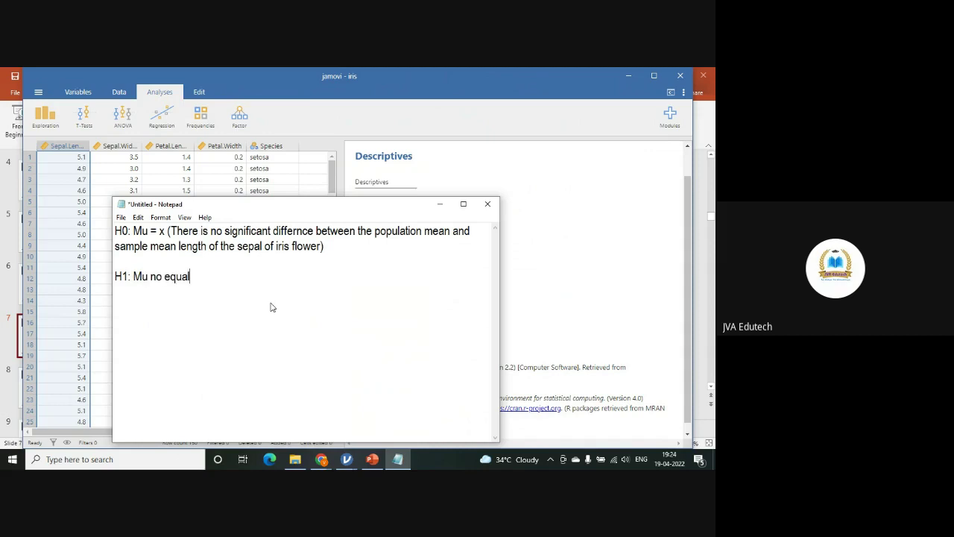
{"action": "type", "text": " to x ("}
{"action": "left_click_drag", "start_coordinate": [325, 249], "coordinate": [171, 232]}
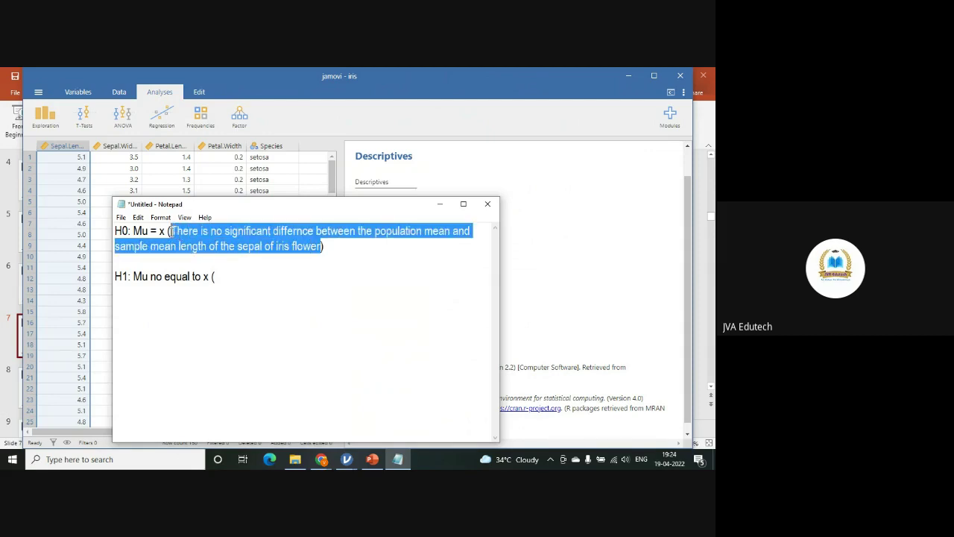
{"action": "right_click", "coordinate": [193, 232]}
{"action": "left_click", "coordinate": [223, 270]}
{"action": "left_click", "coordinate": [240, 281]}
{"action": "key", "text": "ctrl+v"}
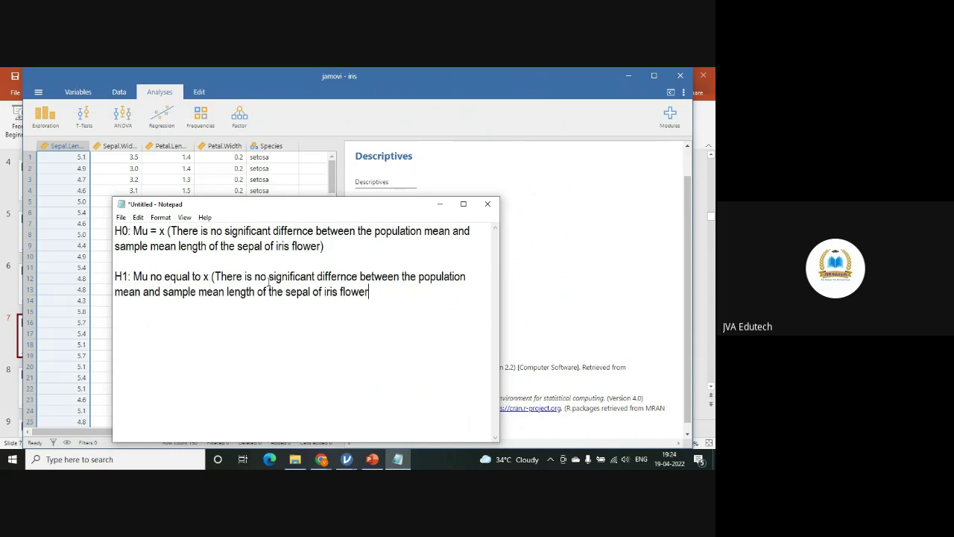
- Change "no significant" to "a significant" in the H1 statement and add its closing bracket
{"action": "left_click", "coordinate": [267, 277]}
{"action": "key", "text": "BackSpace"}
{"action": "key", "text": "BackSpace"}
{"action": "type", "text": "a"}
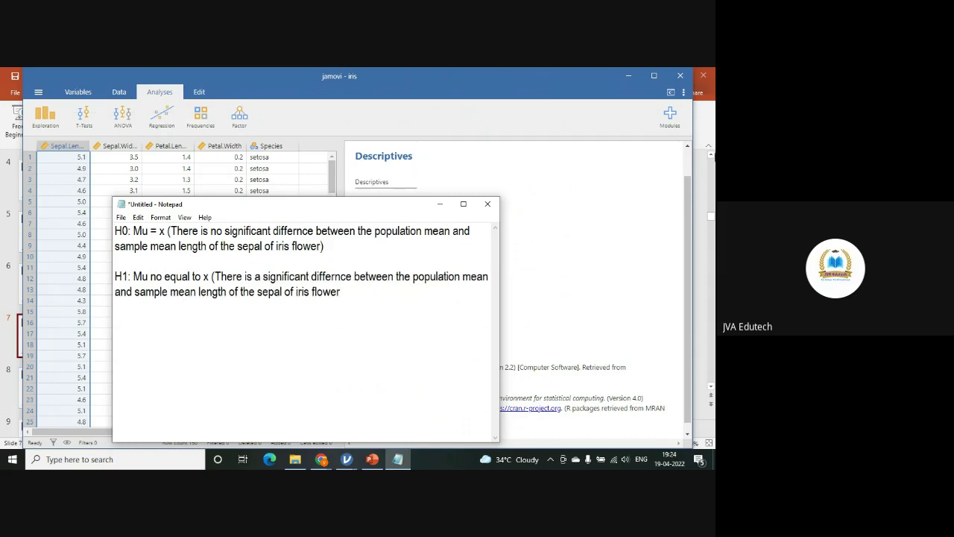
{"action": "left_click", "coordinate": [358, 297]}
{"action": "type", "text": ")"}
- Add the population mean "Mu = 5 inches" as a separate paragraph below the H1 statement
{"action": "key", "text": "Return"}
{"action": "key", "text": "Return"}
{"action": "type", "text": "M"}
{"action": "type", "text": "u = "}
{"action": "type", "text": "5 inch"}
{"action": "type", "text": "es  "}
- Write the numeric null hypothesis "H0: x = 5" below the population mean
{"action": "type", "text": "H"}
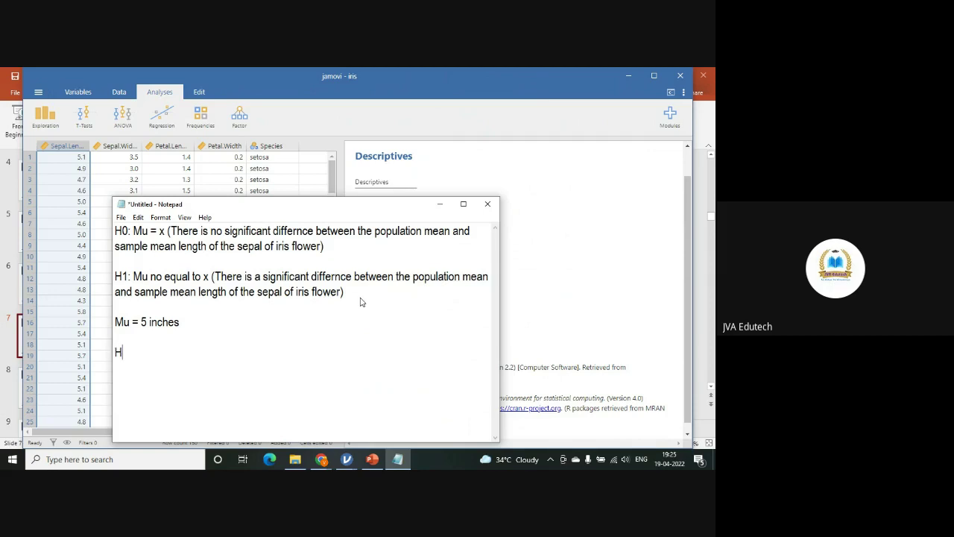
{"action": "type", "text": "0"}
{"action": "type", "text": " Mu"}
{"action": "key", "text": "BackSpace"}
{"action": "key", "text": "BackSpace"}
{"action": "key", "text": "BackSpace"}
{"action": "type", "text": ": Mu"}
{"action": "type", "text": "= "}
{"action": "type", "text": "5"}
{"action": "key", "text": "BackSpace"}
{"action": "key", "text": "BackSpace"}
{"action": "key", "text": "BackSpace"}
{"action": "key", "text": "BackSpace"}
{"action": "key", "text": "BackSpace"}
{"action": "type", "text": "X"}
{"action": "key", "text": "BackSpace"}
{"action": "type", "text": "x = 5"}
- Add the numeric alternative hypothesis "H1: x not equal to 5" on the following line
{"action": "key", "text": "Return"}
{"action": "type", "text": "H11"}
{"action": "key", "text": "BackSpace"}
{"action": "type", "text": ": X"}
{"action": "key", "text": "BackSpace"}
{"action": "type", "text": "x not equ"}
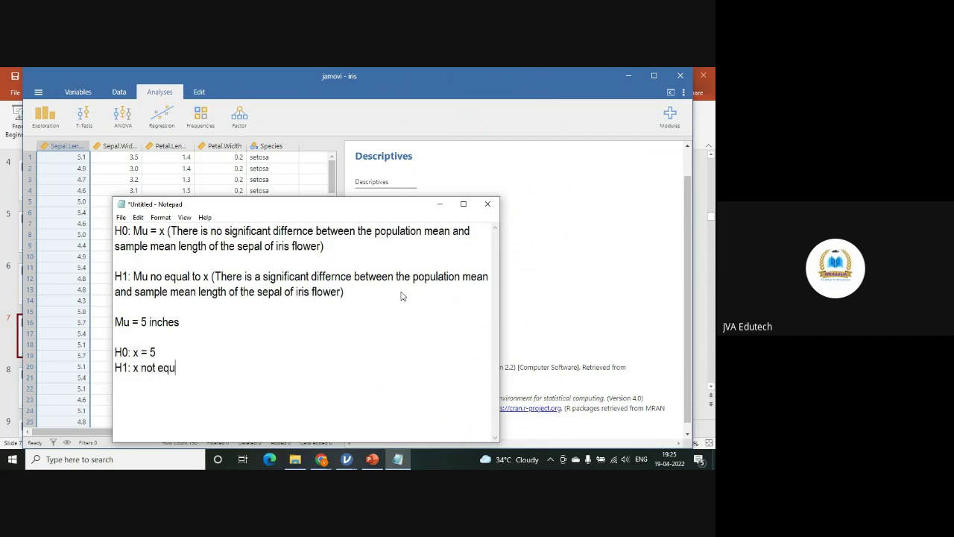
{"action": "type", "text": "al to "}
{"action": "type", "text": "5"}
- Add the one-sided hypotheses "H: x>5" and "H: x<5" as separate paragraphs, and minimize the Notepad window
{"action": "type", "text": "H"}
{"action": "type", "text": ": x>"}
{"action": "type", "text": "5"}
{"action": "key", "text": "Return"}
{"action": "type", "text": "H: x"}
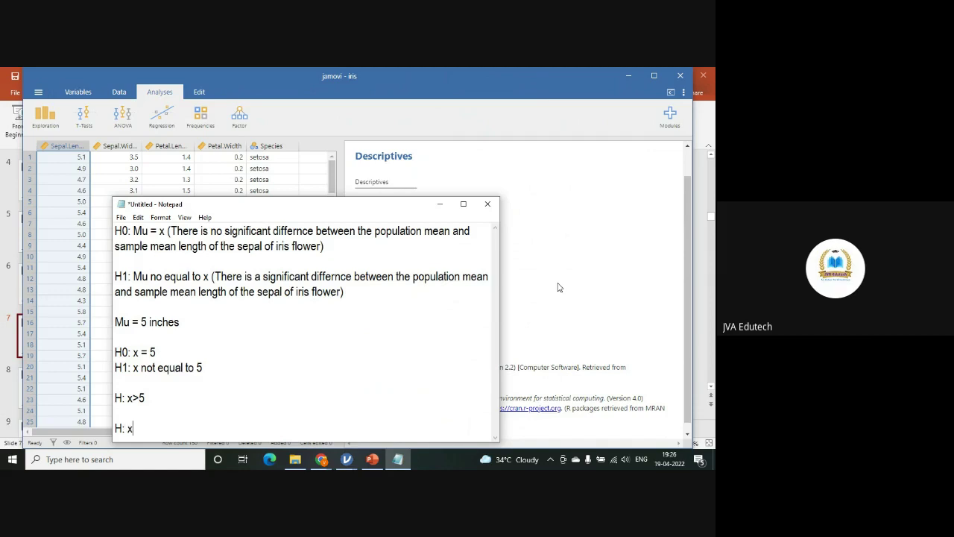
{"action": "type", "text": "<5"}
{"action": "left_click", "coordinate": [439, 203]}
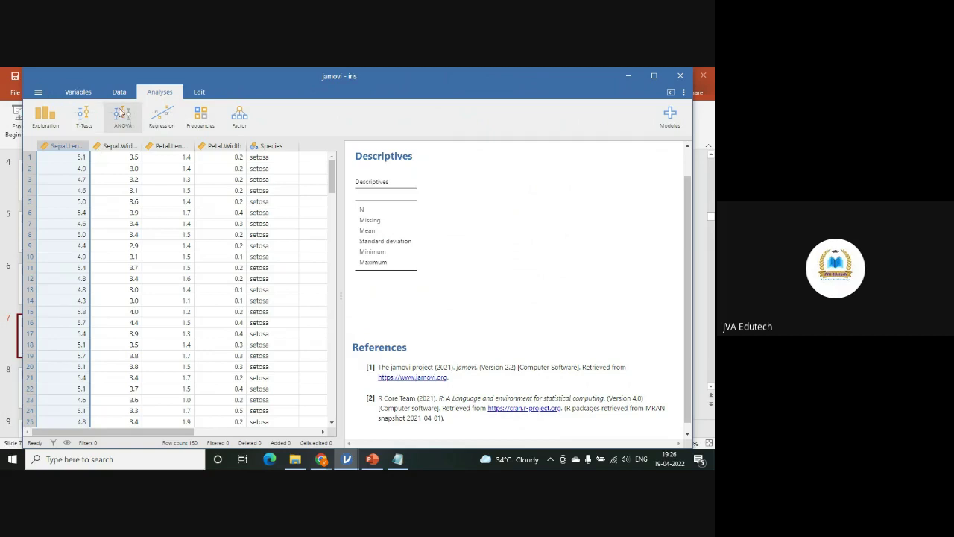
- Create a One Sample T-Test in jamovi with Sepal.Length as the dependent variable
{"action": "left_click", "coordinate": [84, 125]}
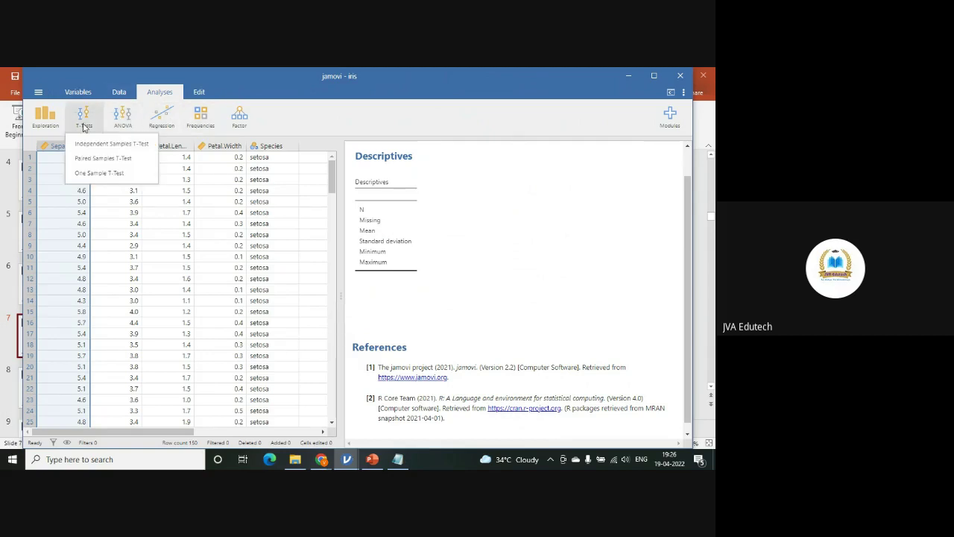
{"action": "left_click", "coordinate": [105, 175]}
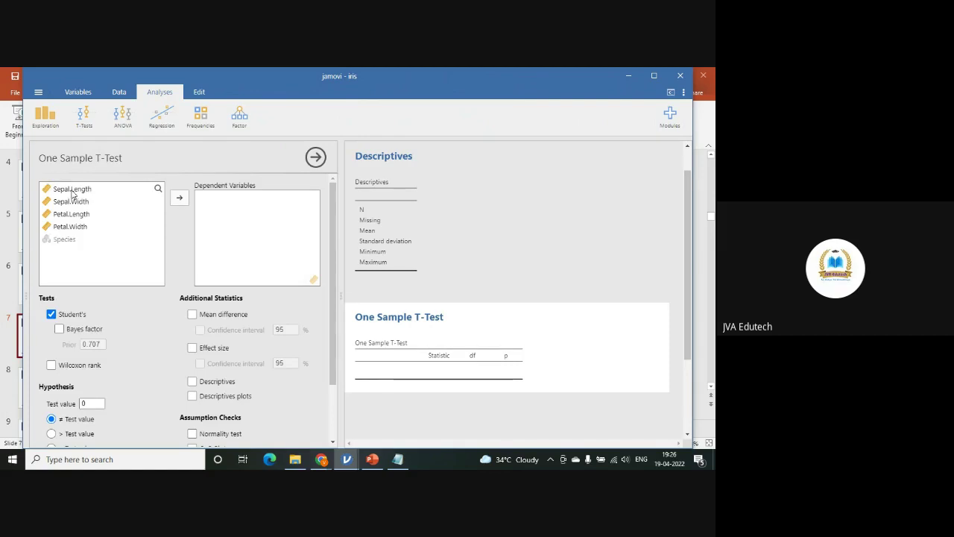
{"action": "left_click", "coordinate": [72, 190]}
{"action": "left_click", "coordinate": [180, 199]}
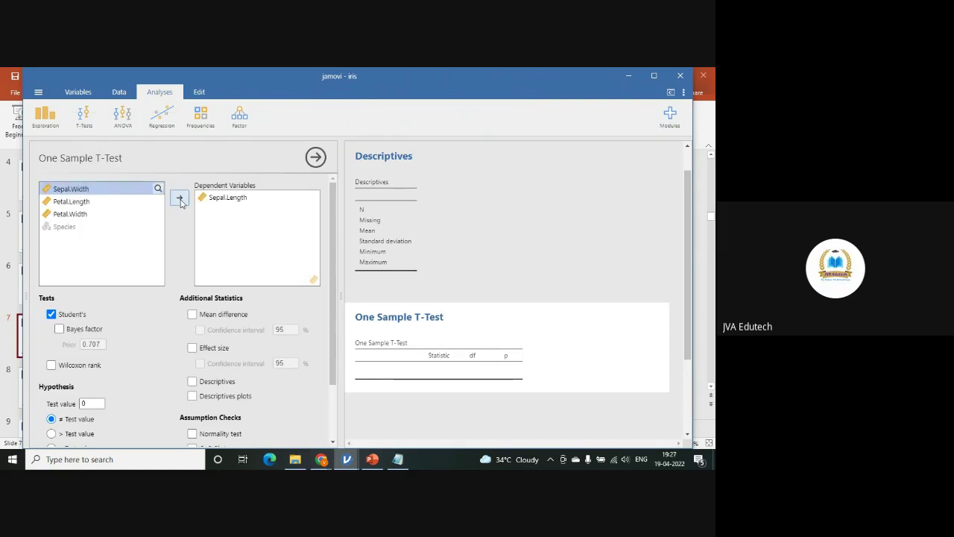
- Set the test value of the One Sample T-Test to 5 under Hypothesis
{"action": "scroll", "coordinate": [282, 280], "scroll_direction": "down", "scroll_amount": 2}
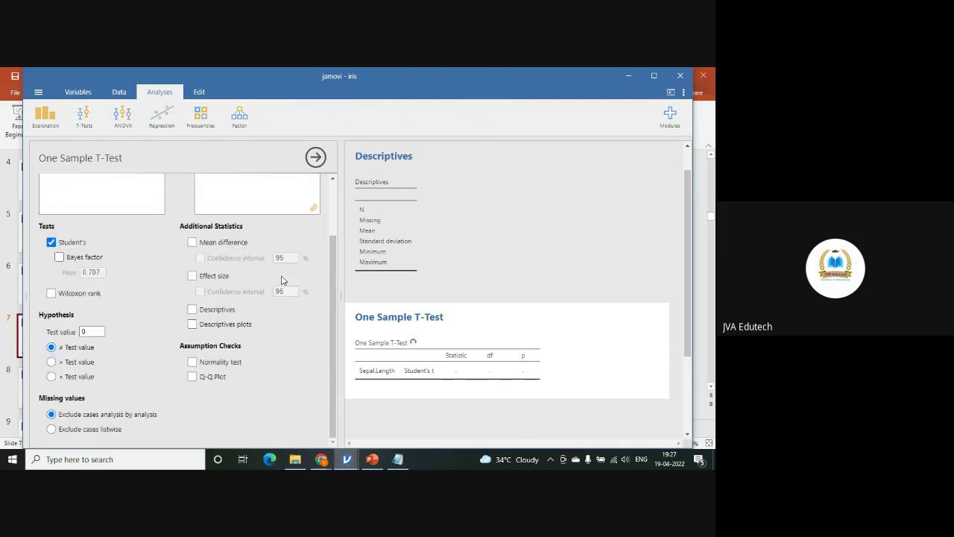
{"action": "left_click", "coordinate": [91, 331]}
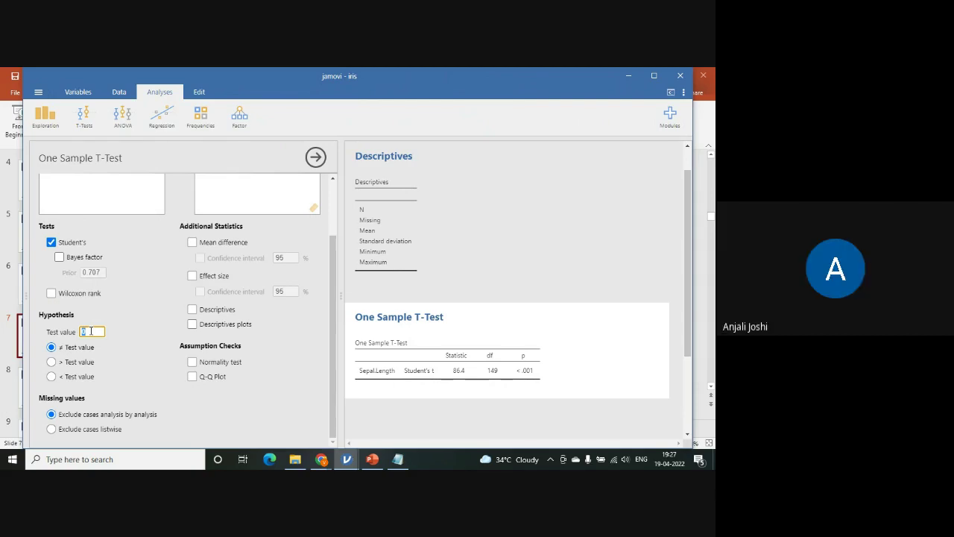
{"action": "type", "text": "5"}
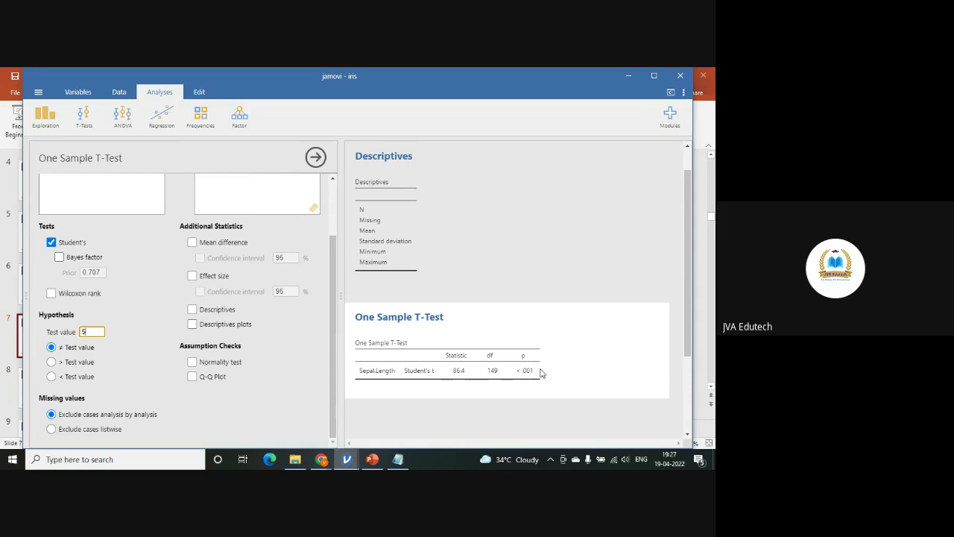
{"action": "scroll", "coordinate": [540, 372], "scroll_direction": "down", "scroll_amount": 1}
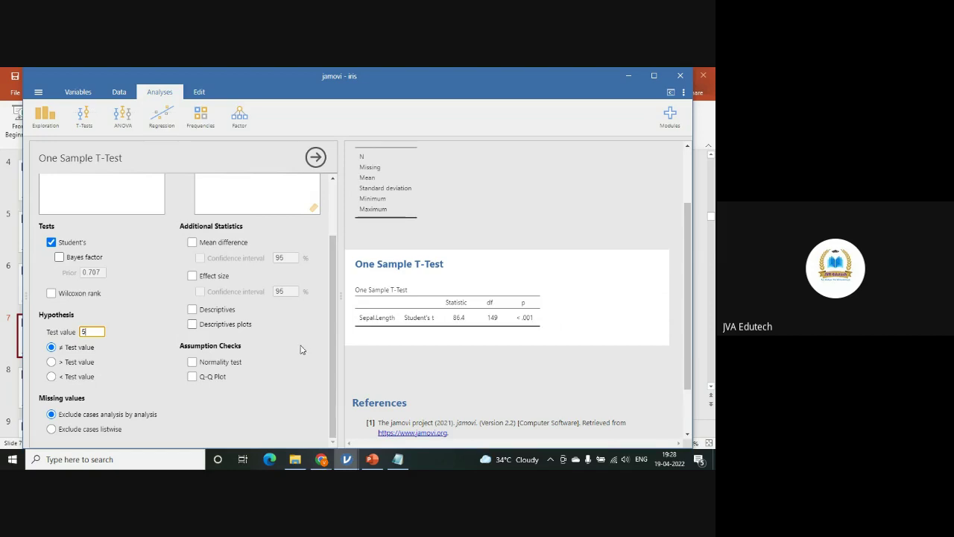
{"action": "key", "text": "Return"}
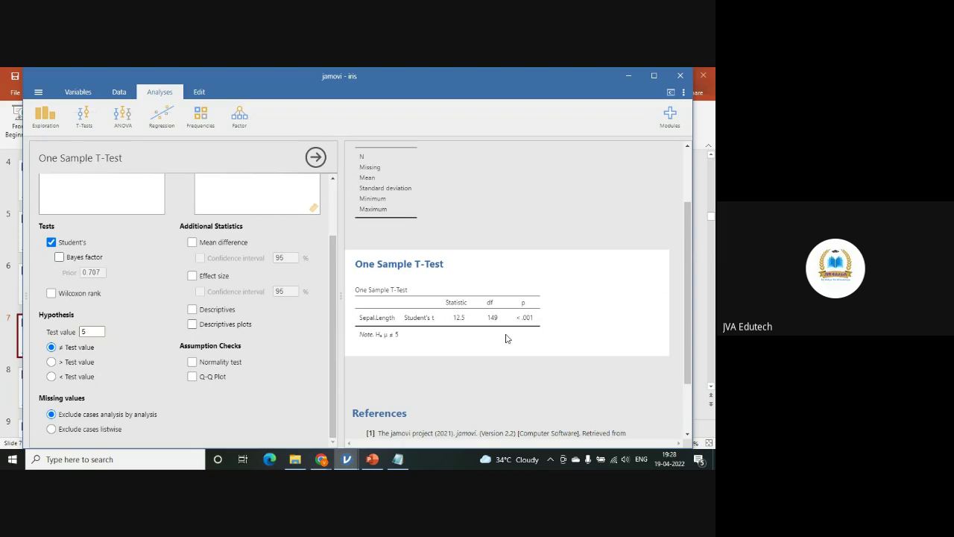
- Check the Google Meet call and the hypotheses in Notepad, minimizing both windows to return to jamovi
{"action": "mouse_move", "coordinate": [323, 459]}
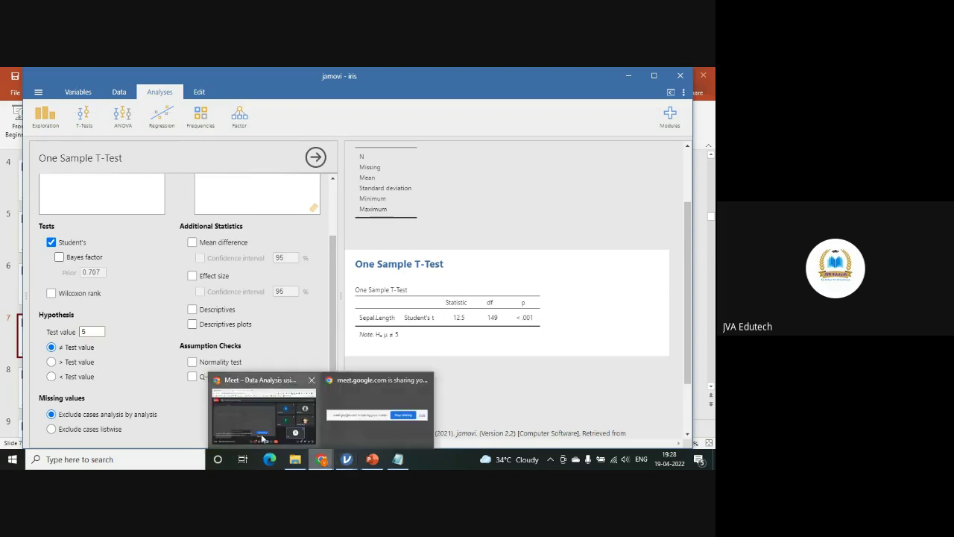
{"action": "left_click", "coordinate": [262, 439]}
{"action": "mouse_move", "coordinate": [544, 296]}
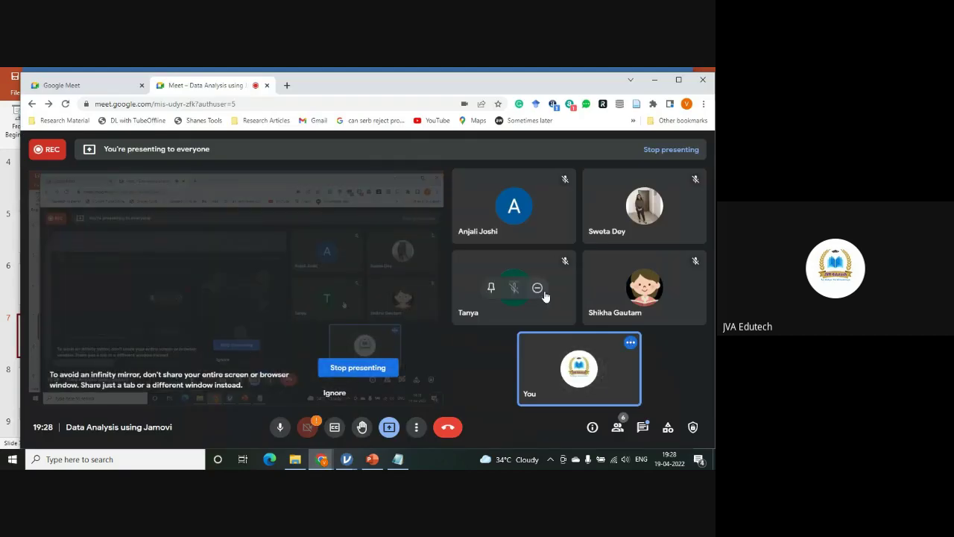
{"action": "left_click", "coordinate": [656, 81]}
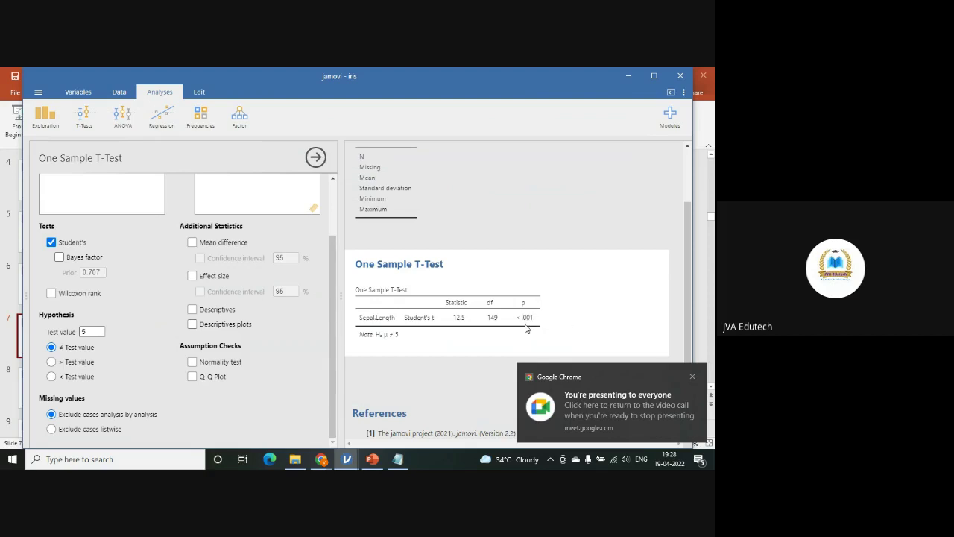
{"action": "left_click", "coordinate": [398, 459]}
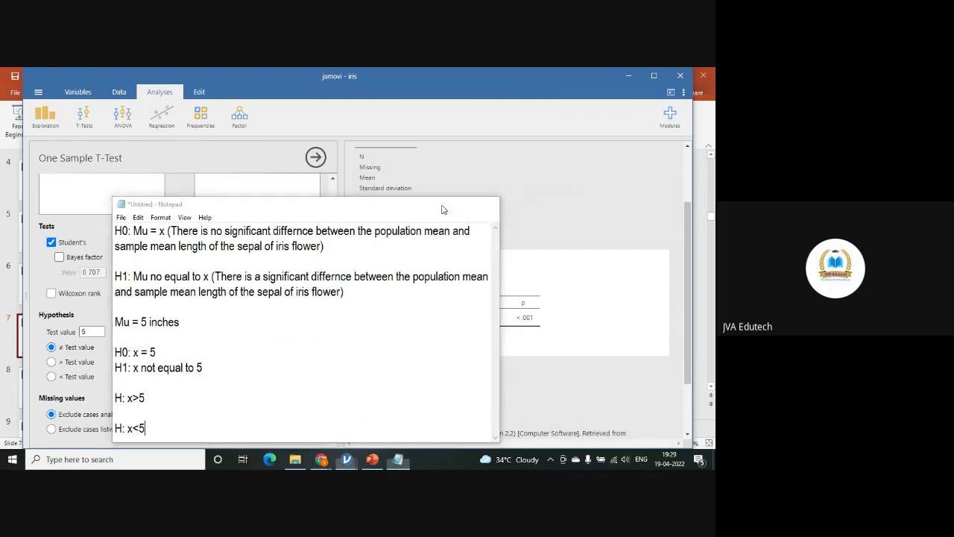
{"action": "left_click", "coordinate": [442, 207]}
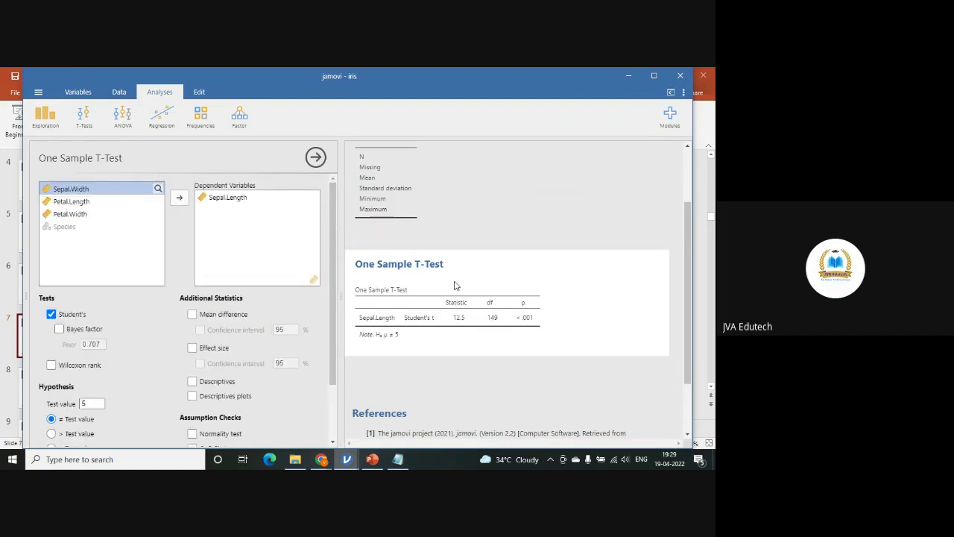
- Create a Descriptives analysis for Sepal.Length and exclude the median from its statistics
{"action": "left_click", "coordinate": [39, 118]}
{"action": "left_click", "coordinate": [52, 145]}
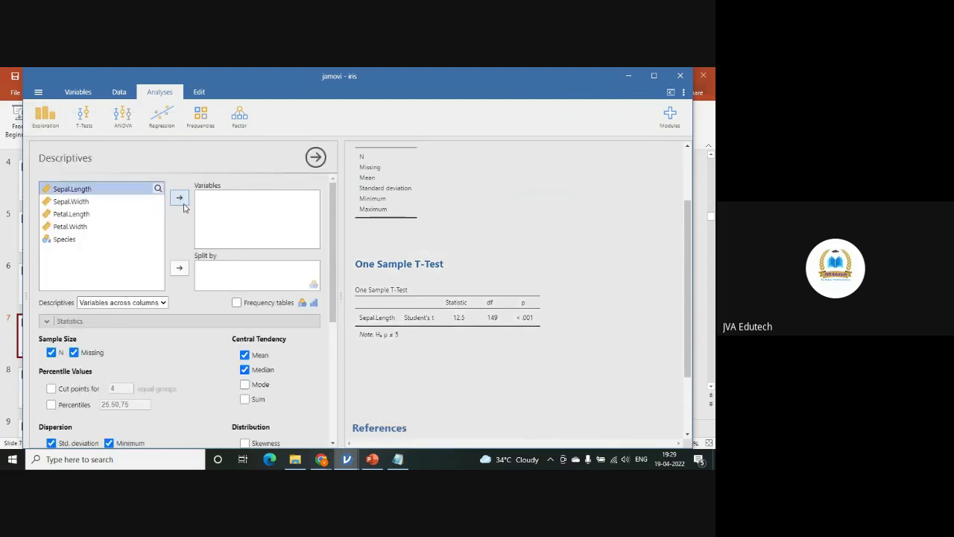
{"action": "left_click", "coordinate": [179, 198]}
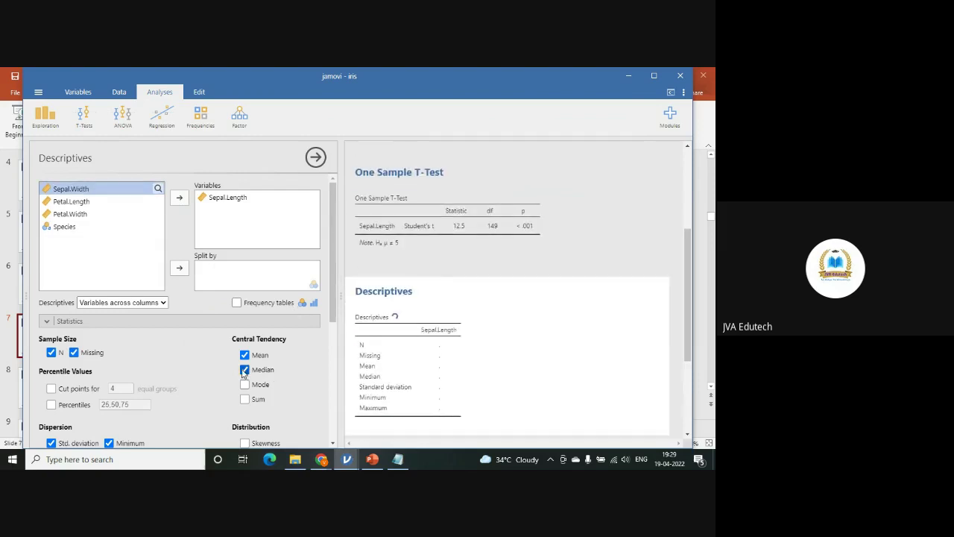
{"action": "left_click", "coordinate": [245, 371]}
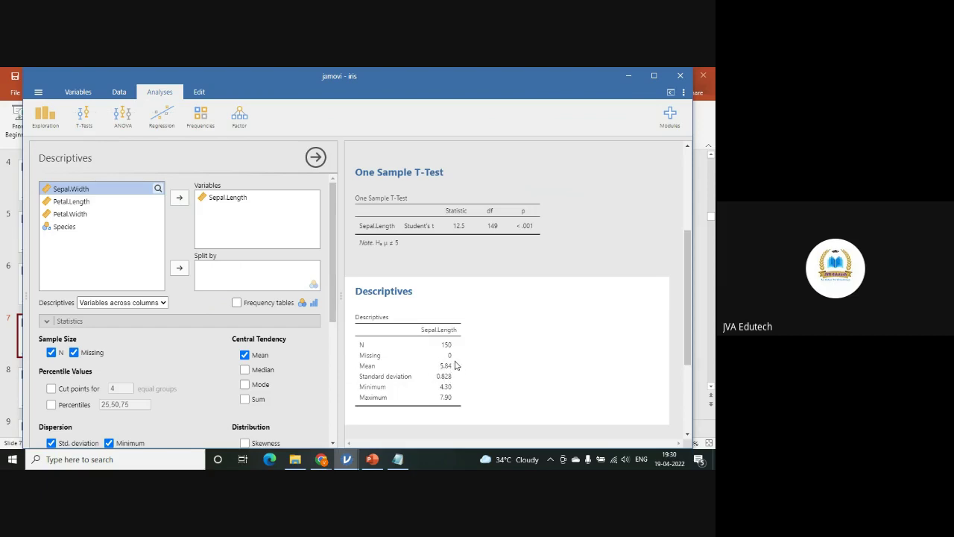
- In Notepad, start a results paragraph below the hypotheses with "t(149) = 12.5 p<.05 so null hypothesis is rejected", moving the window off the jamovi results
{"action": "left_click", "coordinate": [397, 459]}
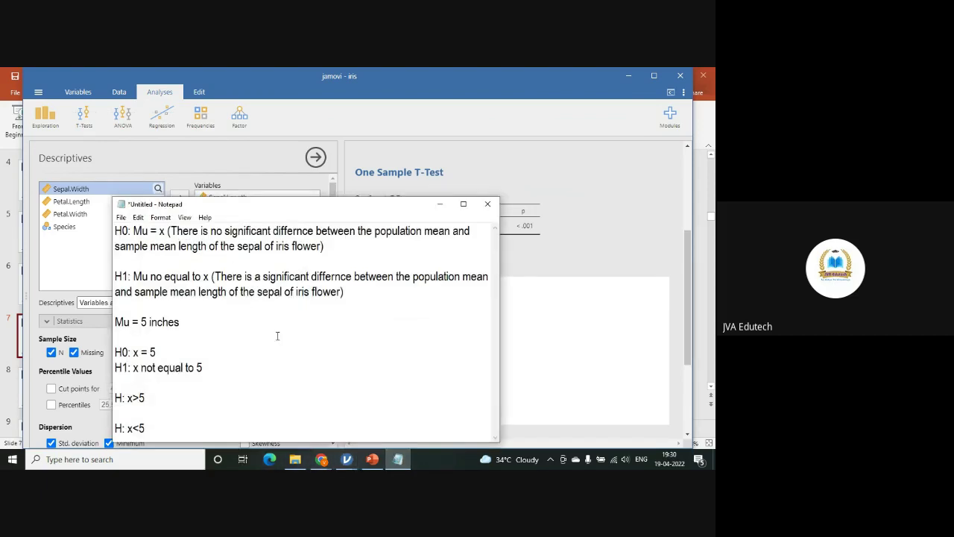
{"action": "key", "text": "Return"}
{"action": "key", "text": "Return"}
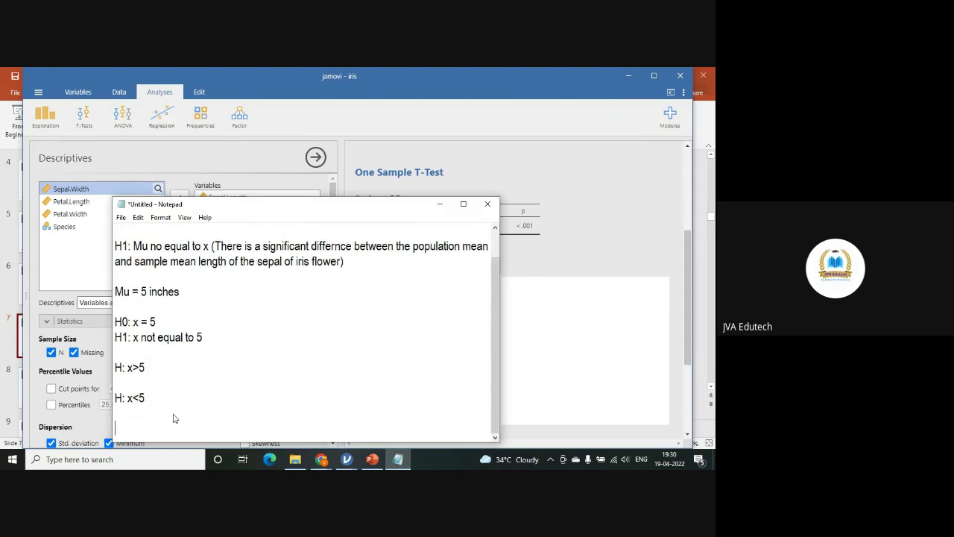
{"action": "type", "text": "t("}
{"action": "left_click_drag", "start_coordinate": [403, 211], "coordinate": [314, 115]}
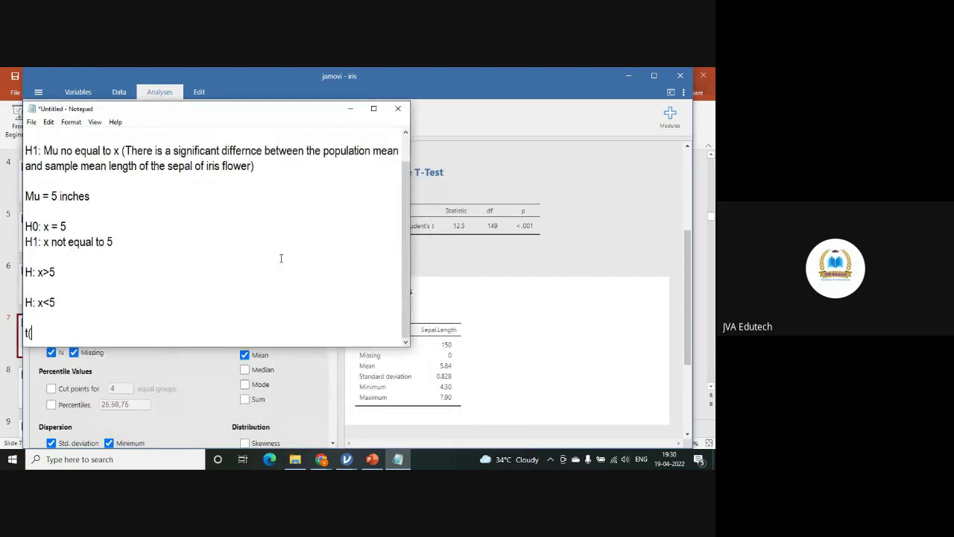
{"action": "type", "text": "149) = 12.5 p<.05 so null"}
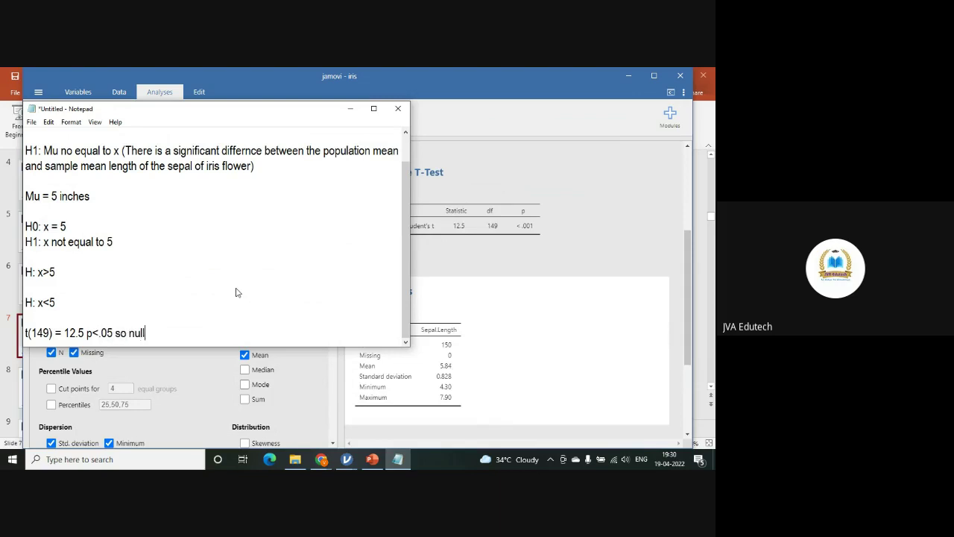
{"action": "type", "text": " hypothesis is rejected w"}
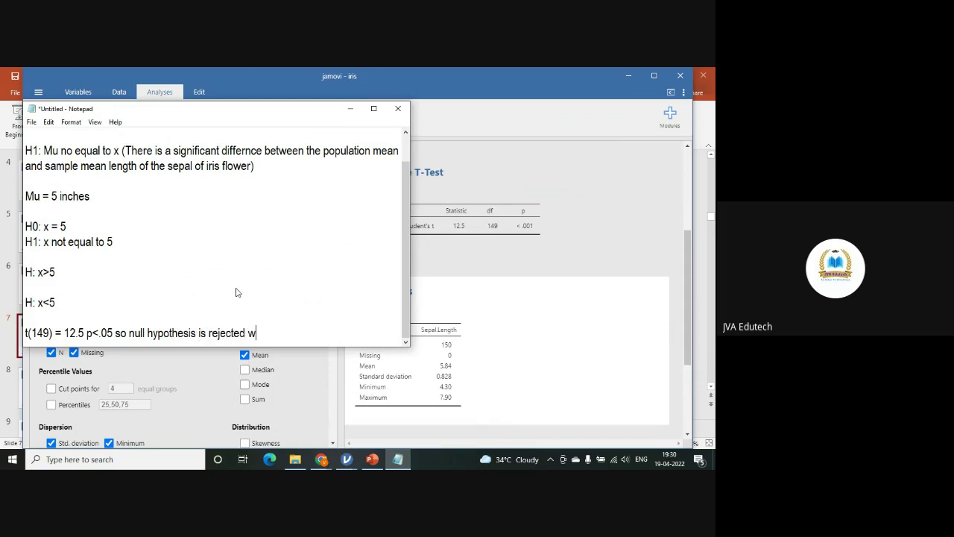
- Continue the sentence with "which states that there exists a significant difference between the mean sepal length of the sample and that of the population"
{"action": "type", "text": "hich states that ther"}
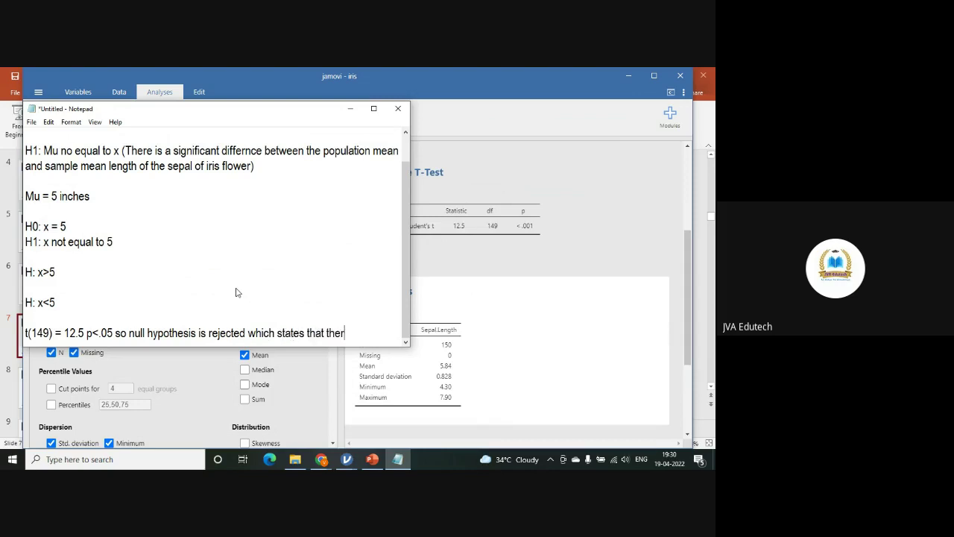
{"action": "type", "text": "e exists a significant"}
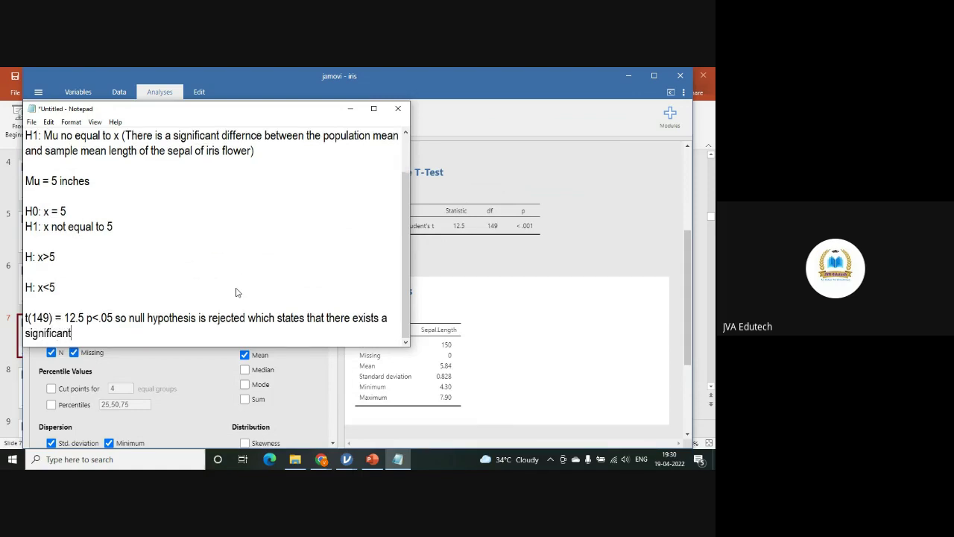
{"action": "type", "text": " difference betw"}
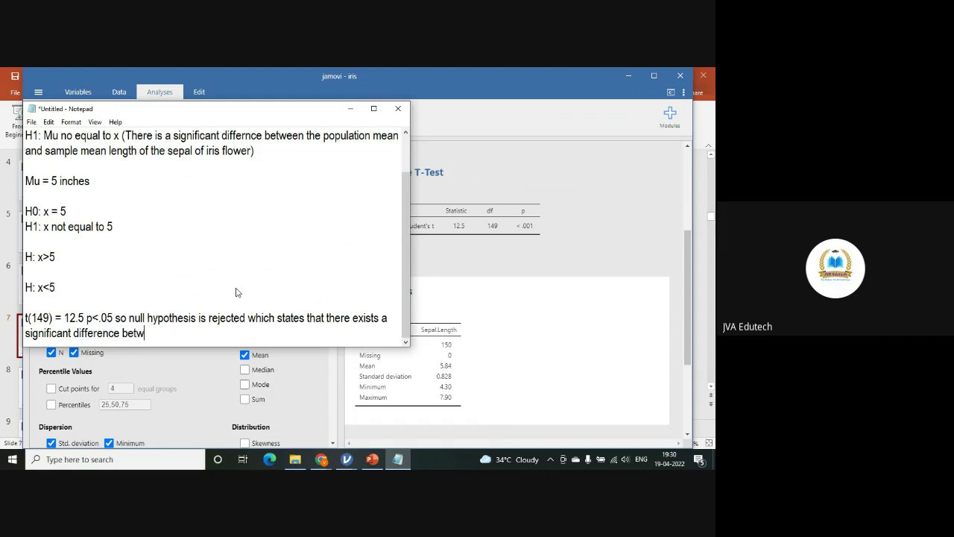
{"action": "type", "text": "een the mean sepal"}
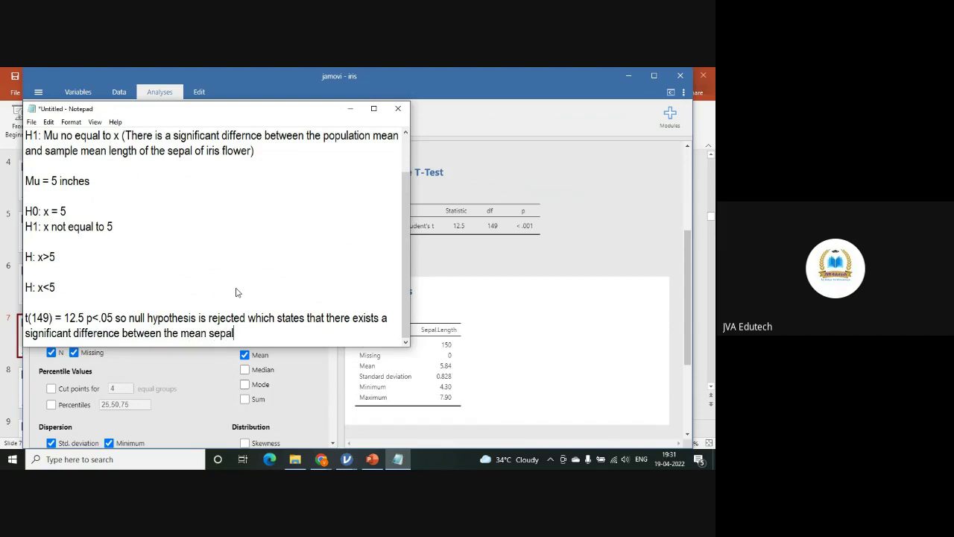
{"action": "type", "text": " length"}
{"action": "type", "text": "of the sample "}
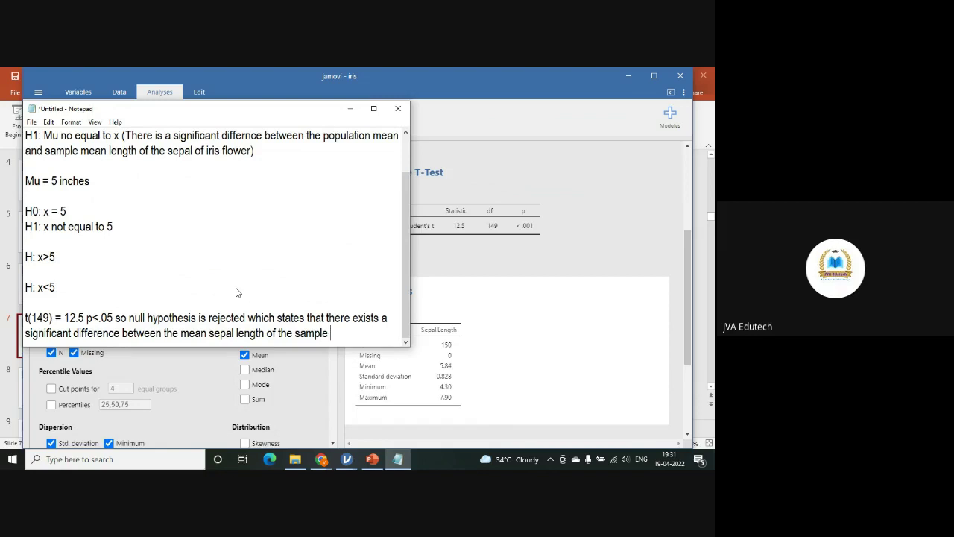
{"action": "type", "text": "and that of the population"}
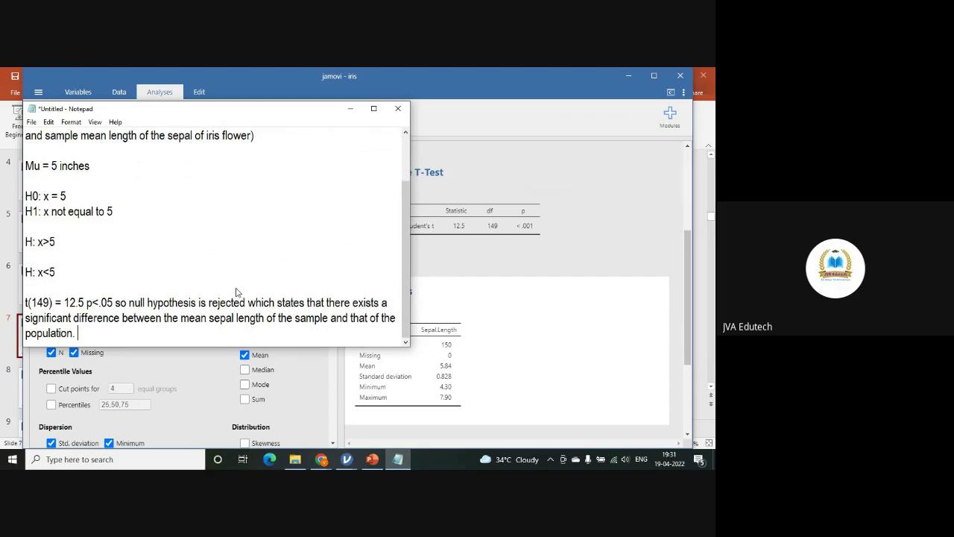
- Append "Mean sepal length of the popualtion was found to be 5 inches whereas mean sepal length in the sample was found to be 5.8 inches"
{"action": "type", "text": ". Mean sepal leng"}
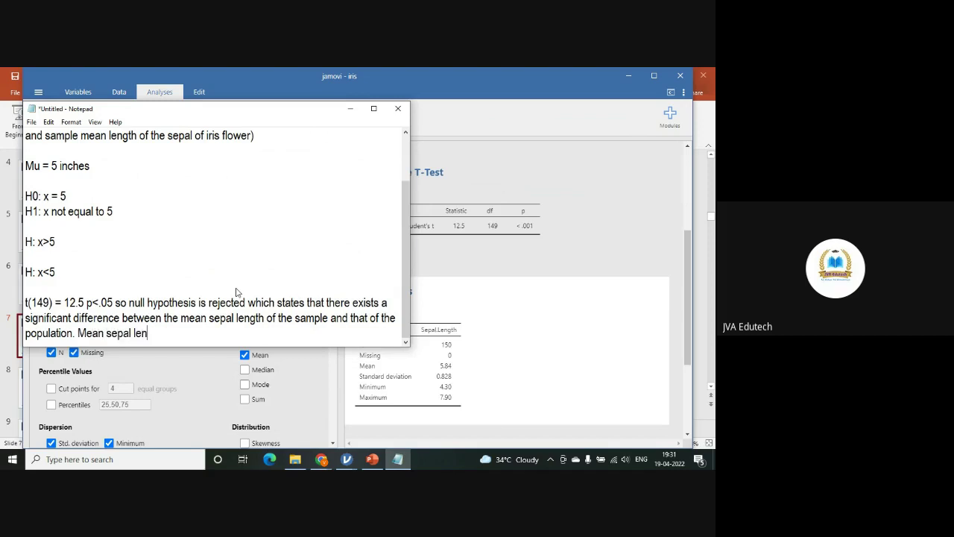
{"action": "type", "text": "hth"}
{"action": "key", "text": "BackSpace"}
{"action": "key", "text": "BackSpace"}
{"action": "type", "text": "th of the popual"}
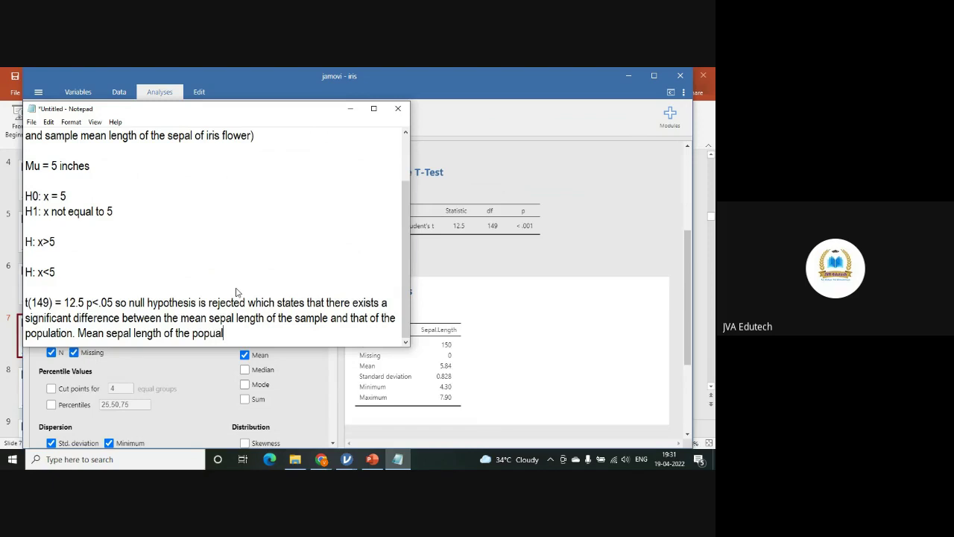
{"action": "type", "text": "tion was found to be 5 in"}
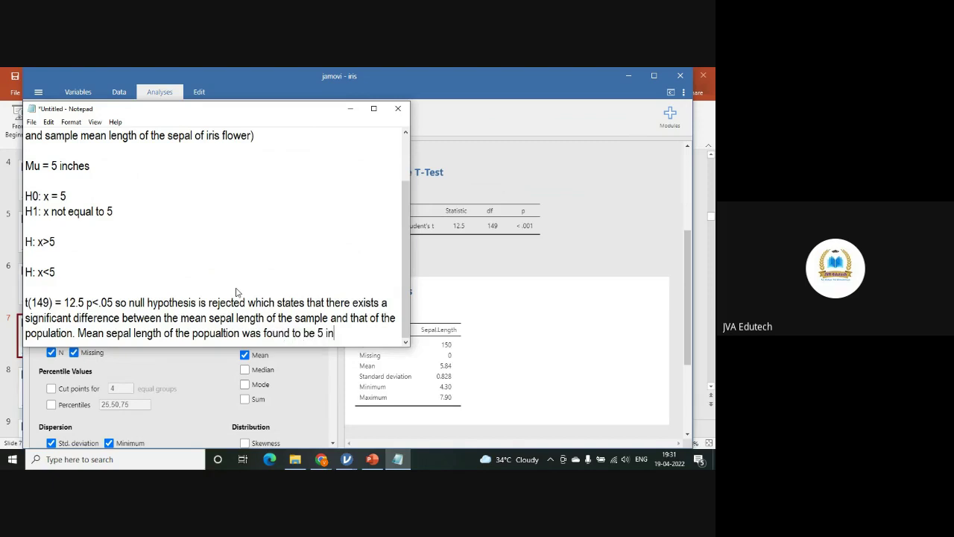
{"action": "type", "text": "ches whereas mean "}
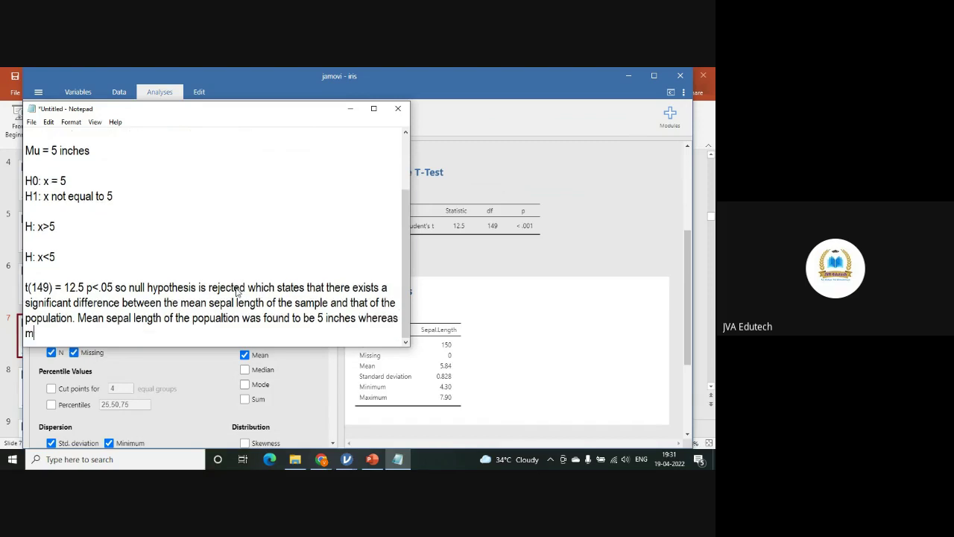
{"action": "type", "text": "sepal length in the s"}
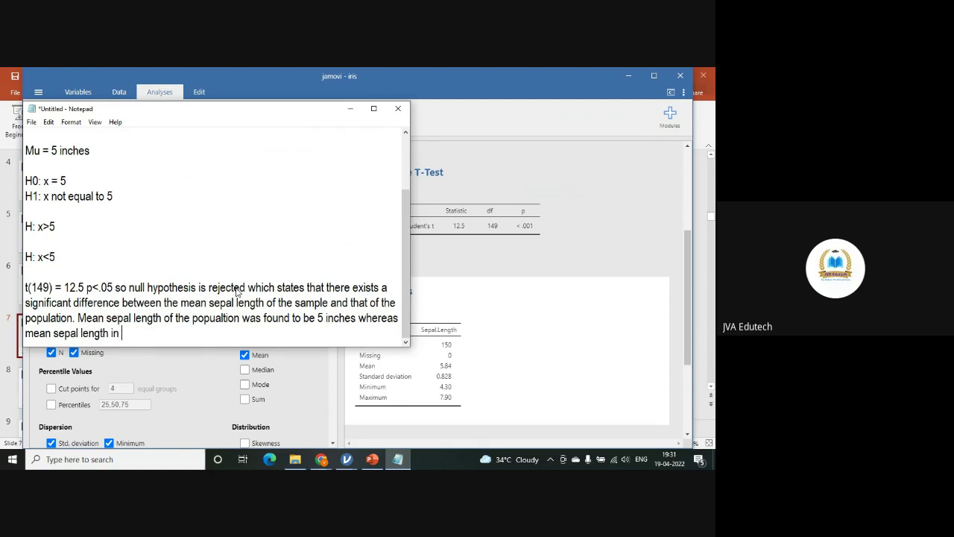
{"action": "type", "text": "ample was found"}
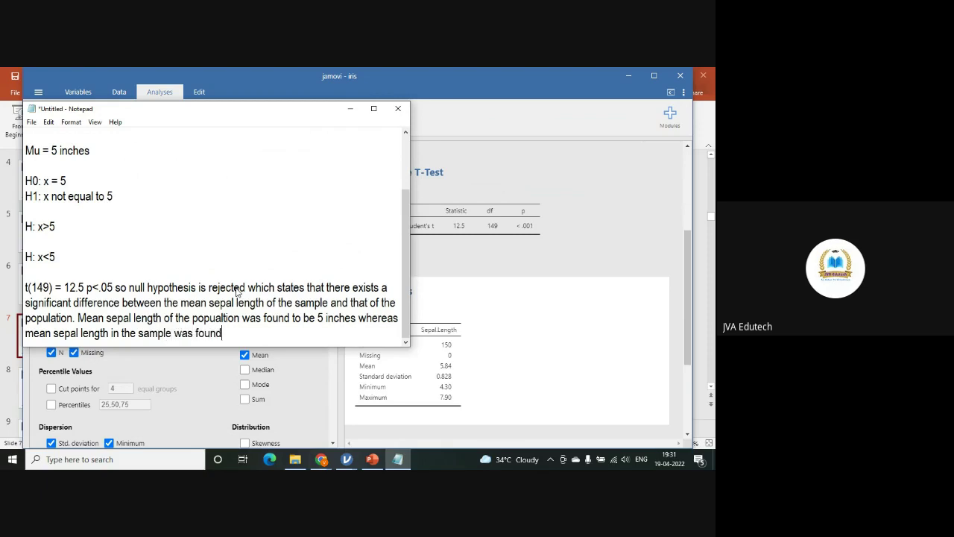
{"action": "type", "text": " to be 5.8 inches"}
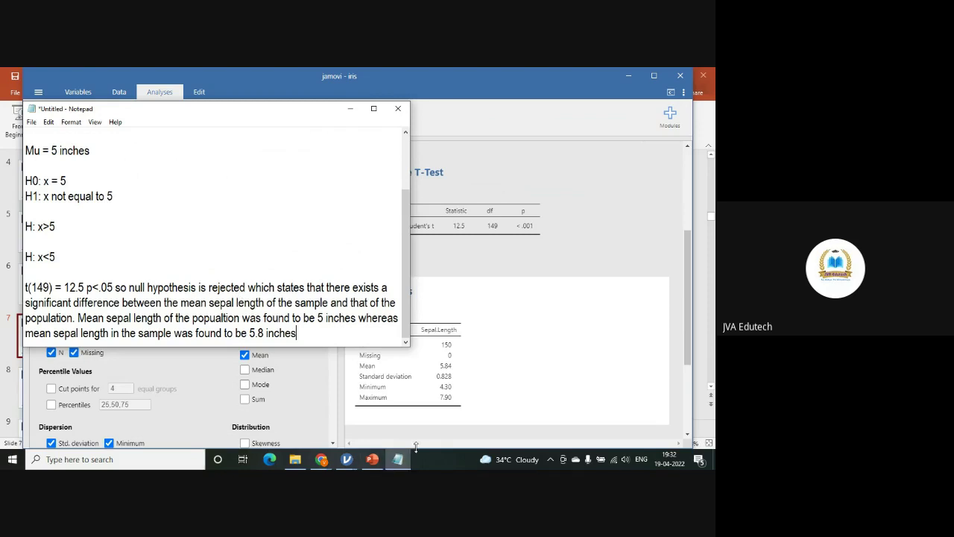
- Minimize Notepad to review the one-sample t-test and descriptives results in jamovi
{"action": "left_click", "coordinate": [398, 459]}
{"action": "left_click", "coordinate": [397, 459]}
{"action": "left_click", "coordinate": [349, 108]}
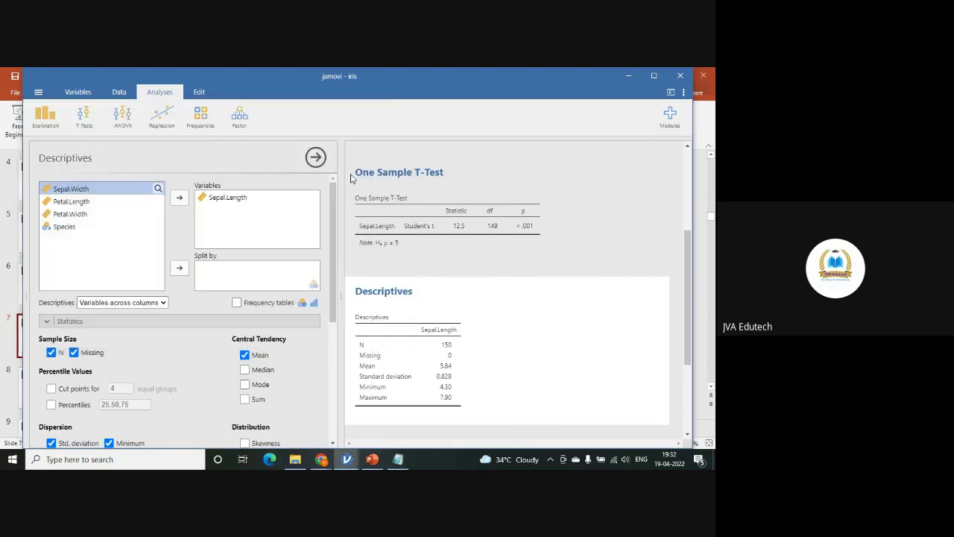
- Append to the Notepad results "This difference varies from 4.30 inches to 7.90 inches at 95% Confidence interval" and minimize Notepad
{"action": "left_click", "coordinate": [399, 461]}
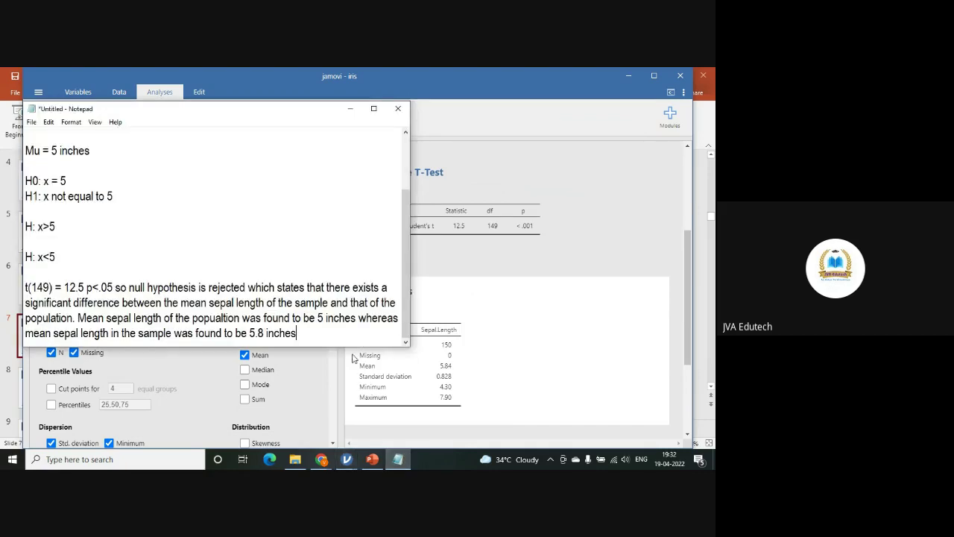
{"action": "type", "text": ". This difference"}
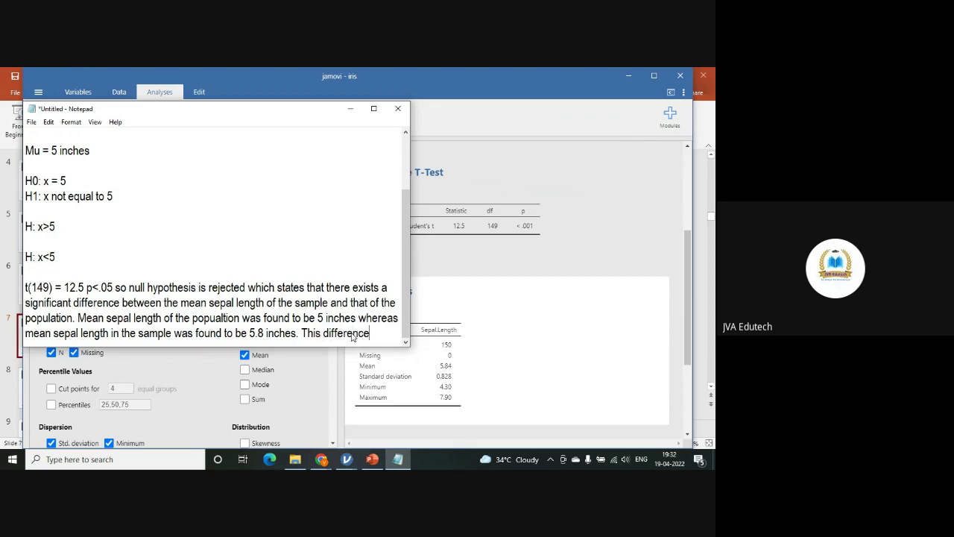
{"action": "type", "text": " varies from"}
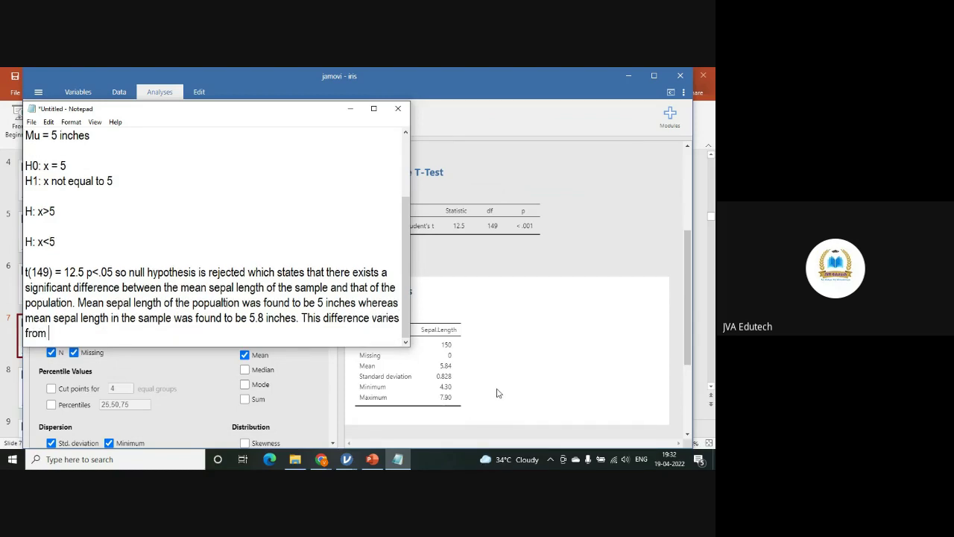
{"action": "type", "text": " 4.30 inches to 7.90"}
{"action": "type", "text": "inches "}
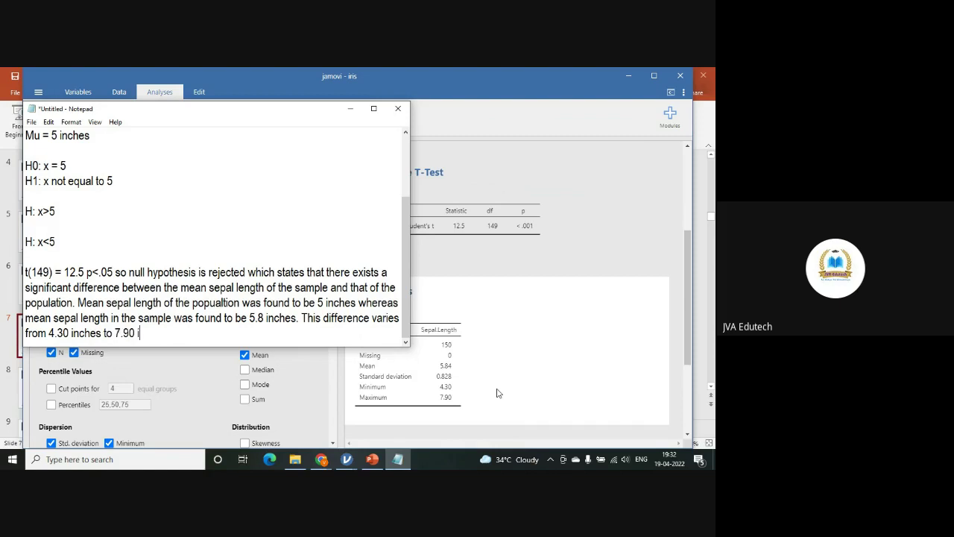
{"action": "type", "text": "at 95% Confid"}
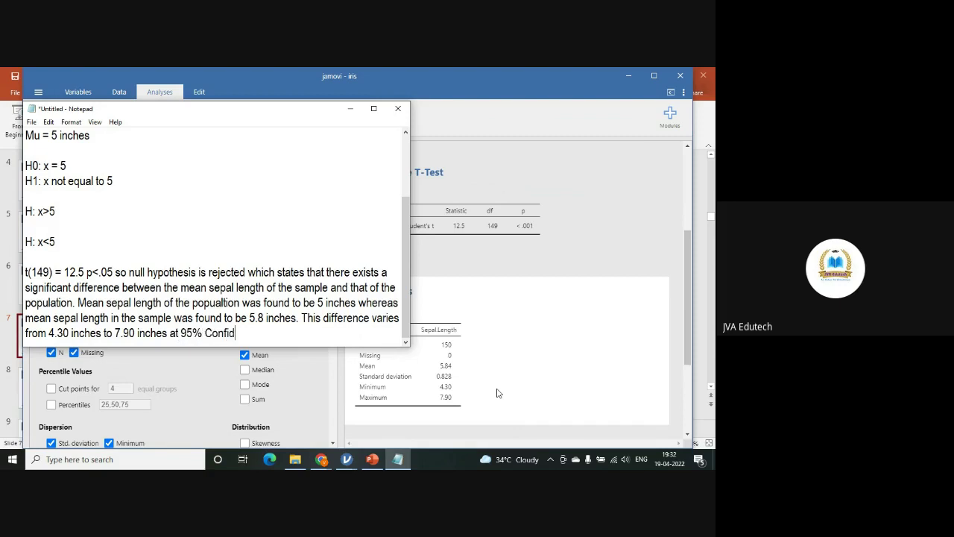
{"action": "type", "text": "ence interval"}
{"action": "left_click_drag", "start_coordinate": [326, 116], "coordinate": [557, 130]}
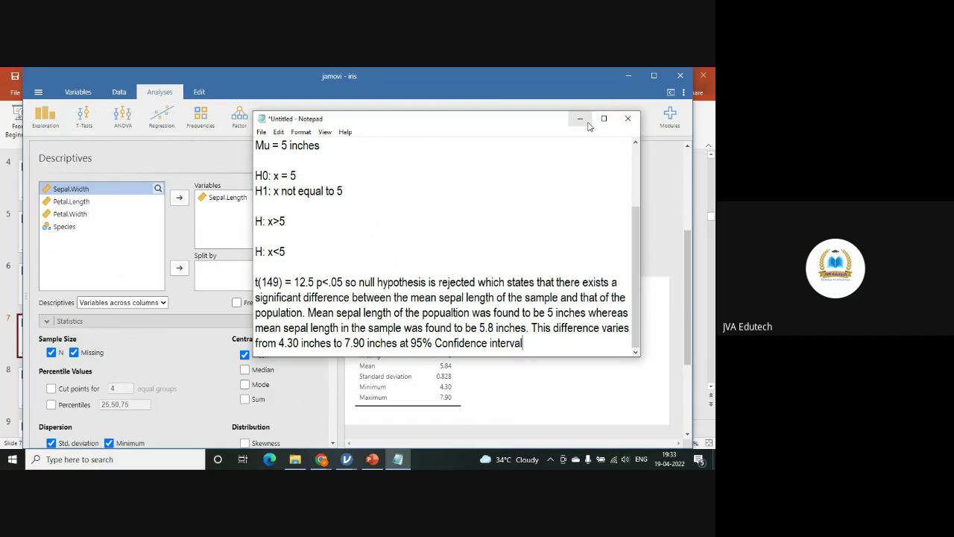
{"action": "left_click", "coordinate": [586, 122]}
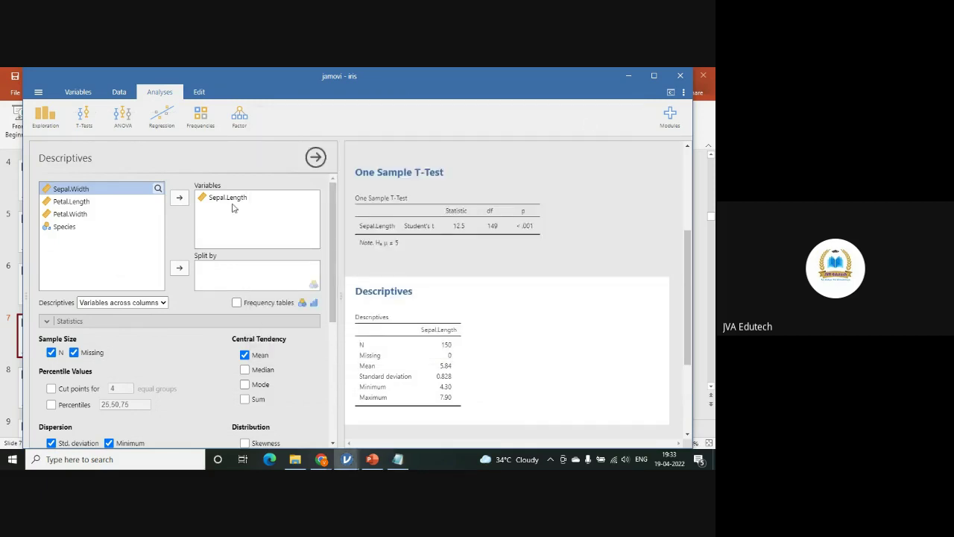
- Add Petal.Length, Petal.Width and Sepal.Width to the Descriptives variables and view the resulting table
{"action": "left_click", "coordinate": [72, 203]}
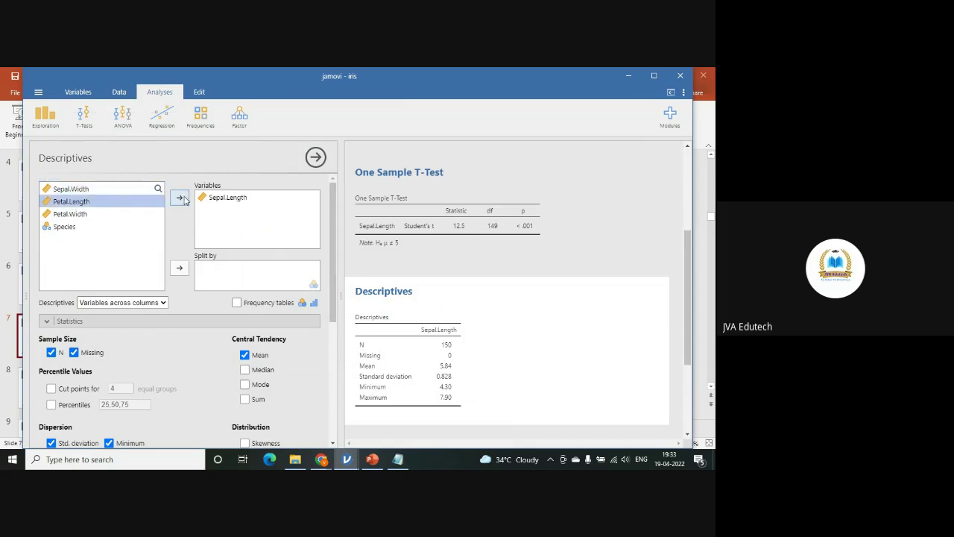
{"action": "left_click", "coordinate": [184, 200]}
{"action": "left_click", "coordinate": [179, 199]}
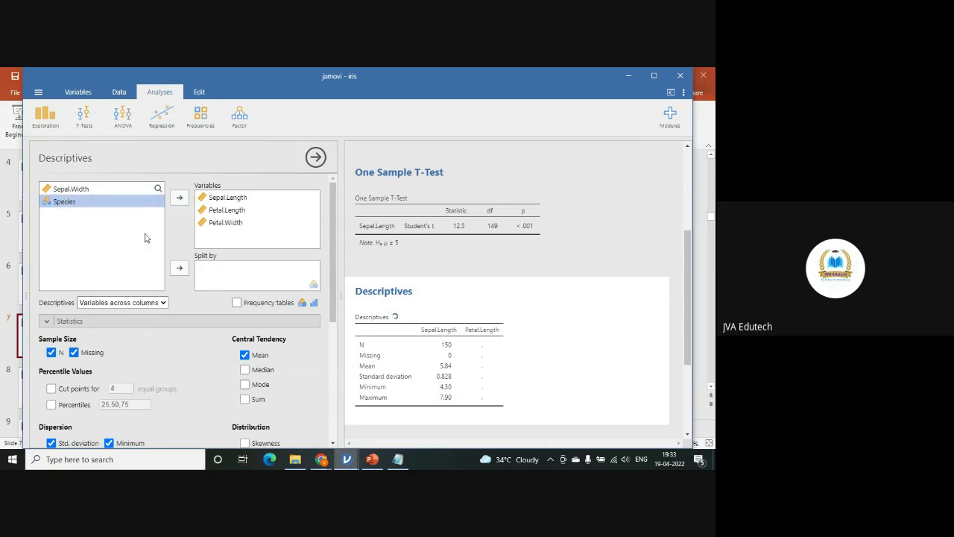
{"action": "left_click", "coordinate": [142, 191]}
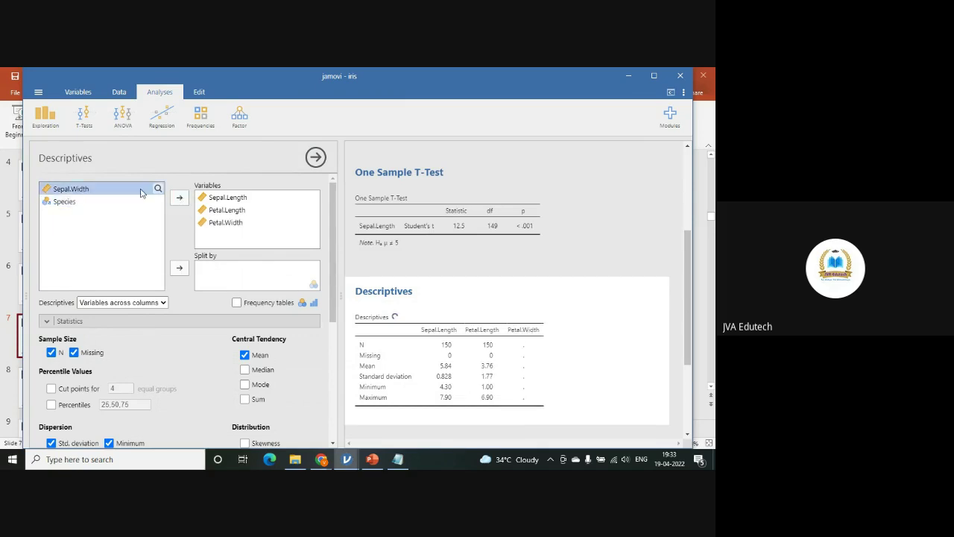
{"action": "left_click", "coordinate": [179, 198]}
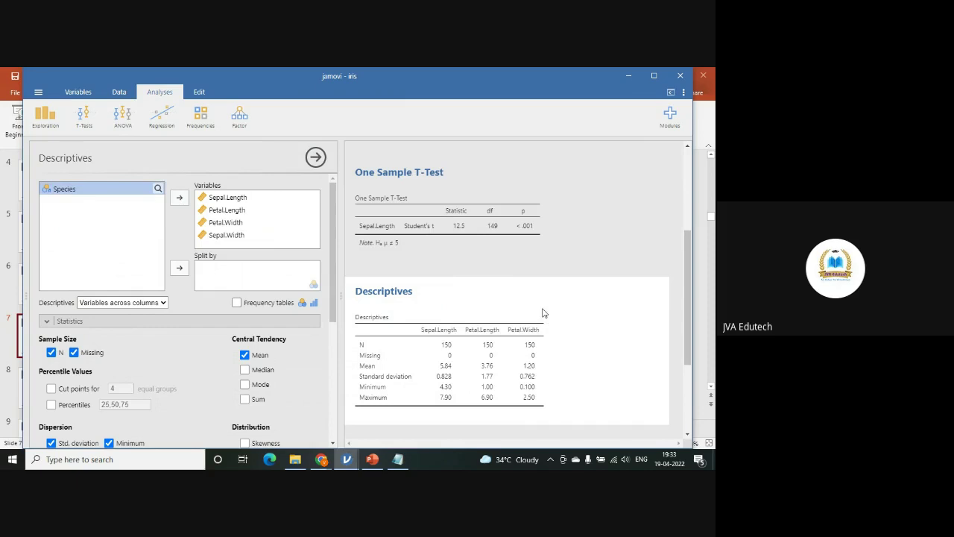
{"action": "scroll", "coordinate": [577, 298], "scroll_direction": "down", "scroll_amount": 2}
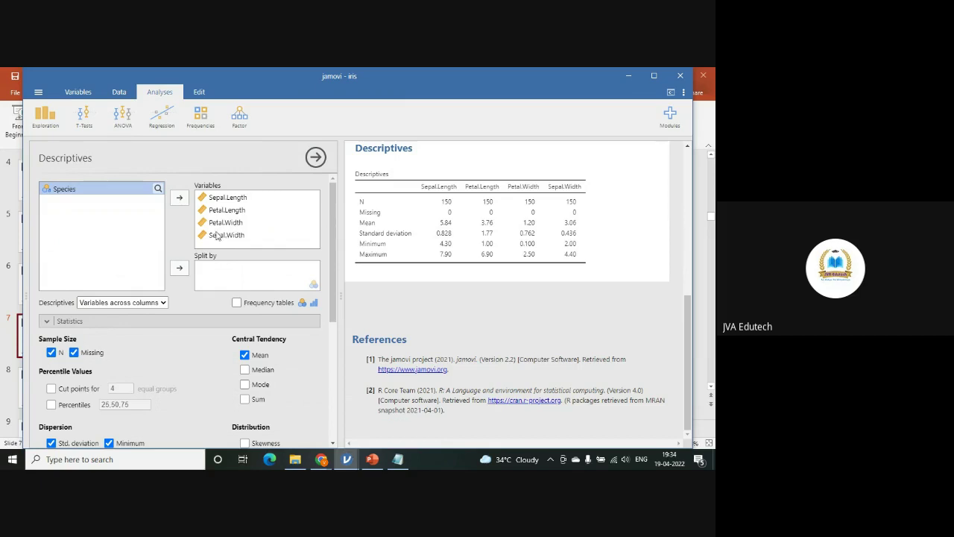
- Remove Petal.Length, Petal.Width and Sepal.Width from the Descriptives variables, leaving only Sepal.Length
{"action": "left_click", "coordinate": [226, 209]}
{"action": "left_click", "coordinate": [179, 197]}
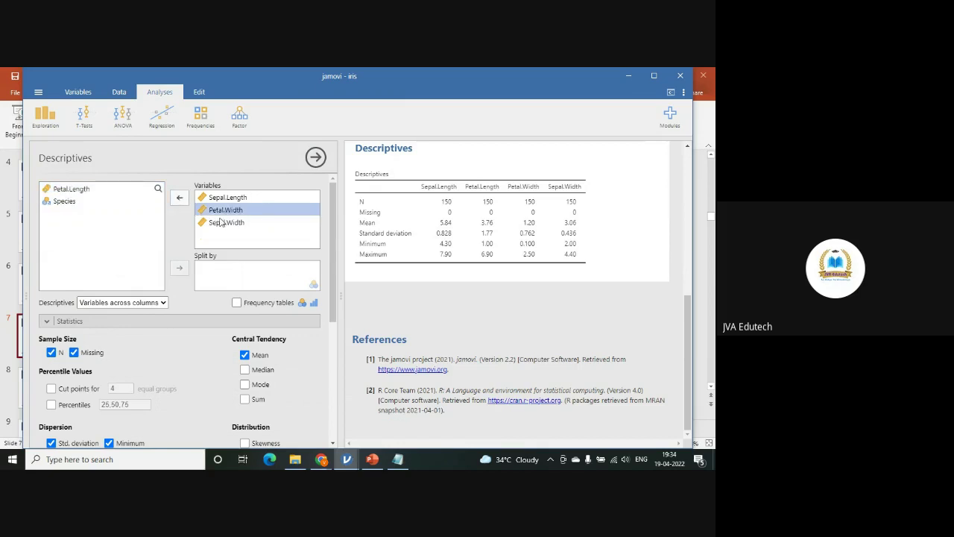
{"action": "left_click", "coordinate": [179, 198]}
{"action": "left_click", "coordinate": [179, 199]}
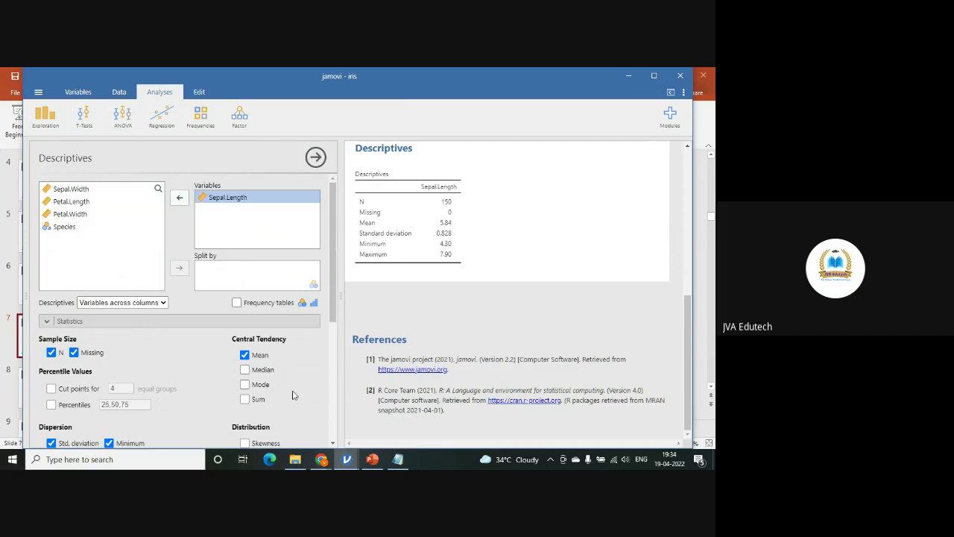
- Look through the statistics and plot options available for the Descriptives analysis and close its options
{"action": "scroll", "coordinate": [299, 392], "scroll_direction": "down", "scroll_amount": 3}
{"action": "scroll", "coordinate": [300, 382], "scroll_direction": "up", "scroll_amount": 2}
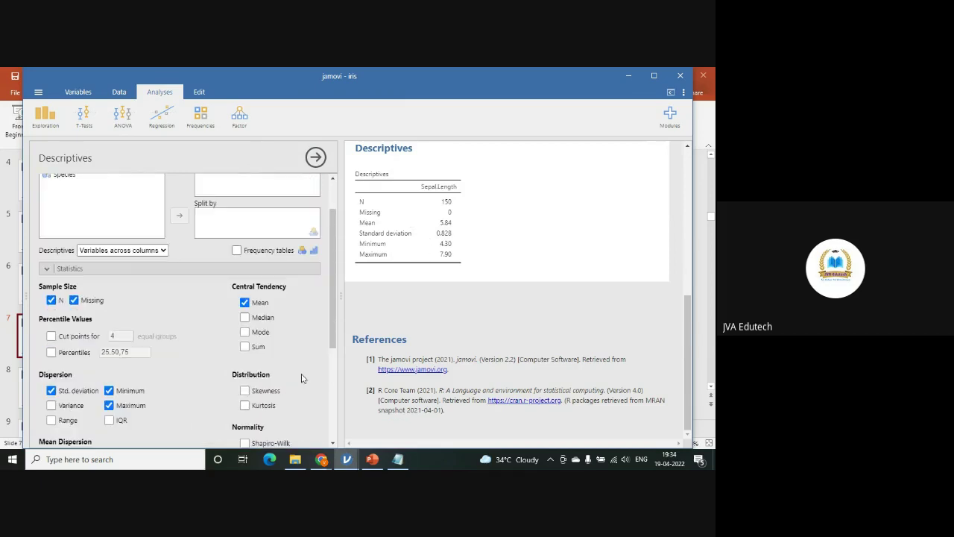
{"action": "scroll", "coordinate": [292, 377], "scroll_direction": "down", "scroll_amount": 3}
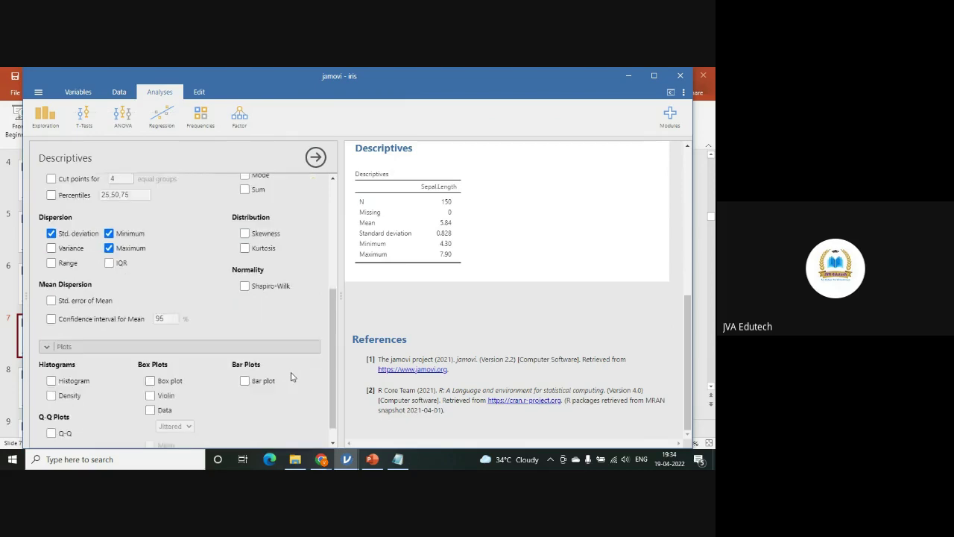
{"action": "scroll", "coordinate": [292, 379], "scroll_direction": "down", "scroll_amount": 1}
{"action": "scroll", "coordinate": [292, 381], "scroll_direction": "up", "scroll_amount": 3}
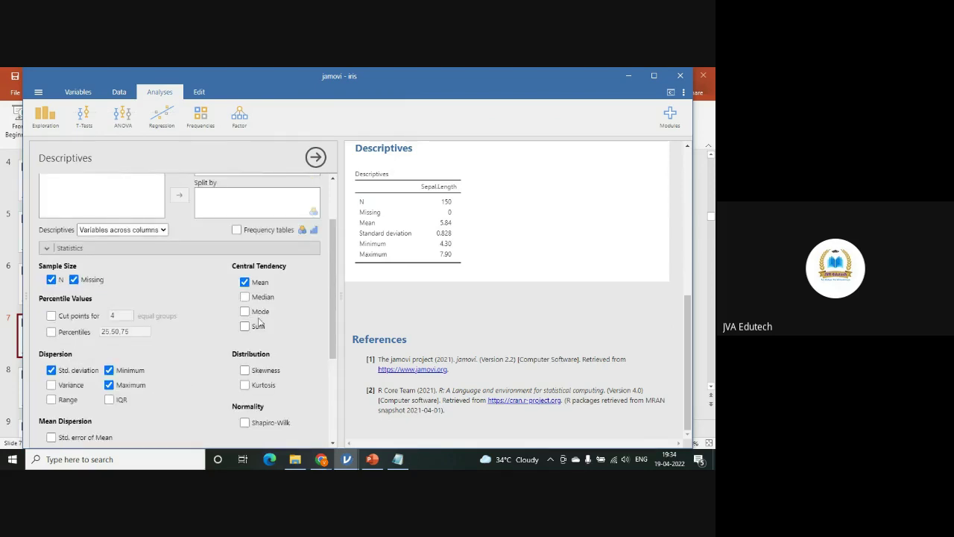
{"action": "scroll", "coordinate": [278, 318], "scroll_direction": "up", "scroll_amount": 1}
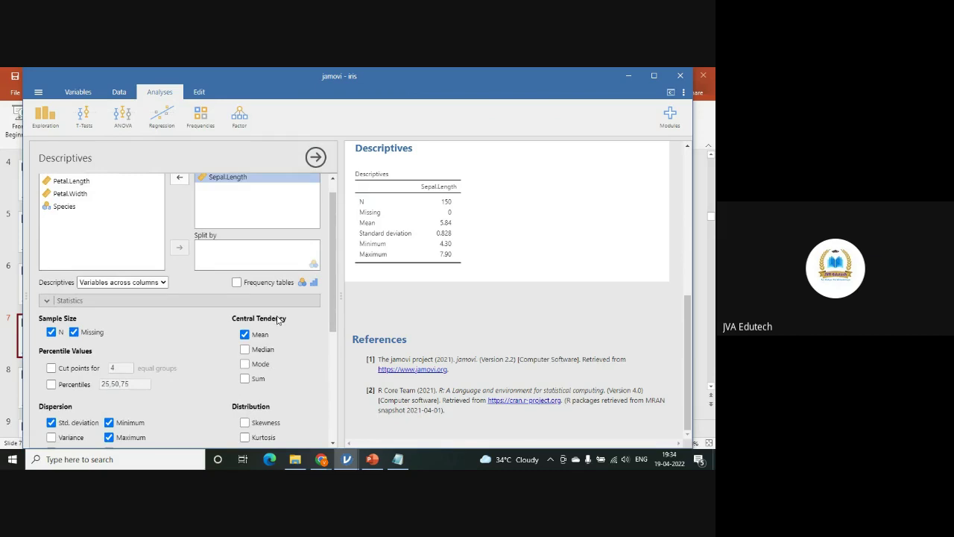
{"action": "scroll", "coordinate": [279, 319], "scroll_direction": "up", "scroll_amount": 1}
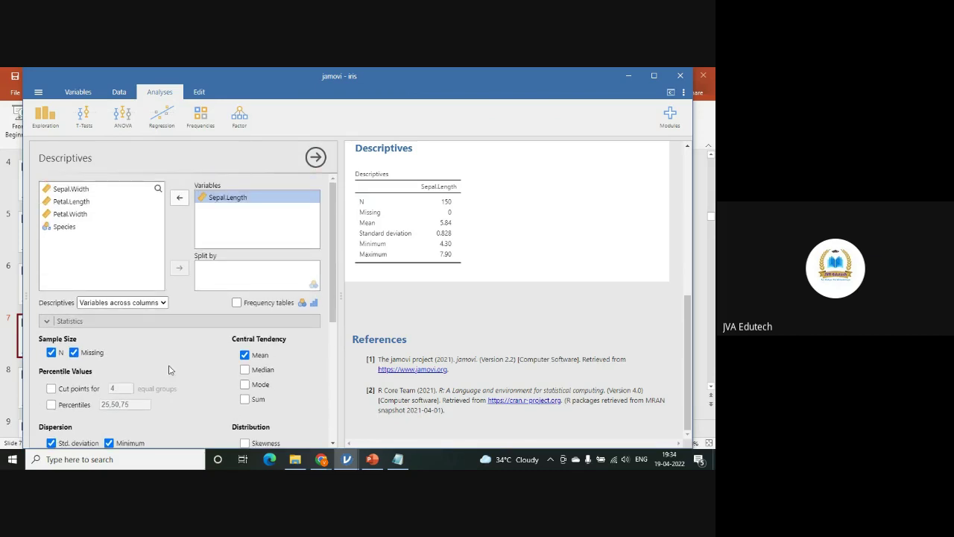
{"action": "left_click", "coordinate": [317, 158]}
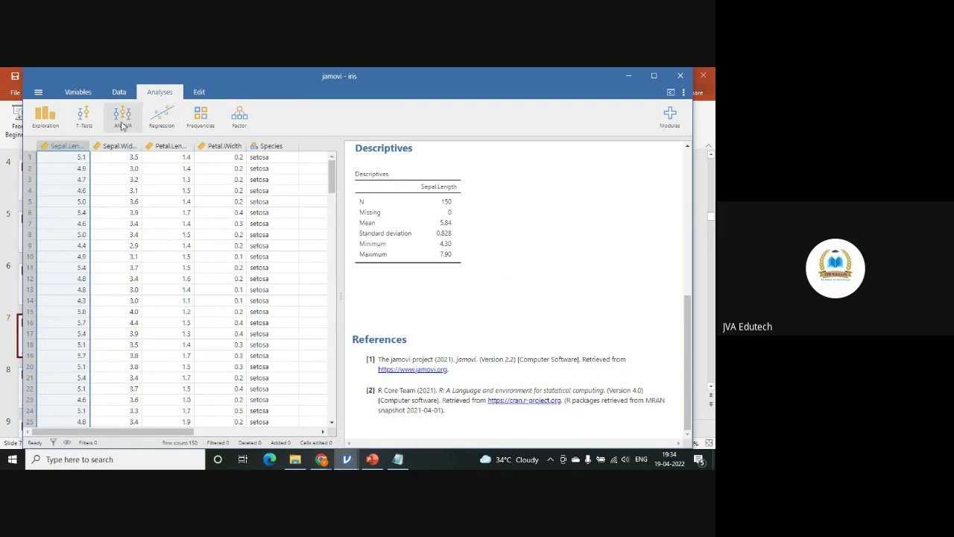
- Run a new one-sample t-test with Sepal.Length as the dependent variable and a test value of 5
{"action": "left_click", "coordinate": [82, 121]}
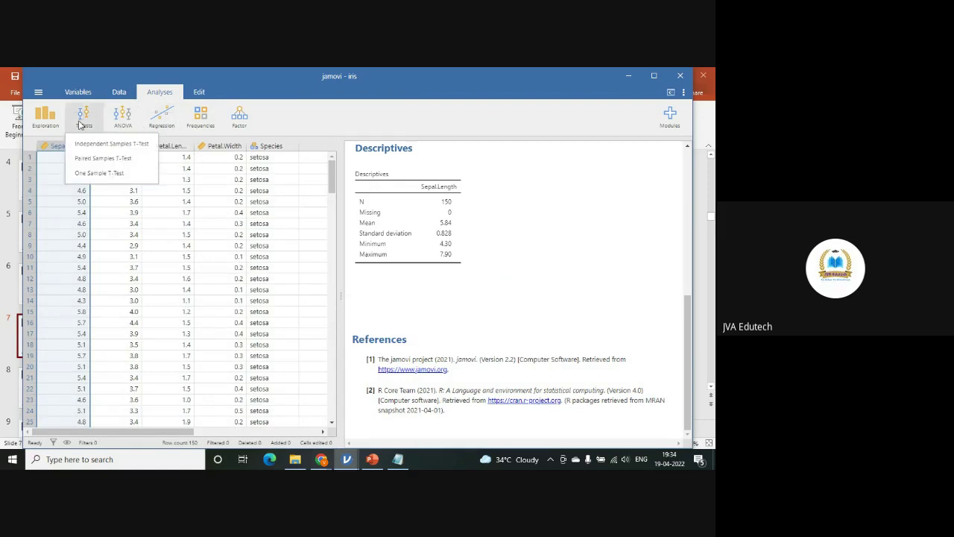
{"action": "left_click", "coordinate": [107, 175]}
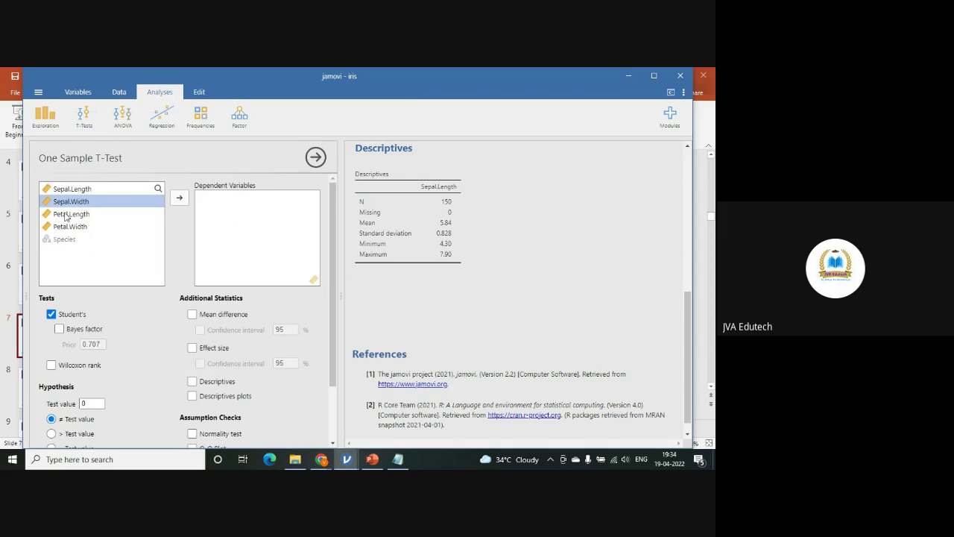
{"action": "left_click", "coordinate": [115, 190]}
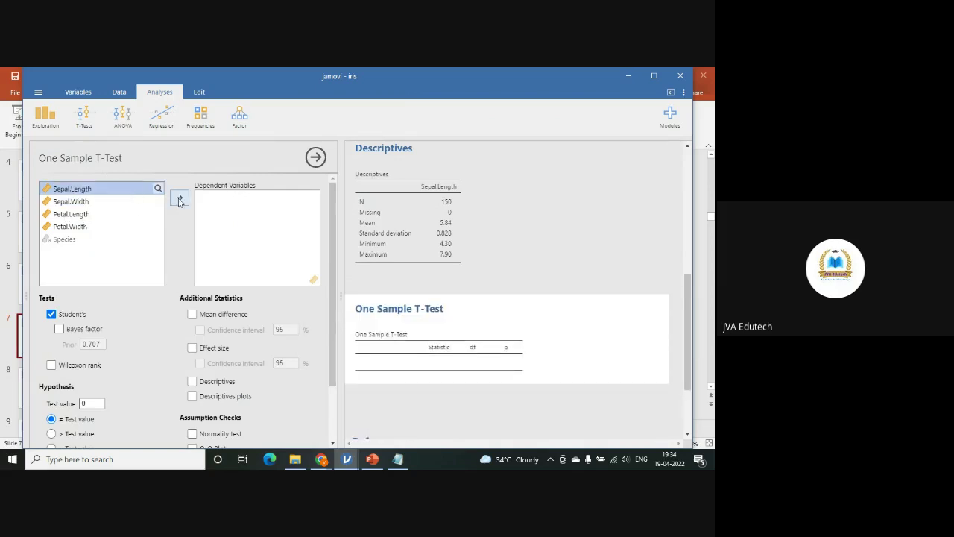
{"action": "left_click", "coordinate": [179, 197]}
{"action": "left_click", "coordinate": [88, 402]}
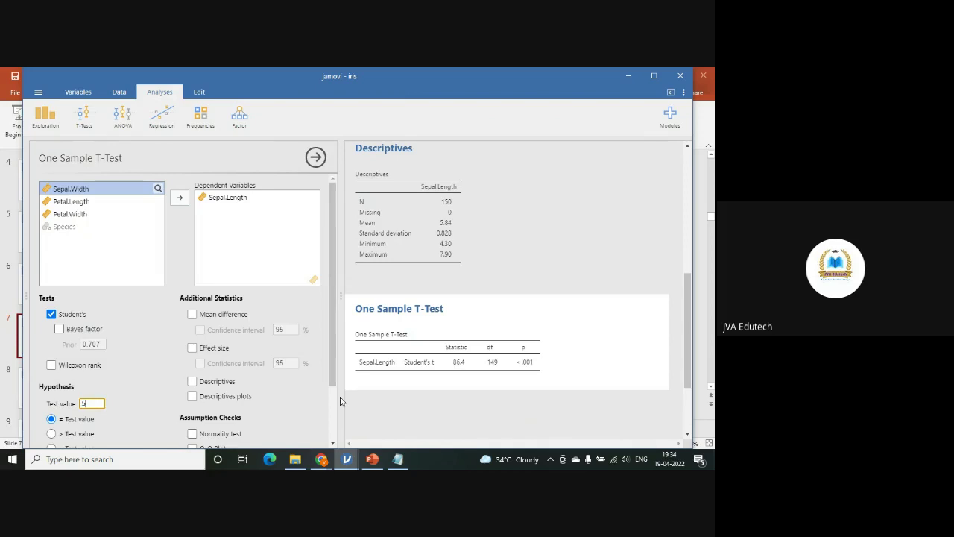
{"action": "left_click", "coordinate": [395, 380]}
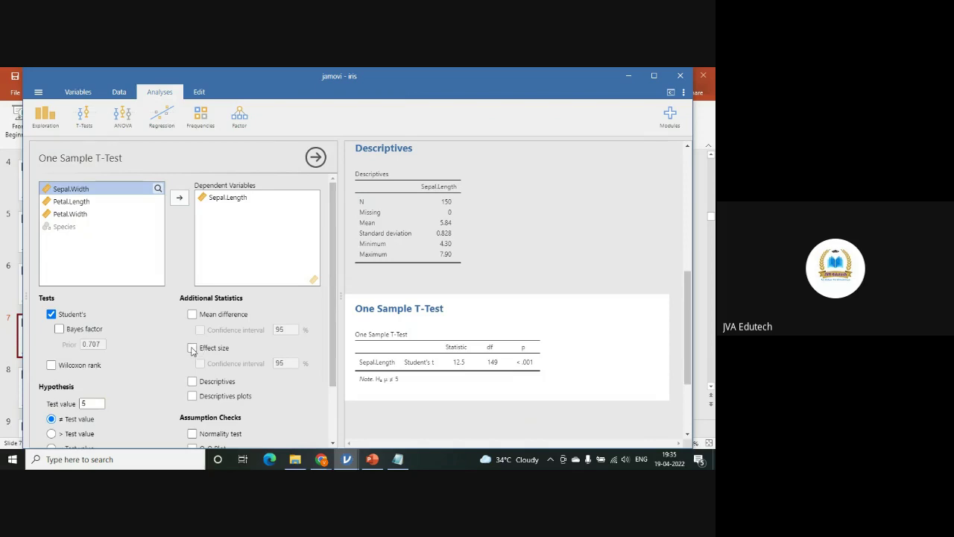
- Add the effect size with its 95% confidence interval to the one-sample t-test, view the interval columns and hide the analysis options
{"action": "left_click", "coordinate": [192, 348]}
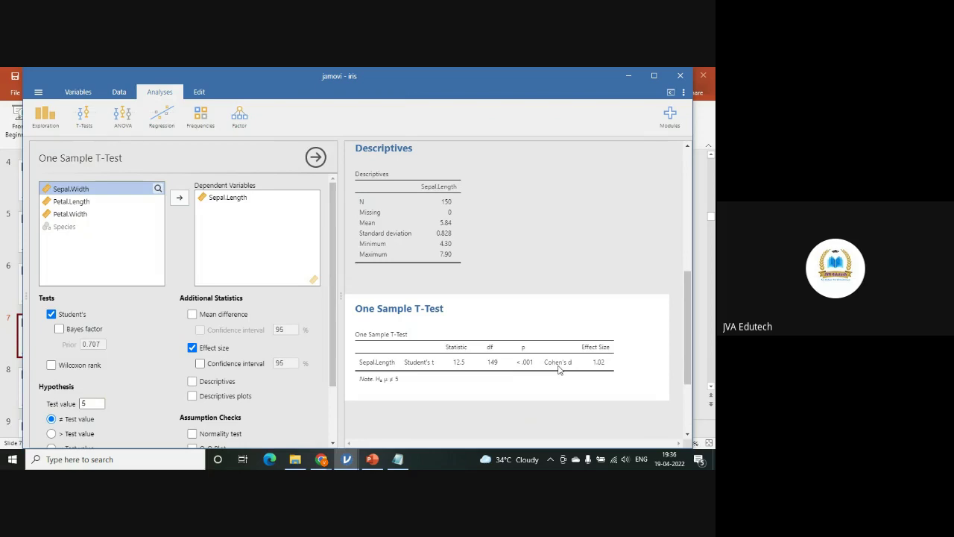
{"action": "left_click", "coordinate": [200, 363]}
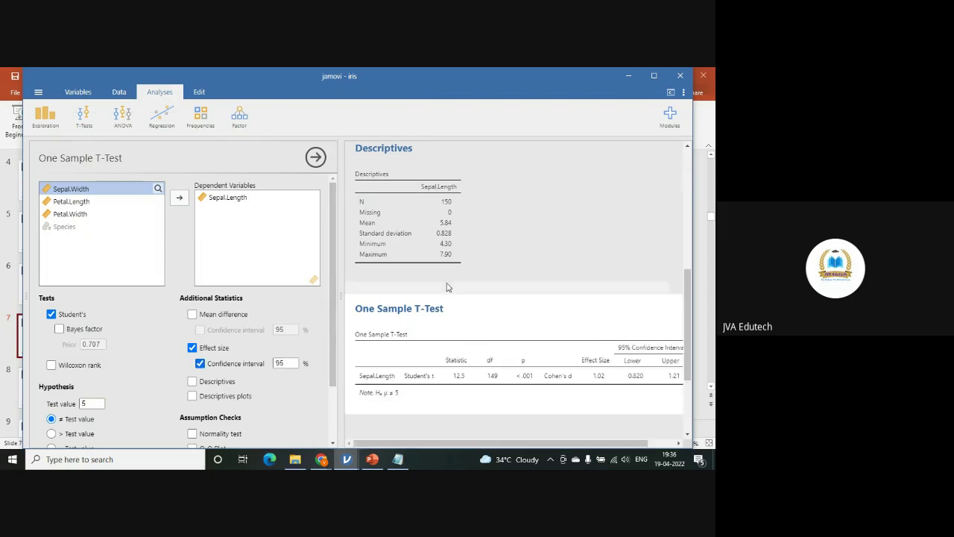
{"action": "left_click_drag", "start_coordinate": [633, 443], "coordinate": [658, 450]}
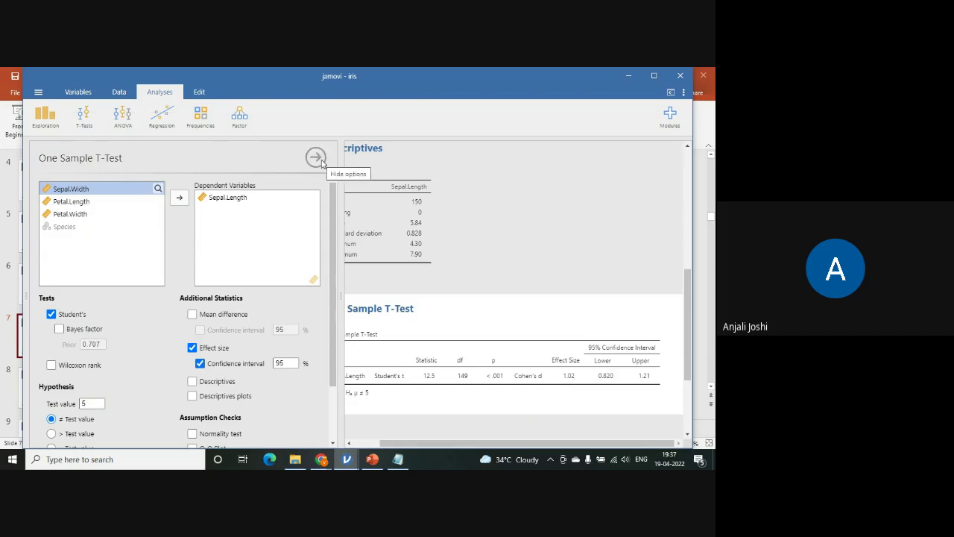
{"action": "left_click", "coordinate": [316, 158]}
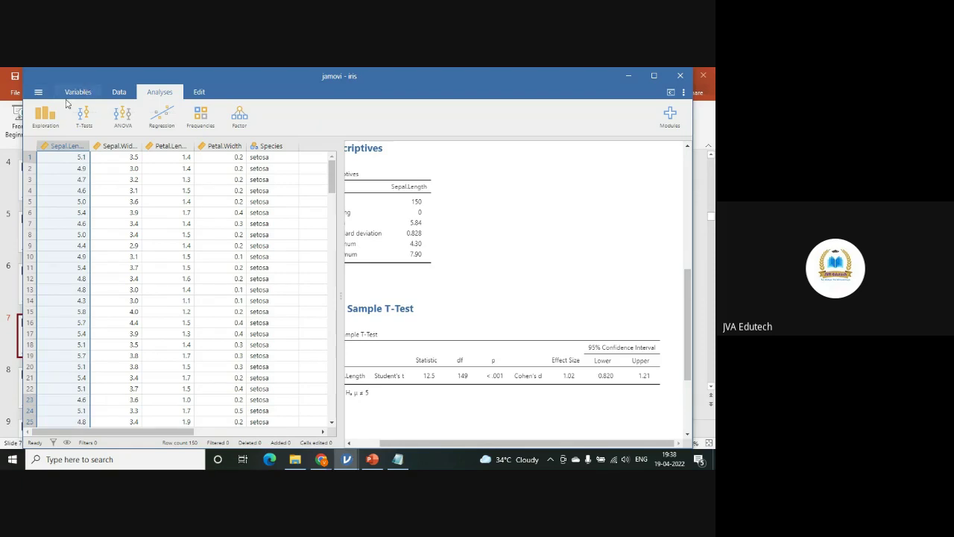
- Open the Tooth Growth data set from the Data Library and look through its len, supp and dose rows
{"action": "left_click", "coordinate": [46, 120]}
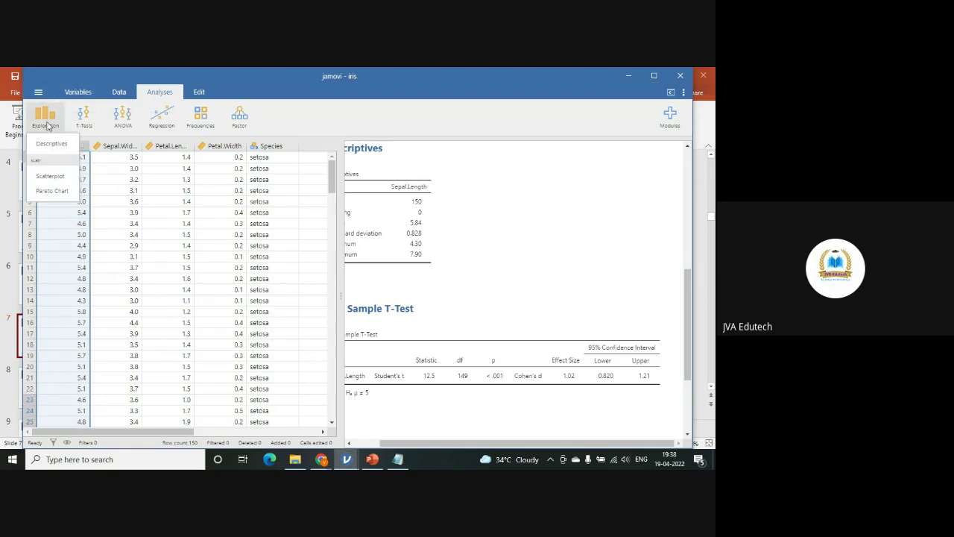
{"action": "left_click", "coordinate": [34, 93]}
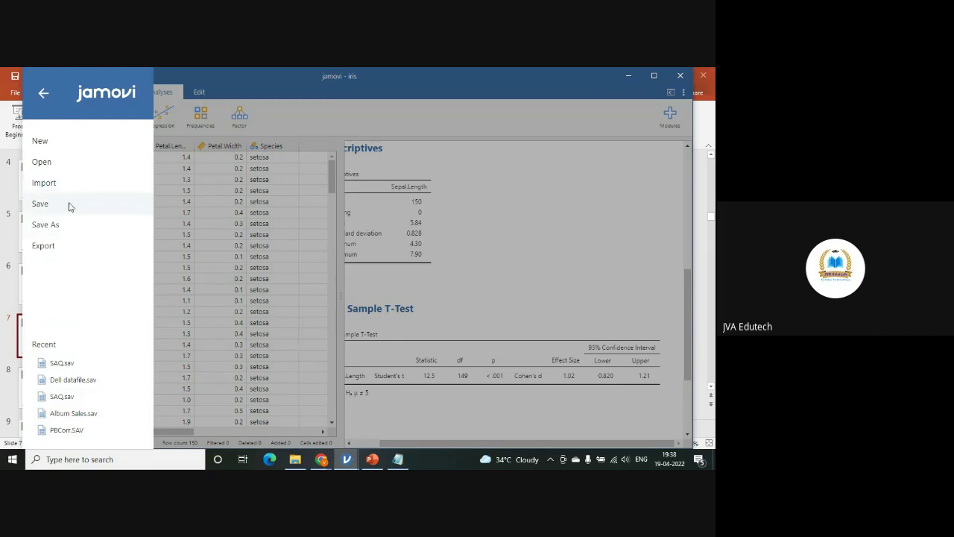
{"action": "left_click", "coordinate": [52, 163]}
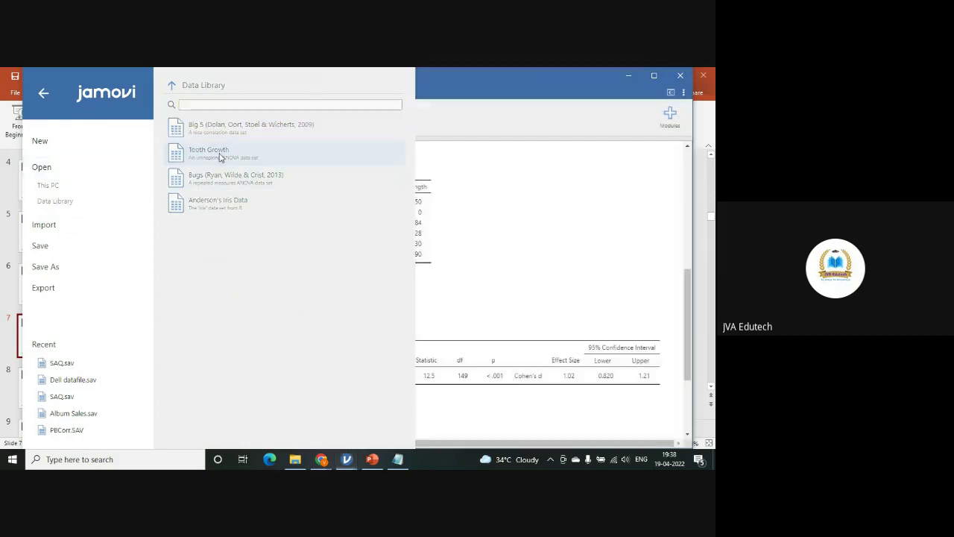
{"action": "left_click", "coordinate": [221, 157]}
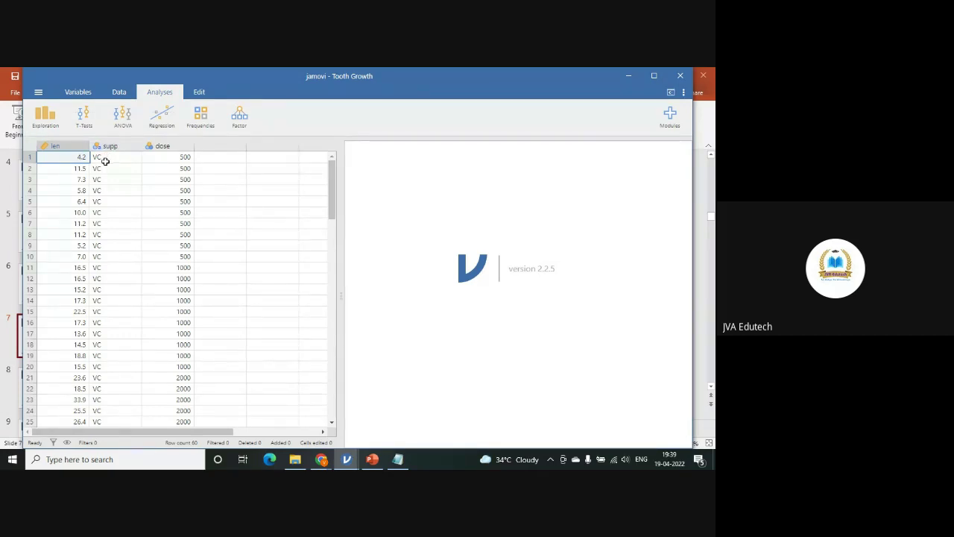
{"action": "scroll", "coordinate": [125, 331], "scroll_direction": "down", "scroll_amount": 10}
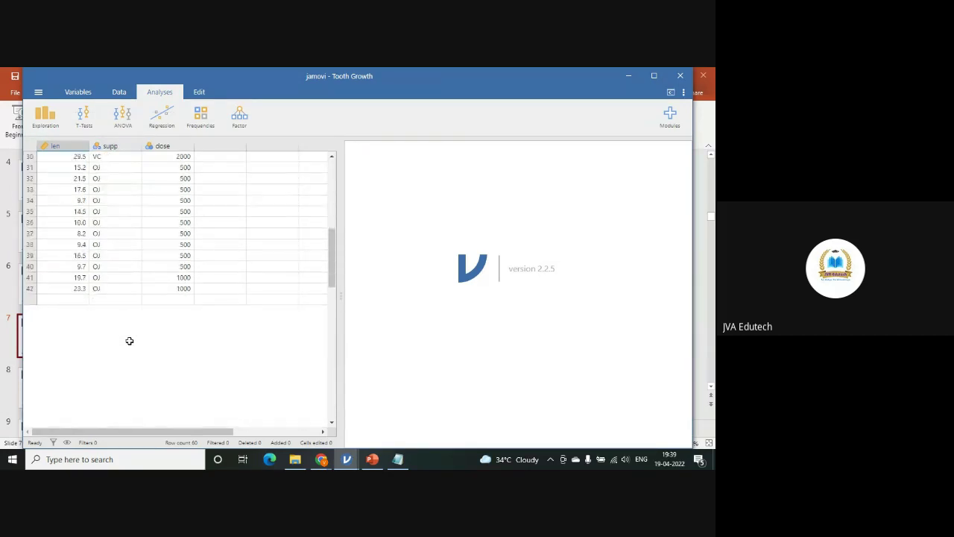
{"action": "scroll", "coordinate": [110, 246], "scroll_direction": "up", "scroll_amount": 8}
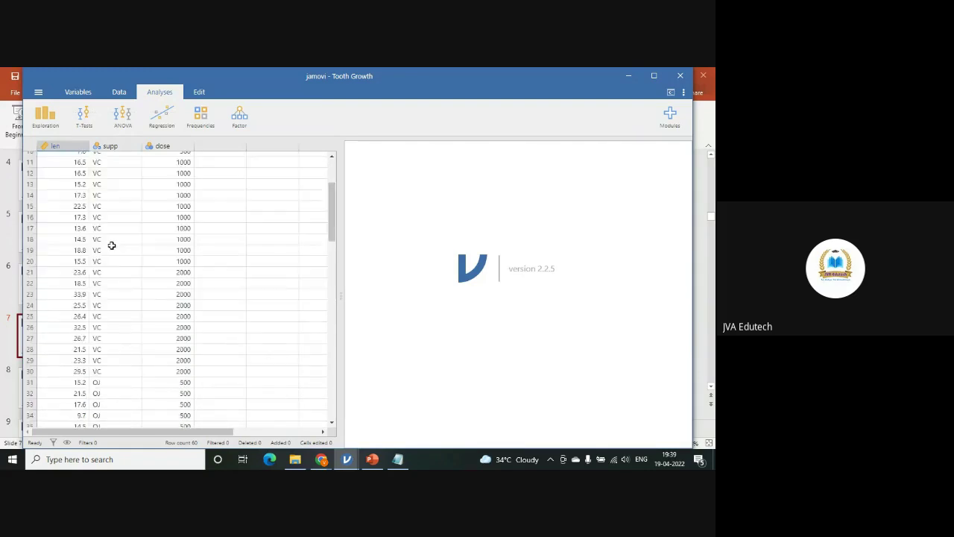
- Run an independent samples t-test on the Tooth Growth data with len as dependent variable and supp as grouping variable
{"action": "scroll", "coordinate": [103, 267], "scroll_direction": "up", "scroll_amount": 3}
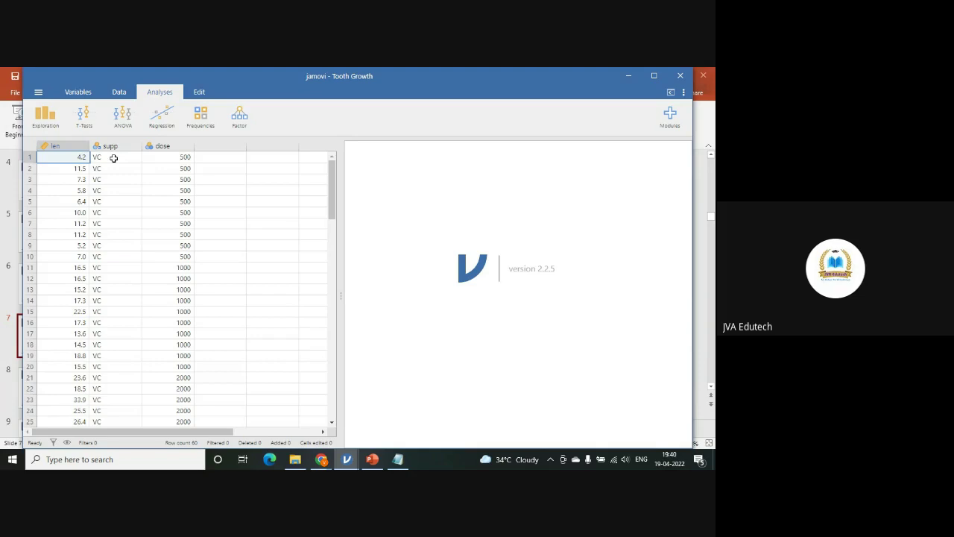
{"action": "scroll", "coordinate": [110, 359], "scroll_direction": "down", "scroll_amount": 3}
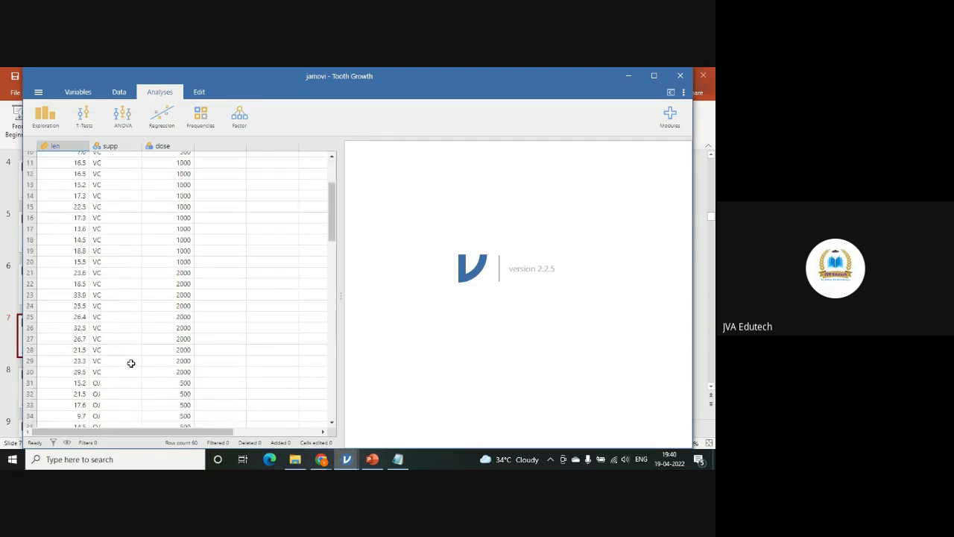
{"action": "scroll", "coordinate": [130, 363], "scroll_direction": "down", "scroll_amount": 5}
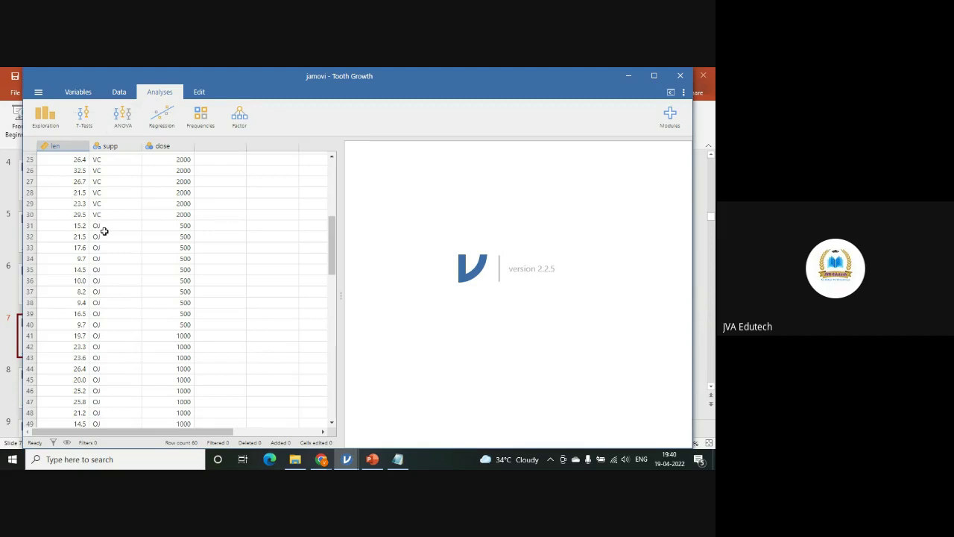
{"action": "left_click", "coordinate": [86, 127]}
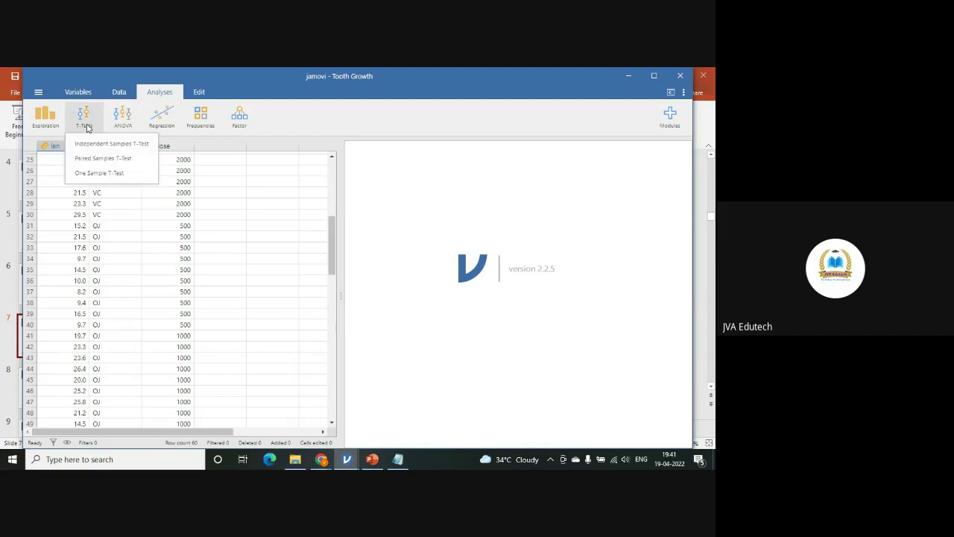
{"action": "left_click", "coordinate": [124, 144]}
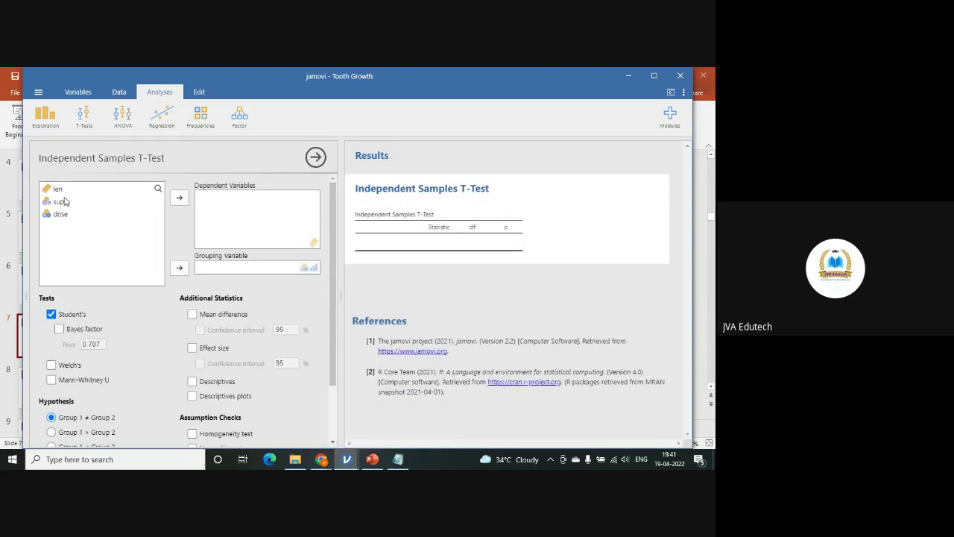
{"action": "left_click", "coordinate": [64, 191]}
{"action": "left_click", "coordinate": [180, 198]}
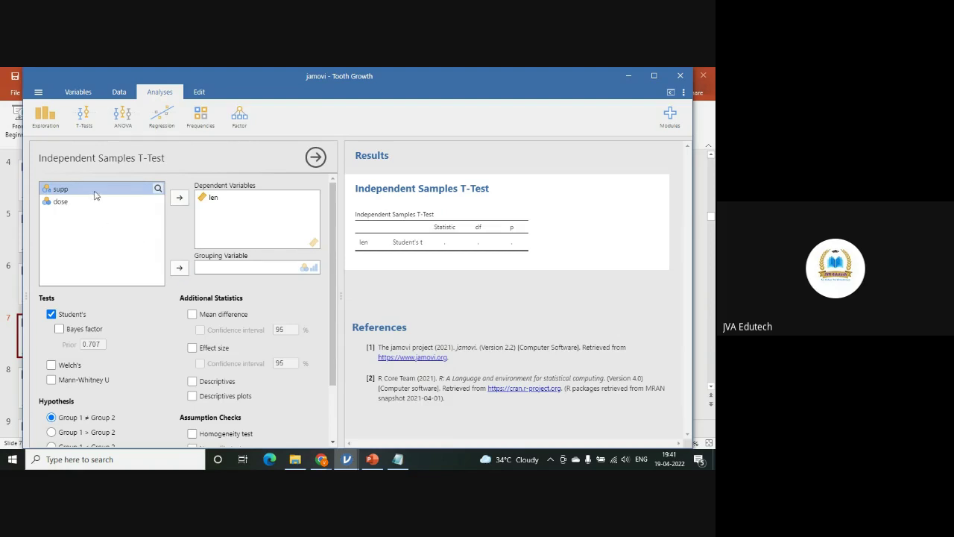
{"action": "left_click", "coordinate": [180, 270]}
- Add the homogeneity test and the normality test as assumption checks to the independent samples t-test
{"action": "scroll", "coordinate": [273, 333], "scroll_direction": "down", "scroll_amount": 3}
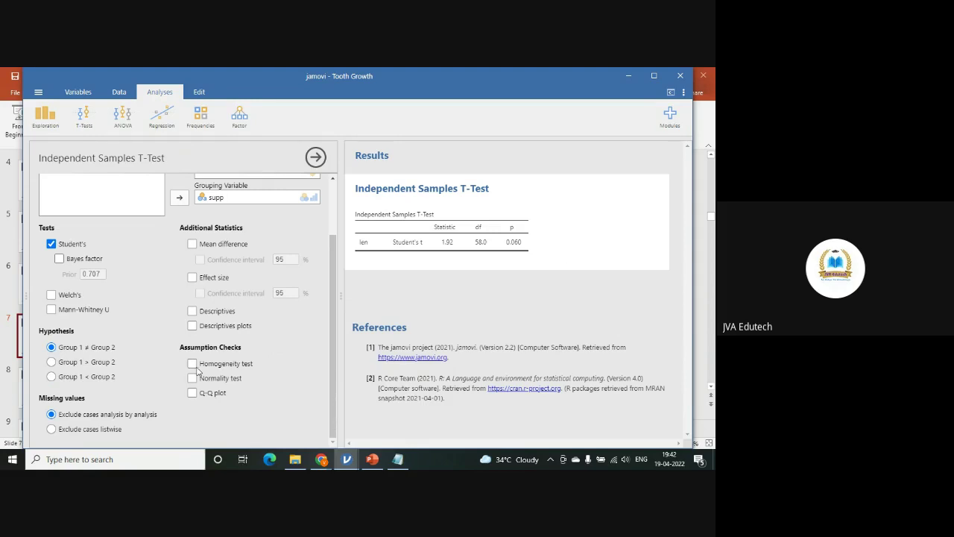
{"action": "left_click", "coordinate": [192, 364]}
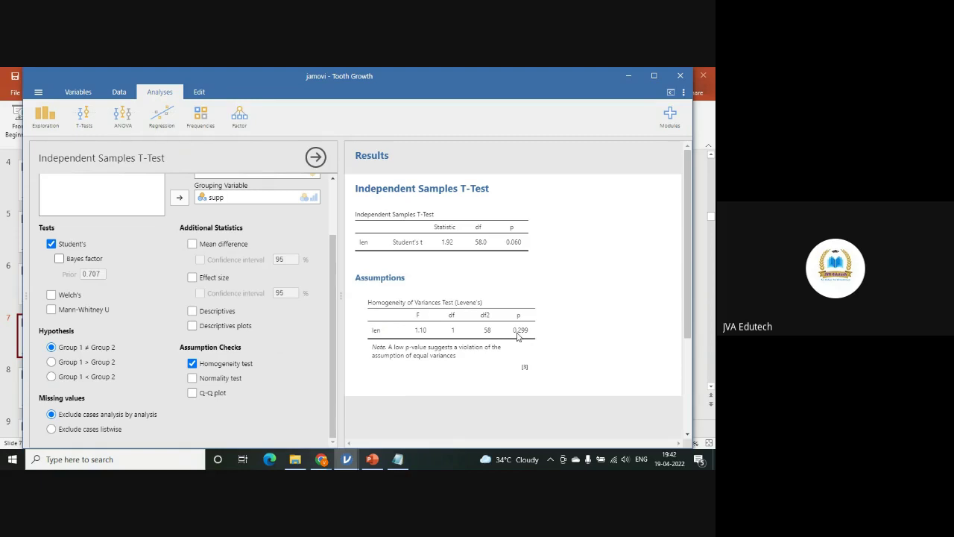
{"action": "left_click", "coordinate": [192, 379]}
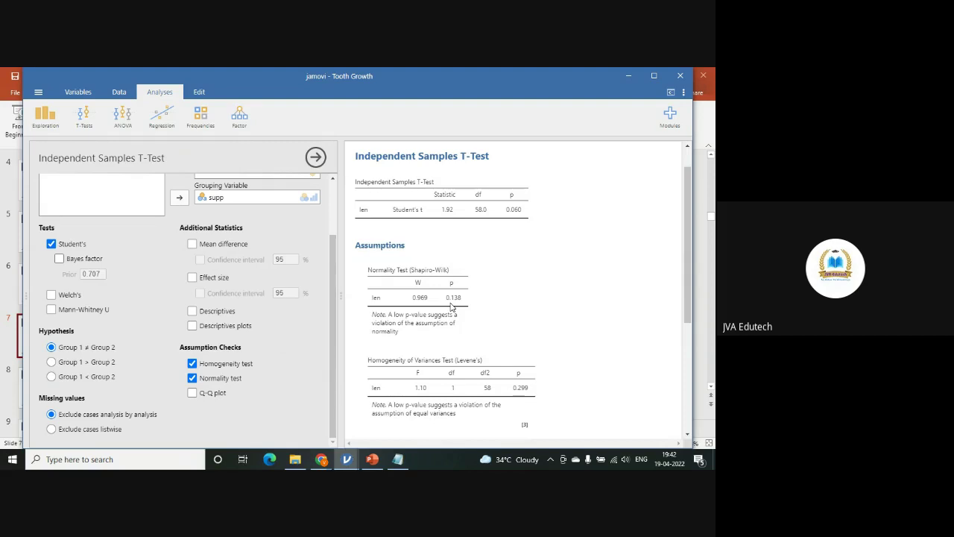
- Switch to File Explorer and view the three PNG images in the Day 1 folder, closing each one
{"action": "left_click", "coordinate": [295, 459]}
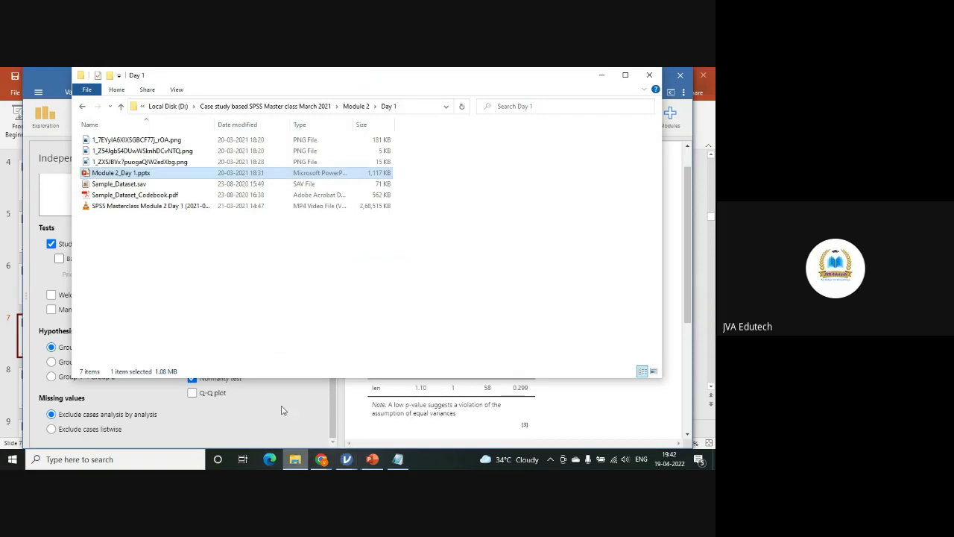
{"action": "double_click", "coordinate": [175, 163]}
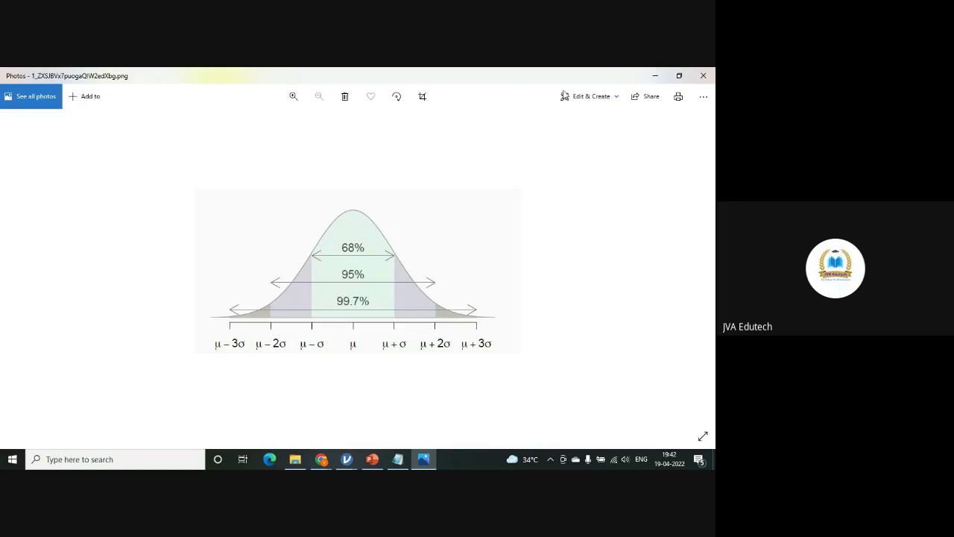
{"action": "left_click", "coordinate": [703, 75]}
{"action": "left_click", "coordinate": [162, 142]}
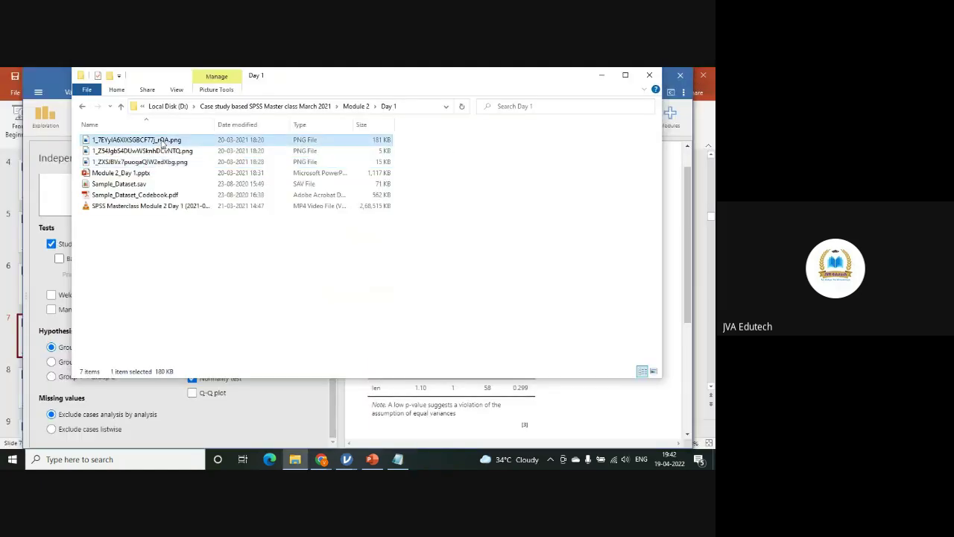
{"action": "double_click", "coordinate": [162, 142]}
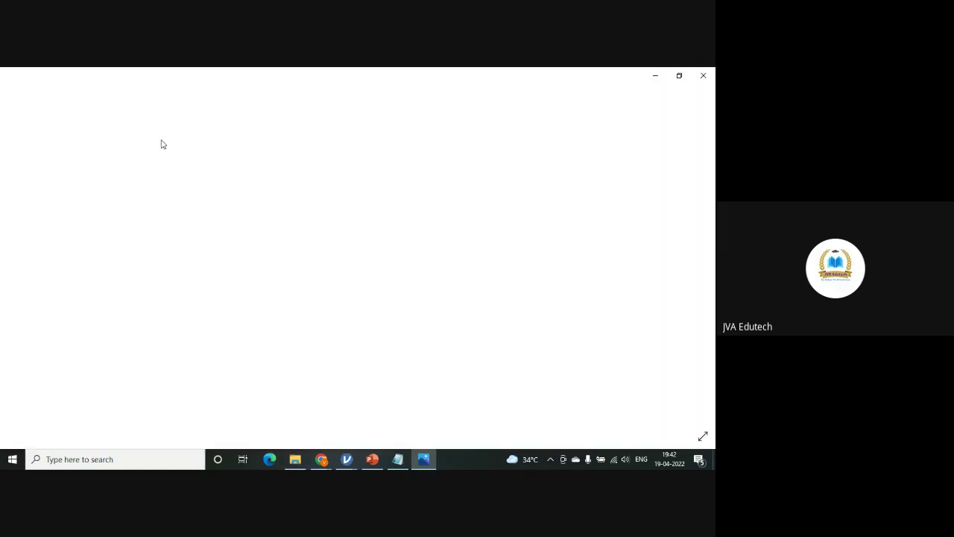
{"action": "left_click", "coordinate": [703, 75]}
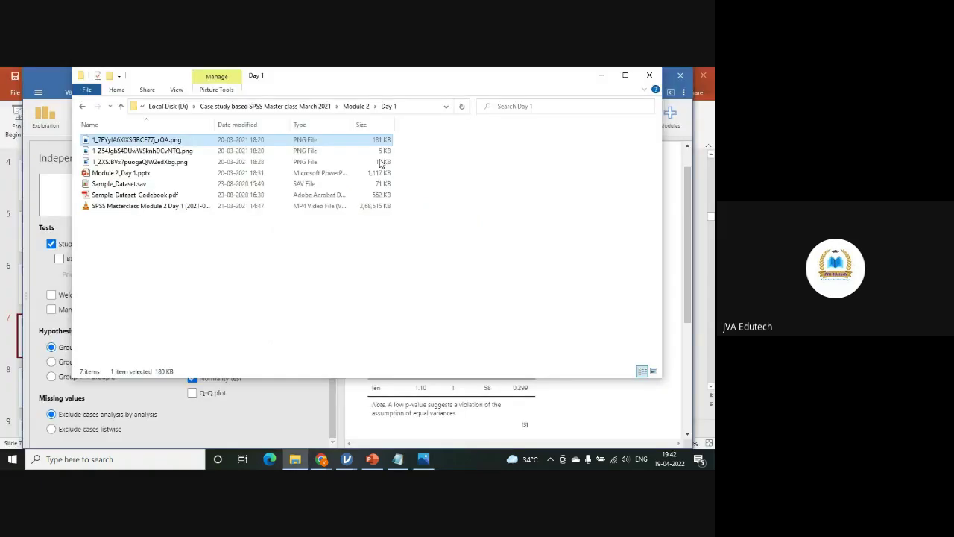
{"action": "double_click", "coordinate": [120, 152]}
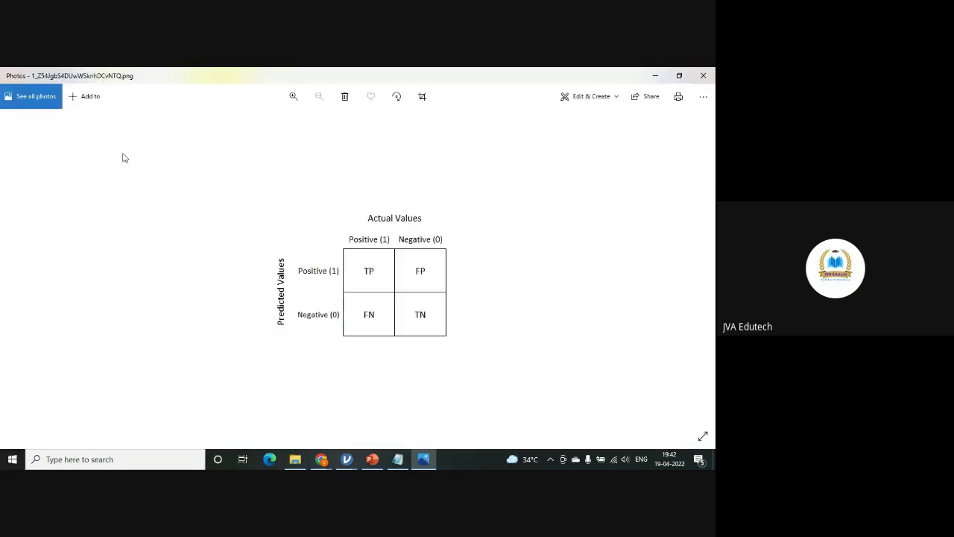
{"action": "left_click", "coordinate": [703, 76]}
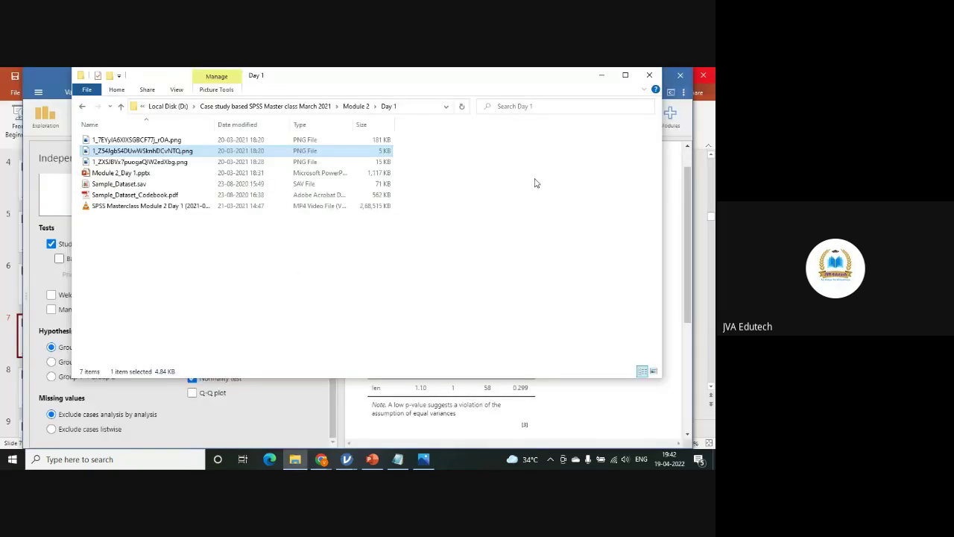
- Open Module 2_Day 1.pptx, look through its slide thumbnails to the end and close the presentation
{"action": "double_click", "coordinate": [132, 173]}
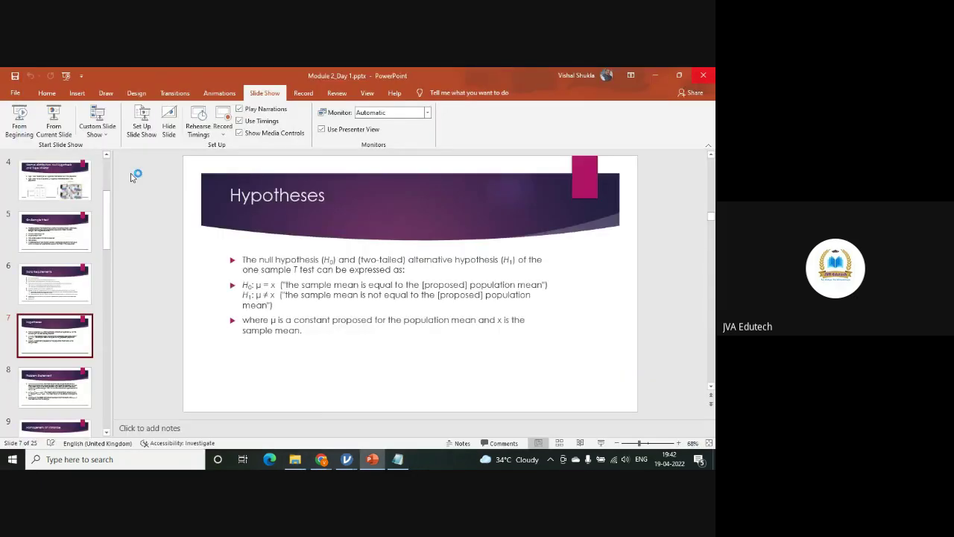
{"action": "scroll", "coordinate": [52, 321], "scroll_direction": "down", "scroll_amount": 3}
{"action": "scroll", "coordinate": [59, 316], "scroll_direction": "down", "scroll_amount": 2}
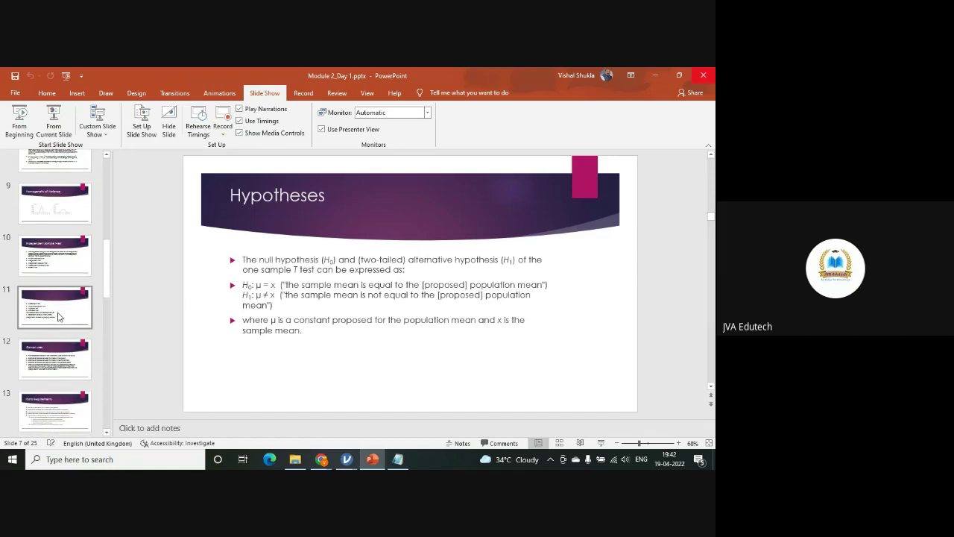
{"action": "scroll", "coordinate": [59, 316], "scroll_direction": "down", "scroll_amount": 8}
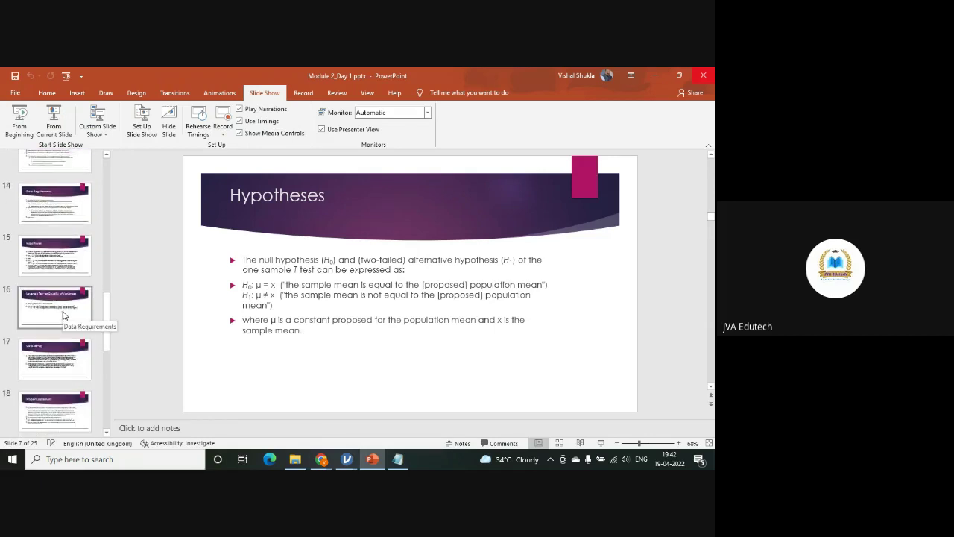
{"action": "scroll", "coordinate": [68, 313], "scroll_direction": "down", "scroll_amount": 3}
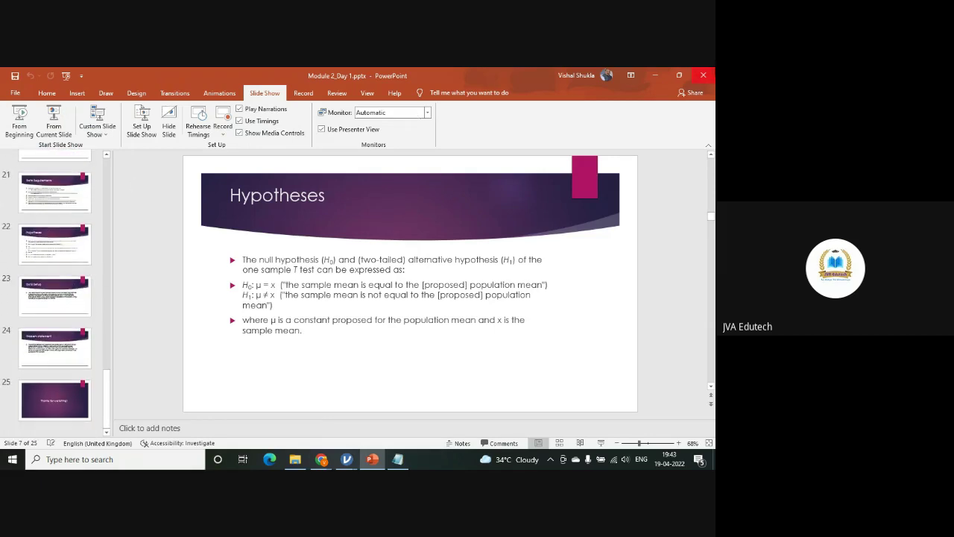
{"action": "left_click", "coordinate": [705, 75]}
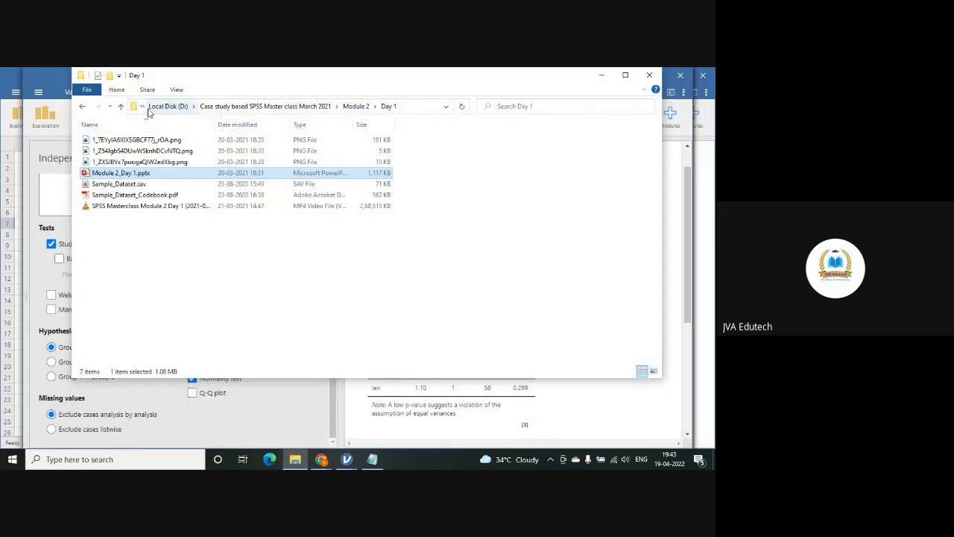
- Open Day 1.pptx from the Jamovi Workshop folder on drive D and present its Decision Trees slide full screen
{"action": "left_click", "coordinate": [158, 109]}
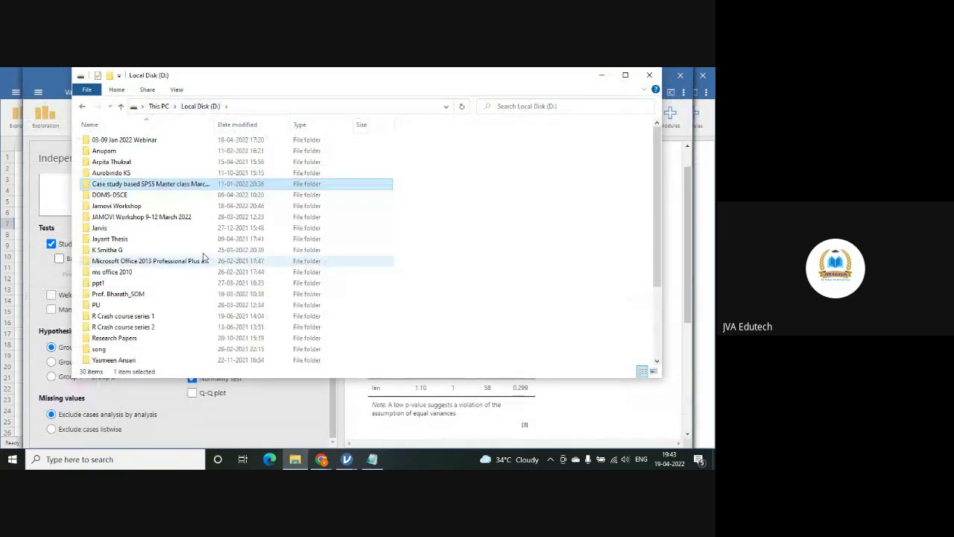
{"action": "double_click", "coordinate": [126, 207]}
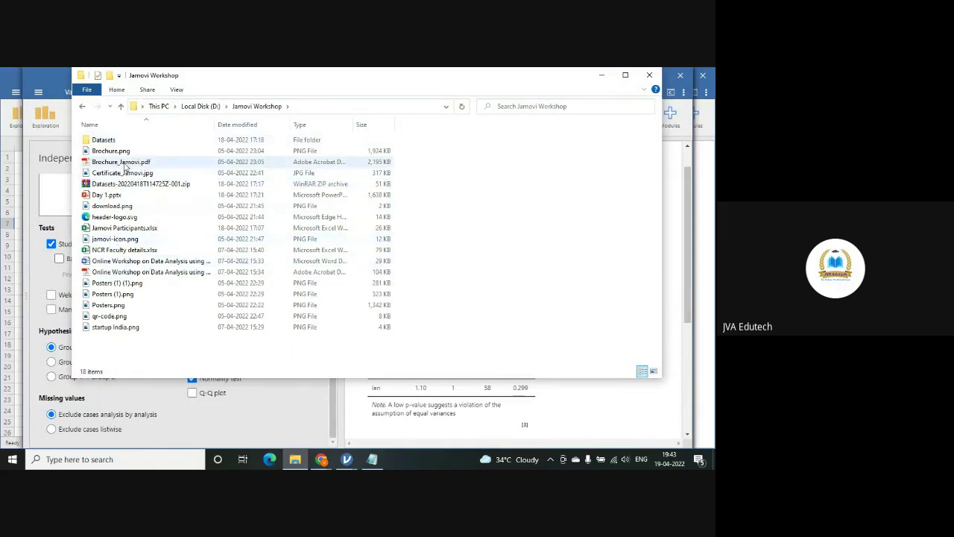
{"action": "double_click", "coordinate": [122, 196]}
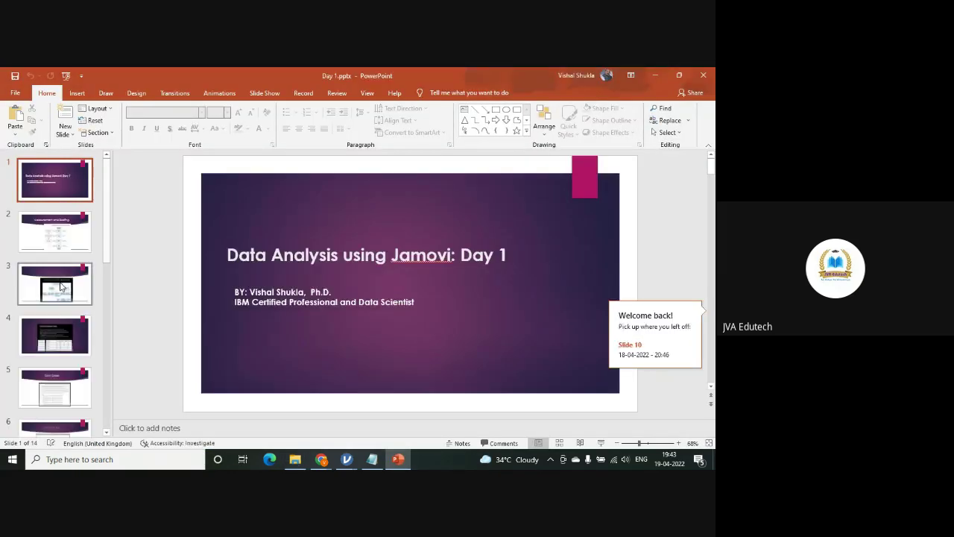
{"action": "scroll", "coordinate": [91, 377], "scroll_direction": "down", "scroll_amount": 6}
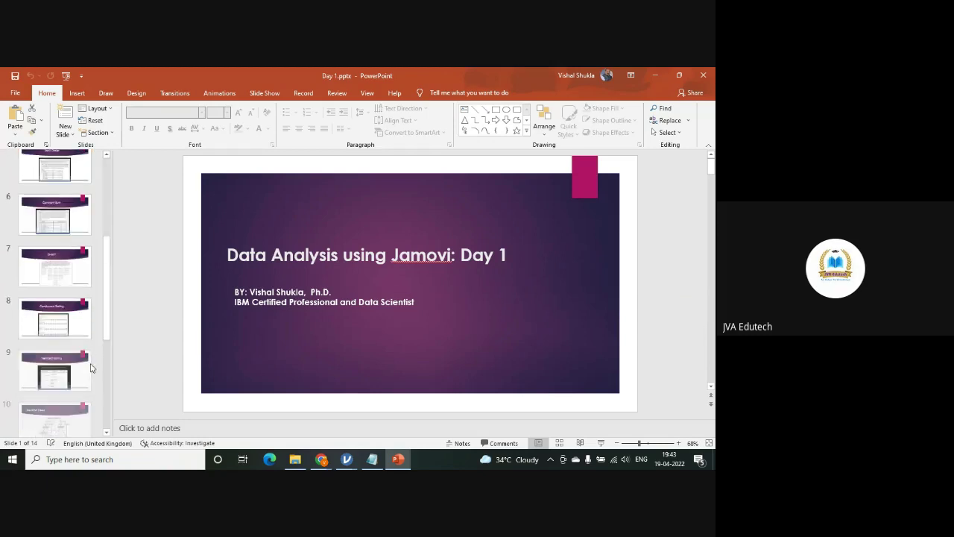
{"action": "left_click", "coordinate": [66, 353]}
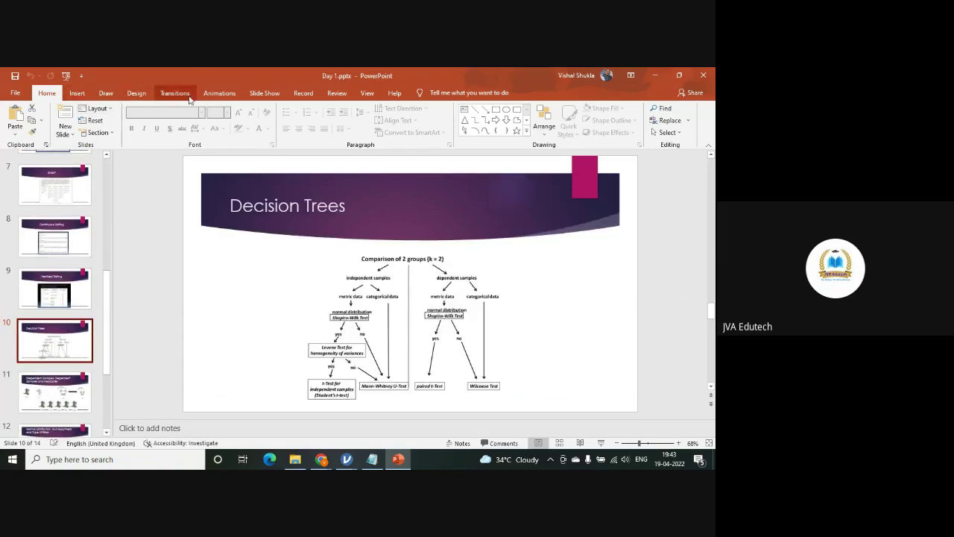
{"action": "left_click", "coordinate": [270, 97]}
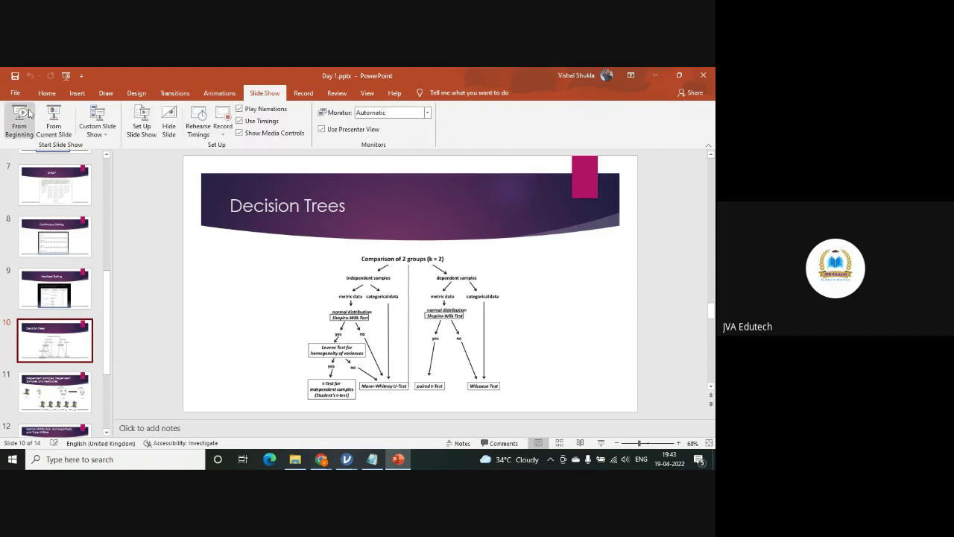
{"action": "left_click", "coordinate": [70, 125]}
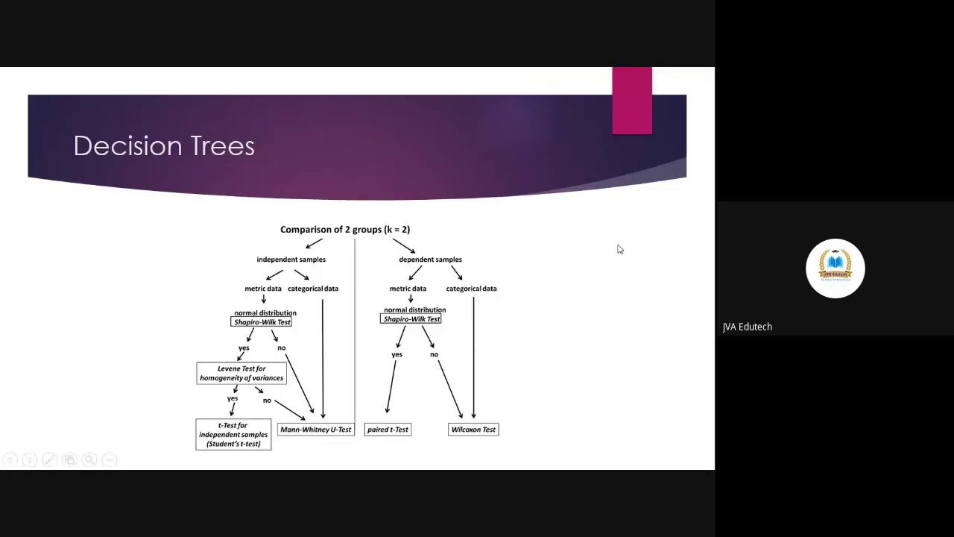
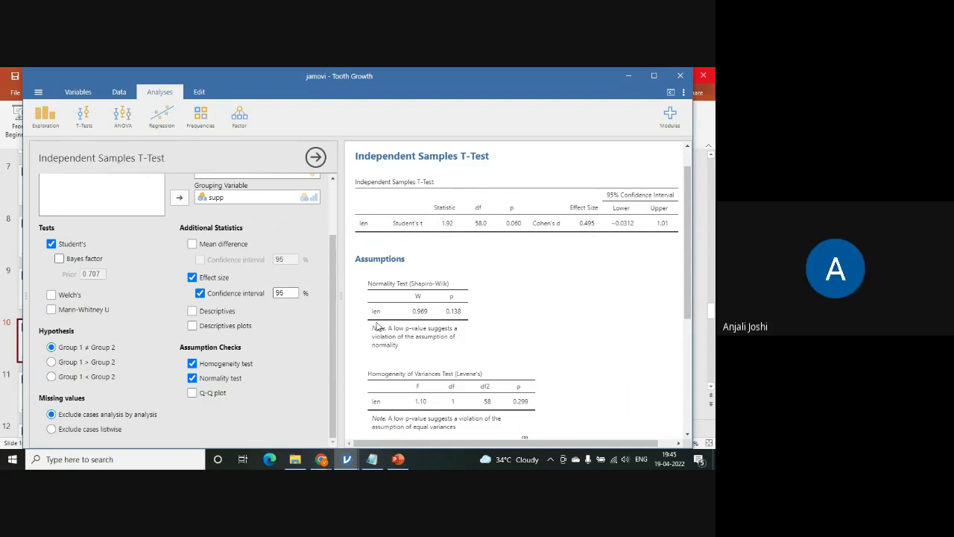
- Switch to the Notepad notes and add the line "Gp 1 Gp2 Gp3" below the t-test interpretation
{"action": "scroll", "coordinate": [375, 319], "scroll_direction": "up", "scroll_amount": 1}
{"action": "scroll", "coordinate": [258, 222], "scroll_direction": "up", "scroll_amount": 2}
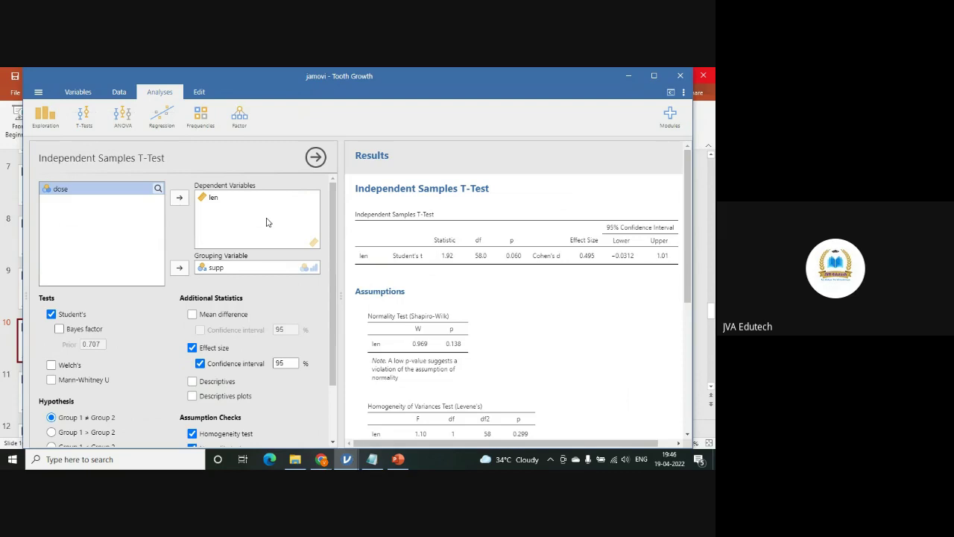
{"action": "left_click", "coordinate": [374, 460]}
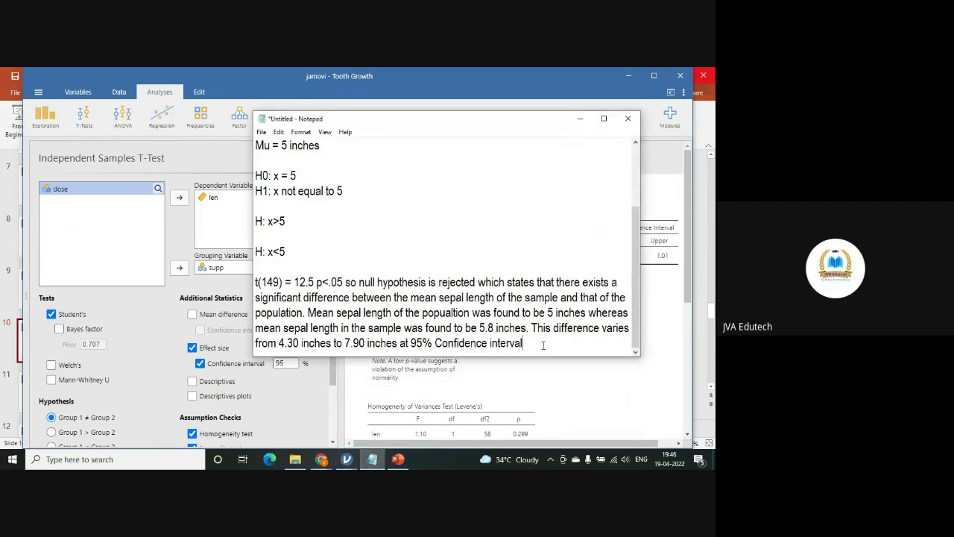
{"action": "scroll", "coordinate": [543, 346], "scroll_direction": "down", "scroll_amount": 1}
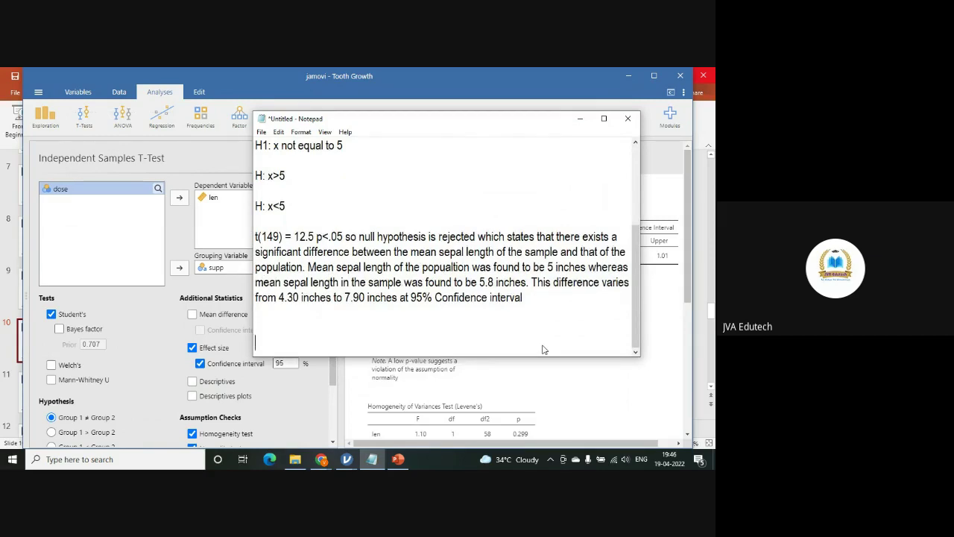
{"action": "type", "text": "Gp 1 Gp2 Gp3"}
{"action": "key", "text": "Return"}
{"action": "key", "text": "Return"}
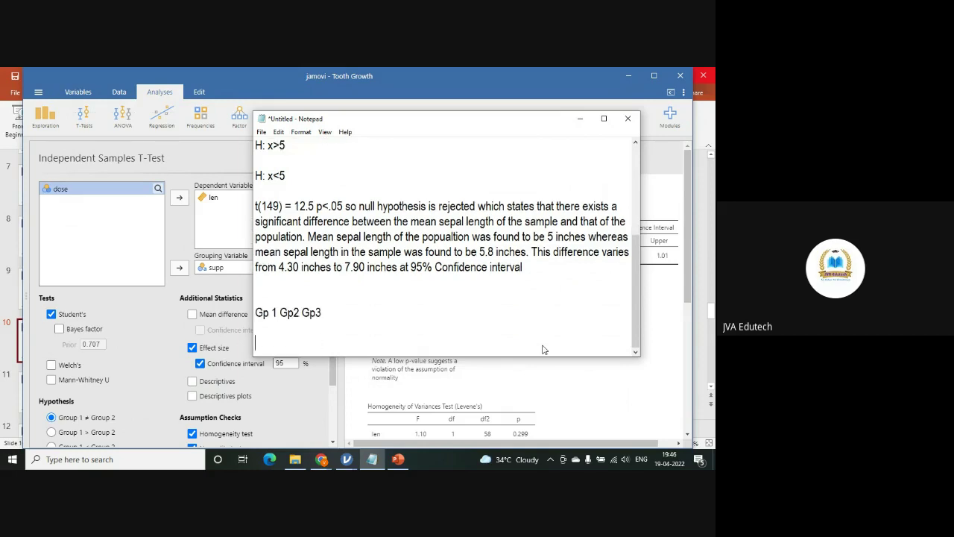
- Add the comparison line "Gp1~Gp2" below the list of three groups in the notes
{"action": "type", "text": "Gp~Gp2"}
{"action": "key", "text": "Return"}
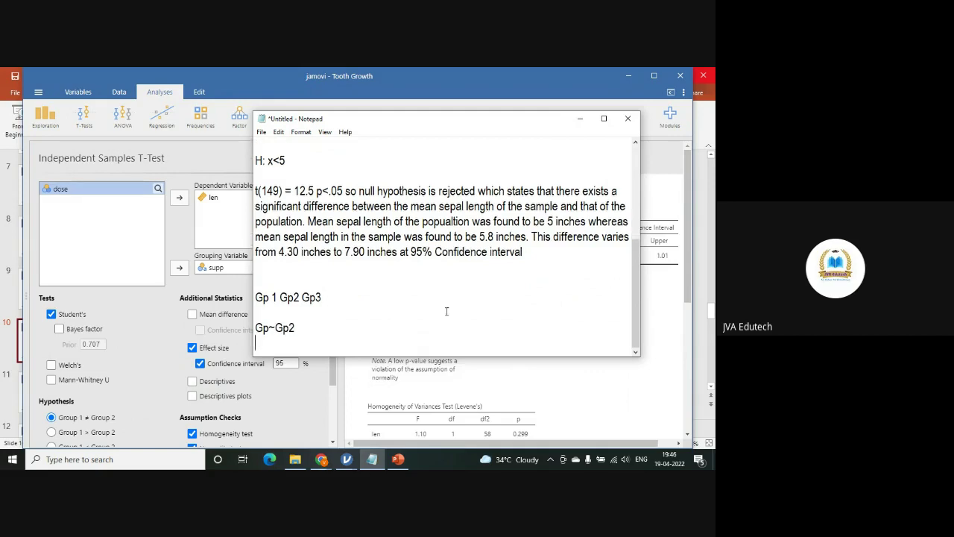
{"action": "left_click", "coordinate": [271, 329]}
{"action": "type", "text": "1"}
{"action": "left_click", "coordinate": [311, 329]}
- Add the comparisons "Gp2~Gp3" and "Gp1~Gp3" on separate lines below "Gp1~Gp2"
{"action": "key", "text": "Return"}
{"action": "type", "text": "Gp2"}
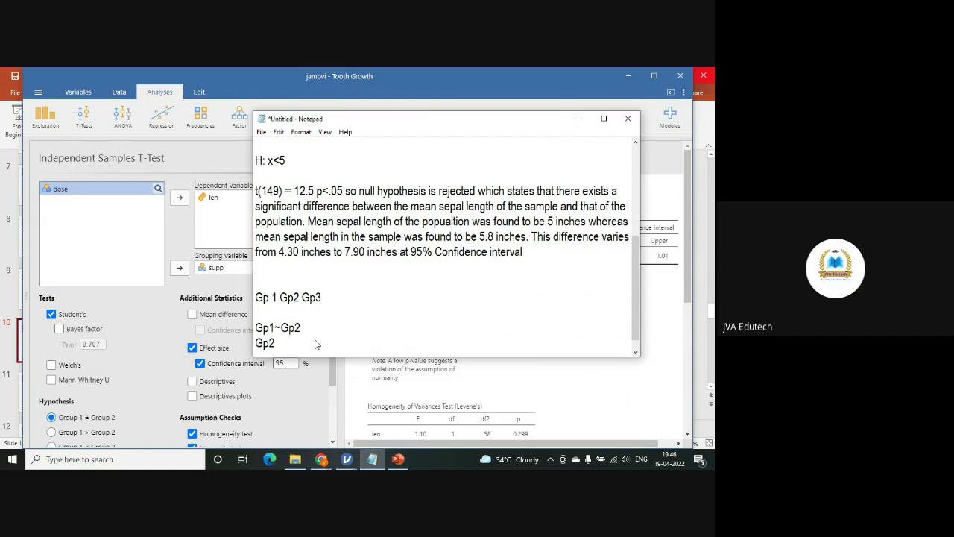
{"action": "type", "text": "~Gp3"}
{"action": "key", "text": "Return"}
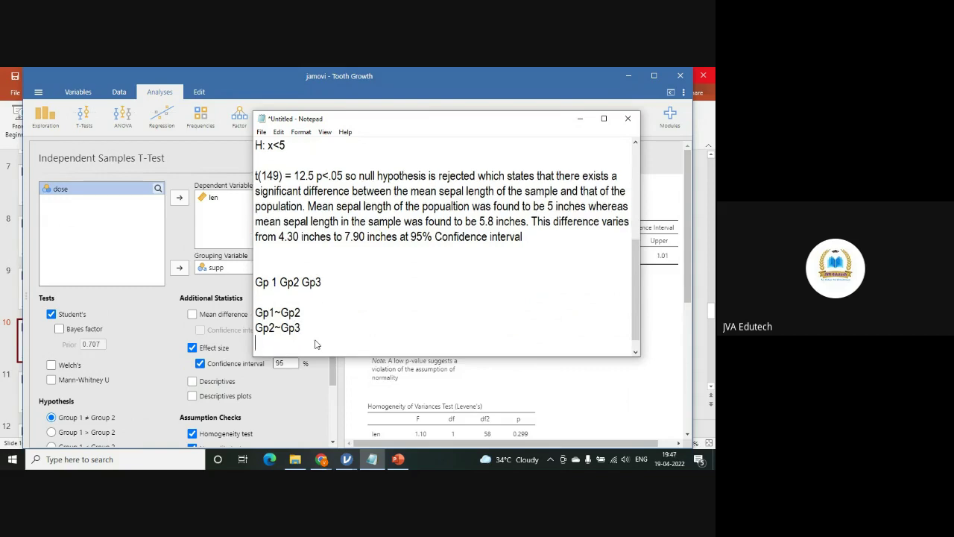
{"action": "type", "text": "Gp1~G3"}
{"action": "key", "text": "Left"}
{"action": "type", "text": "P"}
{"action": "key", "text": "BackSpace"}
{"action": "type", "text": "p"}
- Insert the line "Outcome = (model)+error" above the pairwise comparisons and highlight its model term
{"action": "left_click", "coordinate": [320, 310]}
{"action": "key", "text": "Return"}
{"action": "key", "text": "Return"}
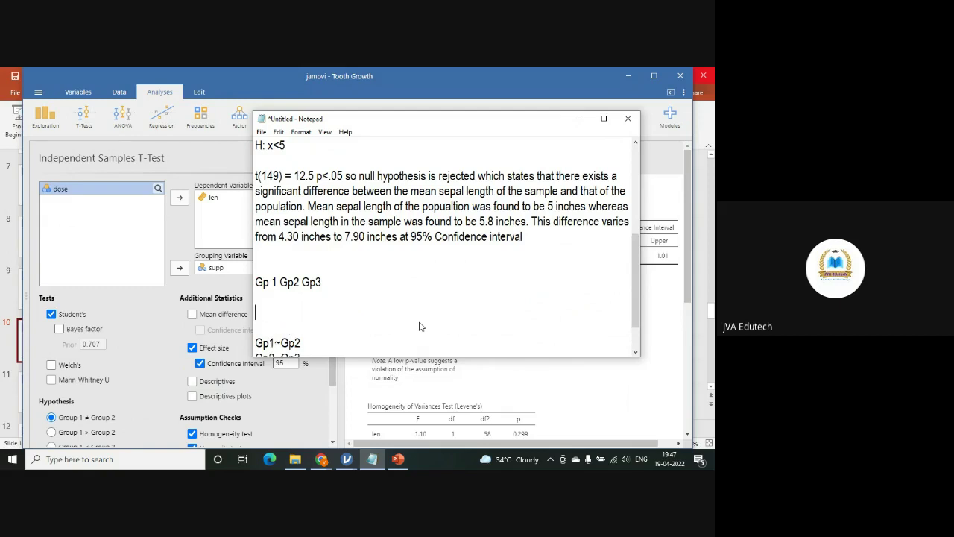
{"action": "type", "text": "Outcome = (model)"}
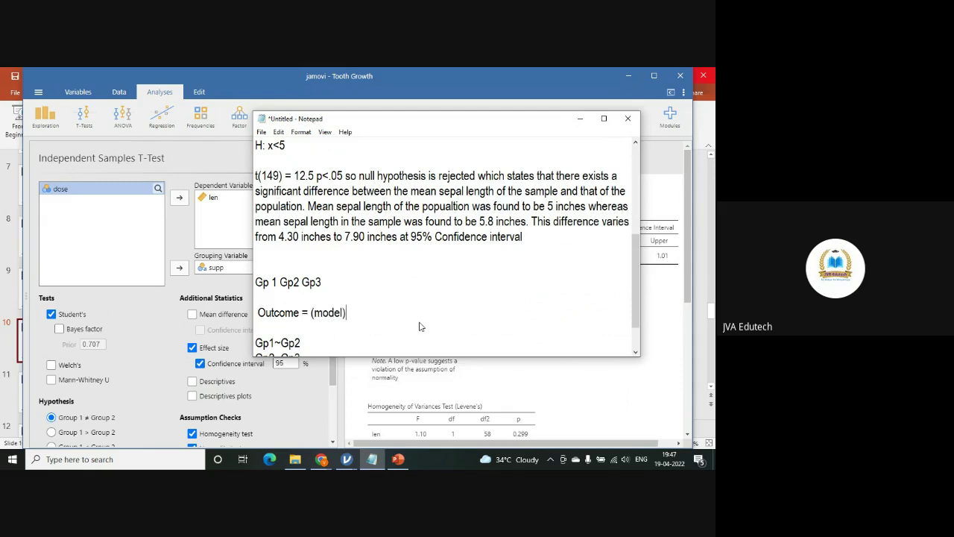
{"action": "type", "text": "+error"}
{"action": "left_click_drag", "start_coordinate": [346, 313], "coordinate": [314, 313]}
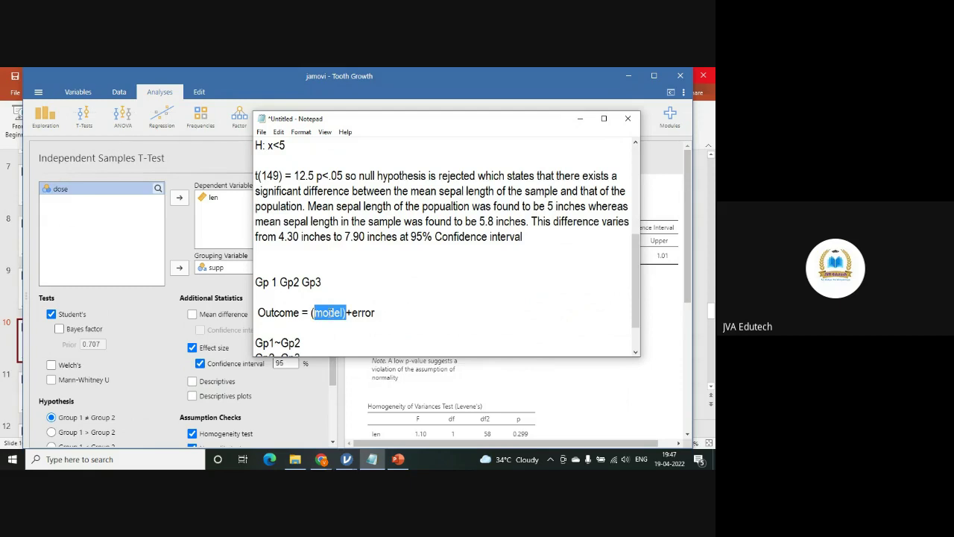
{"action": "left_click", "coordinate": [333, 312]}
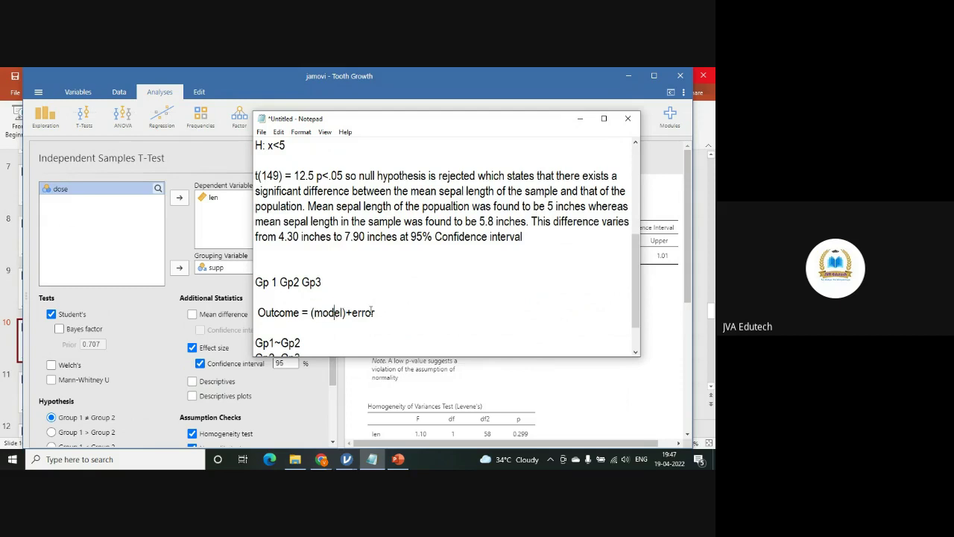
- Complete the Gp1~Gp2 line with "= Model1+Error1" and start the Gp2~Gp3 line's model with "M"
{"action": "scroll", "coordinate": [416, 300], "scroll_direction": "down", "scroll_amount": 1}
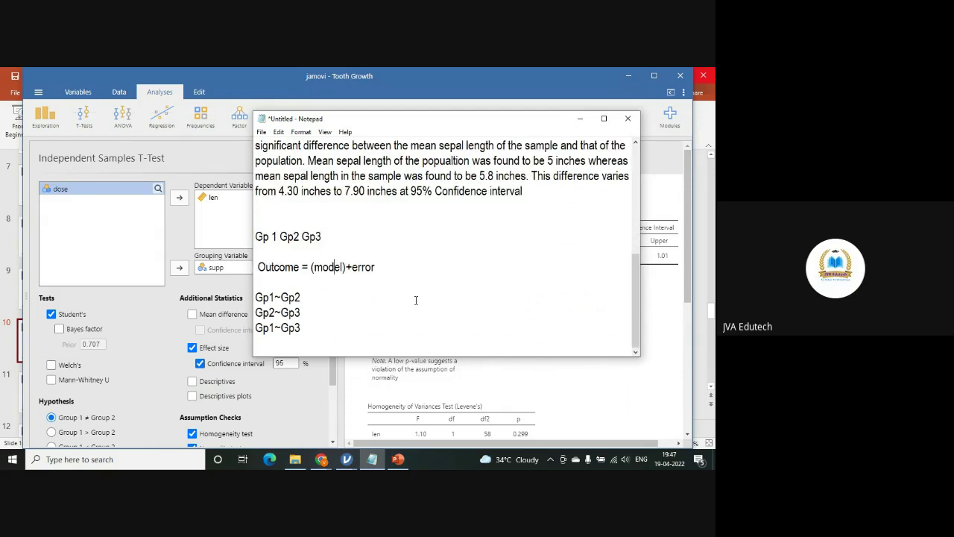
{"action": "left_click", "coordinate": [302, 295]}
{"action": "type", "text": "Model1+Error1"}
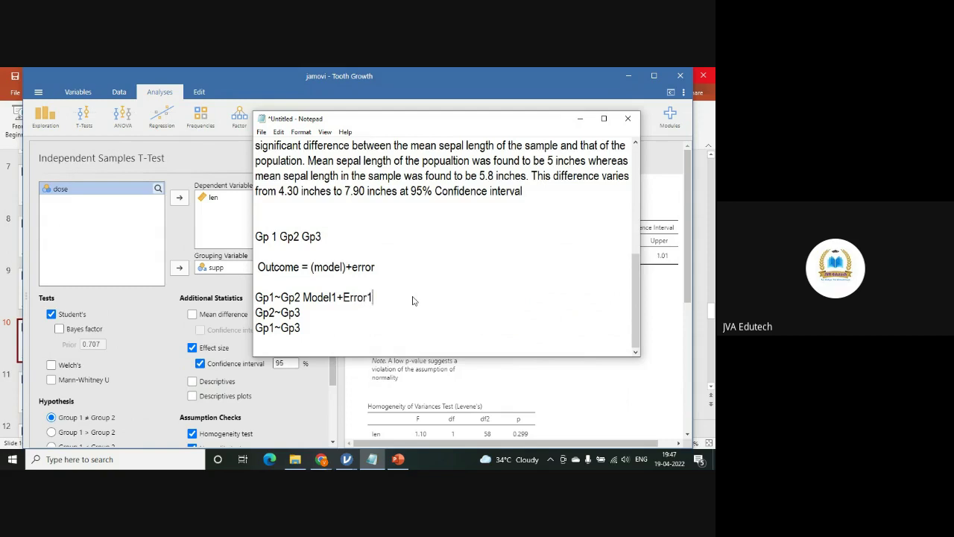
{"action": "key", "text": "Return"}
{"action": "key", "text": "Delete"}
{"action": "left_click", "coordinate": [336, 320]}
{"action": "type", "text": "M"}
{"action": "left_click", "coordinate": [299, 296]}
{"action": "type", "text": "="}
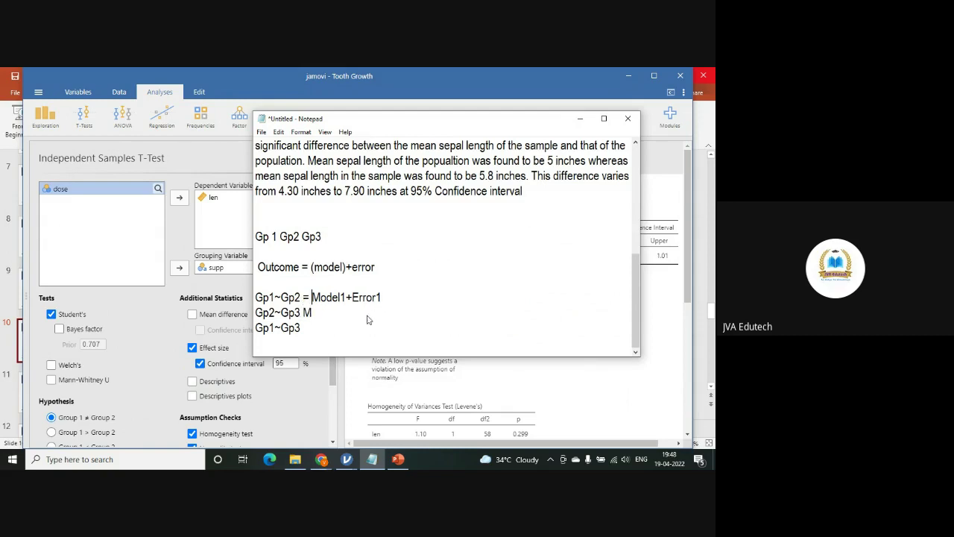
- Complete the Gp2~Gp3 line with "= Model2 +Error2" and the Gp1~Gp3 line with "= Model 3+Error 3"
{"action": "left_click", "coordinate": [300, 313]}
{"action": "type", "text": "="}
{"action": "key", "text": "Right"}
{"action": "key", "text": "Right"}
{"action": "type", "text": "odel2 +Error2"}
{"action": "key", "text": "Down"}
{"action": "type", "text": "= Model"}
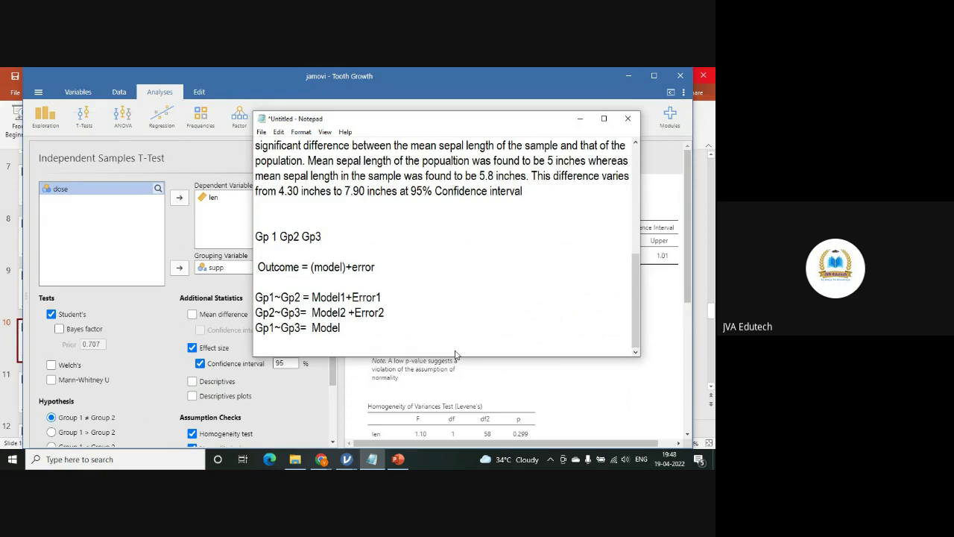
{"action": "type", "text": " 3+Error 3"}
- Add the line "Gp1~Gp2~Gp3 Model + error" below the pairwise models, then highlight the pairwise lines and the new line
{"action": "key", "text": "Return"}
{"action": "key", "text": "Return"}
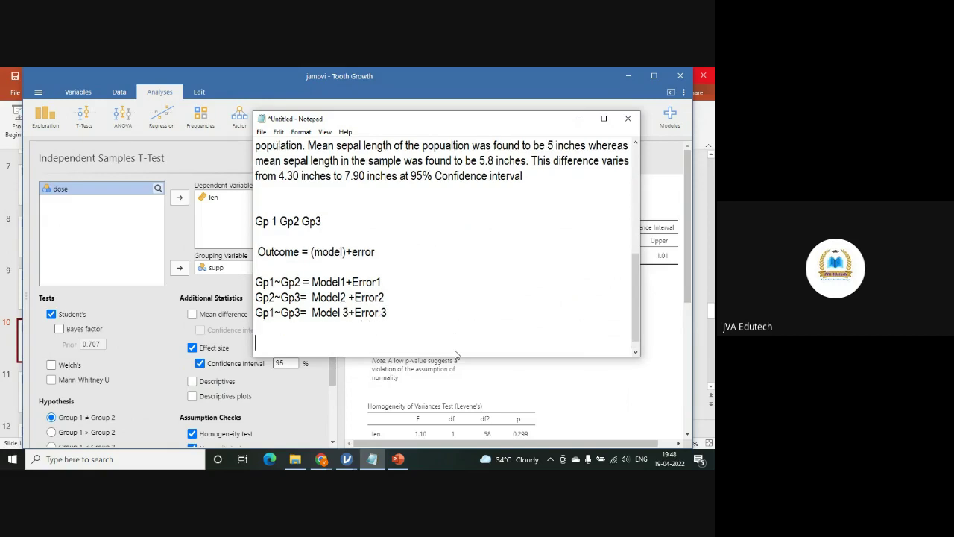
{"action": "type", "text": "Gp1~Gp2~G"}
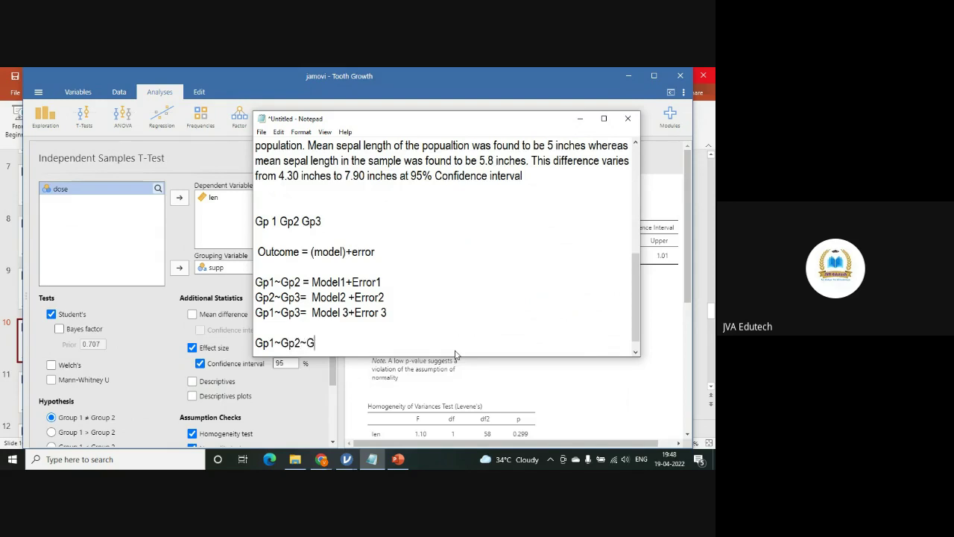
{"action": "type", "text": "p3 Model + error"}
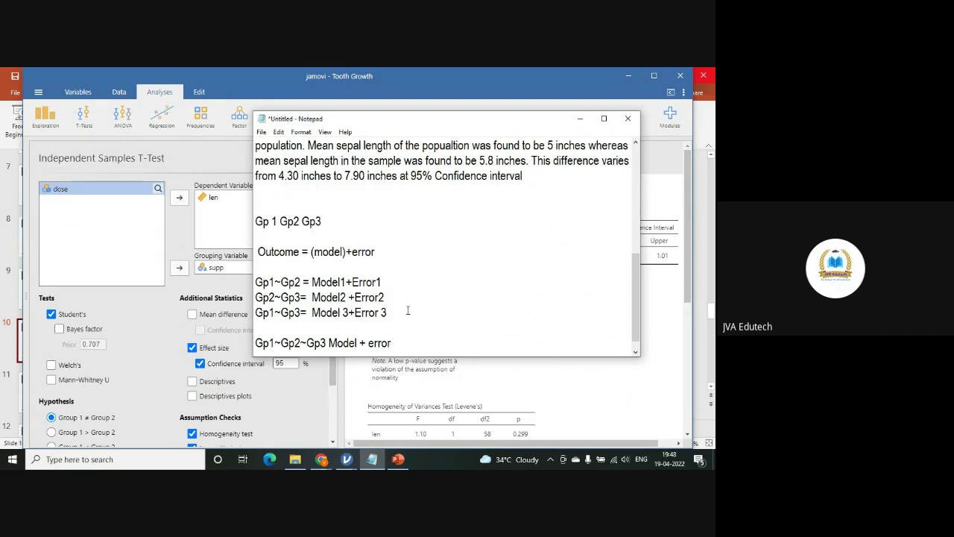
{"action": "left_click_drag", "start_coordinate": [387, 314], "coordinate": [241, 287]}
{"action": "left_click_drag", "start_coordinate": [391, 343], "coordinate": [251, 344]}
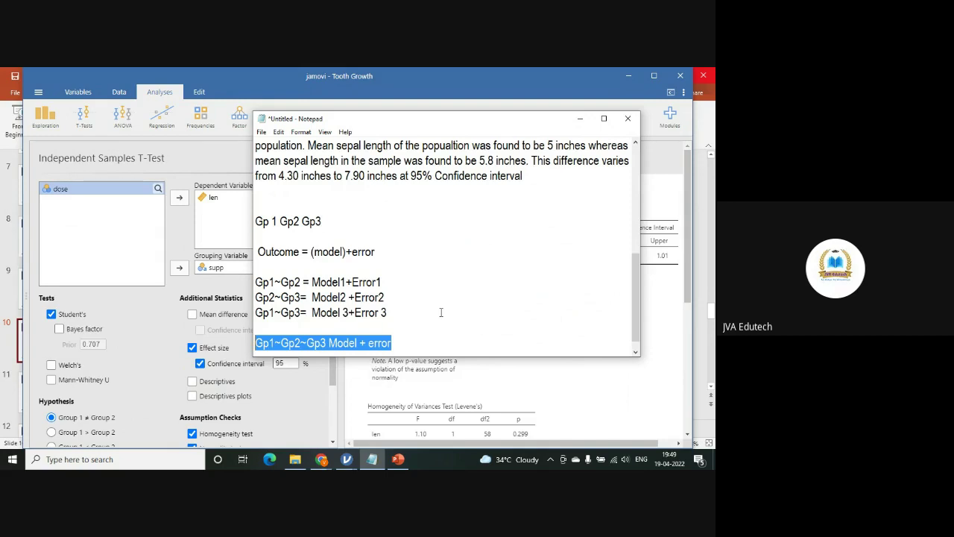
- Append "Y = (b0+bx)+e" to the Outcome line and highlight "Gp1~Gp2~Gp3" in the last line
{"action": "left_click", "coordinate": [399, 254]}
{"action": "type", "text": "Y "}
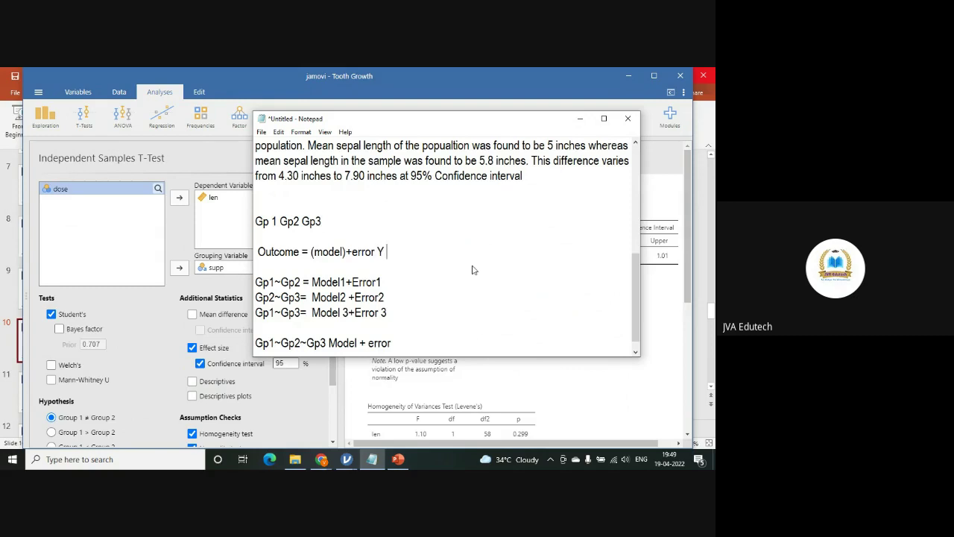
{"action": "type", "text": "= bo"}
{"action": "key", "text": "BackSpace"}
{"action": "type", "text": "0+bx"}
{"action": "type", "text": "+e"}
{"action": "key", "text": "Left"}
{"action": "key", "text": "Left"}
{"action": "key", "text": "Left"}
{"action": "key", "text": "Left"}
{"action": "key", "text": "Left"}
{"action": "key", "text": "Left"}
{"action": "key", "text": "Left"}
{"action": "type", "text": "()"}
{"action": "left_click", "coordinate": [326, 343]}
{"action": "left_click_drag", "start_coordinate": [326, 343], "coordinate": [255, 343]}
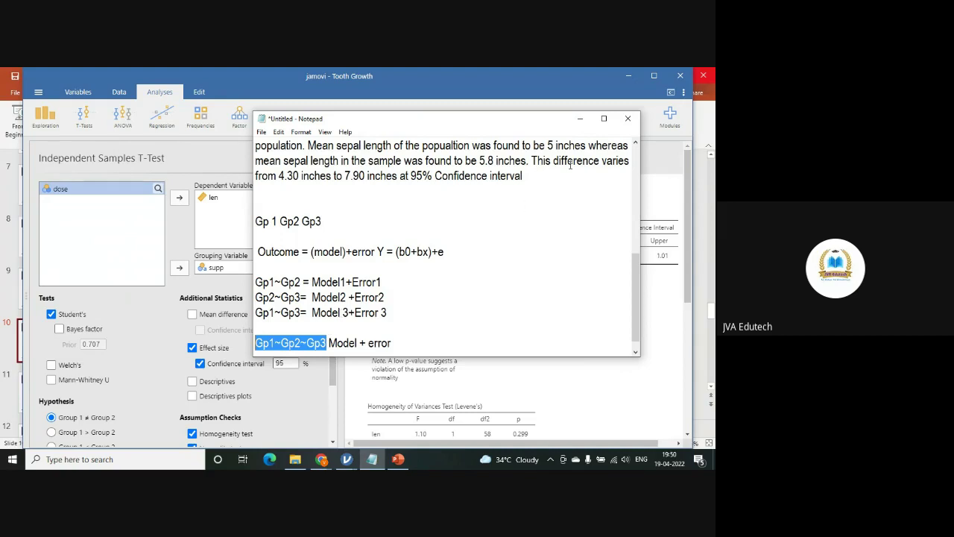
- Switch back to jamovi, remove supp as the t-test's grouping variable and close the analysis options to show the data
{"action": "left_click", "coordinate": [581, 119]}
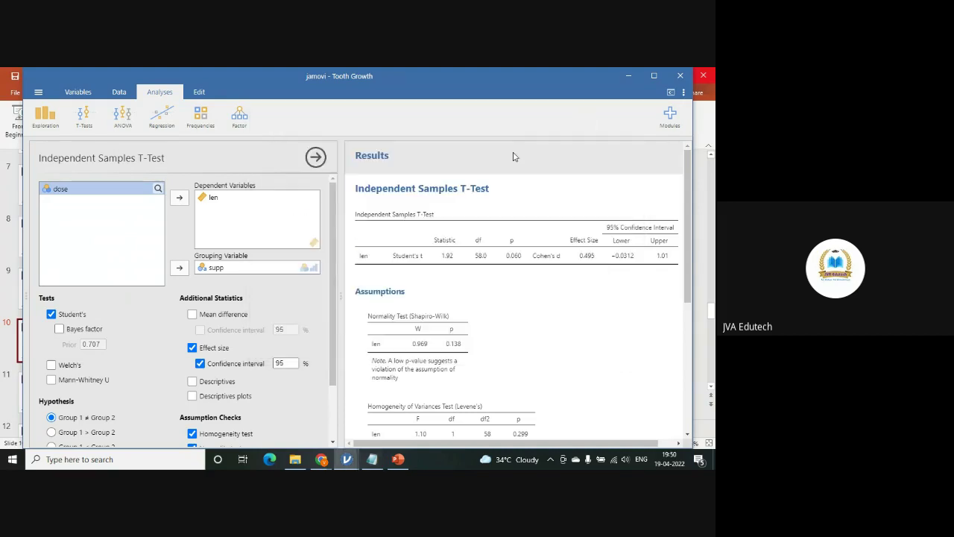
{"action": "left_click", "coordinate": [243, 272]}
{"action": "left_click", "coordinate": [179, 268]}
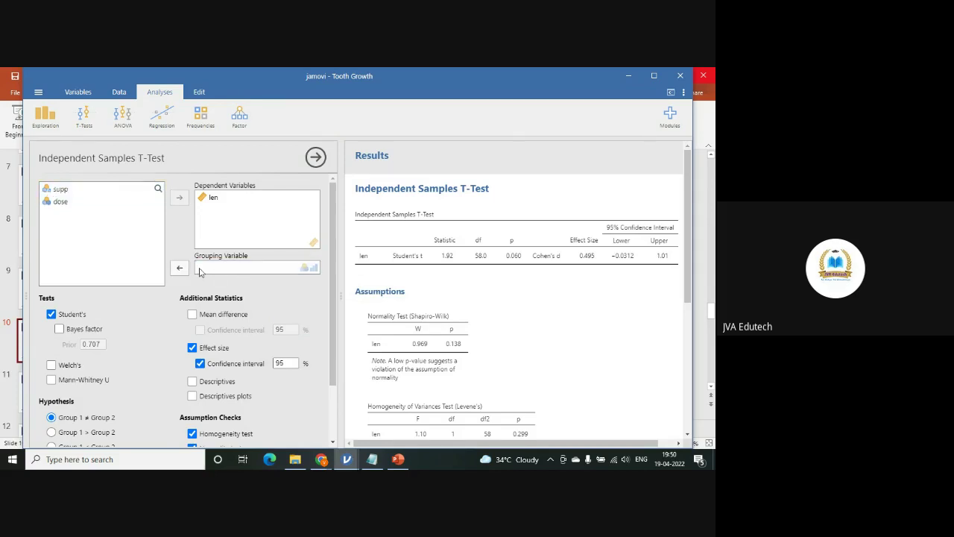
{"action": "left_click", "coordinate": [54, 201]}
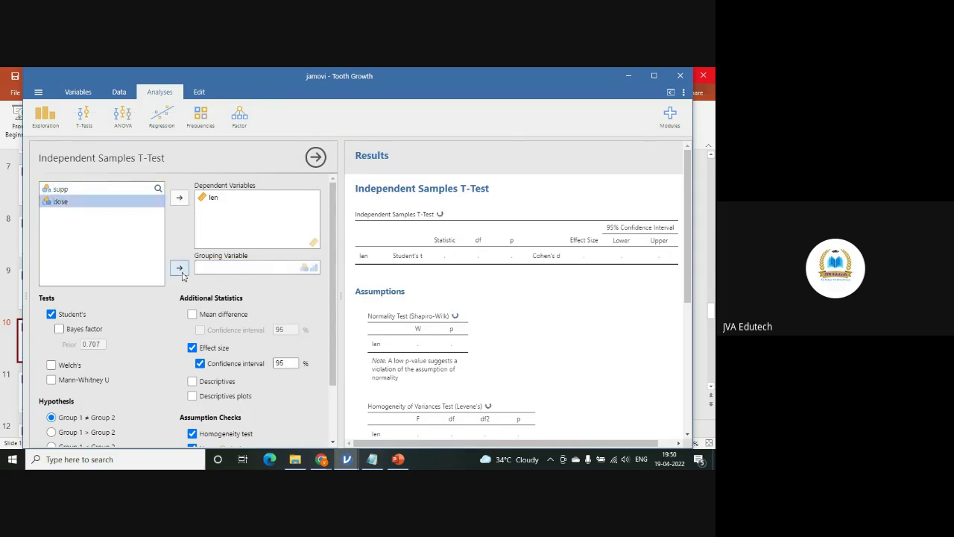
{"action": "left_click", "coordinate": [316, 158]}
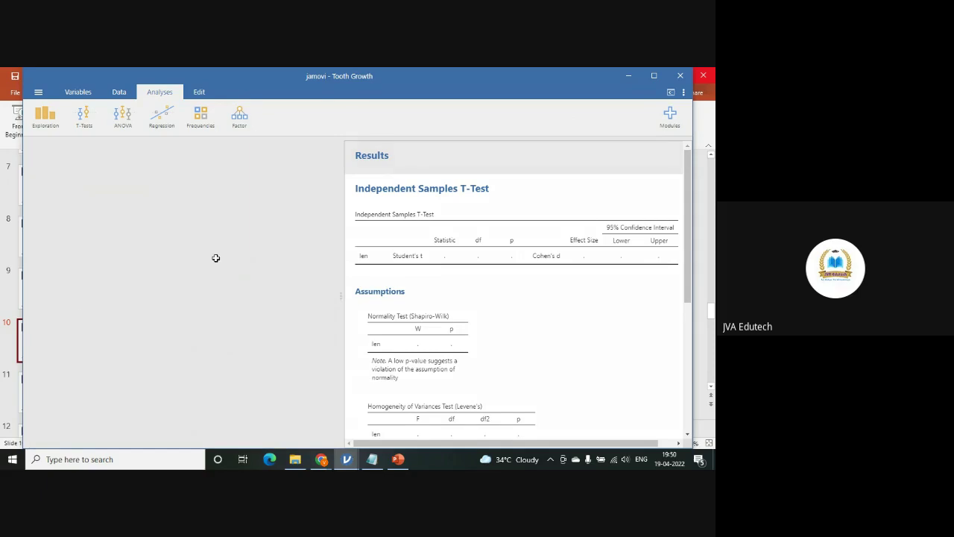
{"action": "scroll", "coordinate": [191, 216], "scroll_direction": "up", "scroll_amount": 6}
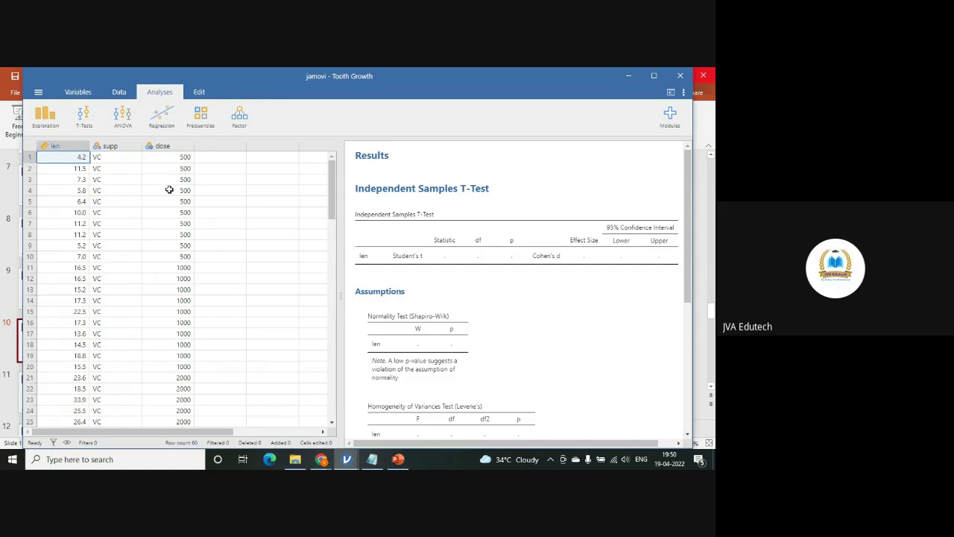
- Create a One-Way ANOVA with len as the dependent variable and dose as the grouping variable
{"action": "left_click", "coordinate": [123, 119]}
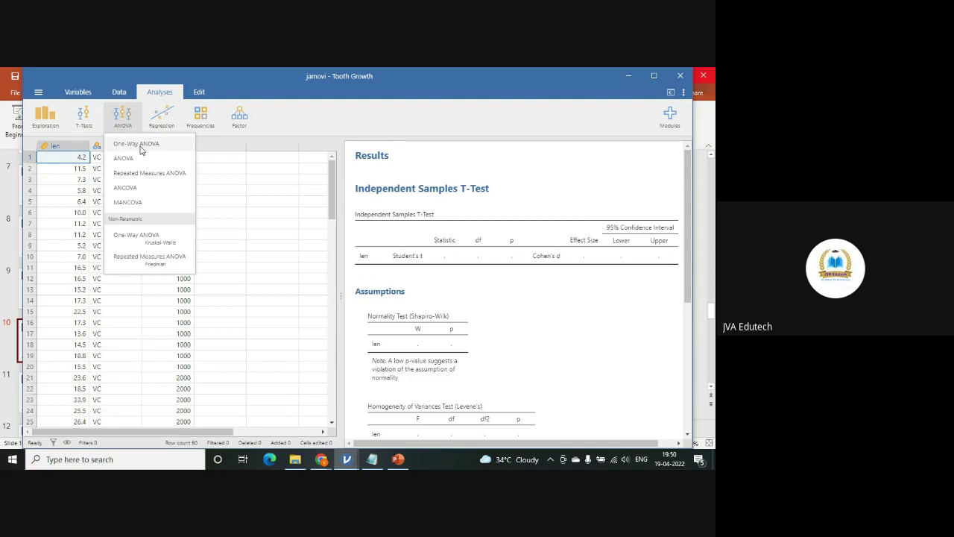
{"action": "left_click", "coordinate": [140, 148]}
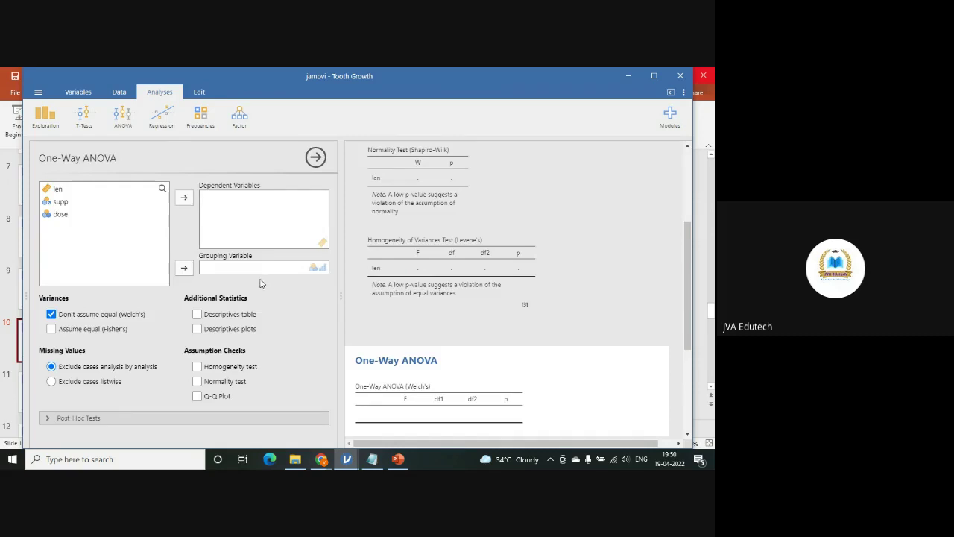
{"action": "left_click", "coordinate": [63, 192]}
{"action": "left_click", "coordinate": [184, 198]}
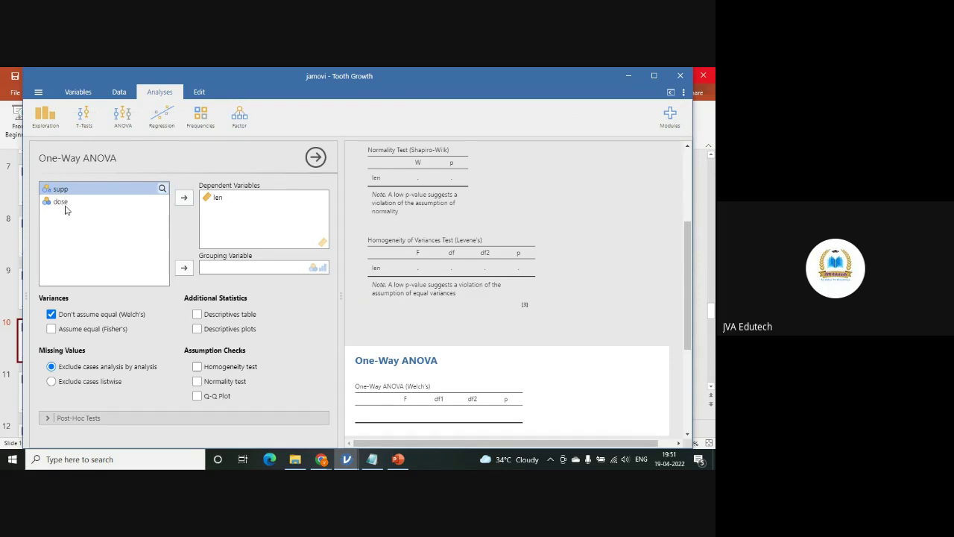
{"action": "left_click", "coordinate": [67, 209]}
{"action": "left_click", "coordinate": [184, 268]}
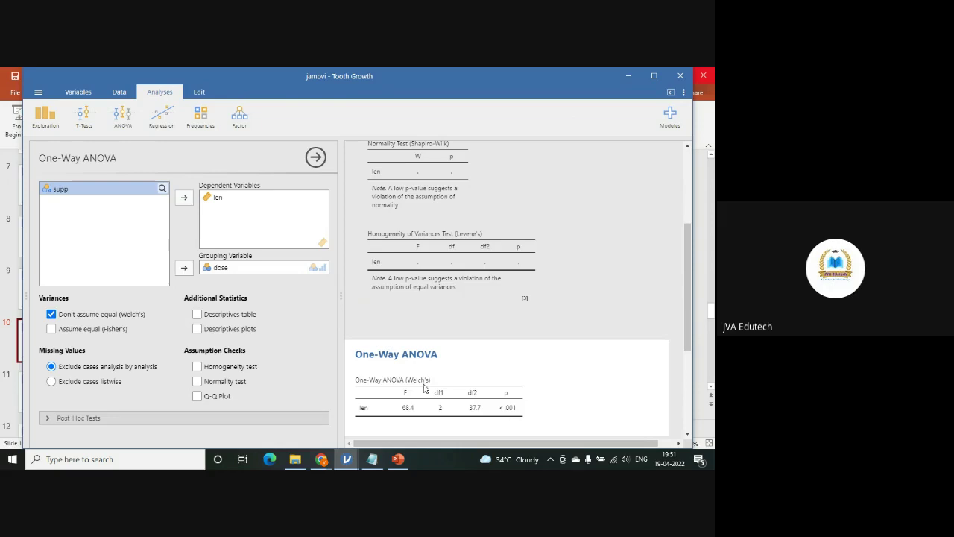
- Add the Tukey (equal variances) post-hoc test to the One-Way ANOVA
{"action": "scroll", "coordinate": [373, 361], "scroll_direction": "down", "scroll_amount": 3}
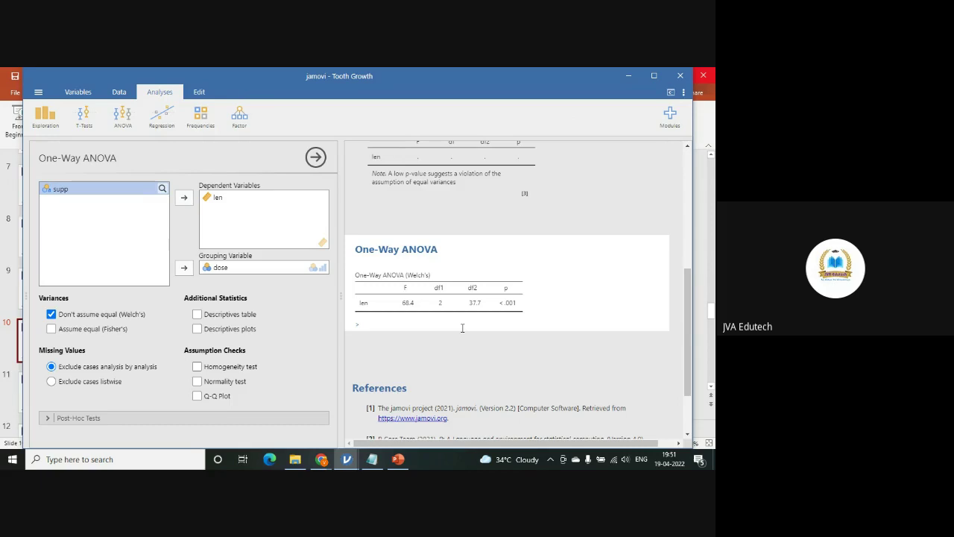
{"action": "left_click", "coordinate": [49, 418]}
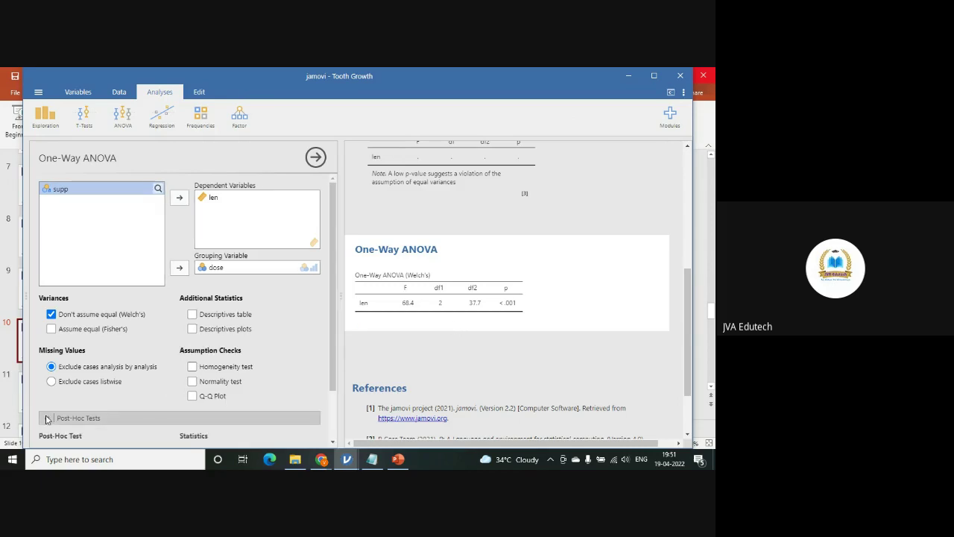
{"action": "scroll", "coordinate": [193, 367], "scroll_direction": "down", "scroll_amount": 2}
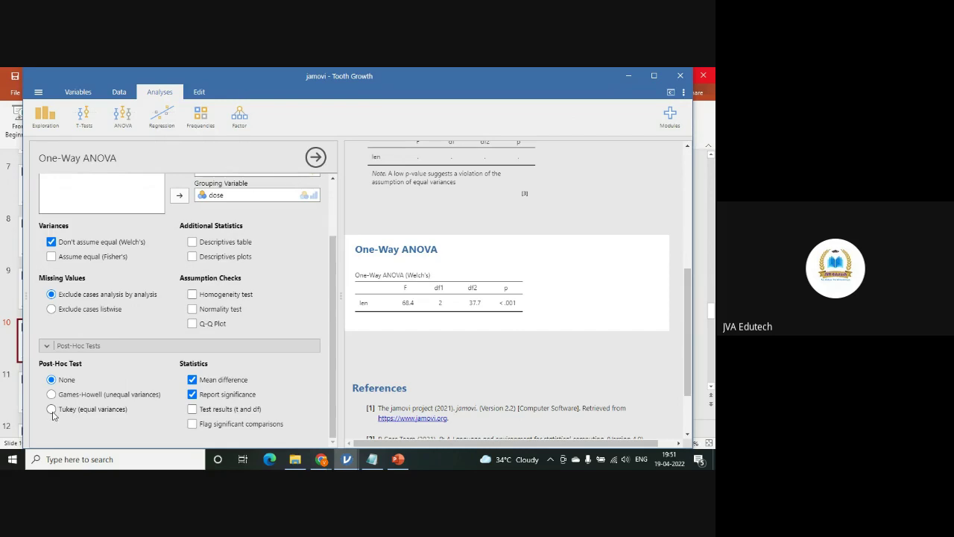
{"action": "left_click", "coordinate": [51, 409]}
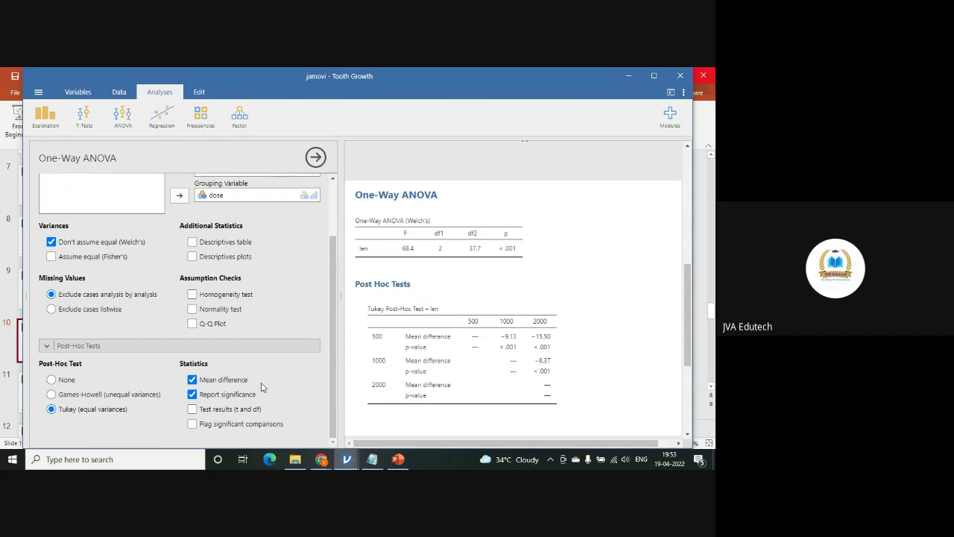
- Enable the homogeneity and normality tests for the One-Way ANOVA and review the assumption and post-hoc results
{"action": "scroll", "coordinate": [261, 387], "scroll_direction": "up", "scroll_amount": 1}
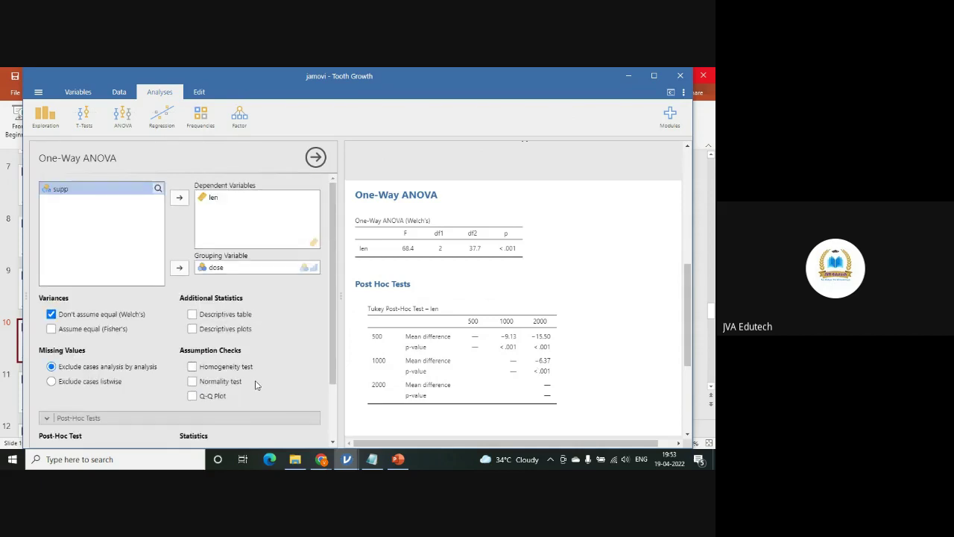
{"action": "left_click", "coordinate": [196, 369]}
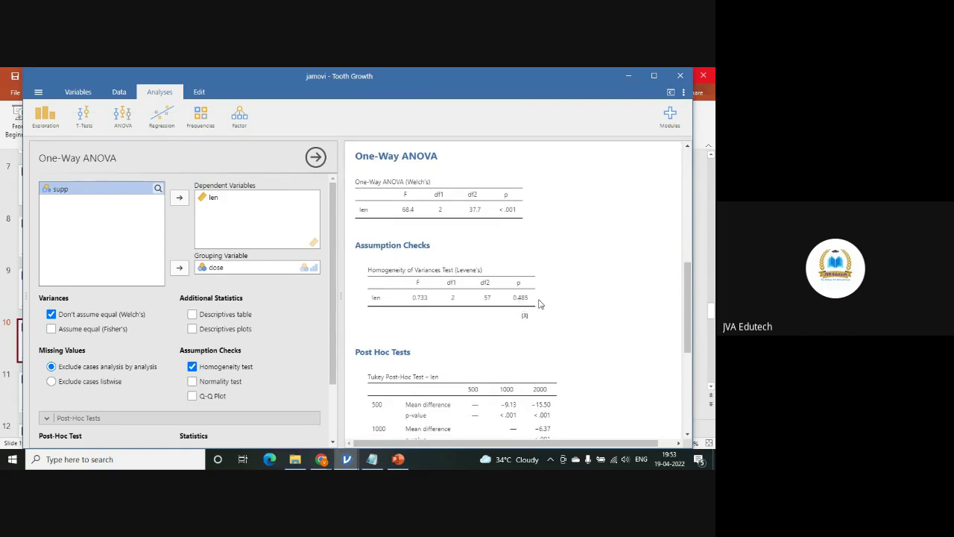
{"action": "left_click", "coordinate": [193, 382]}
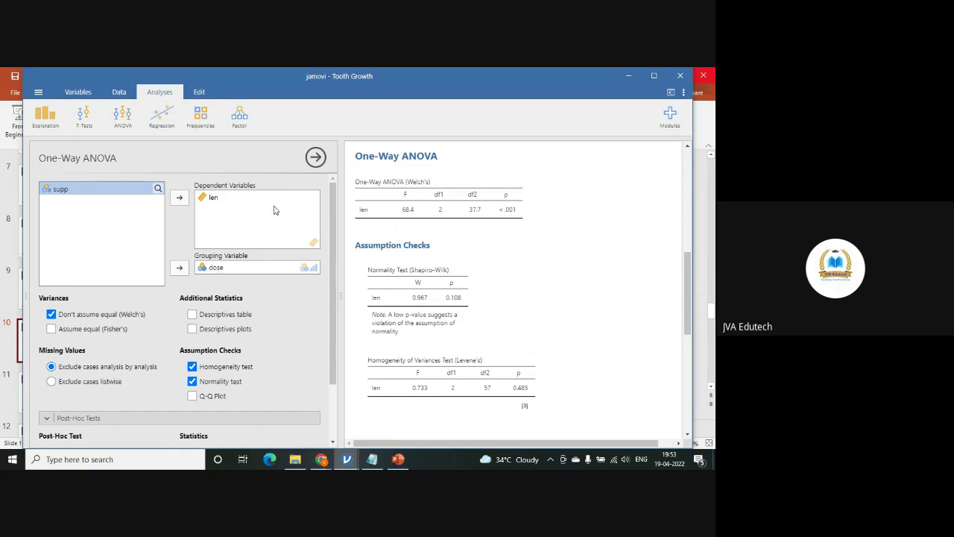
{"action": "scroll", "coordinate": [488, 276], "scroll_direction": "down", "scroll_amount": 3}
{"action": "scroll", "coordinate": [535, 310], "scroll_direction": "down", "scroll_amount": 1}
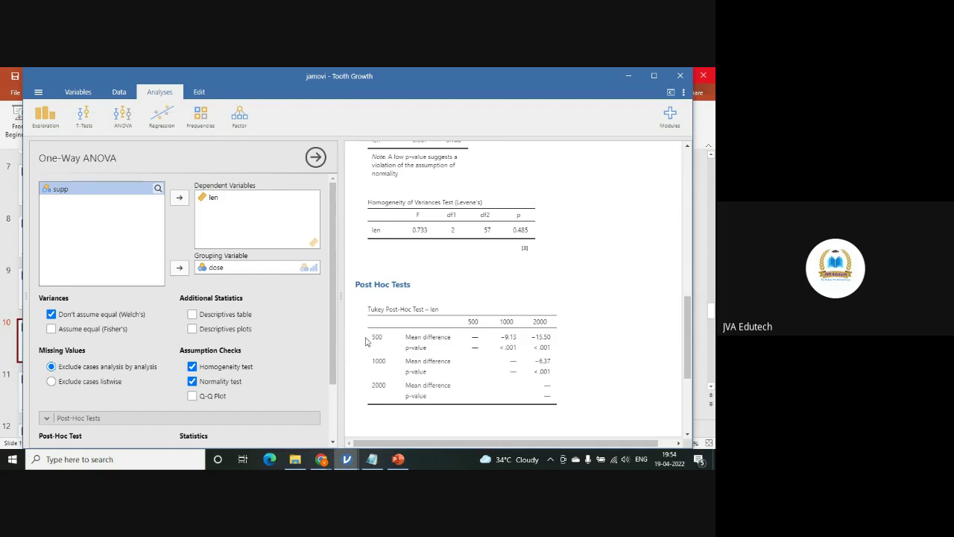
{"action": "scroll", "coordinate": [258, 333], "scroll_direction": "down", "scroll_amount": 2}
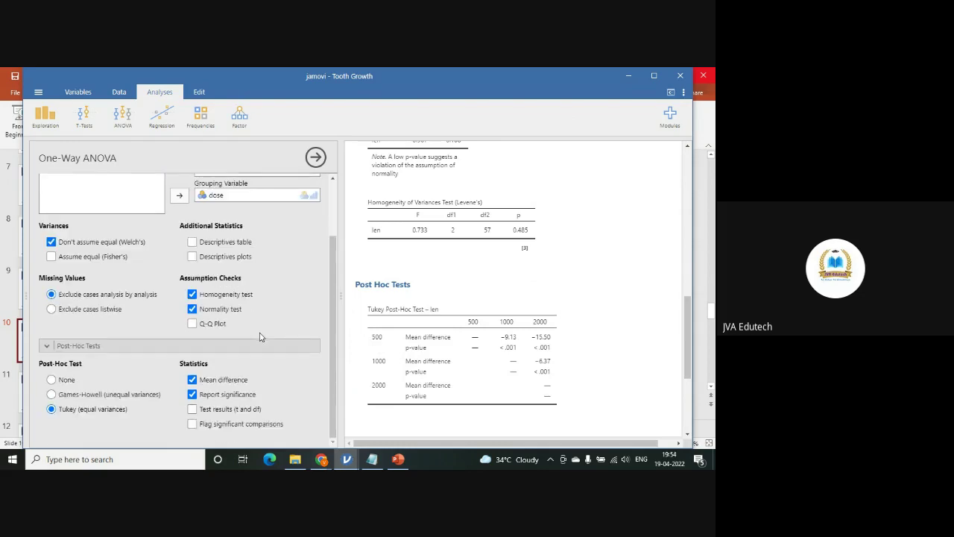
- Flag significant comparisons in the One-Way ANOVA's Tukey post-hoc table
{"action": "scroll", "coordinate": [284, 364], "scroll_direction": "up", "scroll_amount": 2}
{"action": "scroll", "coordinate": [284, 364], "scroll_direction": "down", "scroll_amount": 2}
{"action": "left_click", "coordinate": [192, 424]}
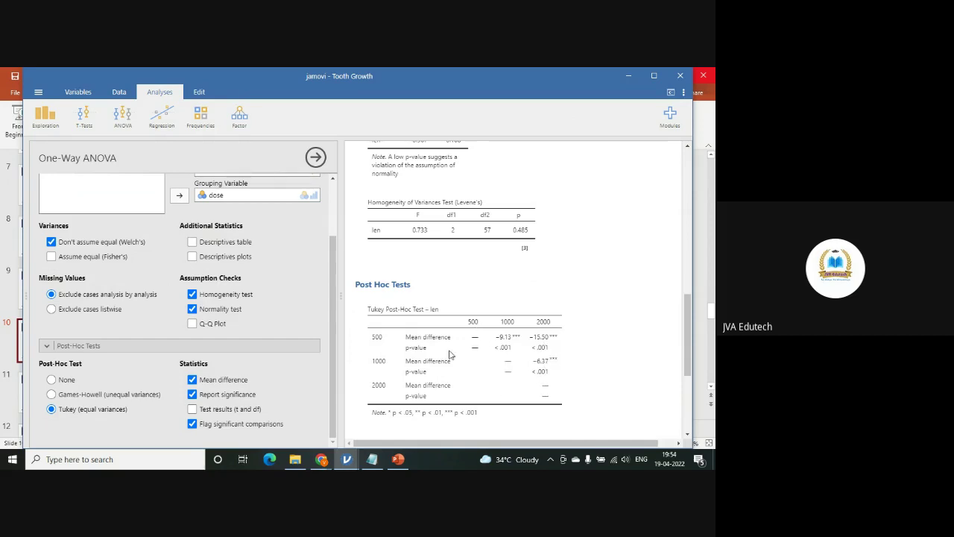
{"action": "scroll", "coordinate": [282, 365], "scroll_direction": "up", "scroll_amount": 2}
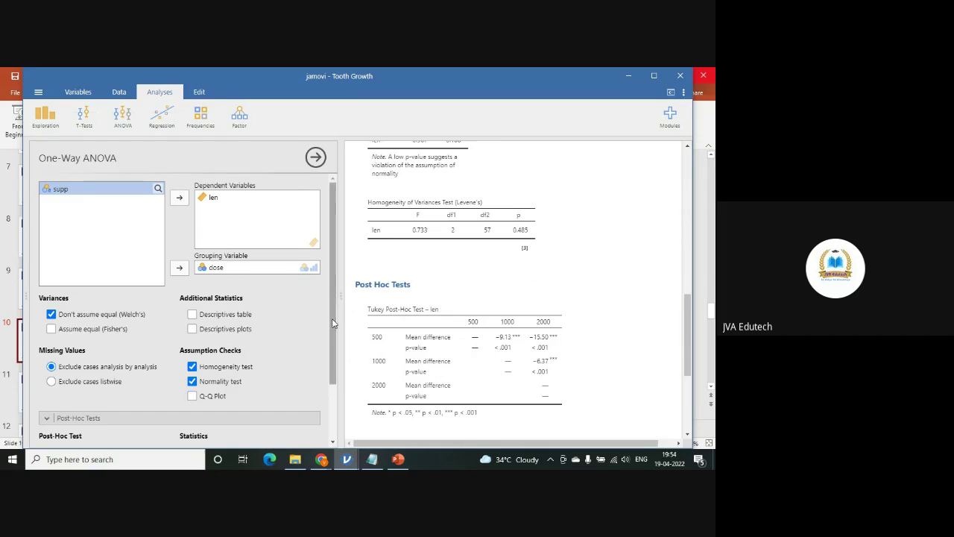
{"action": "left_click_drag", "start_coordinate": [334, 323], "coordinate": [335, 363]}
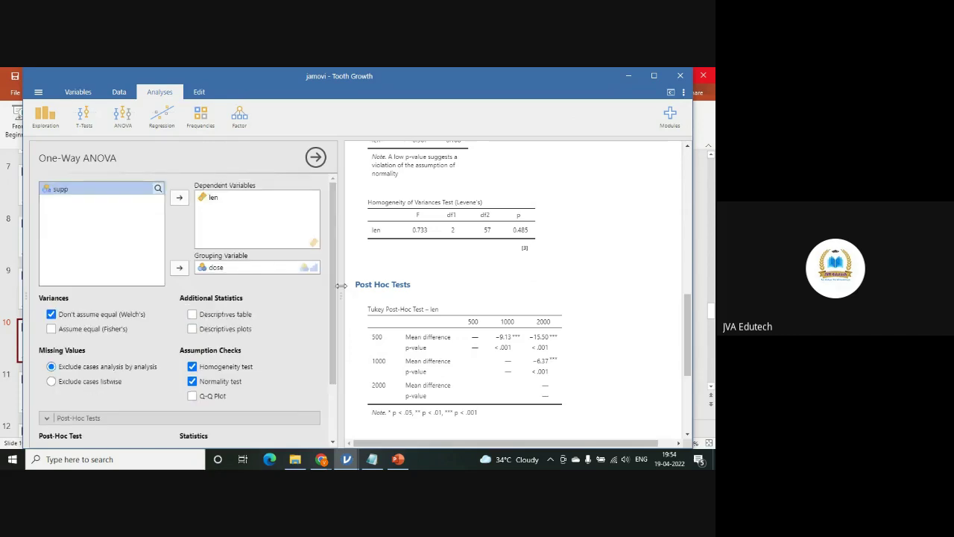
- Remove dose from the One-Way ANOVA's grouping variable and len from its dependent variables
{"action": "left_click", "coordinate": [222, 268]}
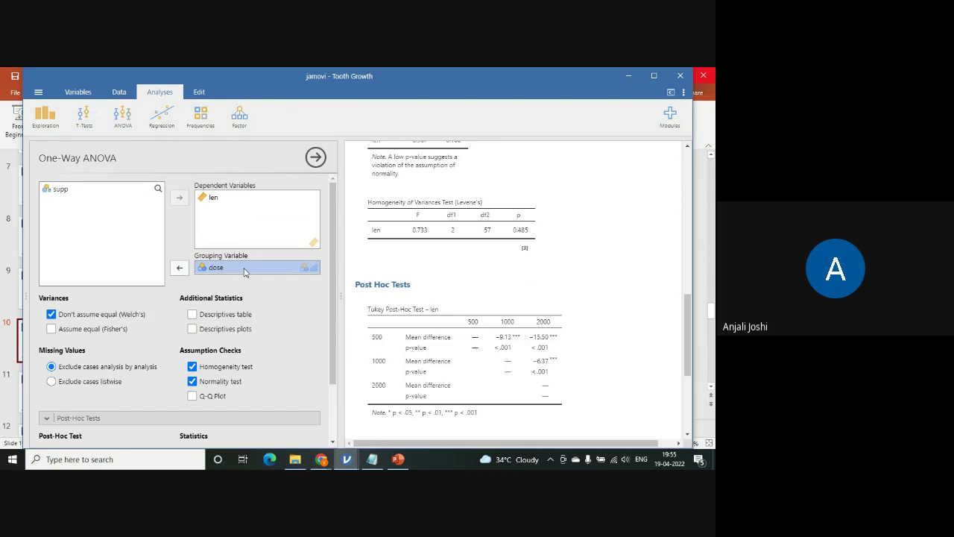
{"action": "scroll", "coordinate": [270, 370], "scroll_direction": "down", "scroll_amount": 2}
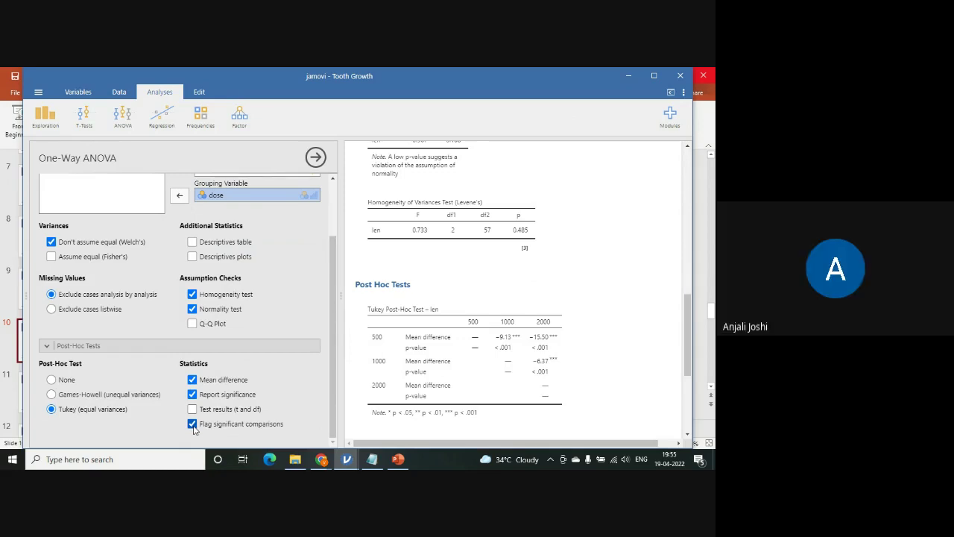
{"action": "left_click", "coordinate": [101, 347]}
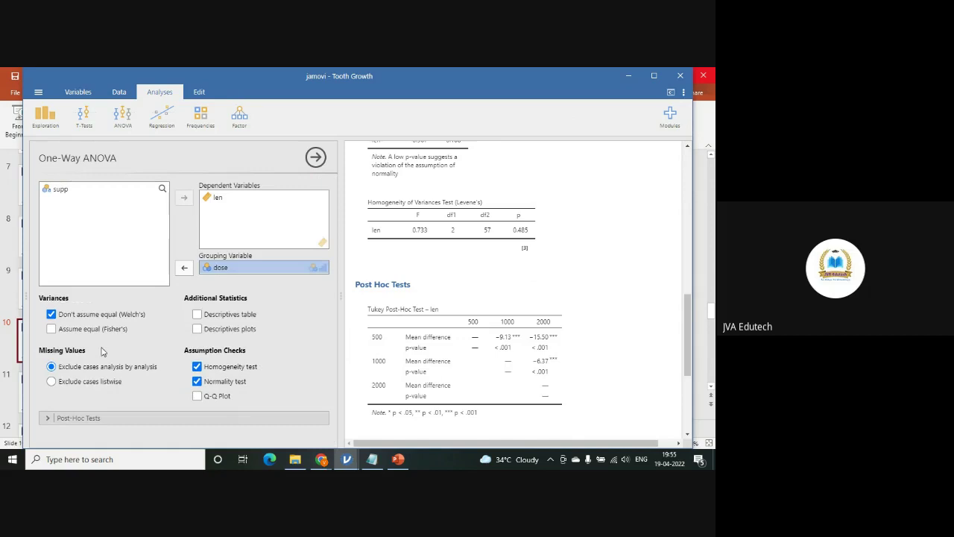
{"action": "left_click", "coordinate": [95, 418]}
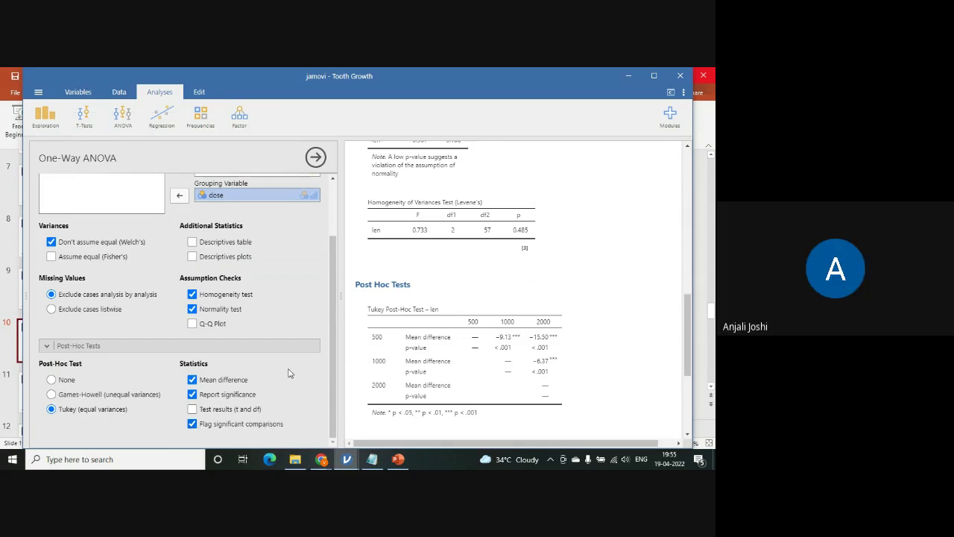
{"action": "scroll", "coordinate": [292, 370], "scroll_direction": "up", "scroll_amount": 3}
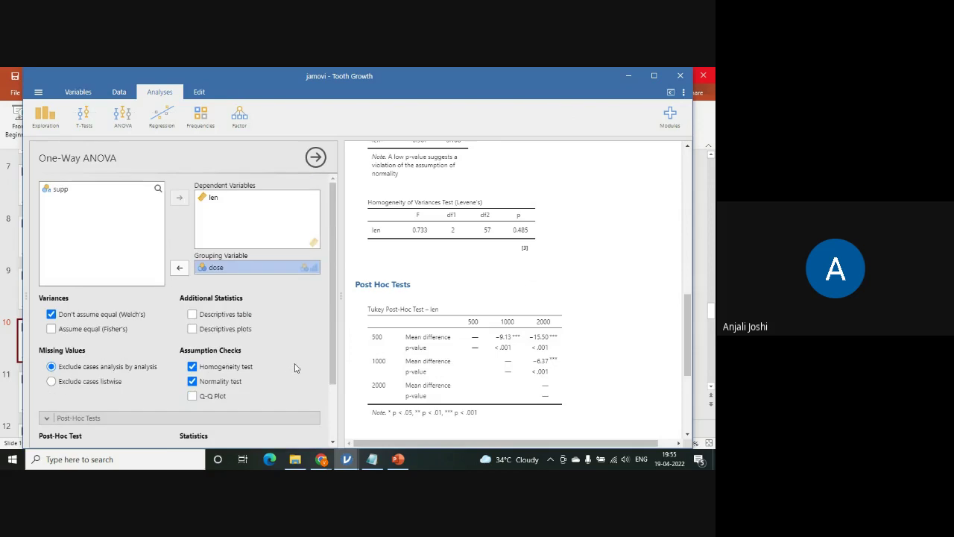
{"action": "left_click", "coordinate": [179, 267]}
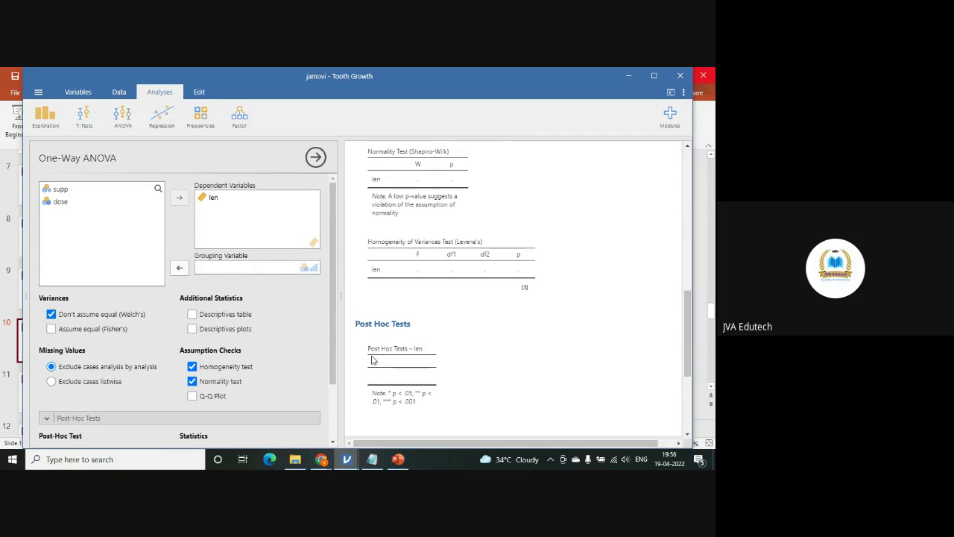
{"action": "left_click", "coordinate": [214, 198]}
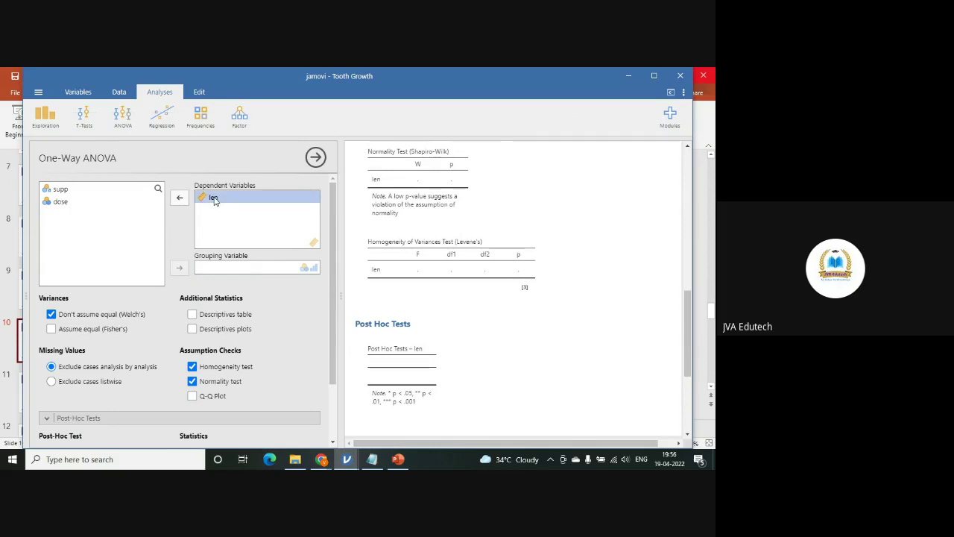
{"action": "left_click", "coordinate": [179, 197]}
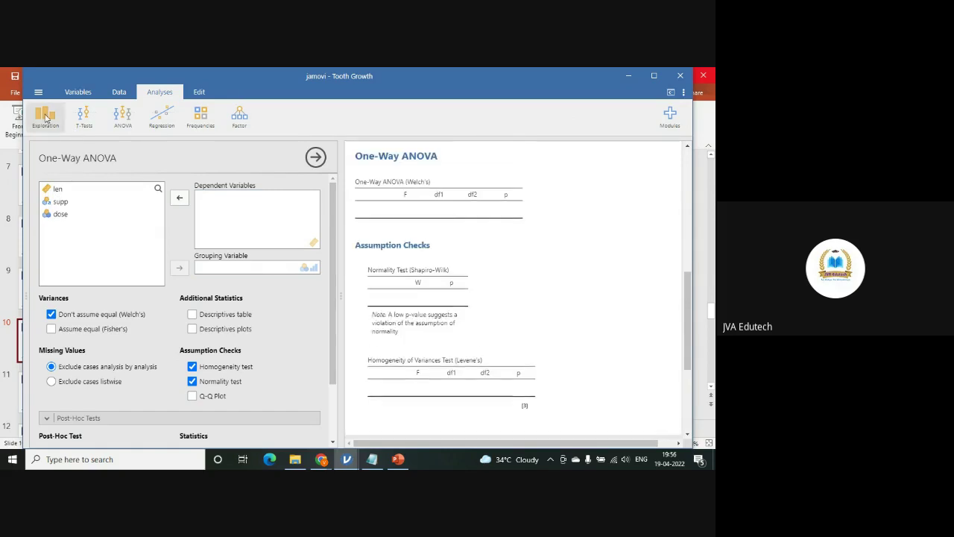
- Open the Bugs (Ryan, Wilde & Crist, 2013) data set from the Data Library
{"action": "left_click", "coordinate": [47, 125]}
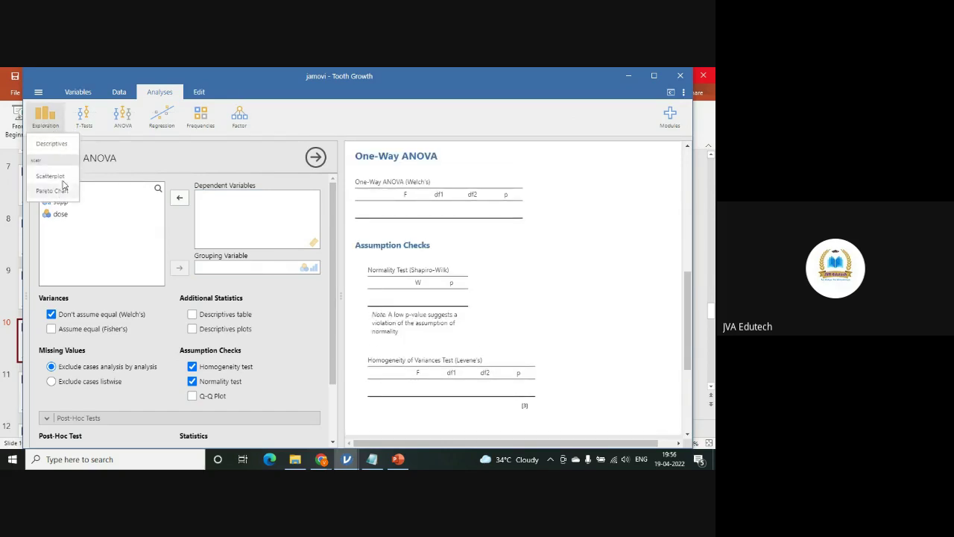
{"action": "left_click", "coordinate": [38, 94]}
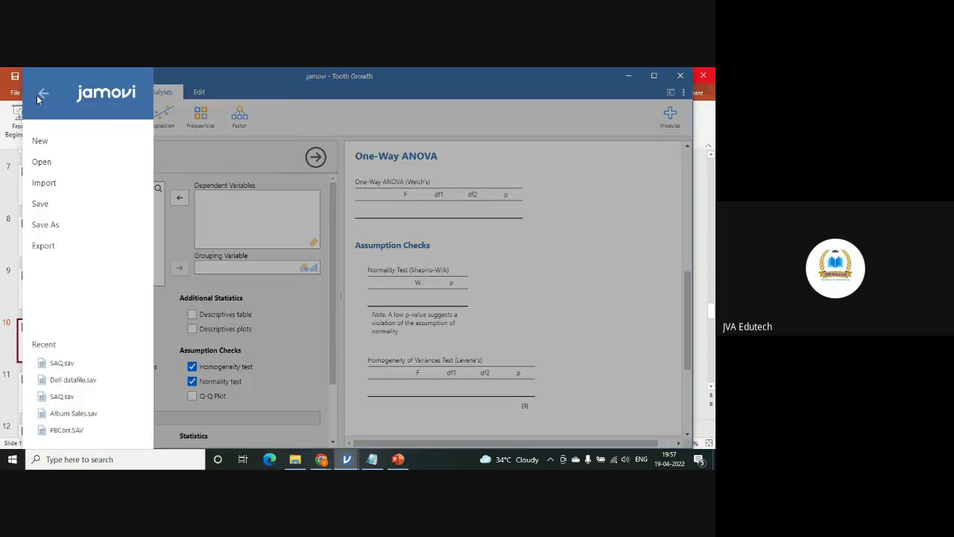
{"action": "left_click", "coordinate": [51, 164]}
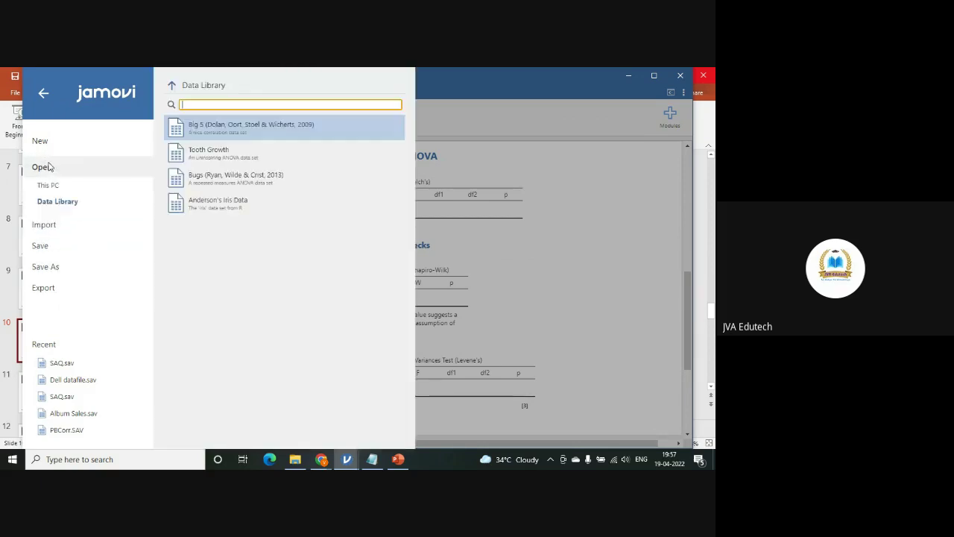
{"action": "left_click", "coordinate": [227, 183]}
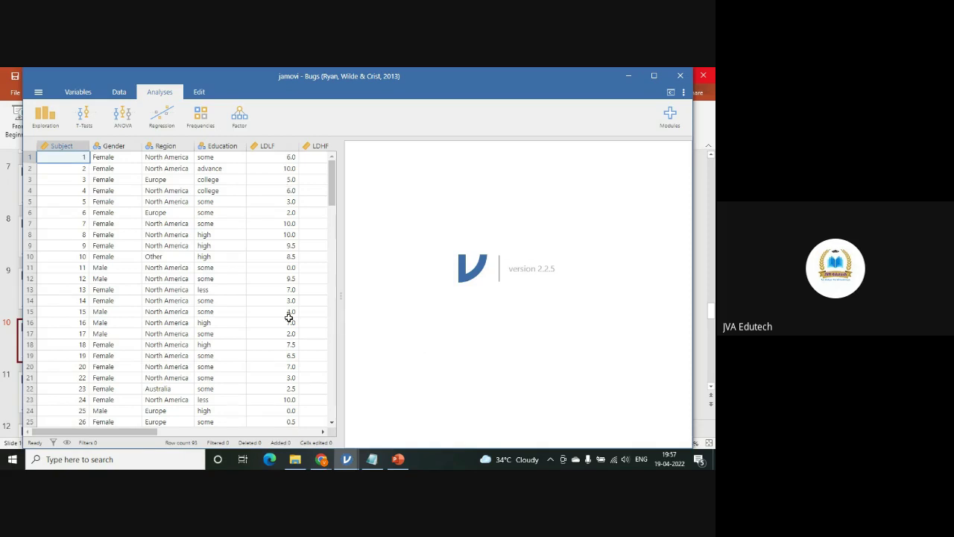
- Examine the LDLF and LDHF columns of the Bugs data as repeated measures
{"action": "left_click_drag", "start_coordinate": [152, 433], "coordinate": [177, 432]}
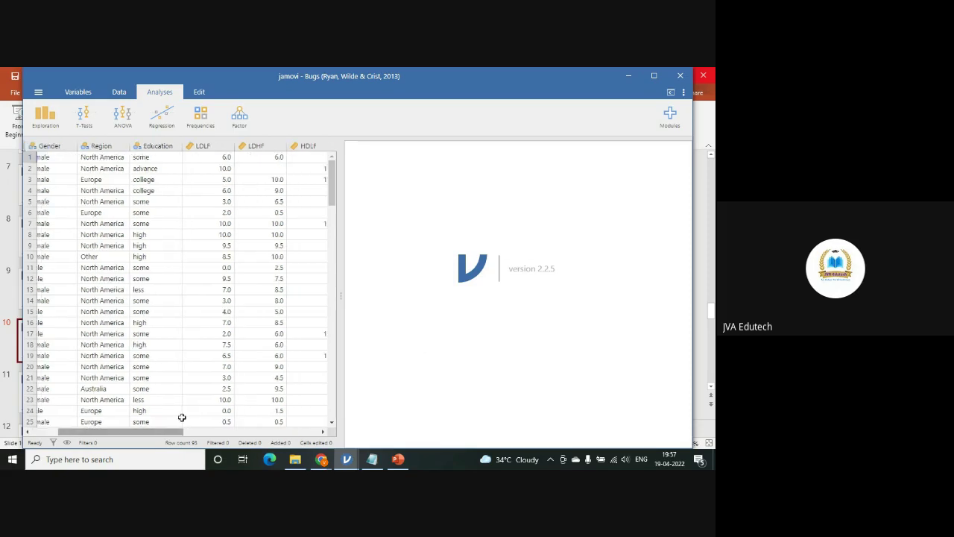
{"action": "left_click", "coordinate": [204, 146]}
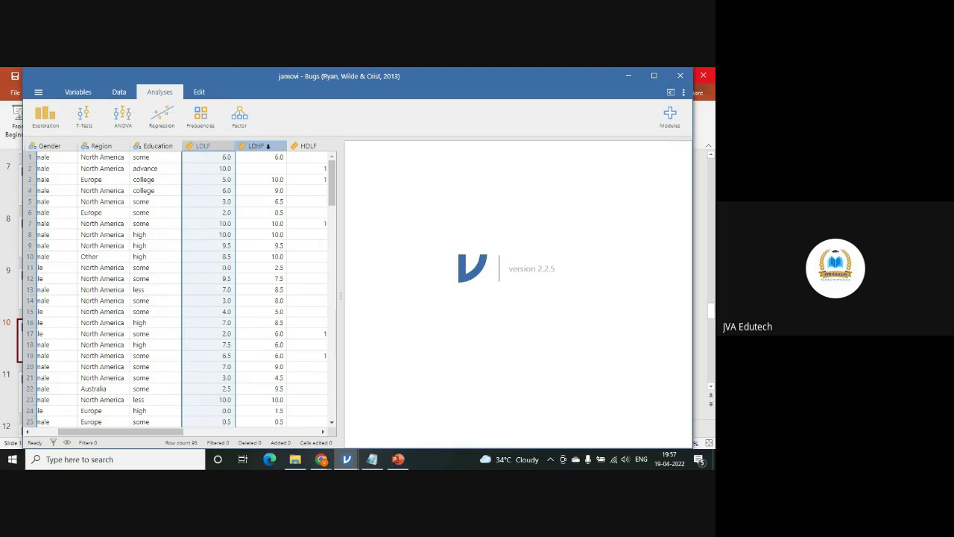
{"action": "left_click", "coordinate": [269, 147]}
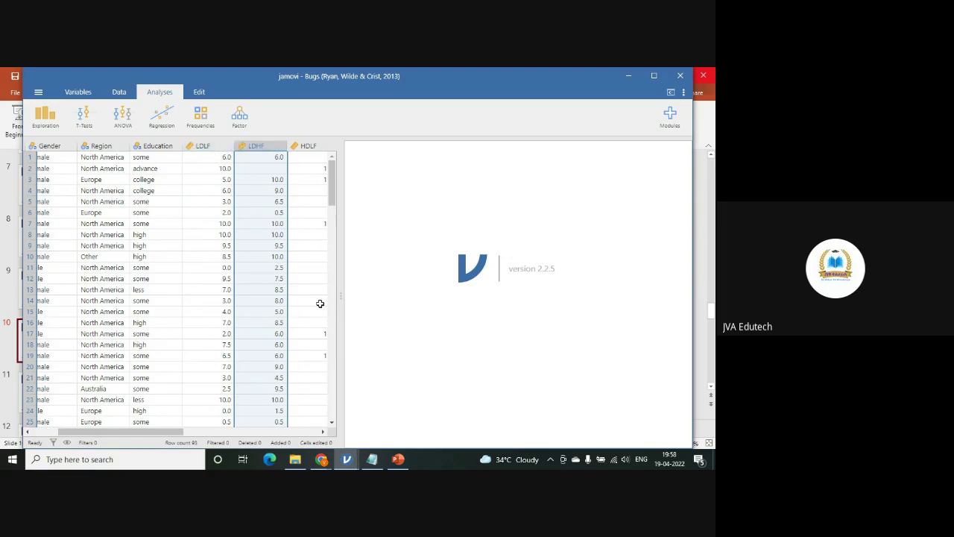
- Switch to PowerPoint to show the Decision Trees slide full screen, and return to the Bugs data in jamovi
{"action": "left_click", "coordinate": [399, 460]}
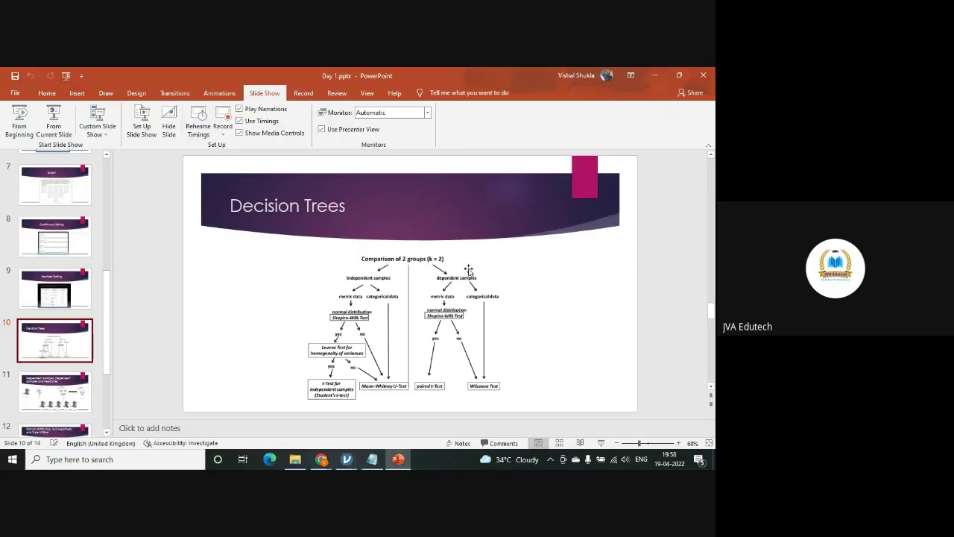
{"action": "left_click", "coordinate": [62, 135]}
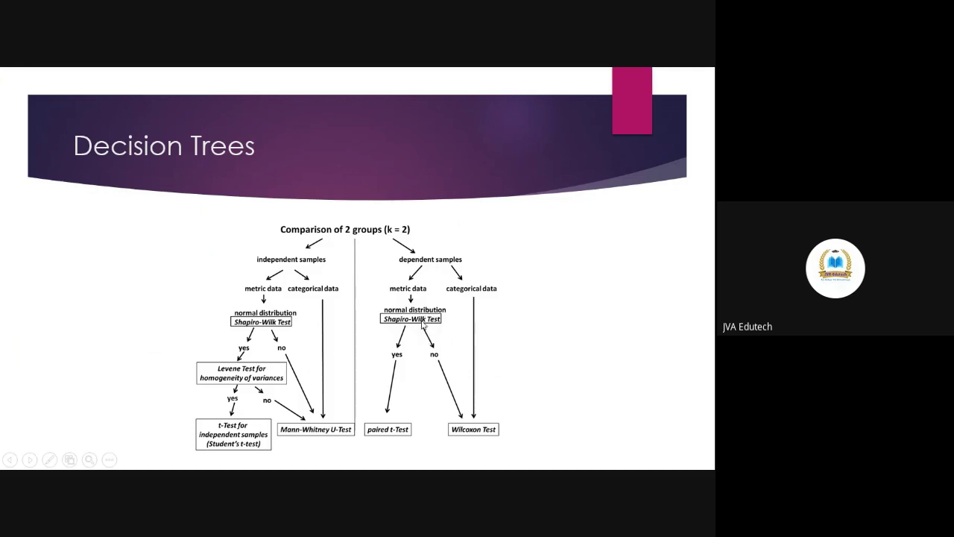
{"action": "right_click", "coordinate": [616, 289]}
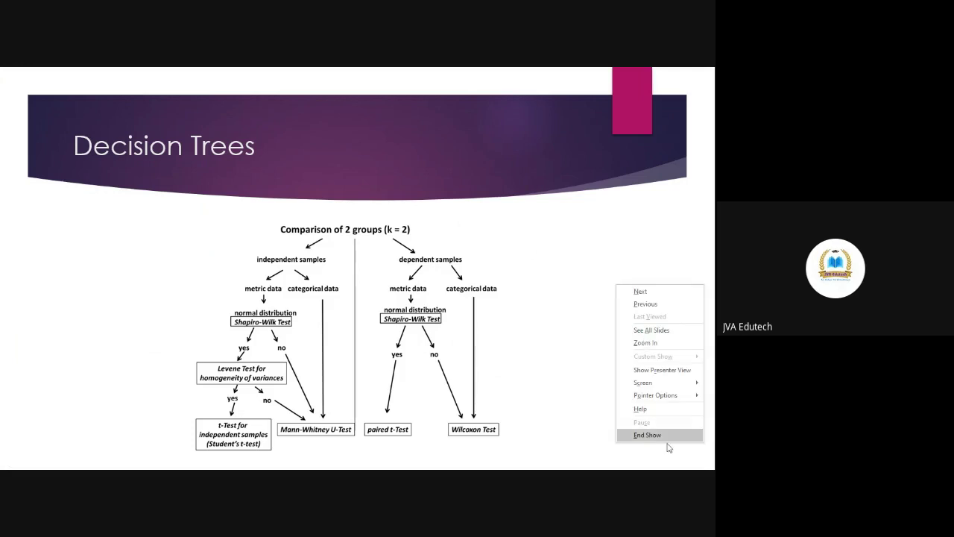
{"action": "left_click", "coordinate": [663, 438]}
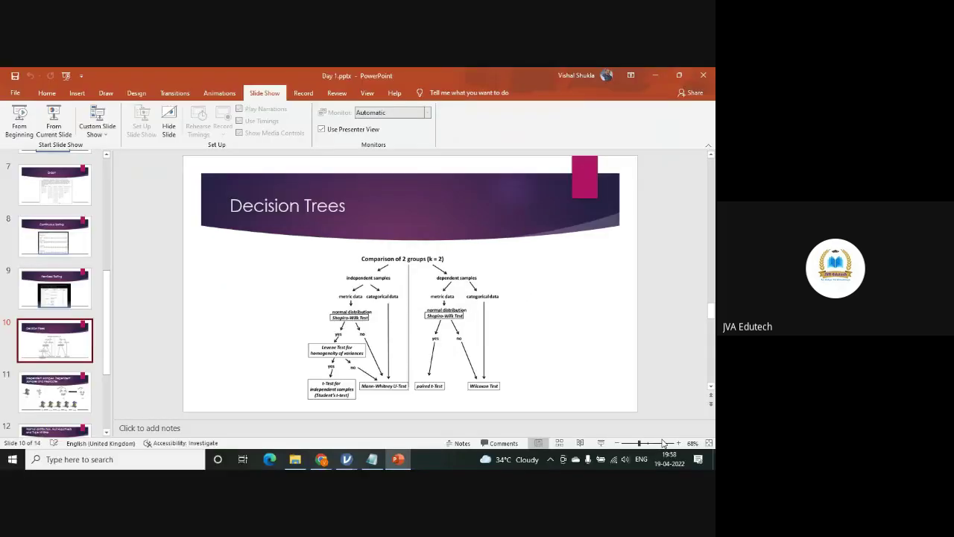
{"action": "left_click", "coordinate": [399, 462]}
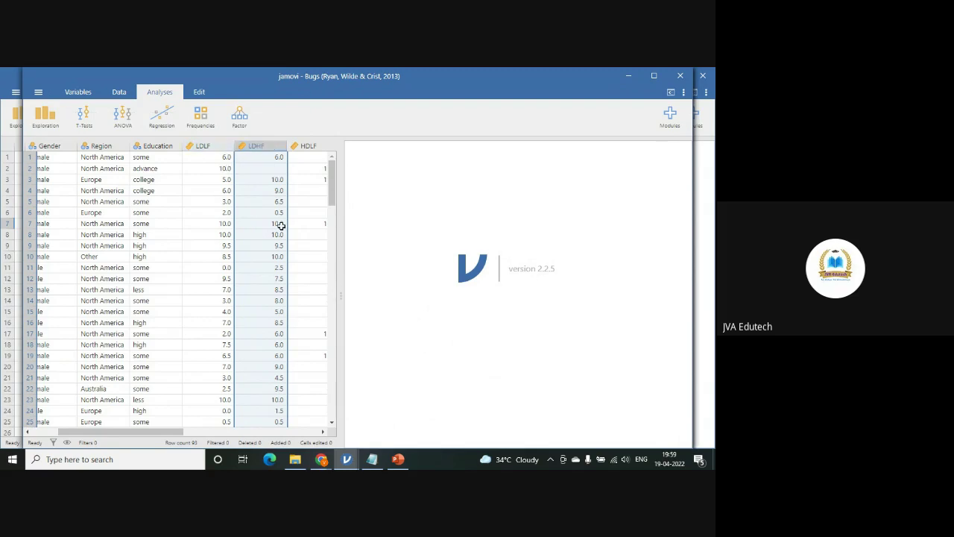
- Create a Paired Samples T-Test with LDLF and LDHF as the paired variables
{"action": "left_click", "coordinate": [86, 119]}
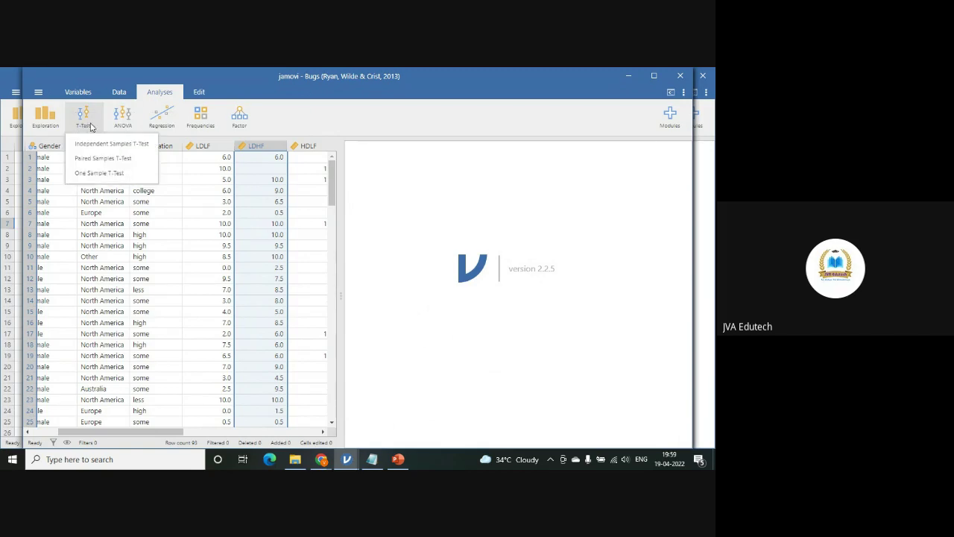
{"action": "left_click", "coordinate": [122, 159]}
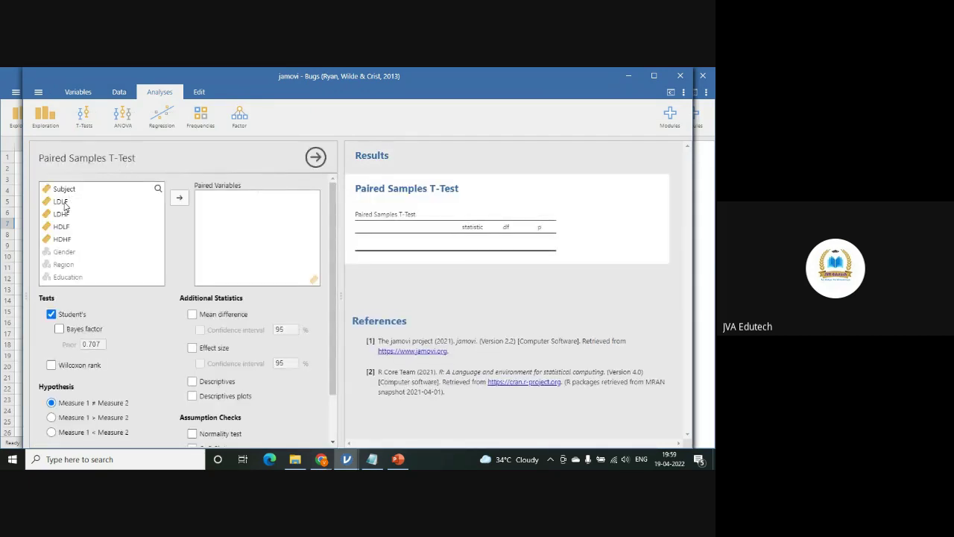
{"action": "left_click", "coordinate": [65, 201]}
{"action": "left_click", "coordinate": [179, 198]}
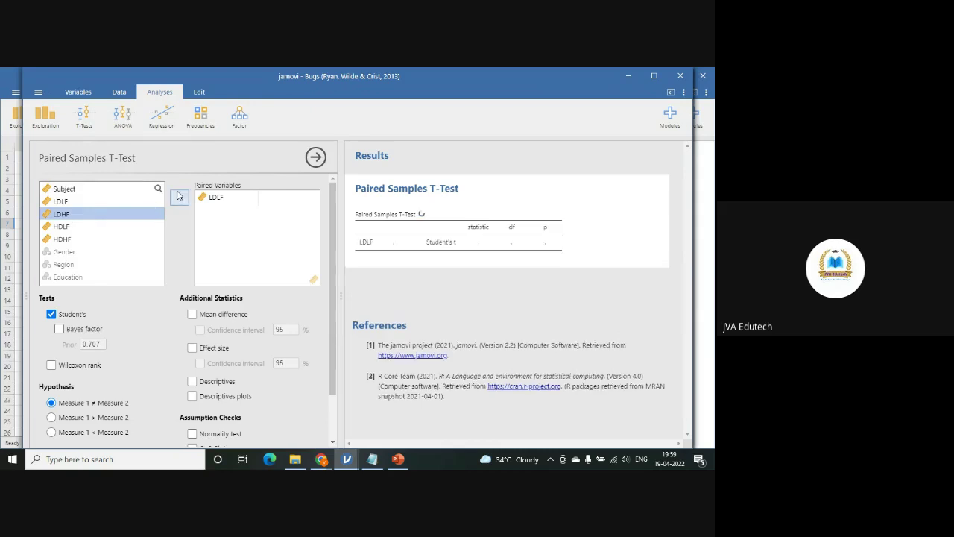
{"action": "left_click", "coordinate": [179, 197]}
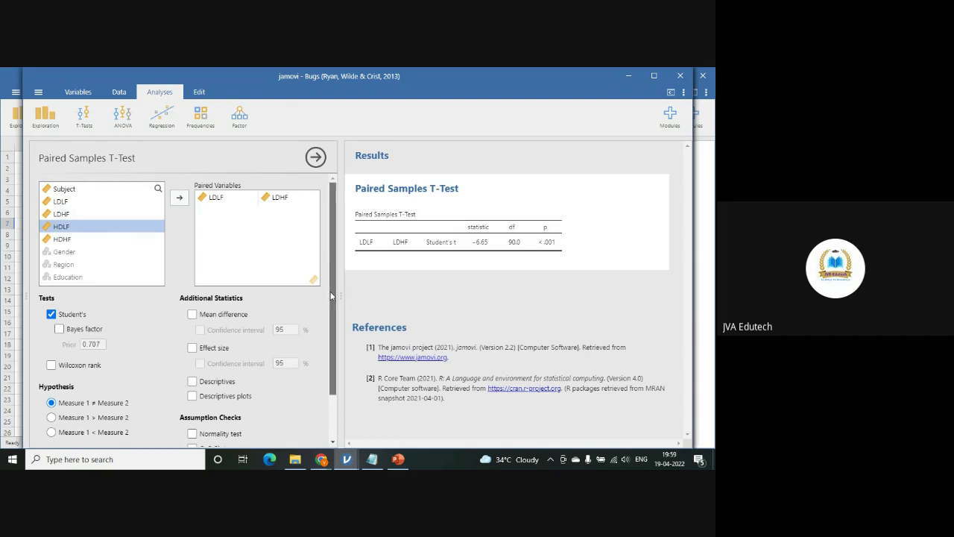
- Enable the normality test for the Paired Samples T-Test and review the result for the LDLF and LDHF pair
{"action": "scroll", "coordinate": [329, 329], "scroll_direction": "down", "scroll_amount": 2}
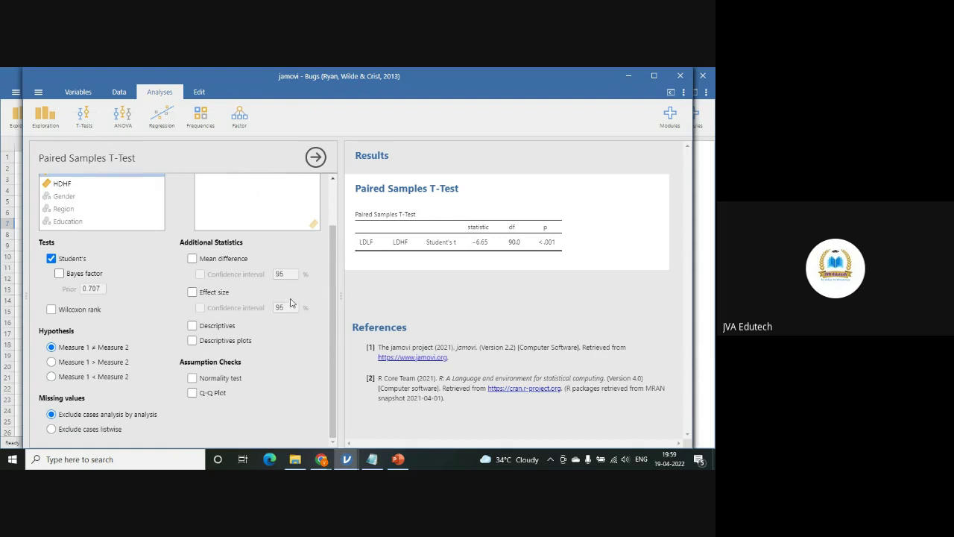
{"action": "left_click", "coordinate": [193, 379]}
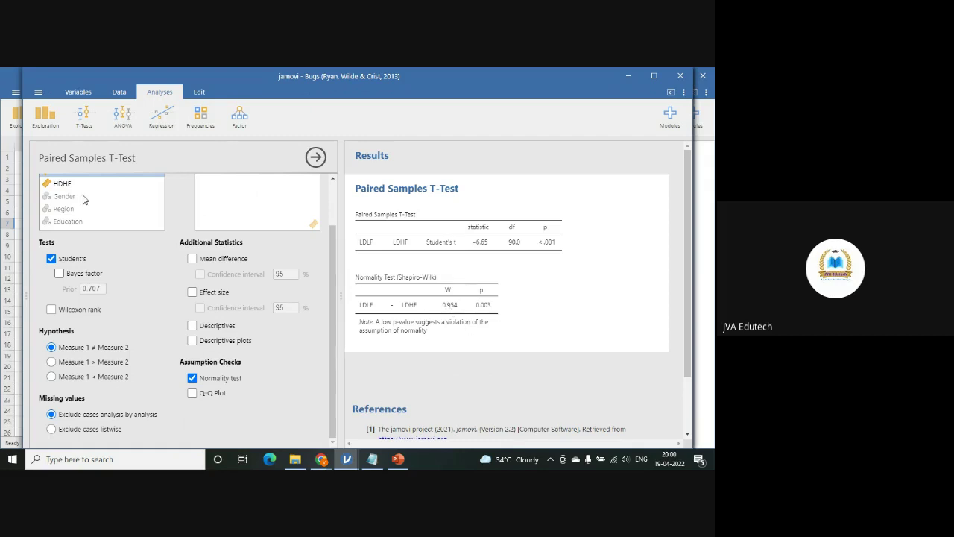
{"action": "scroll", "coordinate": [96, 207], "scroll_direction": "up", "scroll_amount": 2}
{"action": "left_click", "coordinate": [280, 198]}
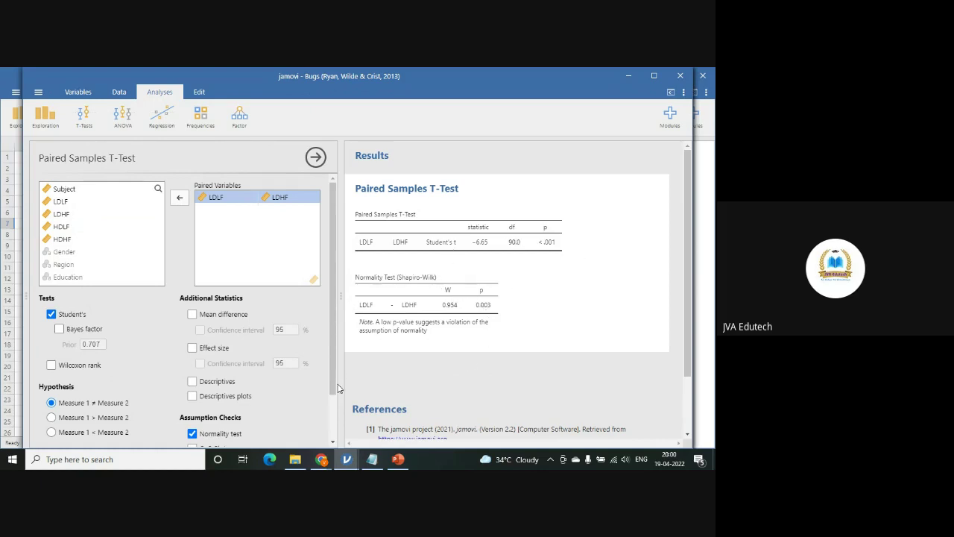
{"action": "scroll", "coordinate": [338, 388], "scroll_direction": "down", "scroll_amount": 2}
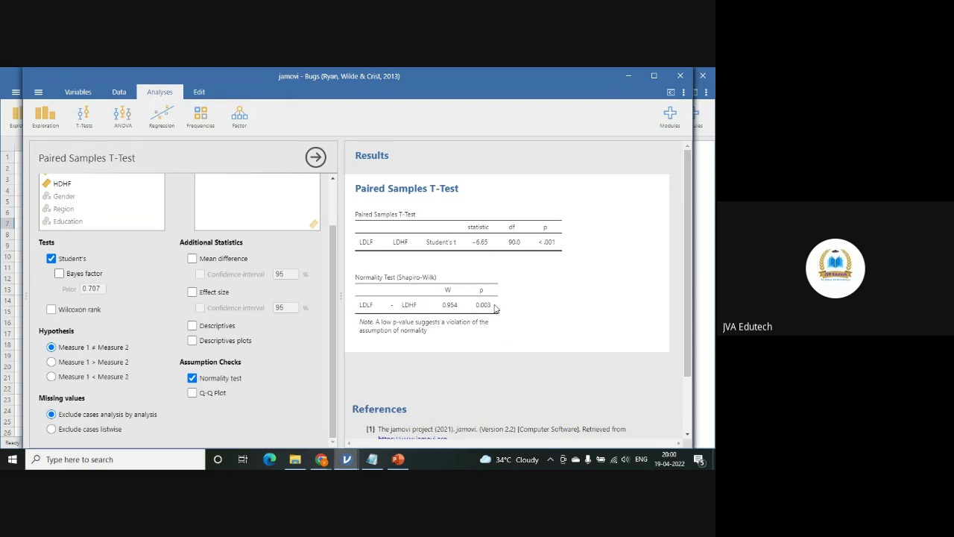
{"action": "scroll", "coordinate": [226, 218], "scroll_direction": "up", "scroll_amount": 2}
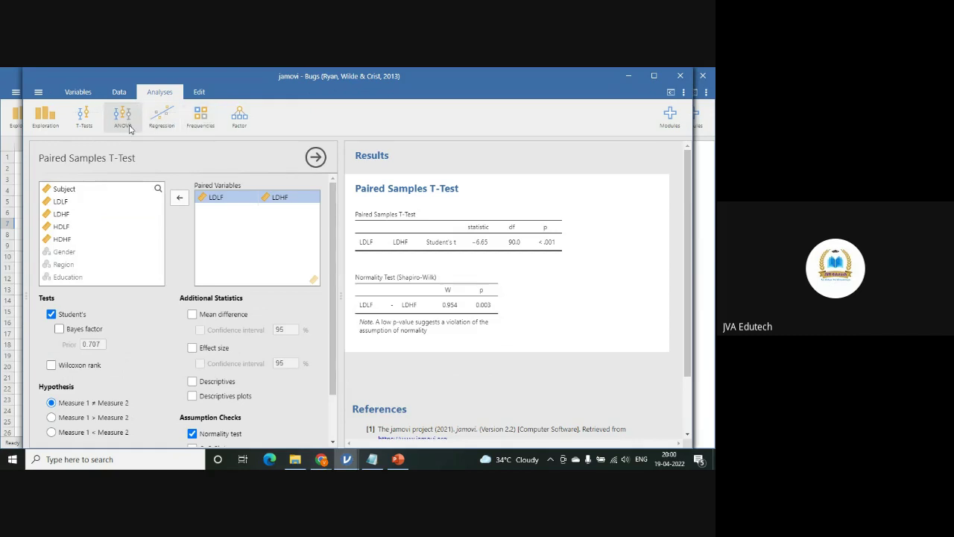
- Add a Paired Samples Contingency Tables analysis with the McNemar test
{"action": "left_click", "coordinate": [85, 121]}
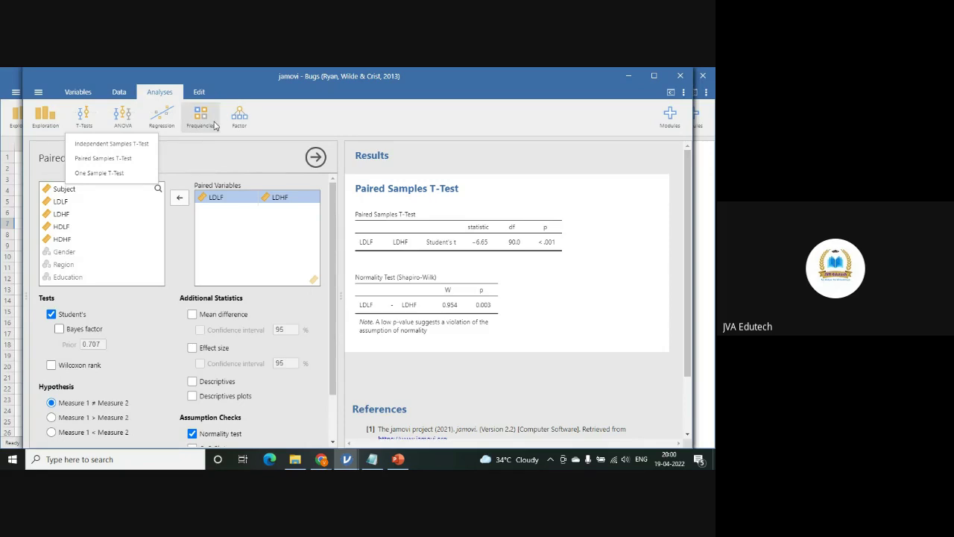
{"action": "left_click", "coordinate": [213, 124]}
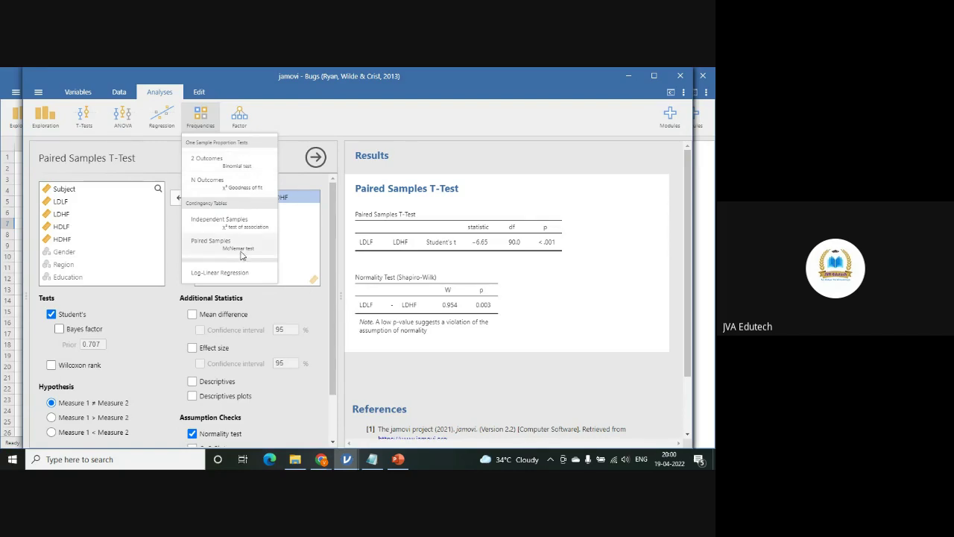
{"action": "left_click", "coordinate": [244, 252]}
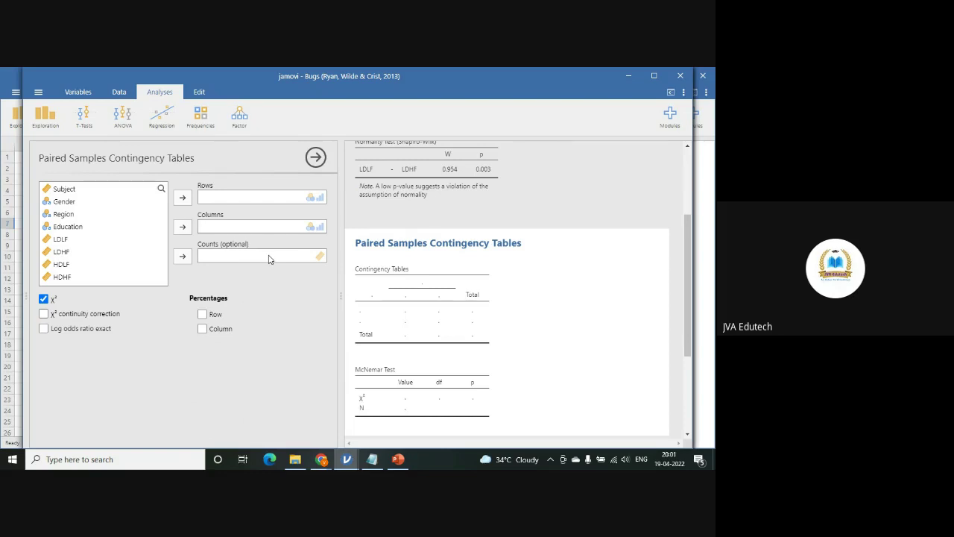
- Add a Proportion Test (2 Outcomes) and a second Paired Samples Contingency Tables analysis with the McNemar test
{"action": "left_click", "coordinate": [207, 128]}
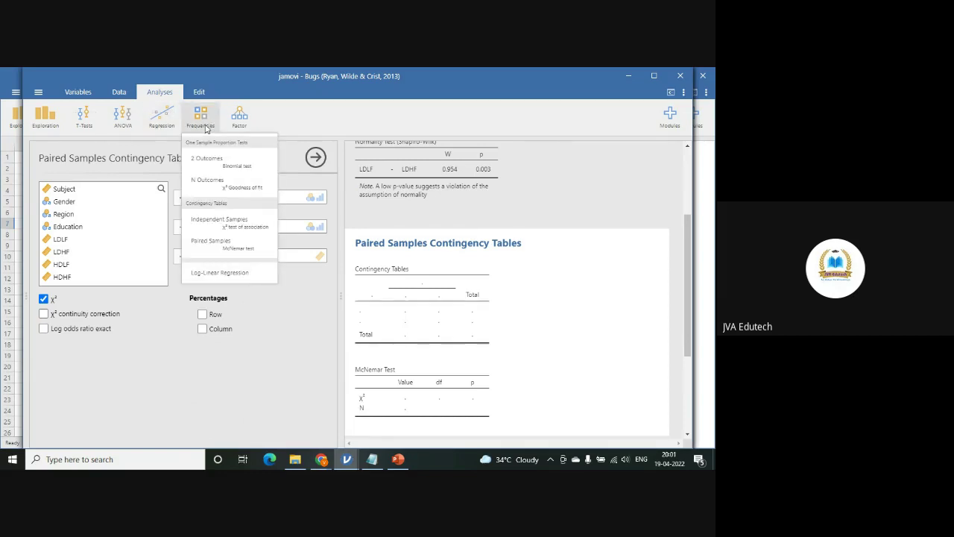
{"action": "left_click", "coordinate": [89, 125]}
{"action": "left_click", "coordinate": [126, 124]}
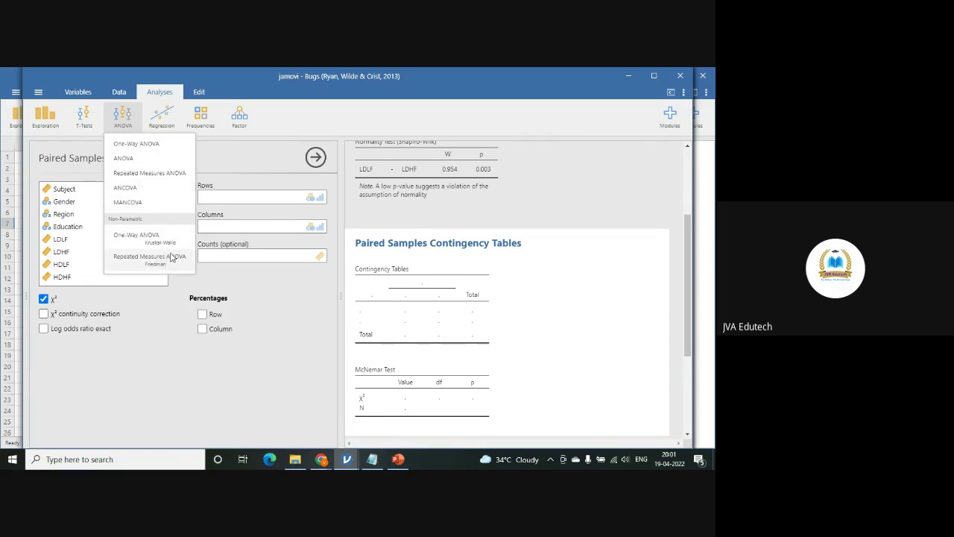
{"action": "left_click", "coordinate": [206, 126]}
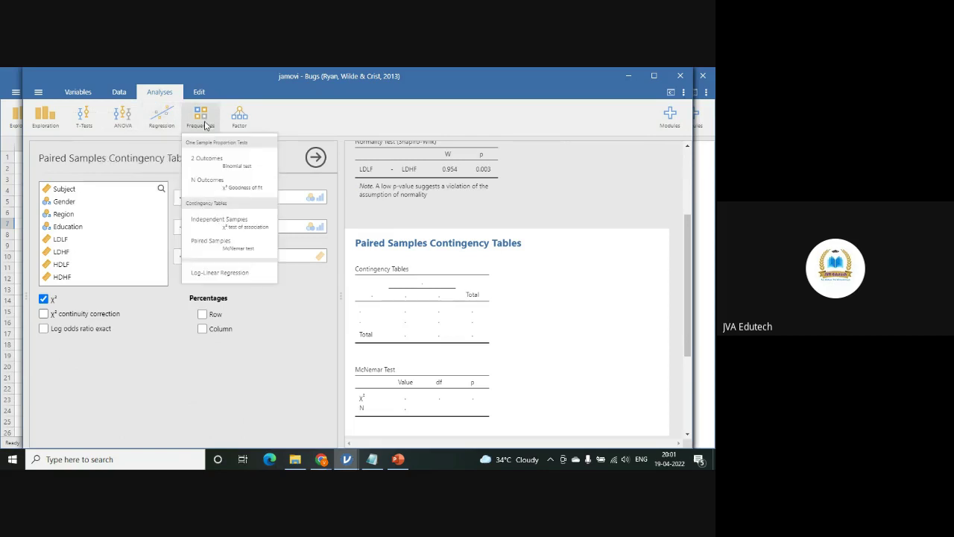
{"action": "left_click", "coordinate": [230, 171]}
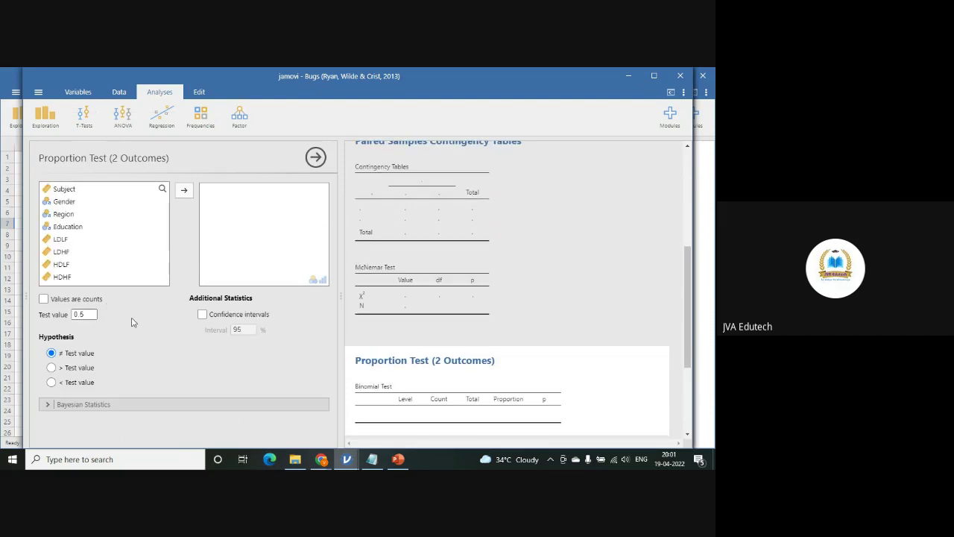
{"action": "left_click", "coordinate": [194, 123]}
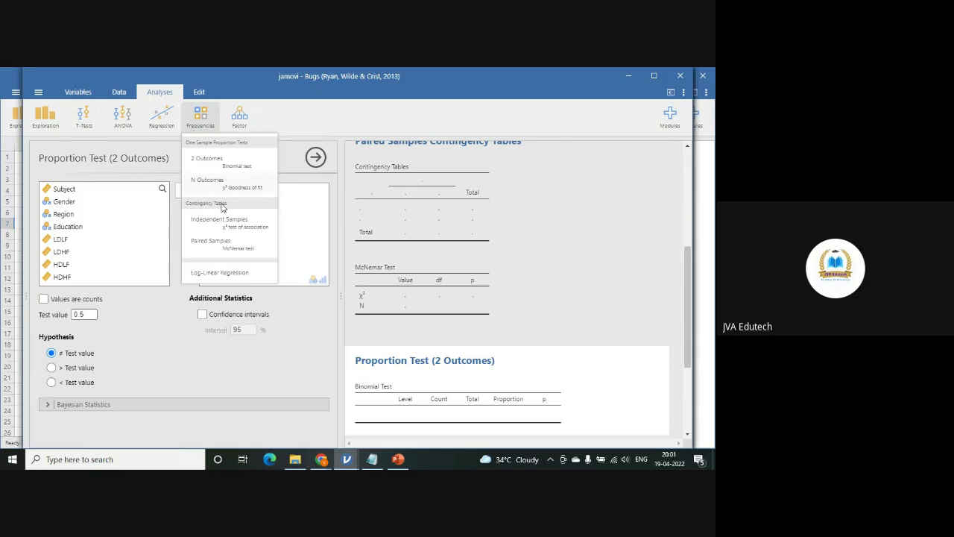
{"action": "left_click", "coordinate": [238, 249]}
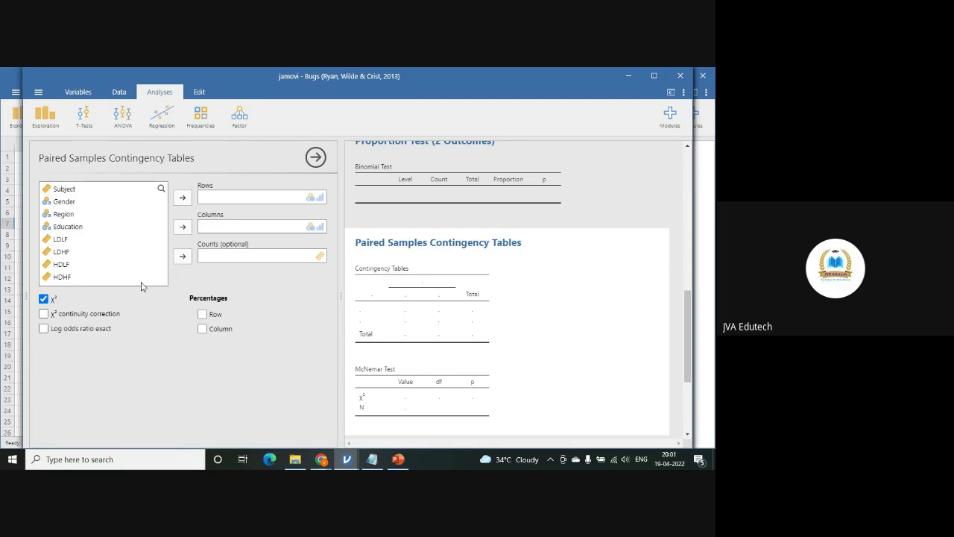
- Add a second Paired Samples T-Test and enable its Wilcoxon rank test alongside Student's
{"action": "left_click", "coordinate": [200, 120]}
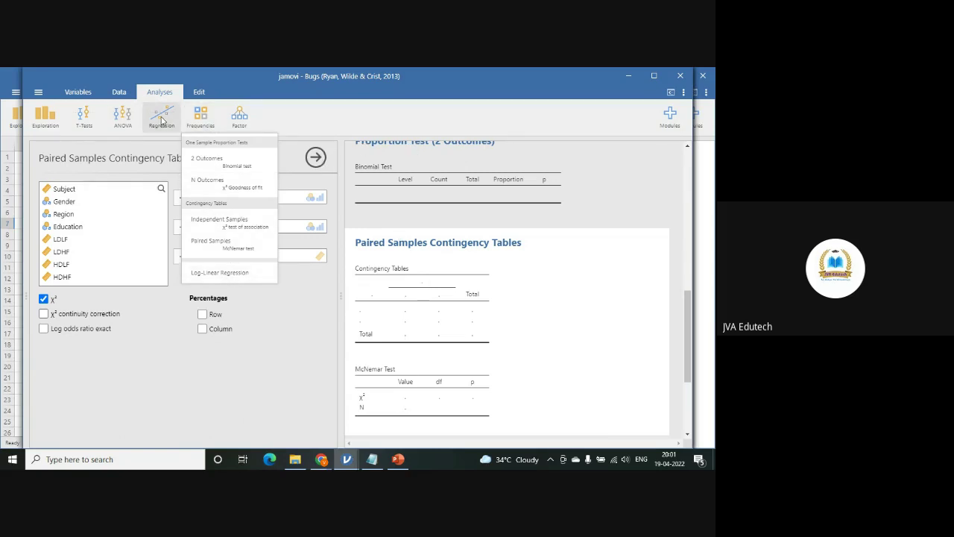
{"action": "left_click", "coordinate": [93, 122]}
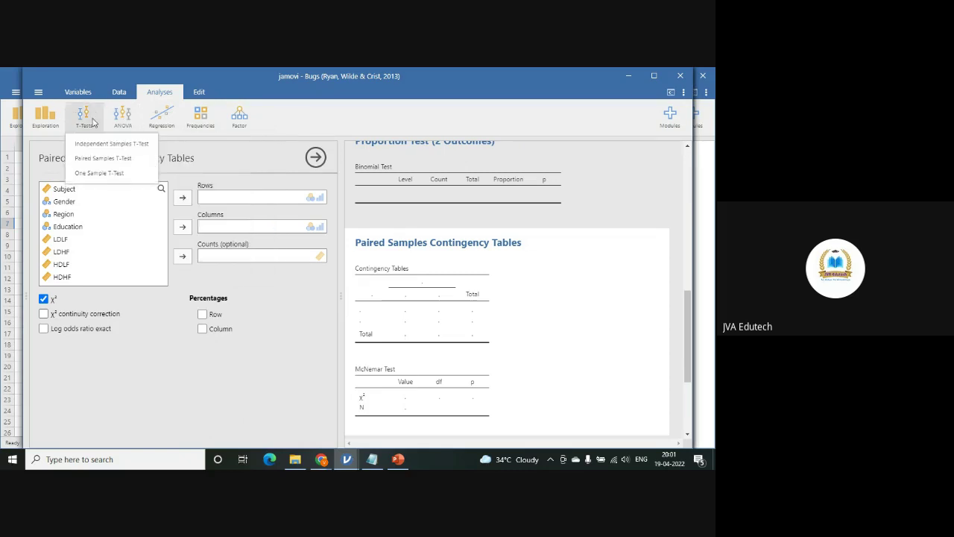
{"action": "left_click", "coordinate": [114, 161]}
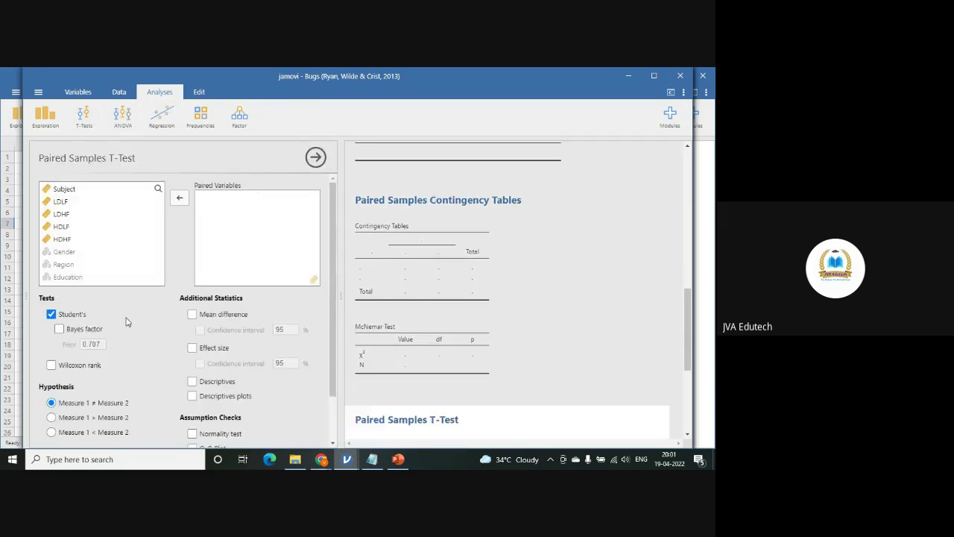
{"action": "scroll", "coordinate": [126, 321], "scroll_direction": "down", "scroll_amount": 2}
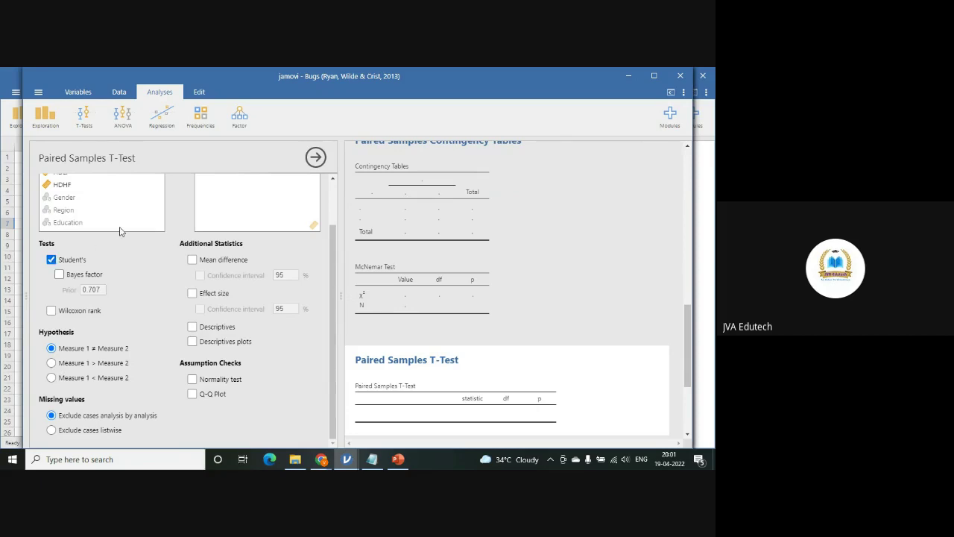
{"action": "scroll", "coordinate": [119, 231], "scroll_direction": "up", "scroll_amount": 2}
{"action": "scroll", "coordinate": [543, 307], "scroll_direction": "up", "scroll_amount": 5}
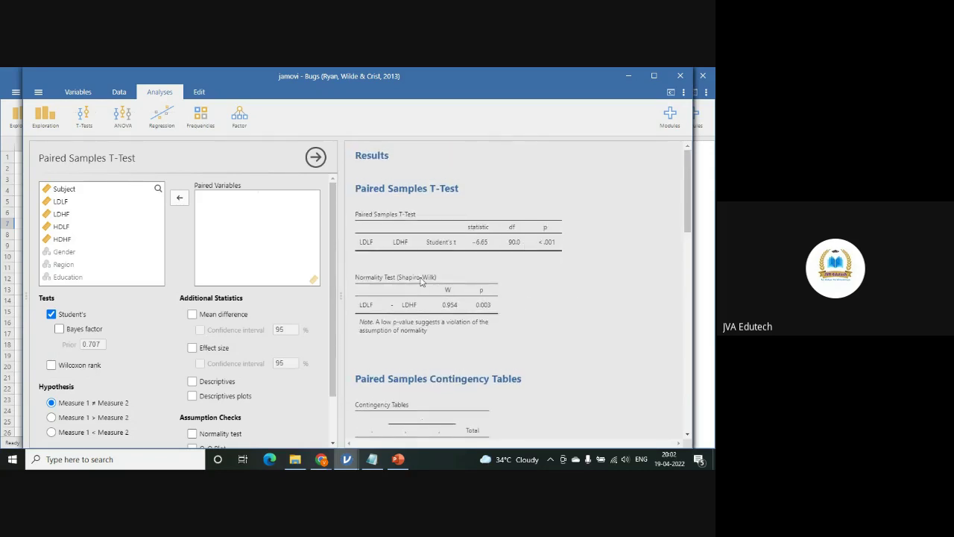
{"action": "scroll", "coordinate": [119, 270], "scroll_direction": "down", "scroll_amount": 2}
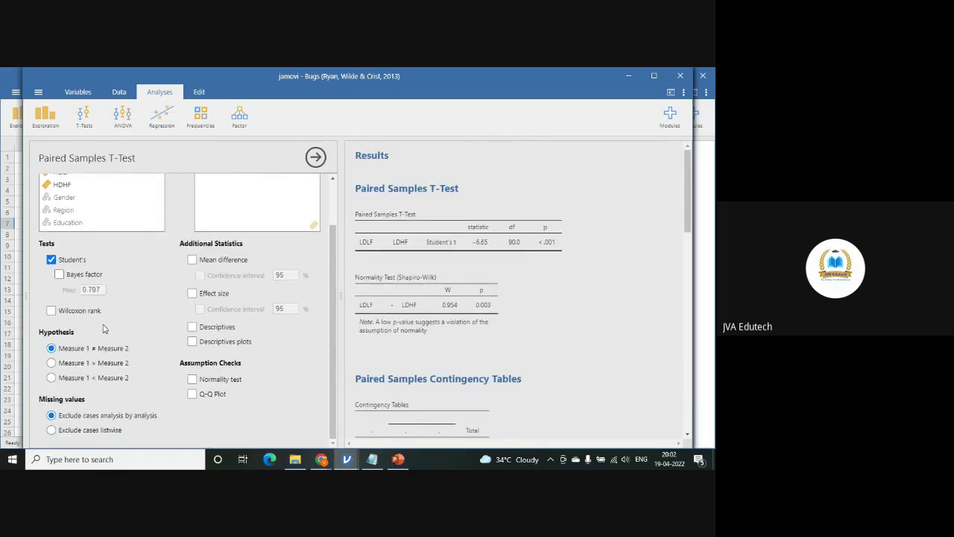
{"action": "left_click", "coordinate": [51, 312]}
- Assign LDLF and LDHF as the paired variables of the new Paired Samples T-Test
{"action": "scroll", "coordinate": [68, 217], "scroll_direction": "up", "scroll_amount": 2}
{"action": "left_click", "coordinate": [65, 203]}
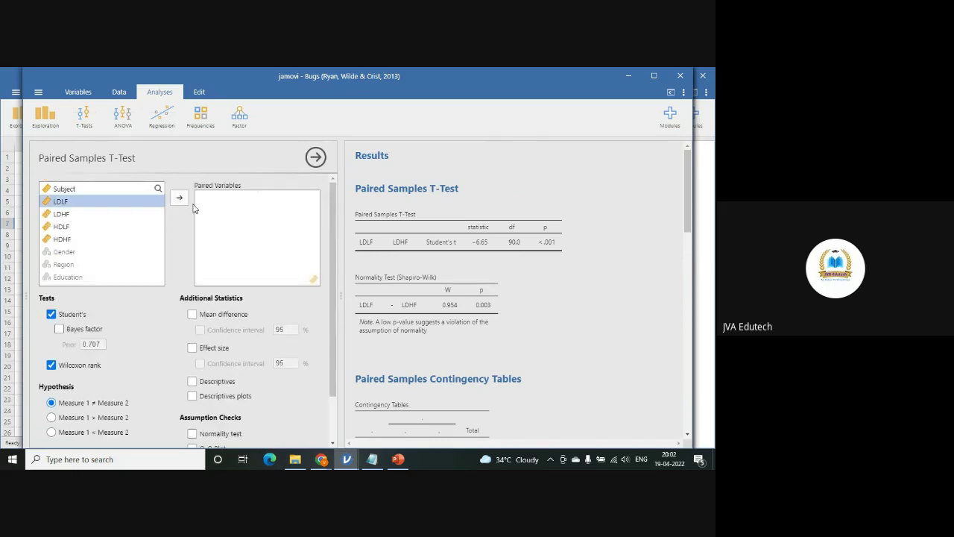
{"action": "left_click", "coordinate": [180, 197]}
{"action": "left_click", "coordinate": [77, 217]}
{"action": "left_click", "coordinate": [179, 197]}
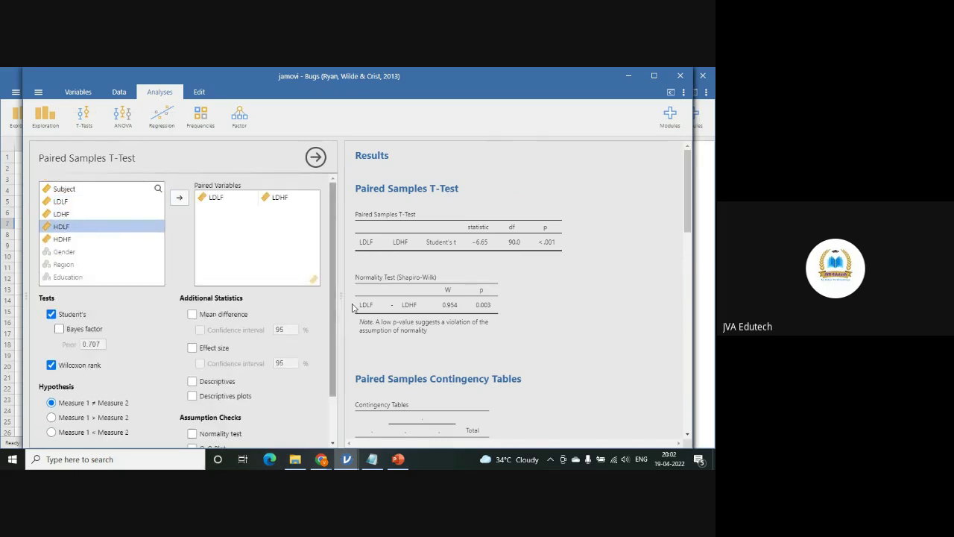
{"action": "scroll", "coordinate": [289, 362], "scroll_direction": "down", "scroll_amount": 2}
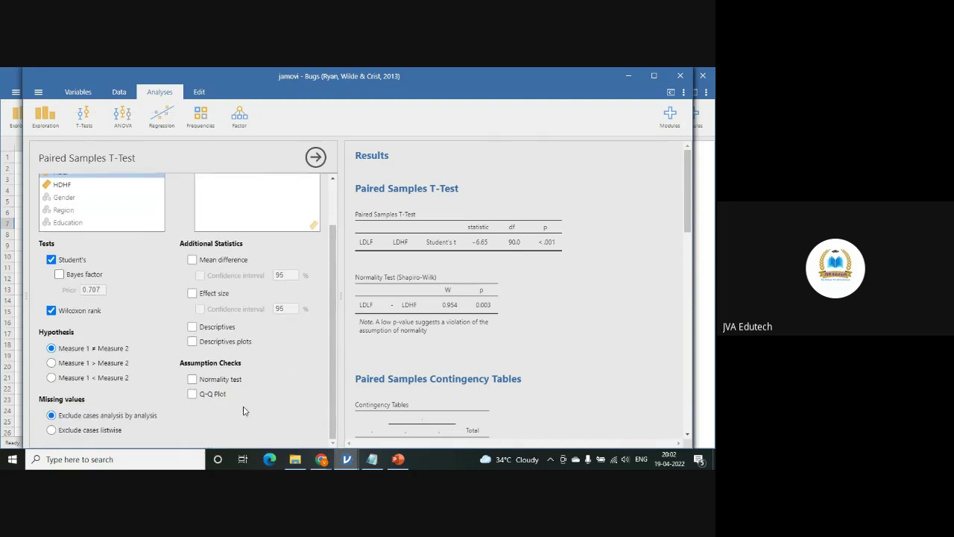
- Review the Wilcoxon result for LDLF and LDHF, and enable the effect size in the first Paired Samples T-Test
{"action": "left_click", "coordinate": [544, 340]}
{"action": "scroll", "coordinate": [594, 366], "scroll_direction": "down", "scroll_amount": 6}
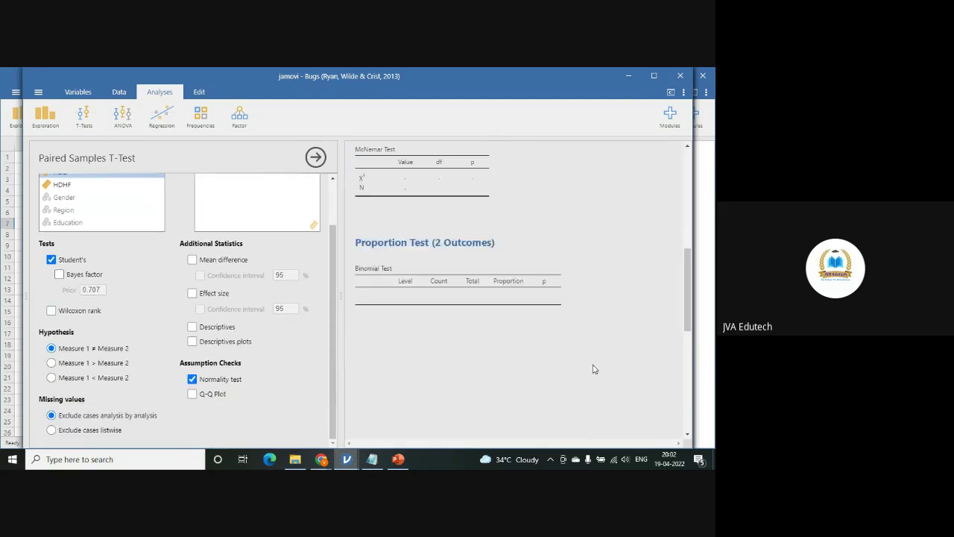
{"action": "scroll", "coordinate": [594, 368], "scroll_direction": "down", "scroll_amount": 5}
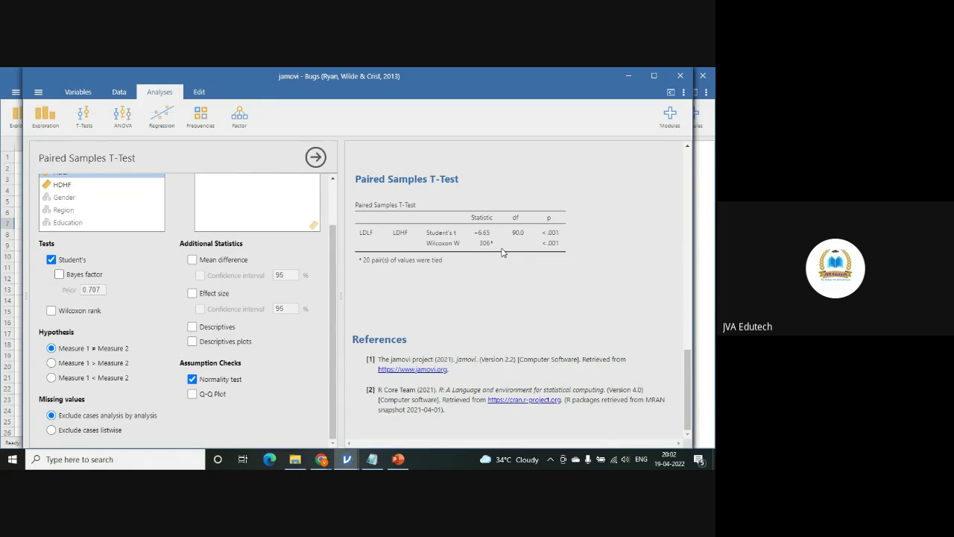
{"action": "left_click", "coordinate": [192, 294]}
- Enable the effect size with its 95% confidence interval in the second Paired Samples T-Test and review the added columns
{"action": "left_click", "coordinate": [521, 251]}
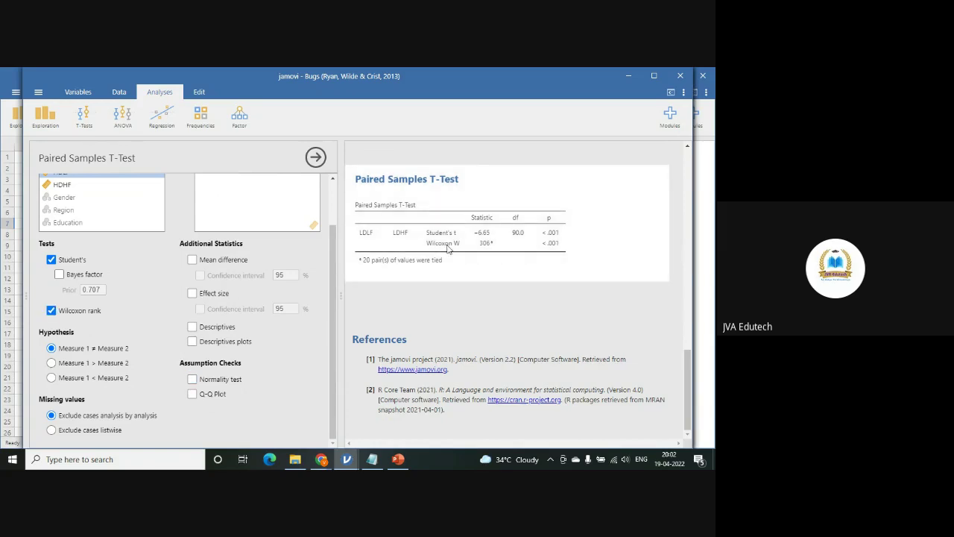
{"action": "left_click", "coordinate": [218, 293]}
{"action": "left_click", "coordinate": [202, 309]}
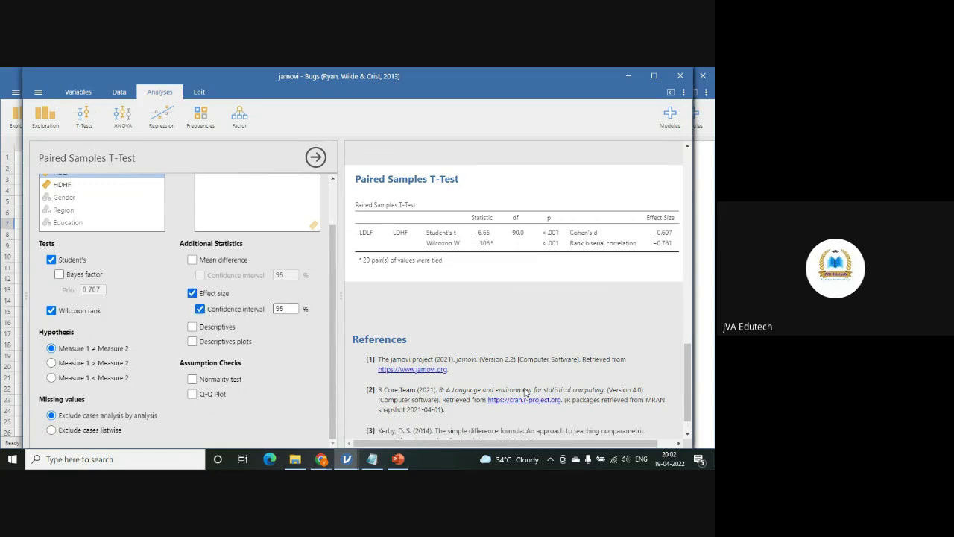
{"action": "left_click_drag", "start_coordinate": [409, 443], "coordinate": [492, 446]}
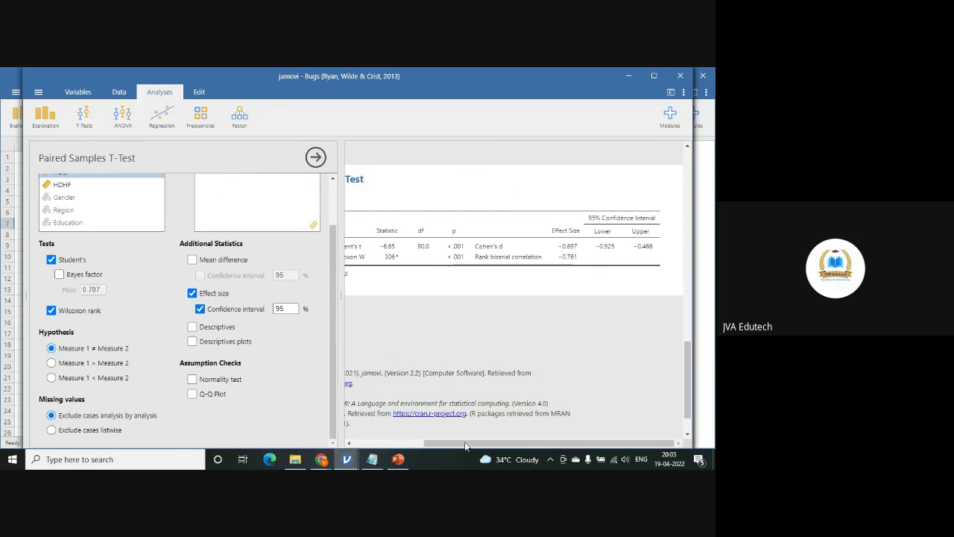
{"action": "left_click_drag", "start_coordinate": [484, 444], "coordinate": [413, 444]}
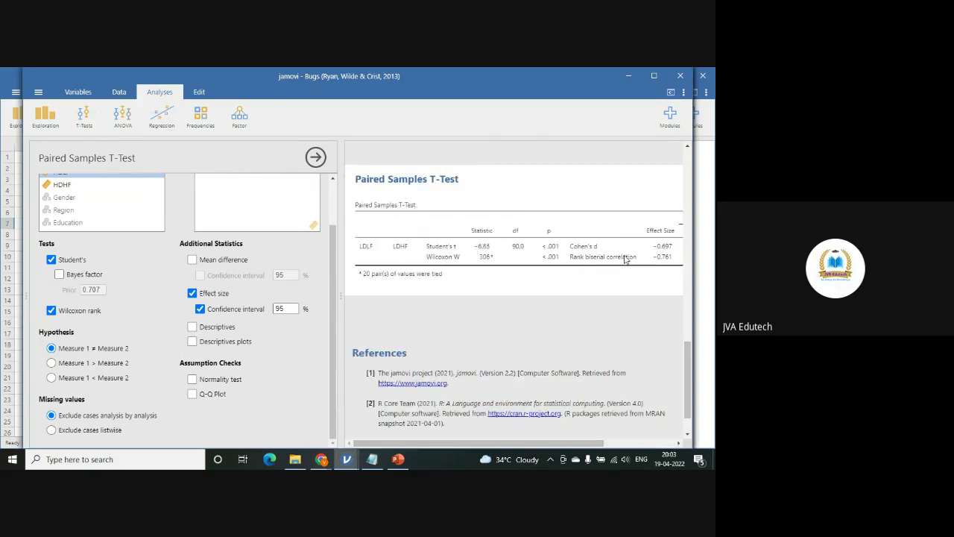
- Disable Student's test in the second Paired Samples T-Test, keeping only Wilcoxon rank, and review its results table
{"action": "scroll", "coordinate": [551, 285], "scroll_direction": "up", "scroll_amount": 15}
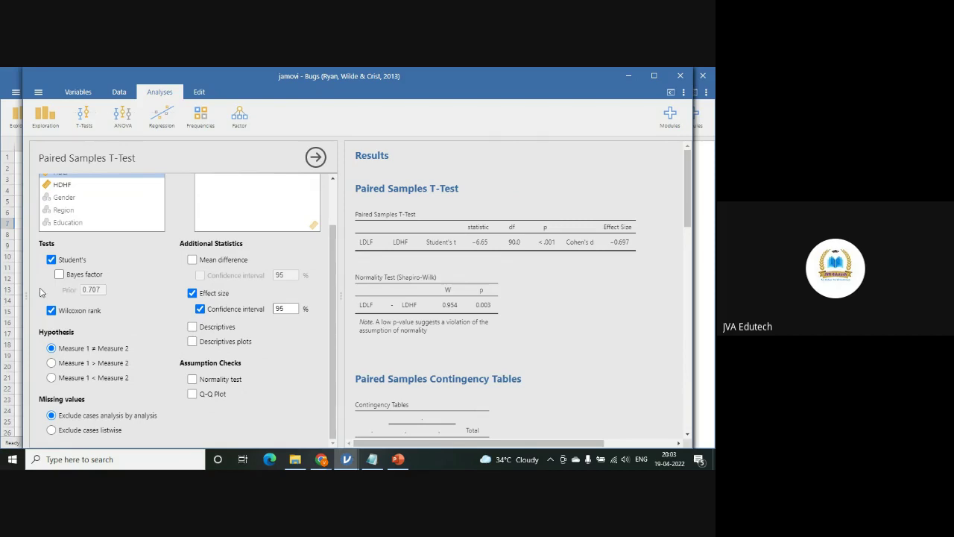
{"action": "left_click", "coordinate": [50, 260]}
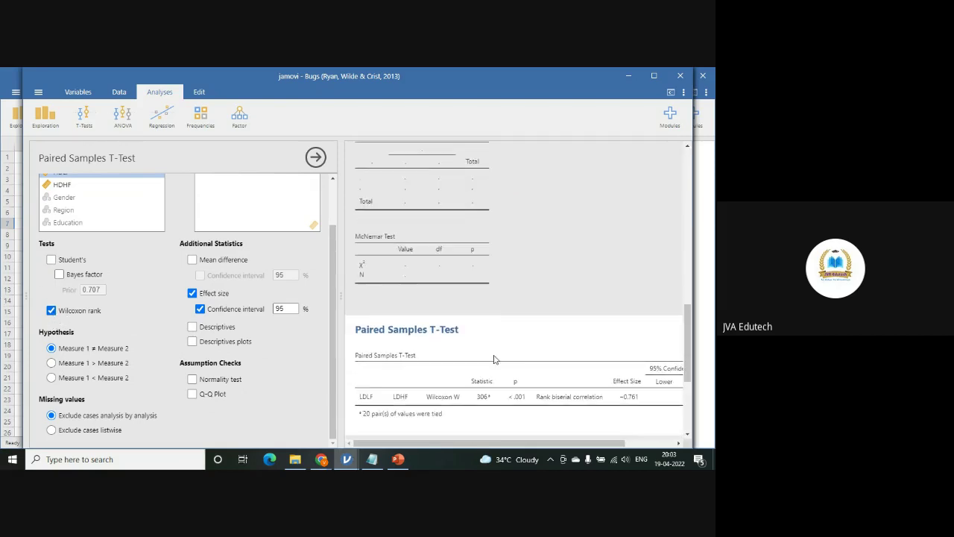
{"action": "scroll", "coordinate": [494, 359], "scroll_direction": "down", "scroll_amount": 3}
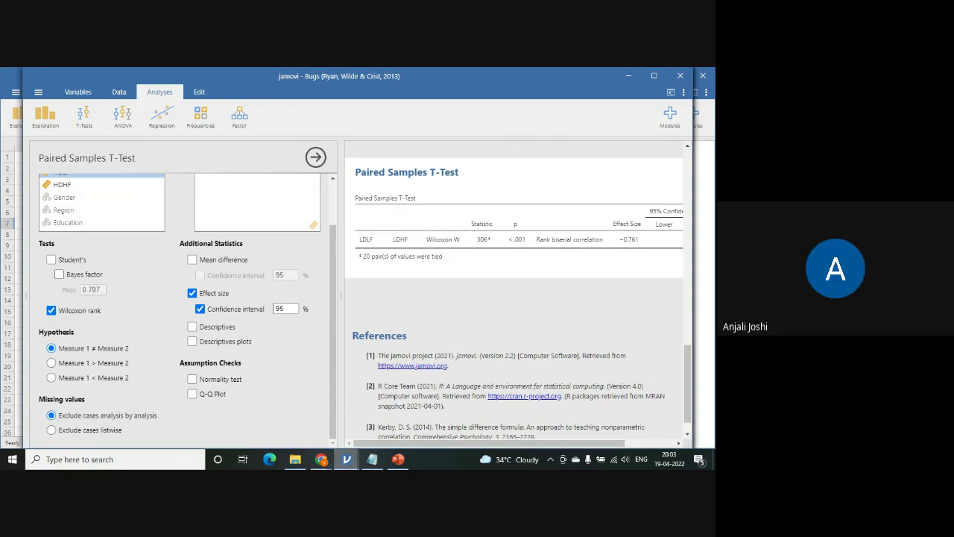
- Switch to the Google Meet window in Chrome and request to stop recording the meeting
{"action": "mouse_move", "coordinate": [321, 460]}
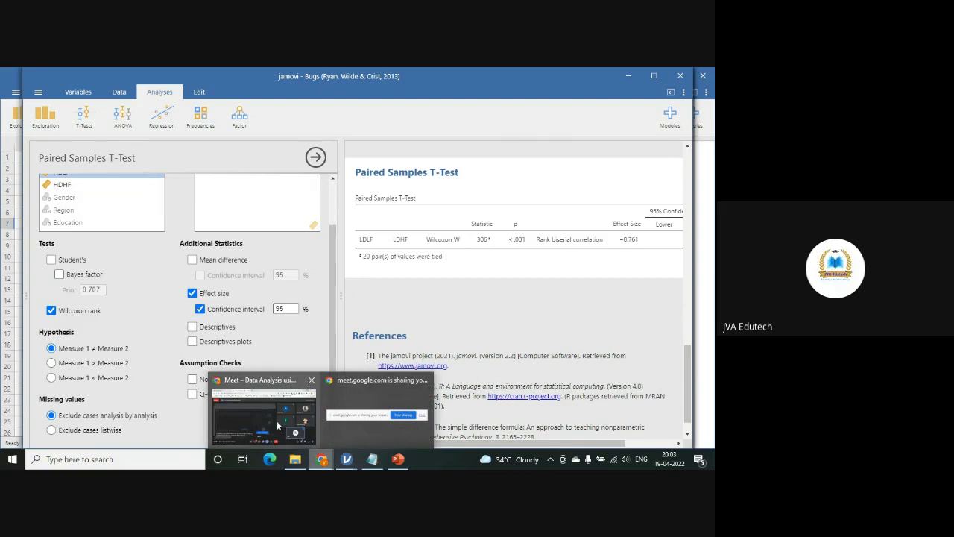
{"action": "left_click", "coordinate": [278, 426]}
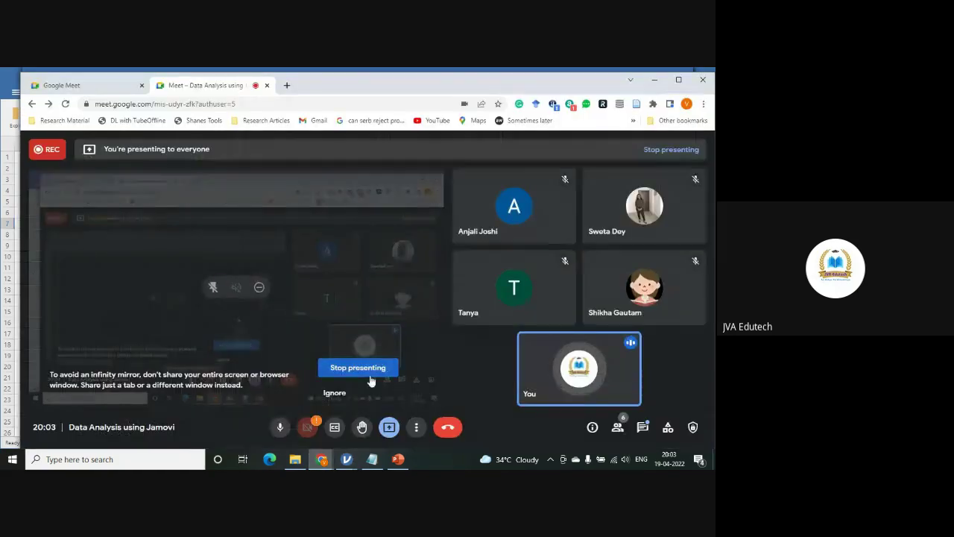
{"action": "left_click", "coordinate": [416, 428]}
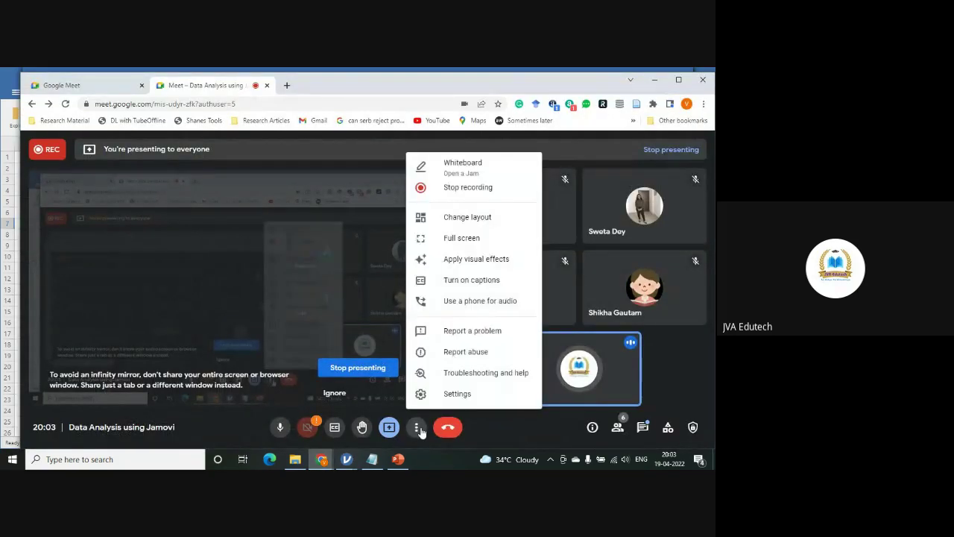
{"action": "left_click", "coordinate": [468, 188]}
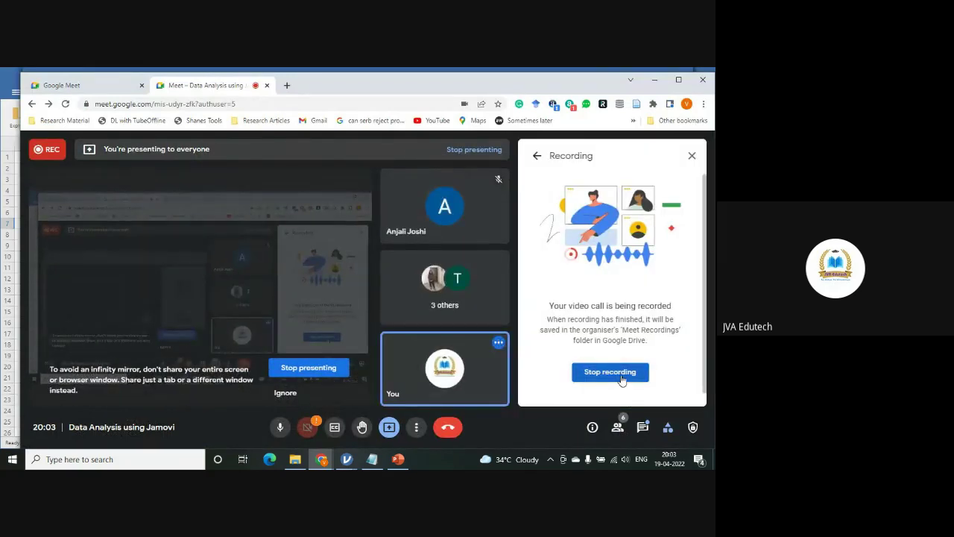
{"action": "left_click", "coordinate": [622, 379]}
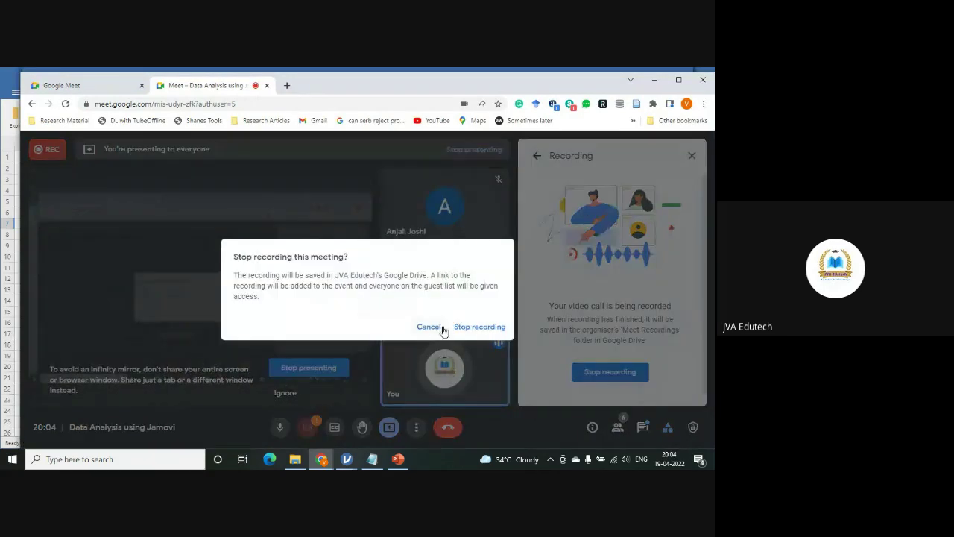